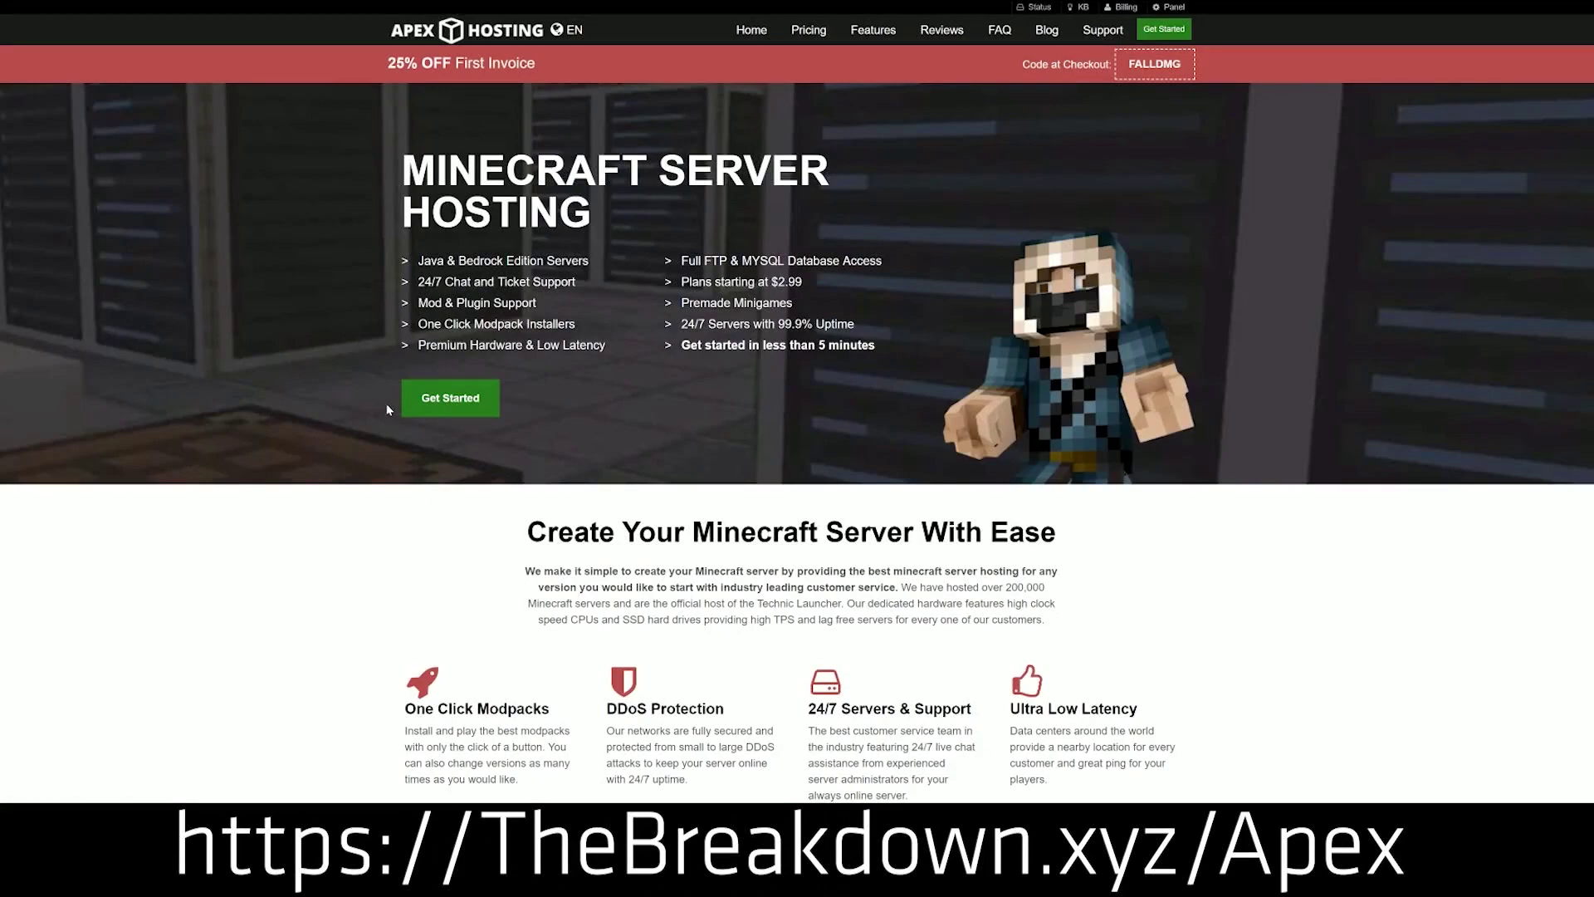
Review the Apex Hosting feature list, highlighting the 24/7 Servers & Support, Automated Backups and Instant Setup entries.
{"action": "scroll", "coordinate": [496, 249], "scroll_direction": "down", "scroll_amount": 4}
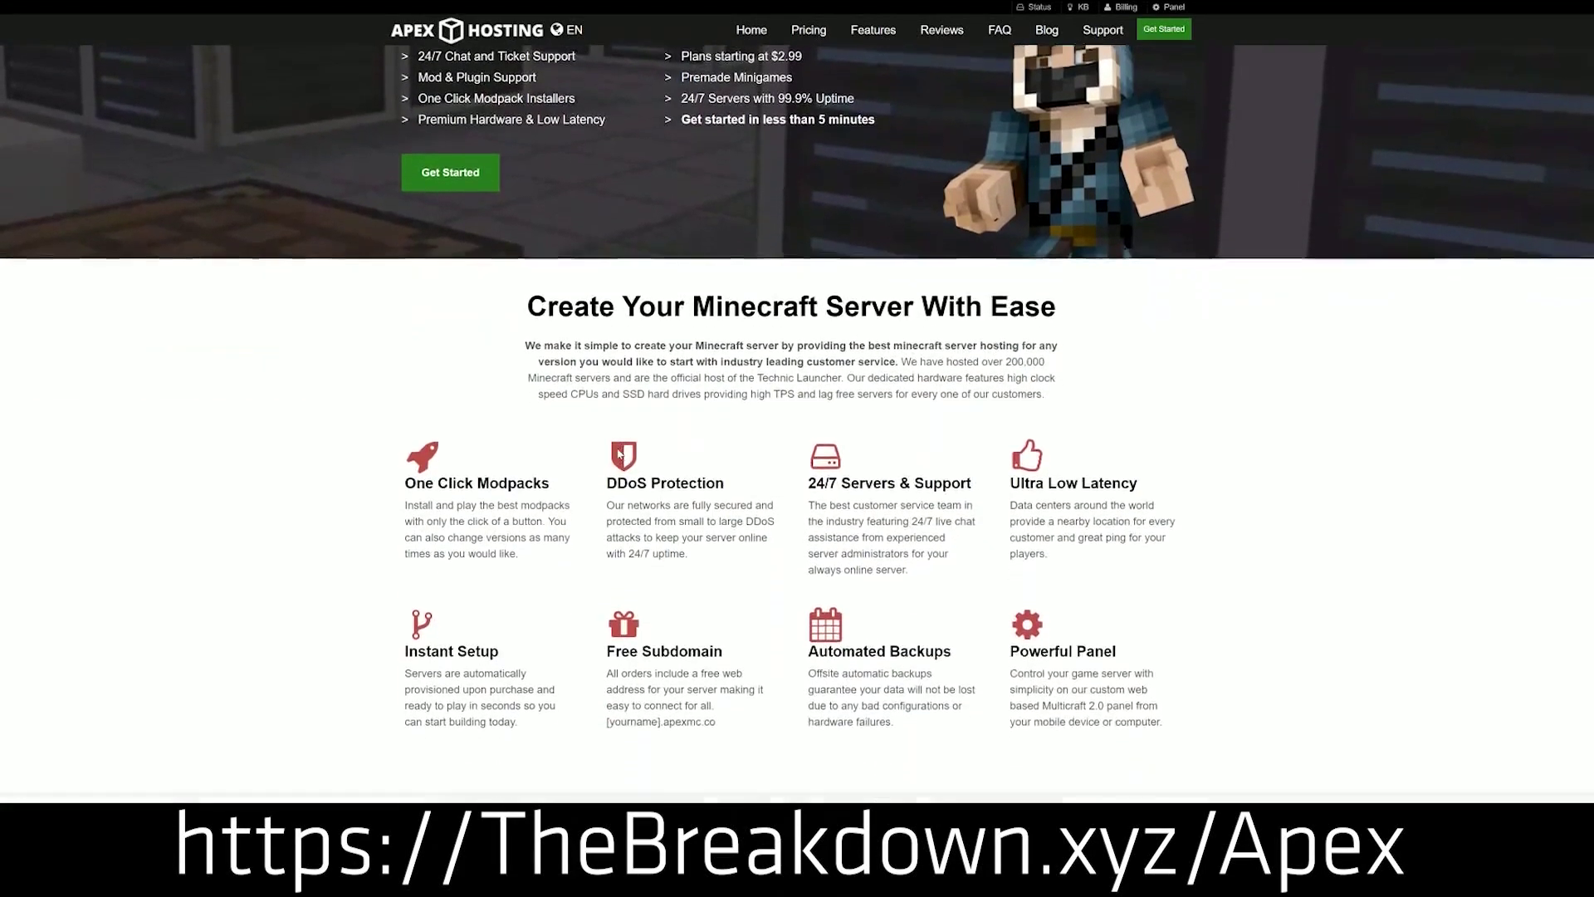
{"action": "left_click_drag", "start_coordinate": [404, 372], "coordinate": [972, 374]}
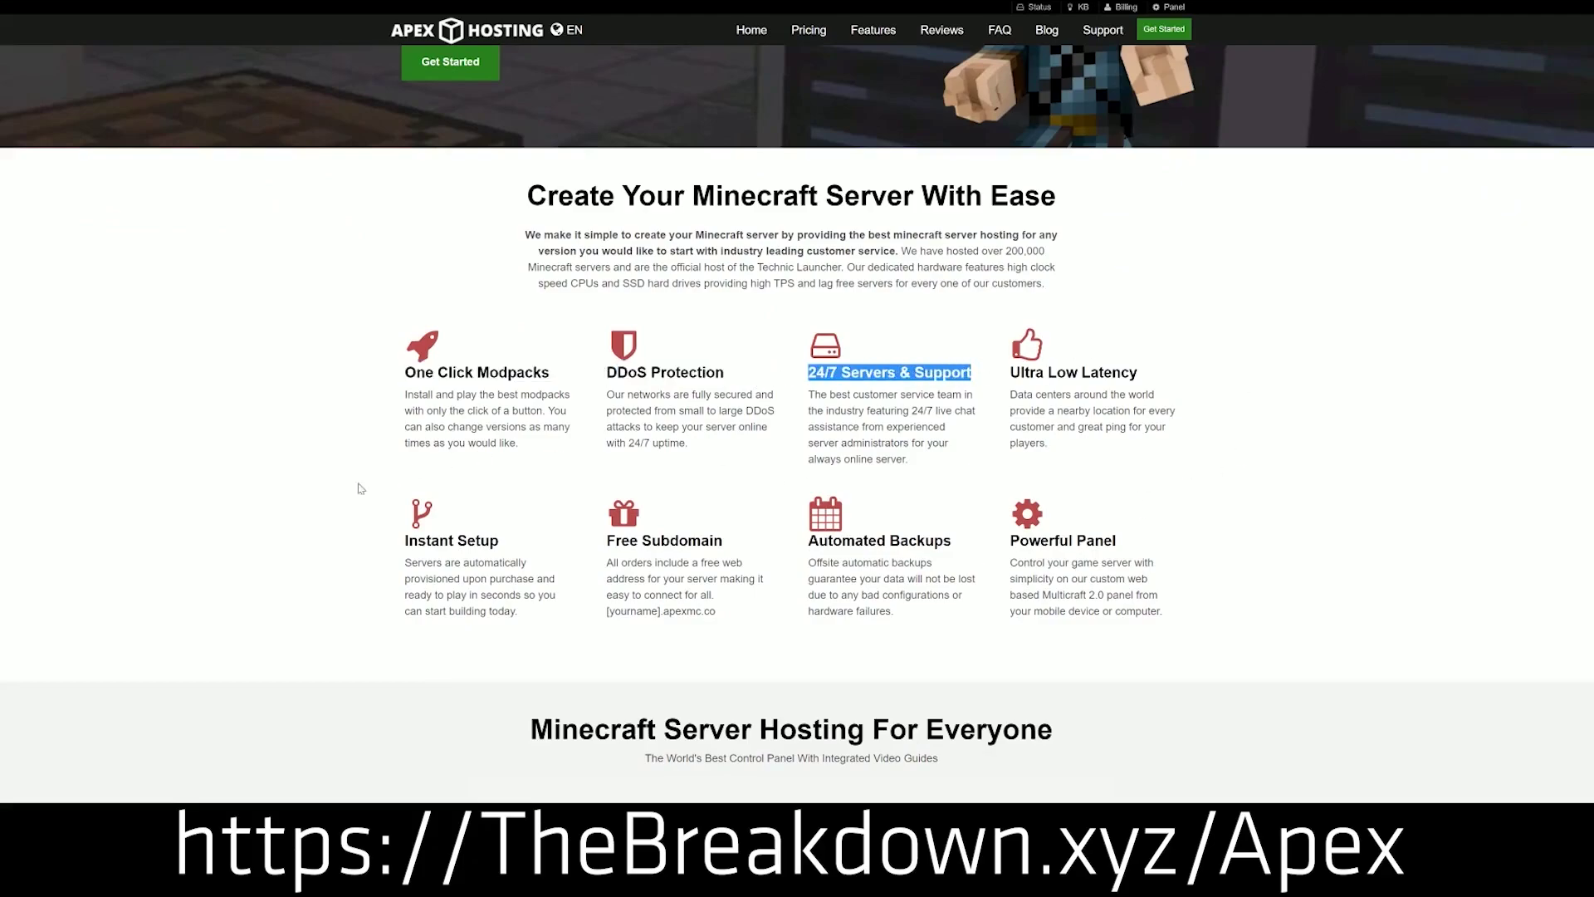
{"action": "left_click_drag", "start_coordinate": [806, 542], "coordinate": [1000, 540]}
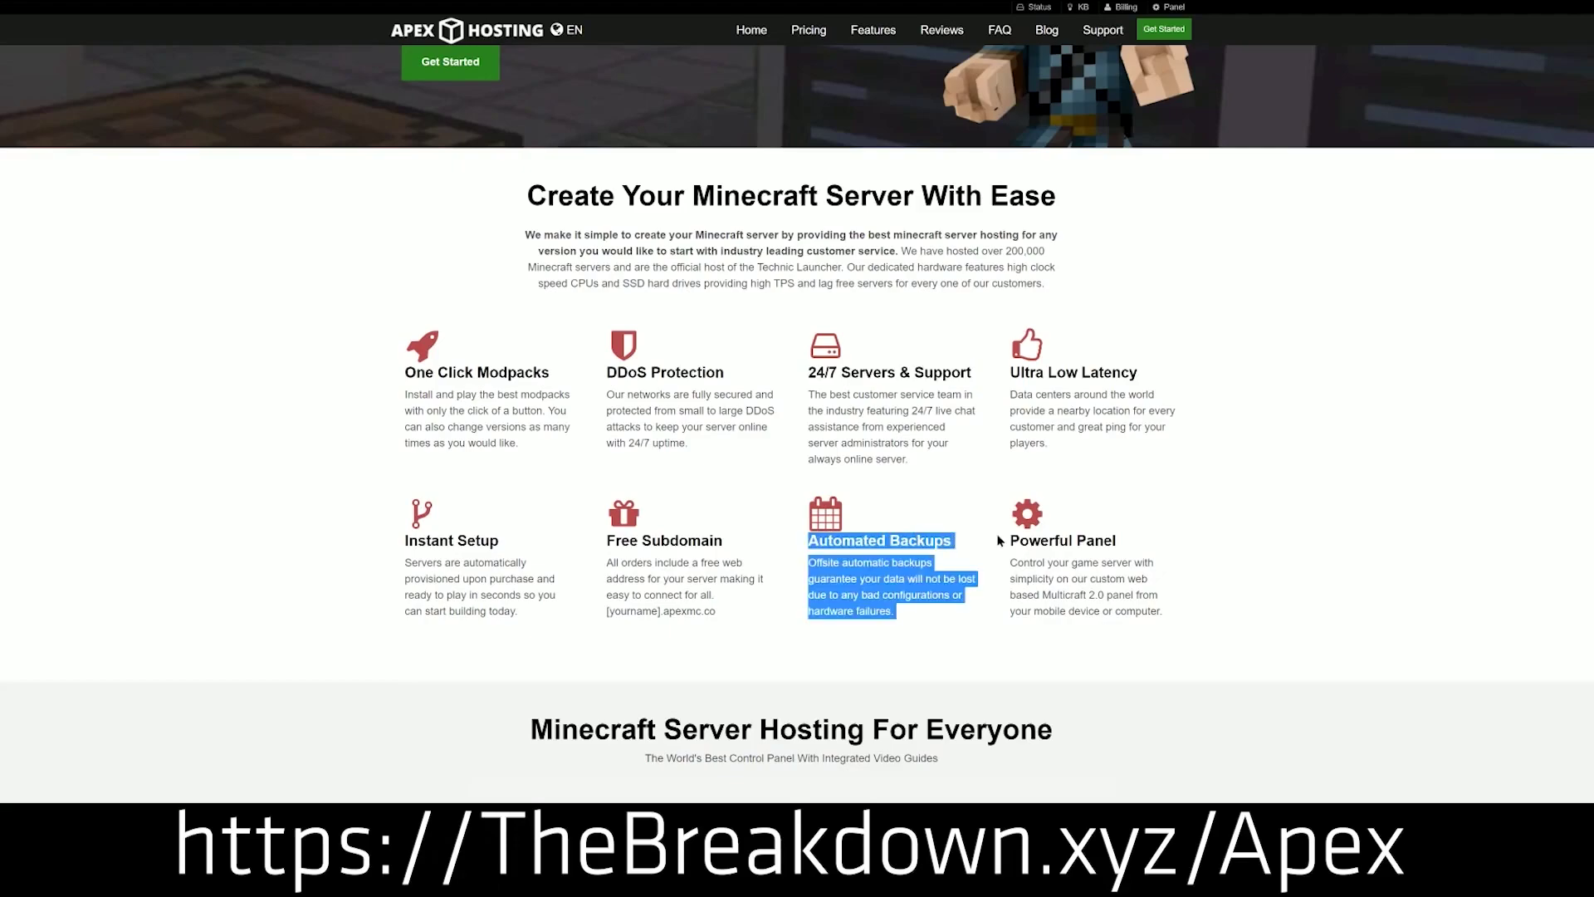
{"action": "left_click", "coordinate": [742, 546]}
{"action": "left_click_drag", "start_coordinate": [521, 615], "coordinate": [404, 540]}
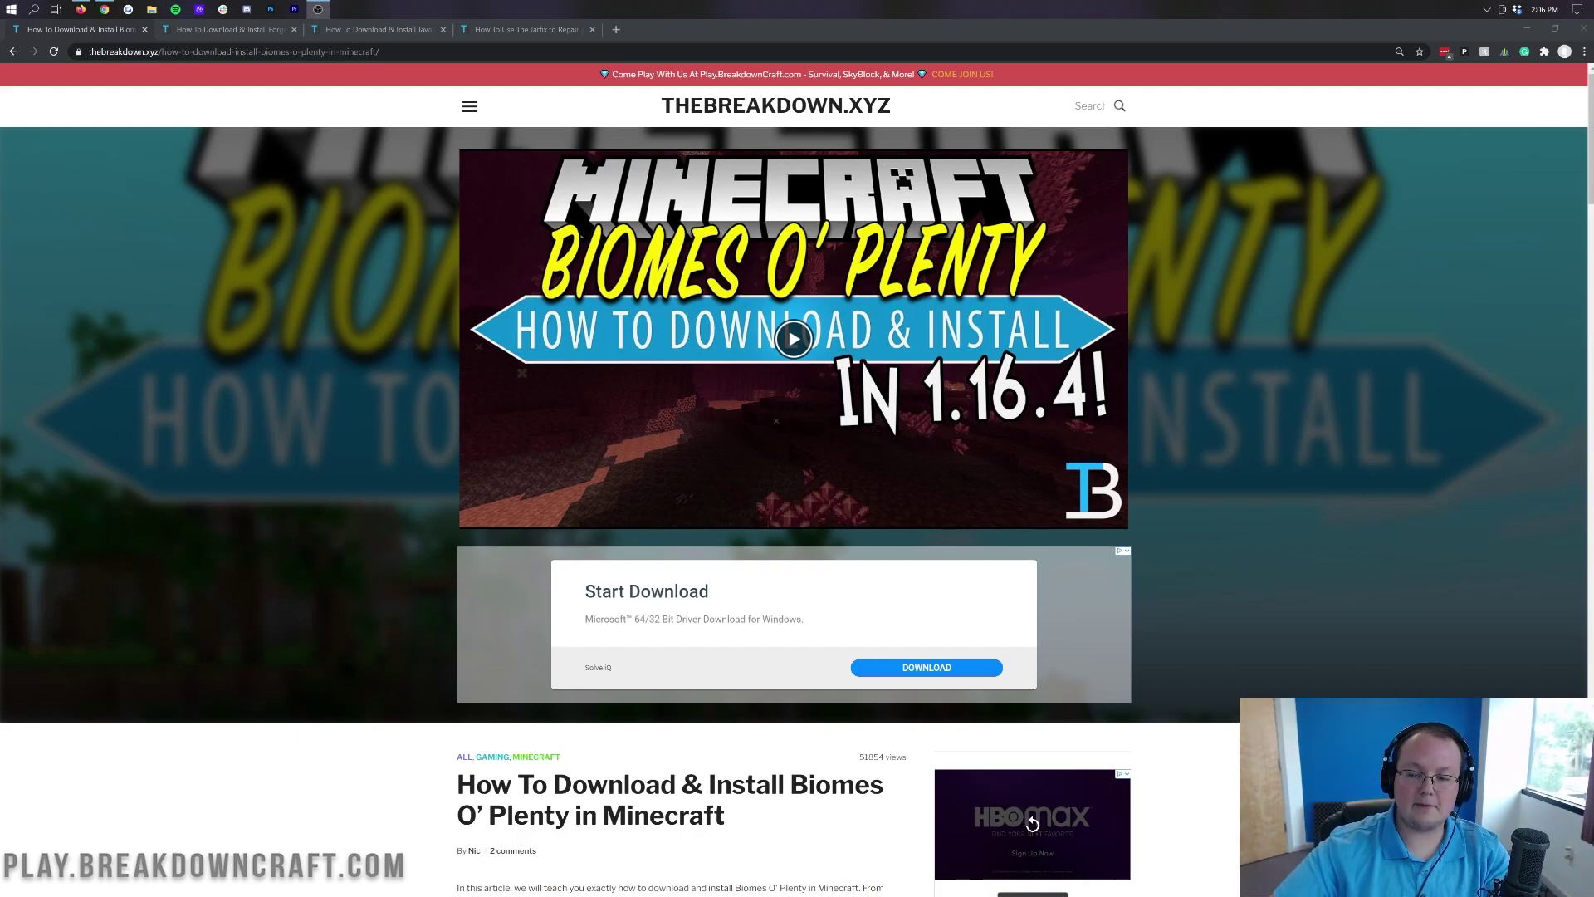
Look through the Biomes O' Plenty installation article, examining the download link and the Forge and mod download instructions.
{"action": "scroll", "coordinate": [1258, 538], "scroll_direction": "down", "scroll_amount": 5}
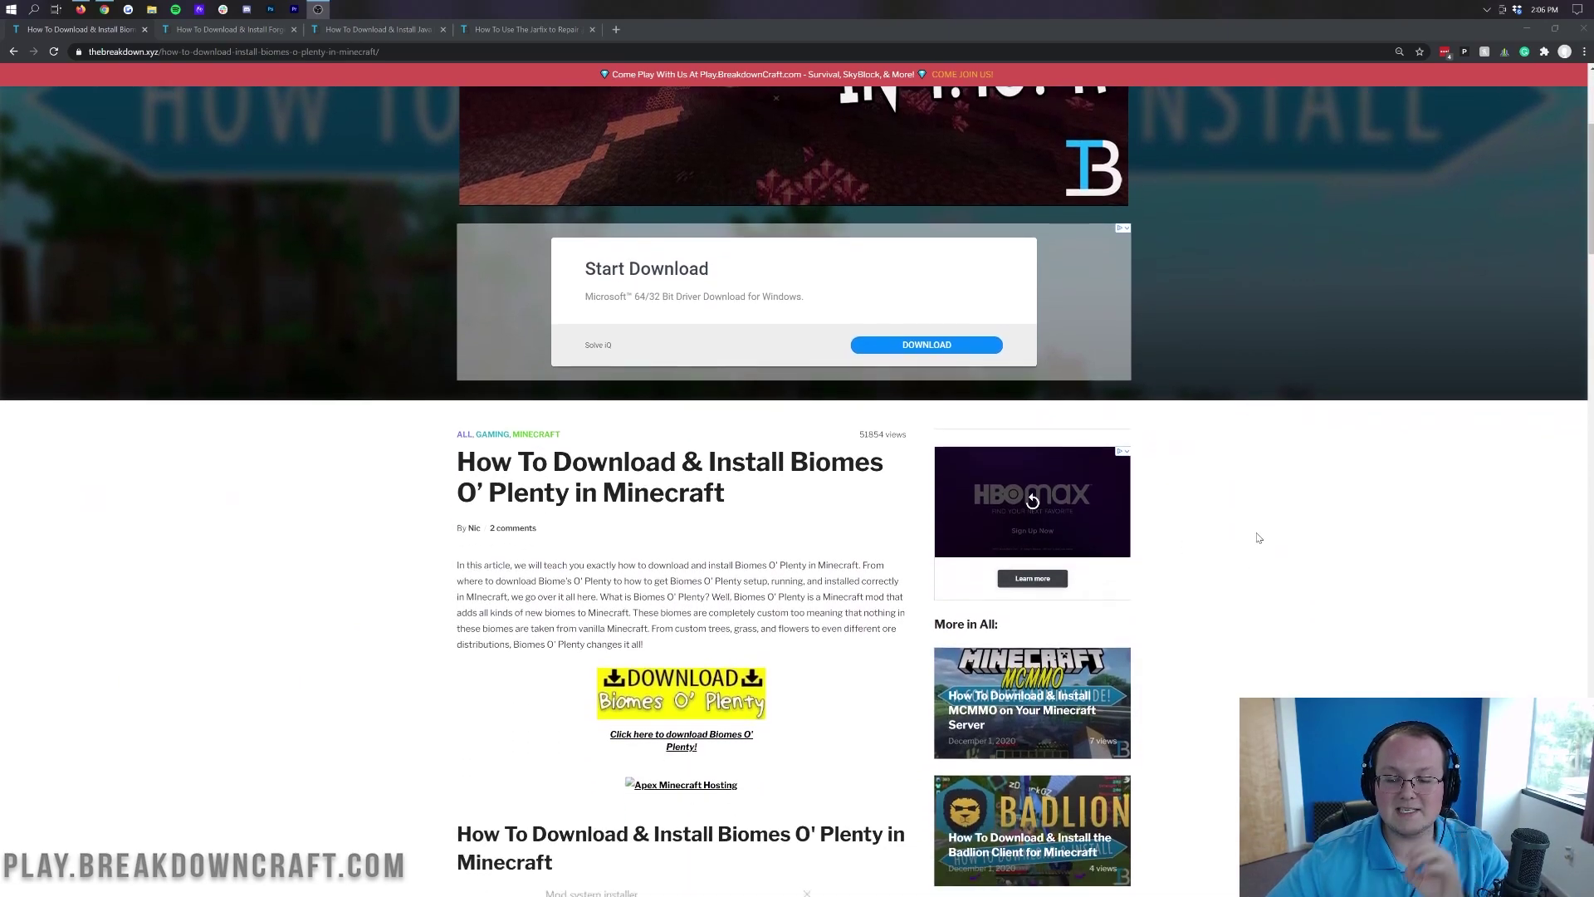
{"action": "scroll", "coordinate": [1258, 537], "scroll_direction": "down", "scroll_amount": 17}
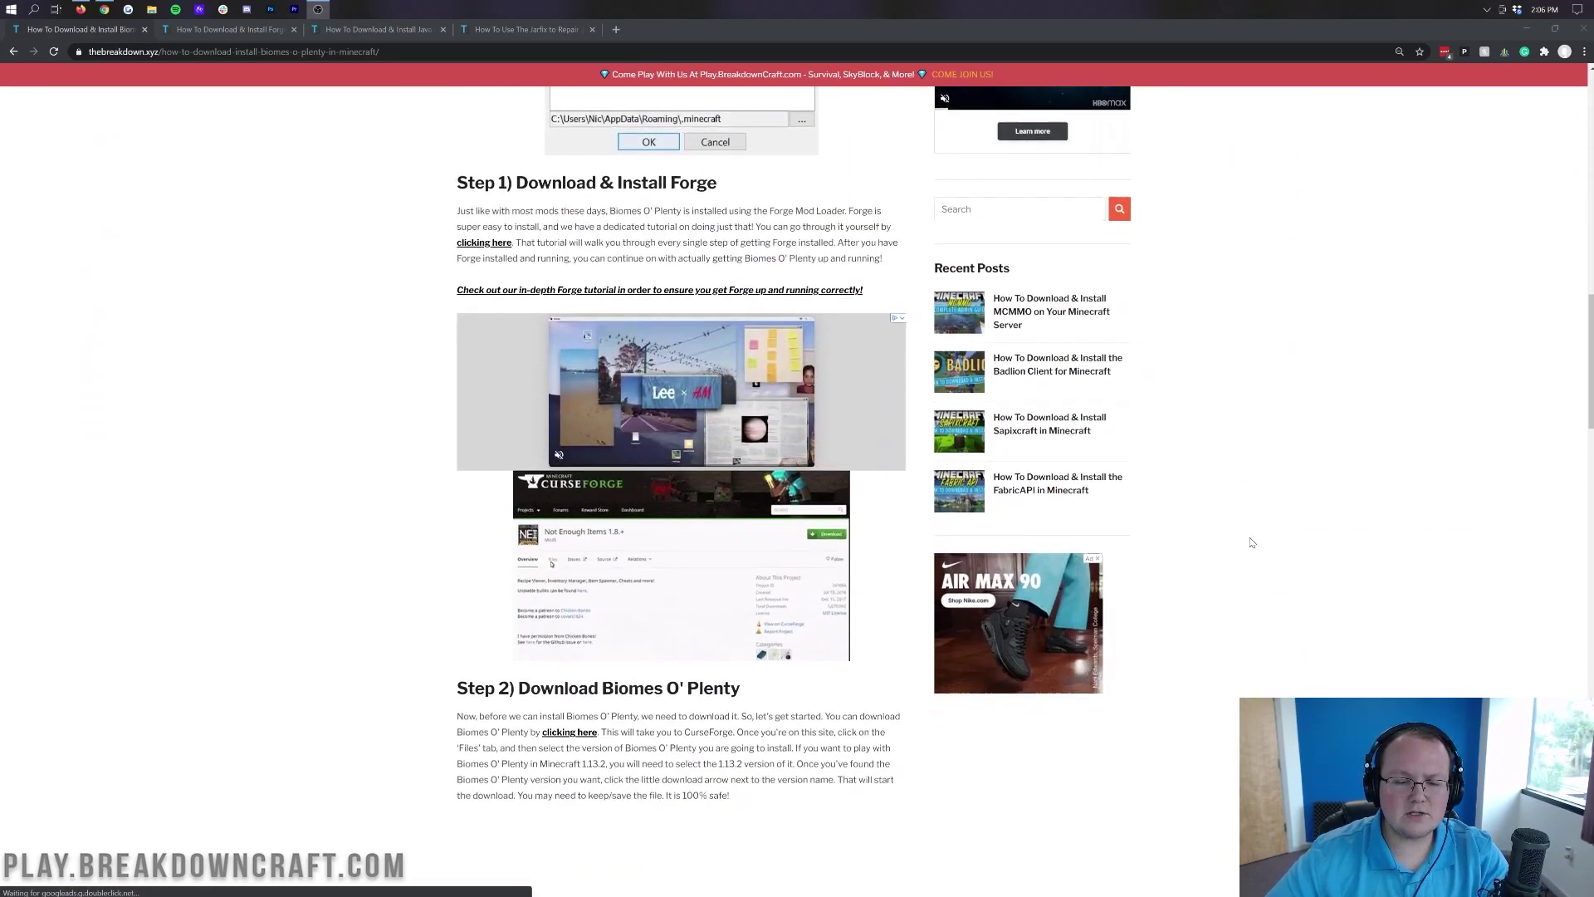
{"action": "scroll", "coordinate": [1252, 542], "scroll_direction": "down", "scroll_amount": 3}
{"action": "scroll", "coordinate": [1221, 577], "scroll_direction": "up", "scroll_amount": 10}
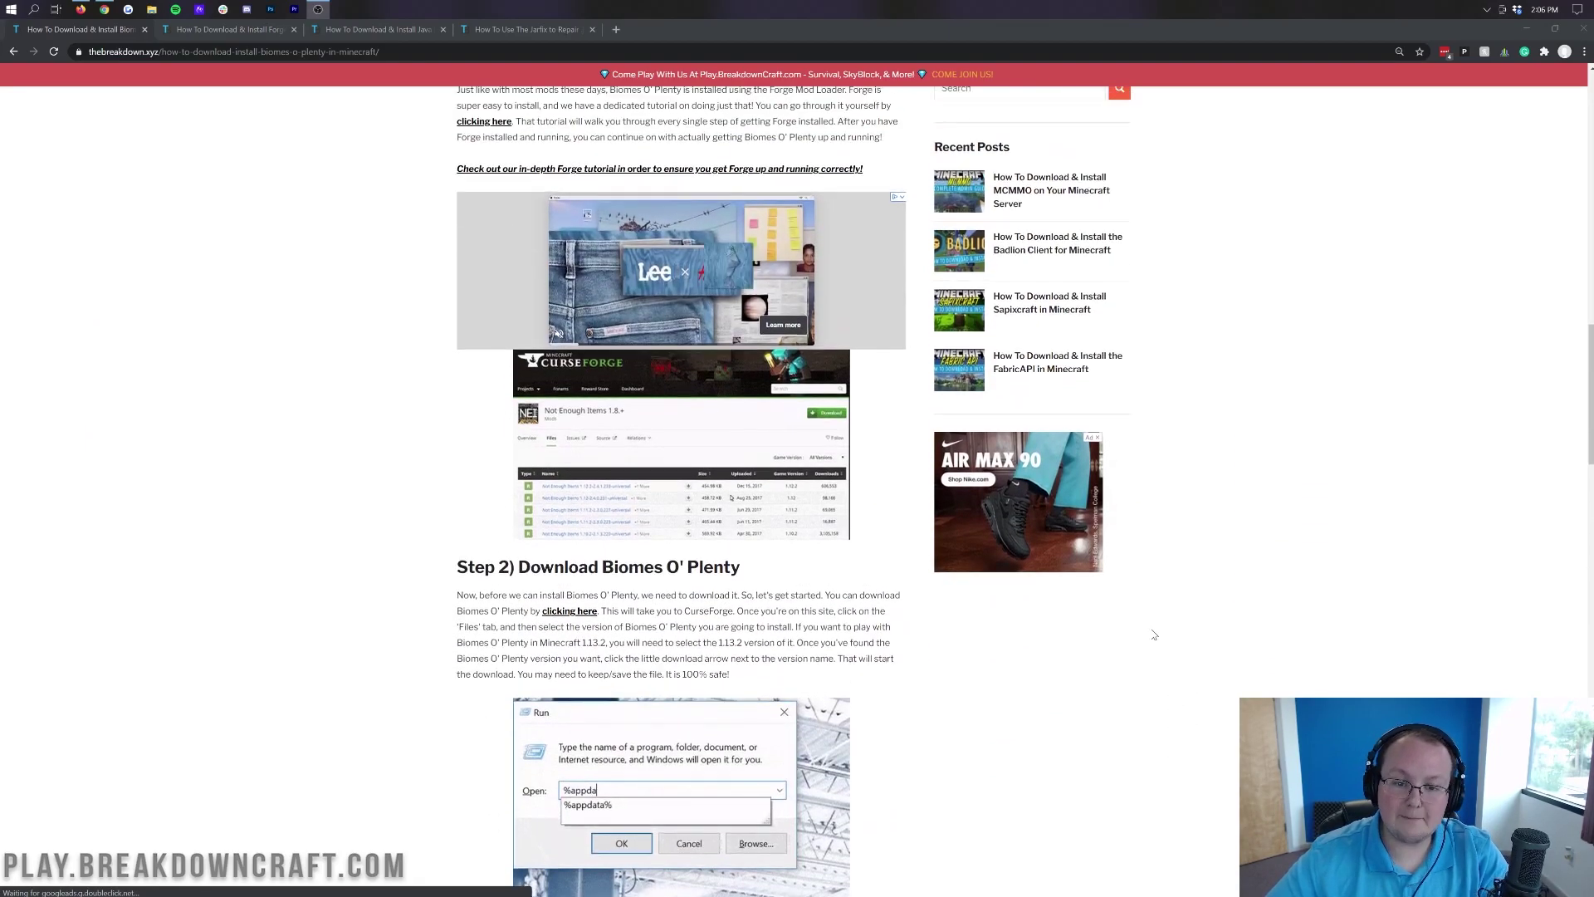
{"action": "scroll", "coordinate": [1285, 616], "scroll_direction": "up", "scroll_amount": 9}
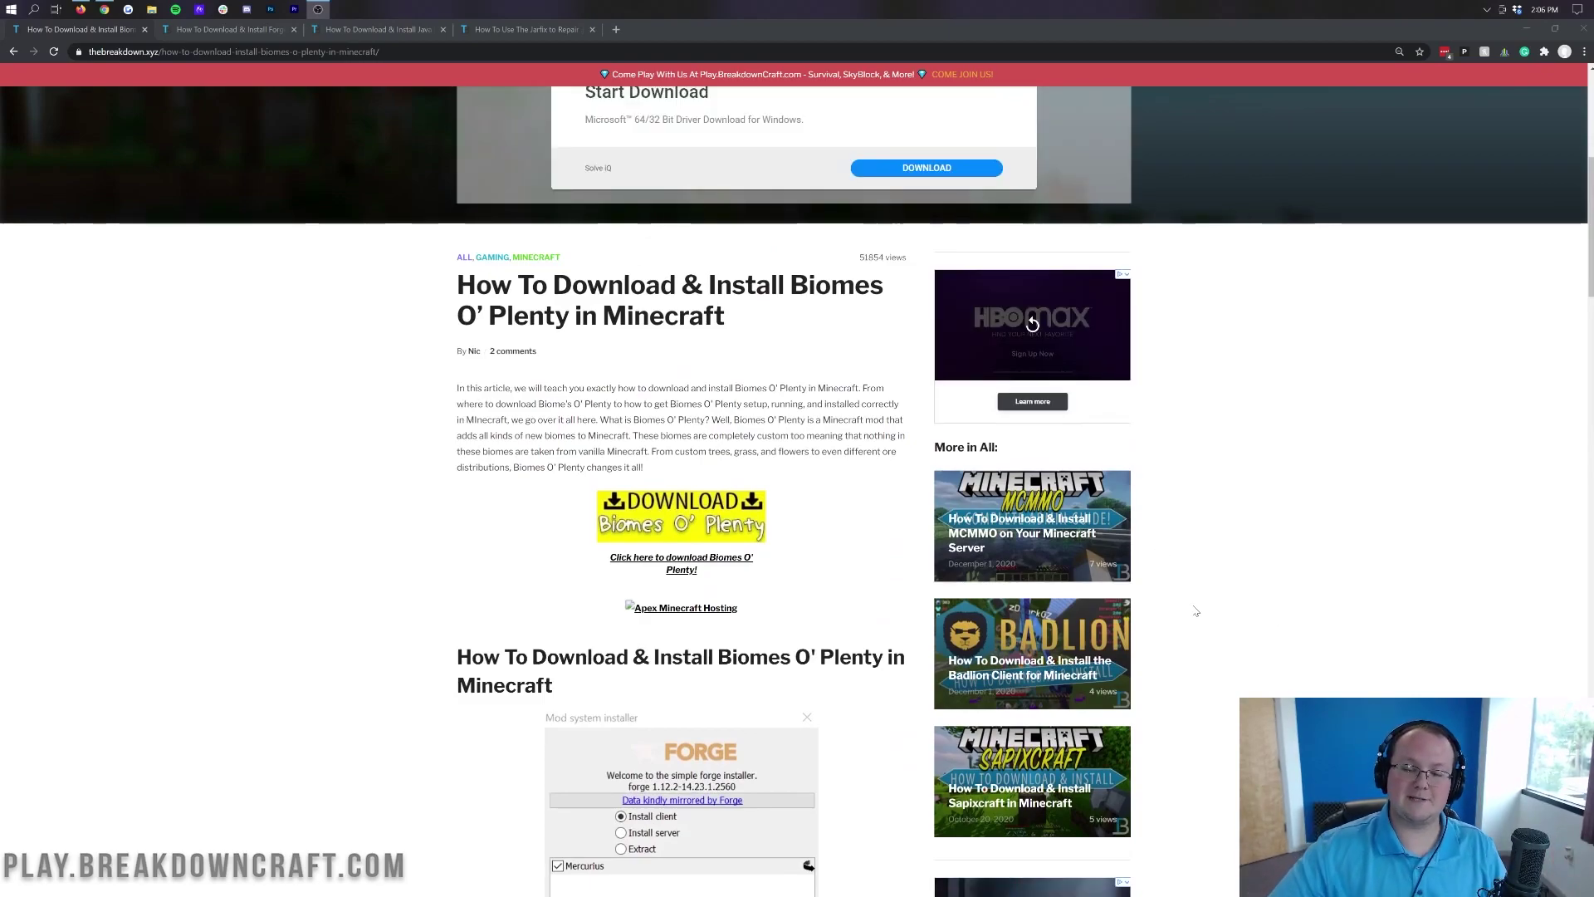
{"action": "scroll", "coordinate": [695, 626], "scroll_direction": "down", "scroll_amount": 4}
{"action": "scroll", "coordinate": [706, 581], "scroll_direction": "down", "scroll_amount": 4}
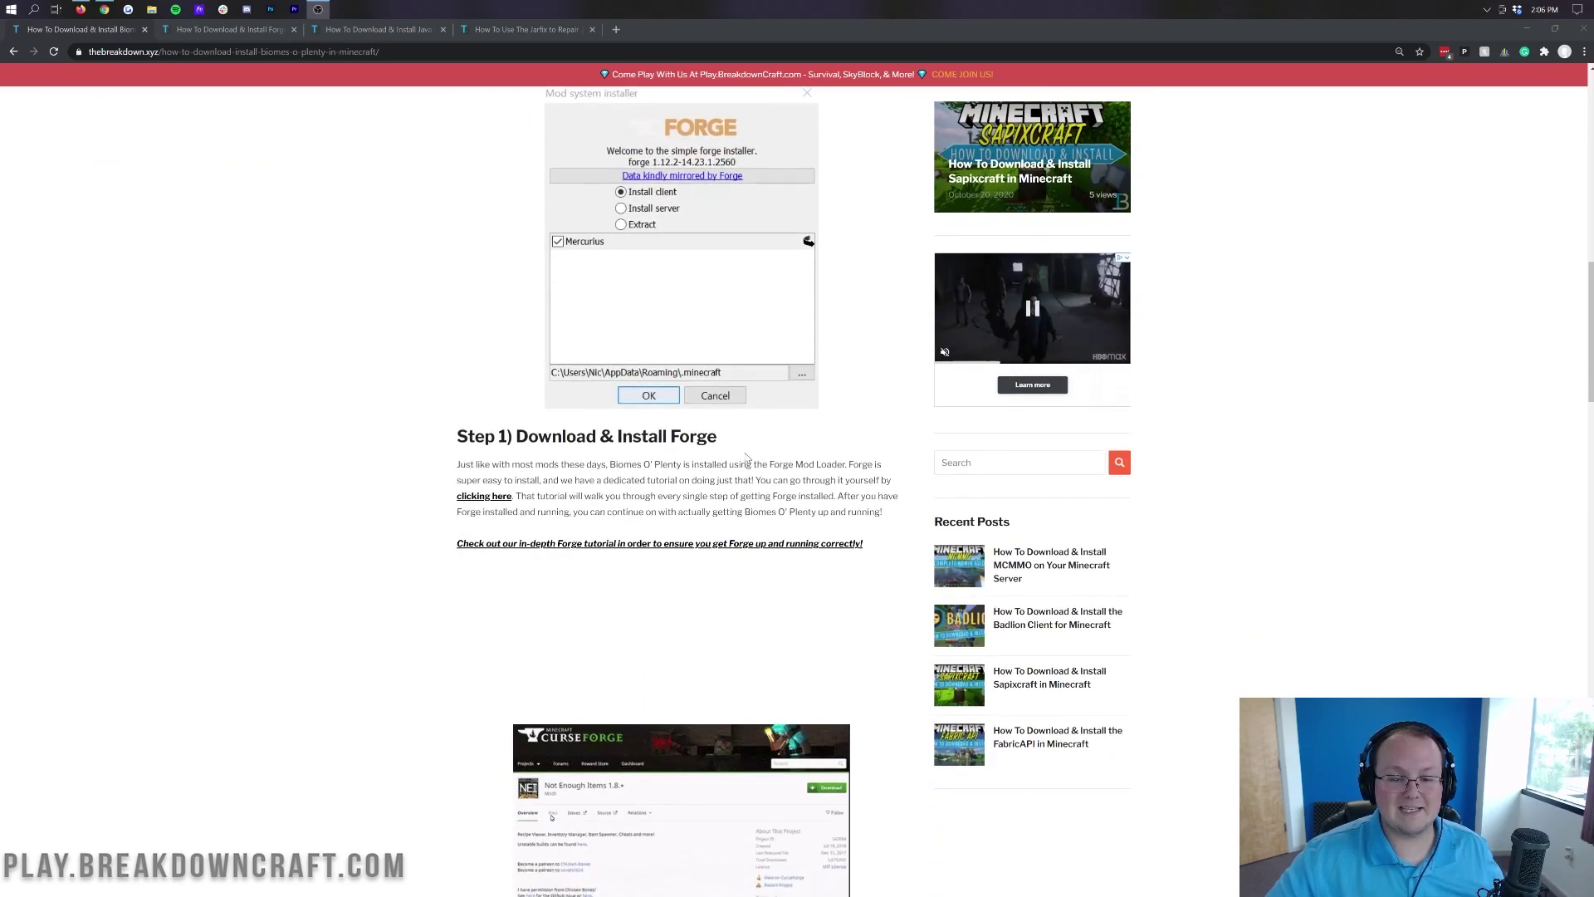
{"action": "scroll", "coordinate": [721, 521], "scroll_direction": "up", "scroll_amount": 5}
{"action": "scroll", "coordinate": [722, 526], "scroll_direction": "up", "scroll_amount": 2}
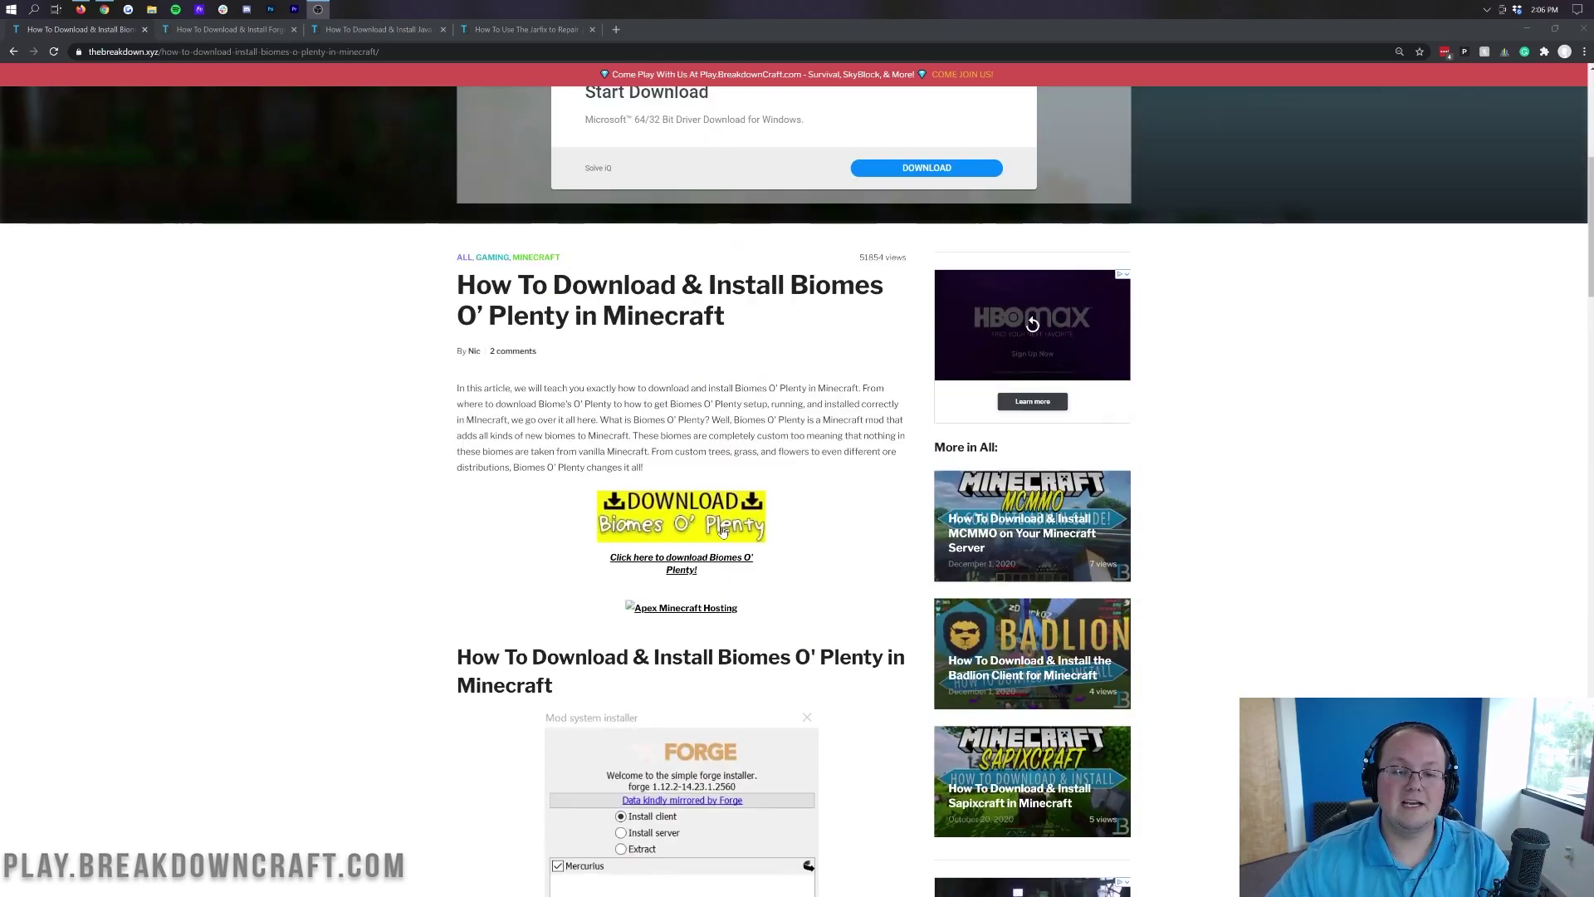
Open the Biomes O' Plenty page on CurseForge and download version 1.16.4-13.0.0.431, keeping the flagged jar file.
{"action": "left_click", "coordinate": [637, 536]}
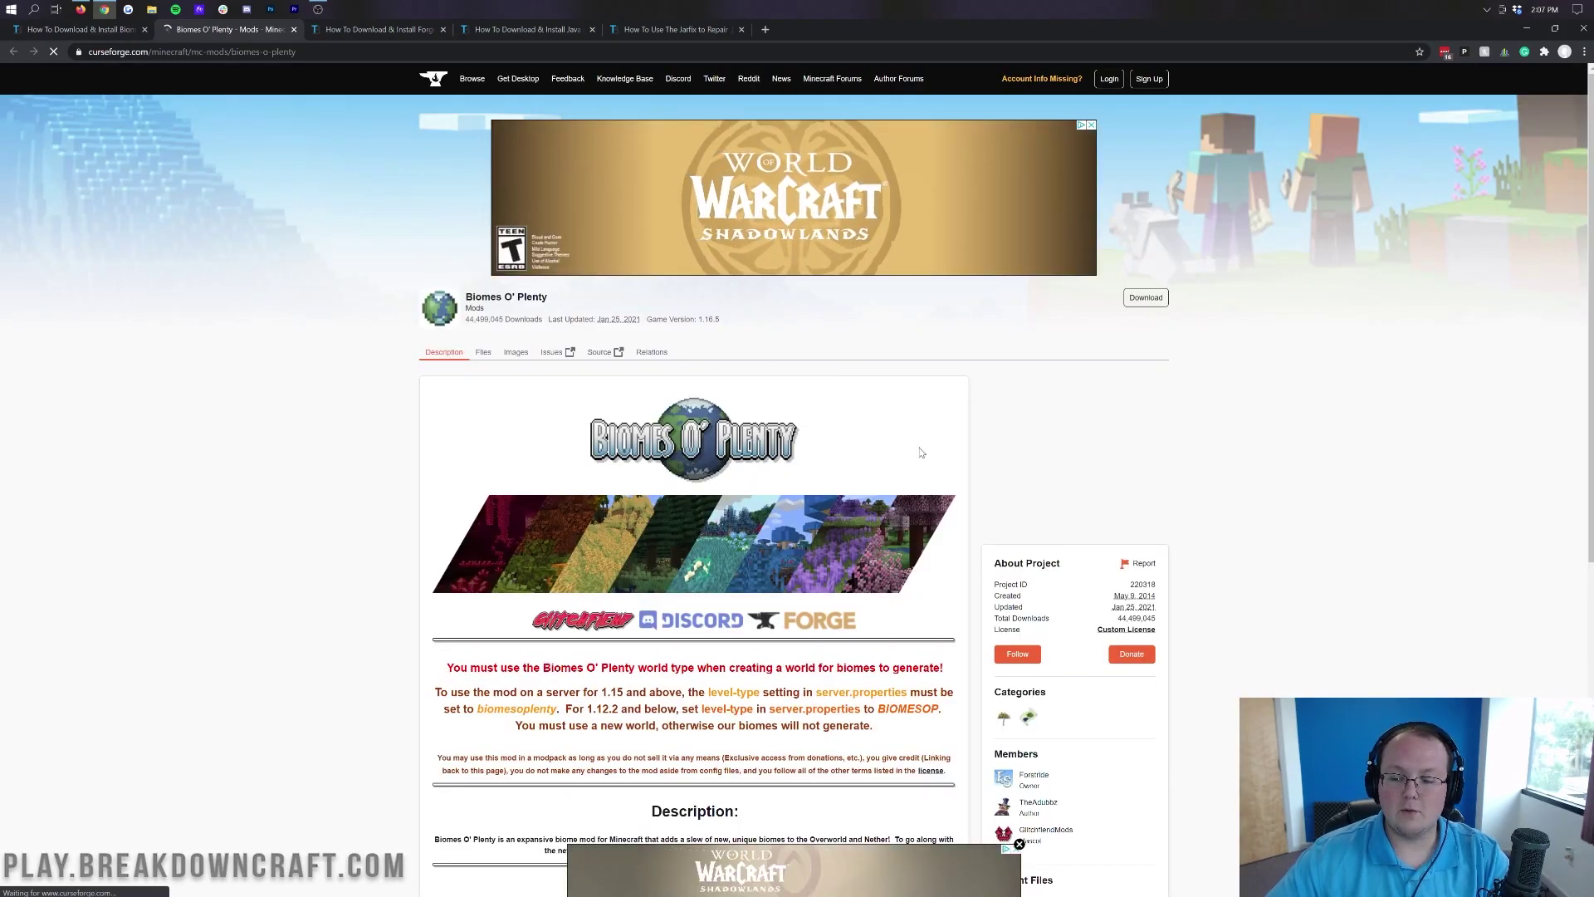
{"action": "scroll", "coordinate": [1046, 423], "scroll_direction": "down", "scroll_amount": 8}
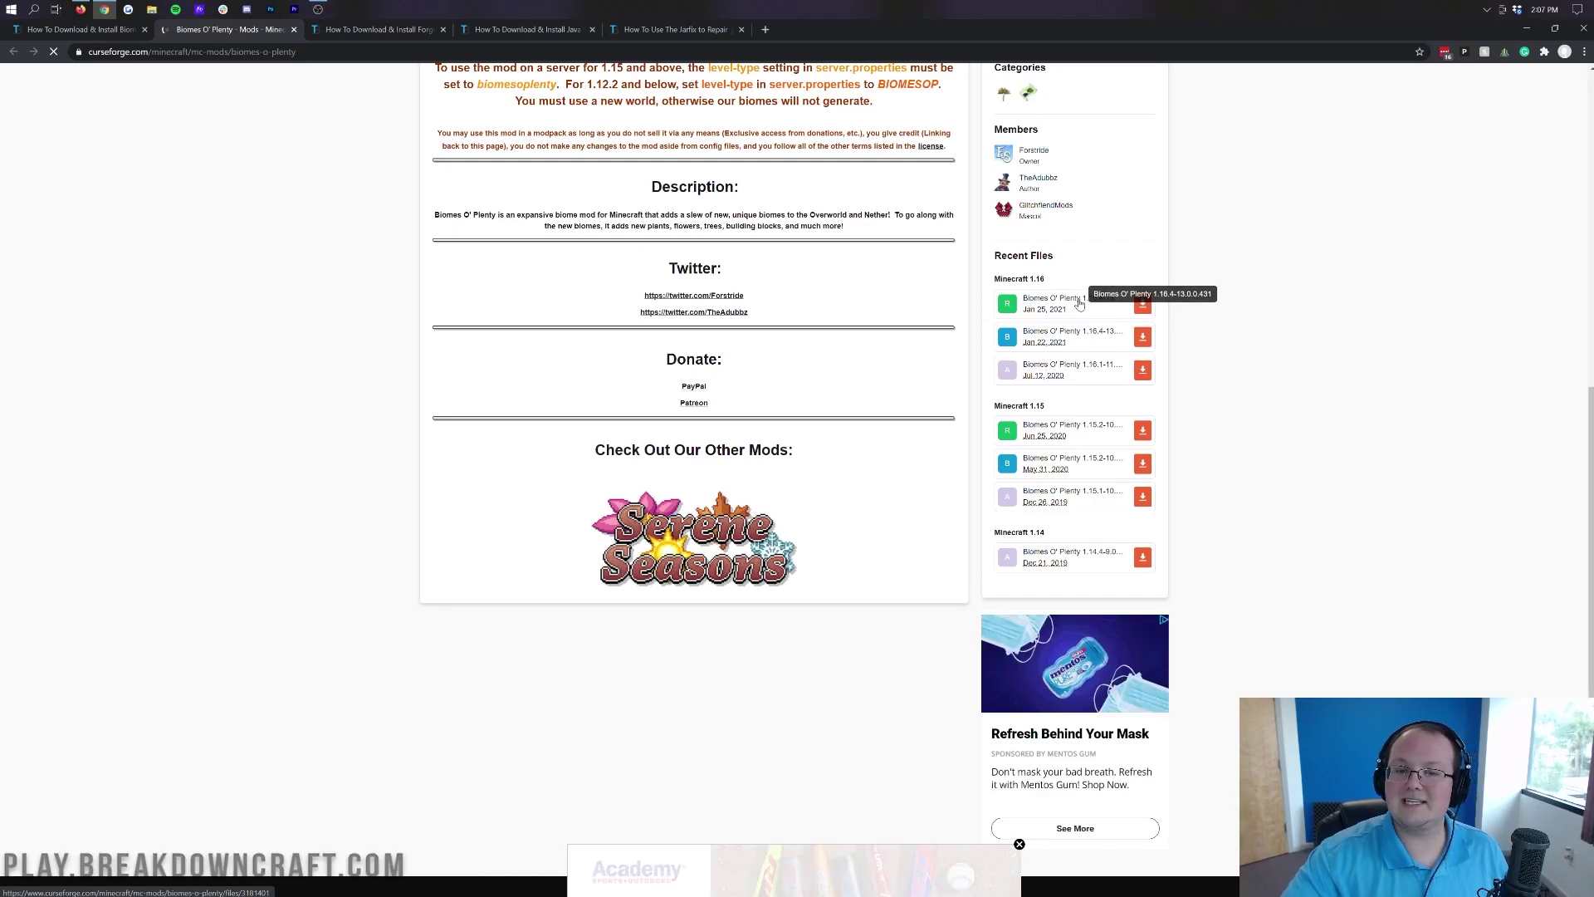
{"action": "left_click", "coordinate": [1143, 305]}
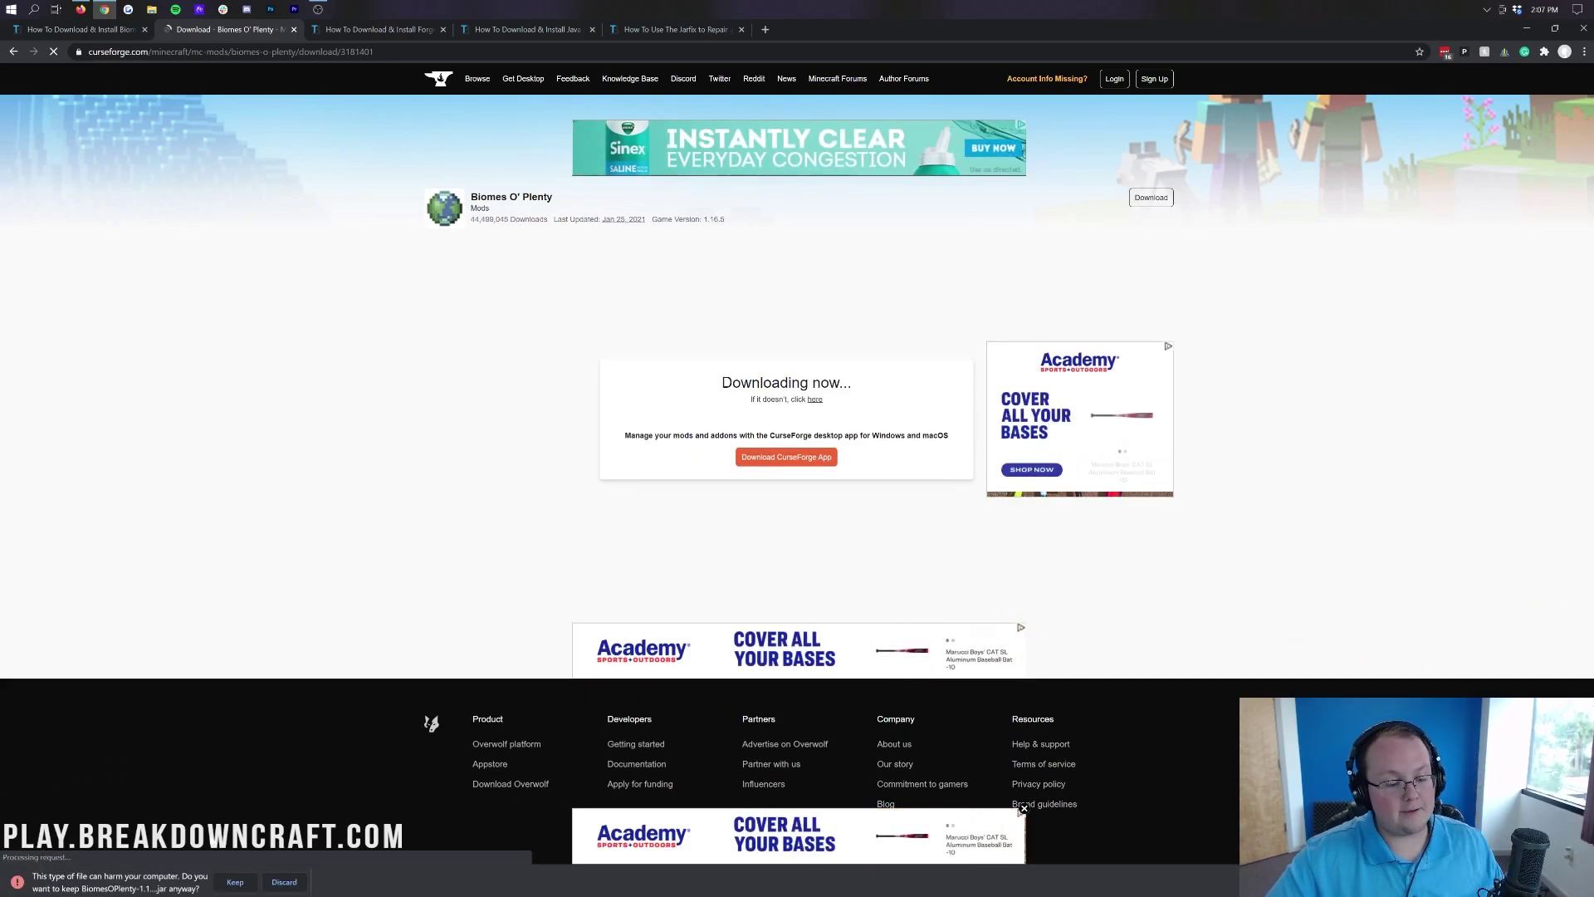
{"action": "left_click", "coordinate": [233, 885]}
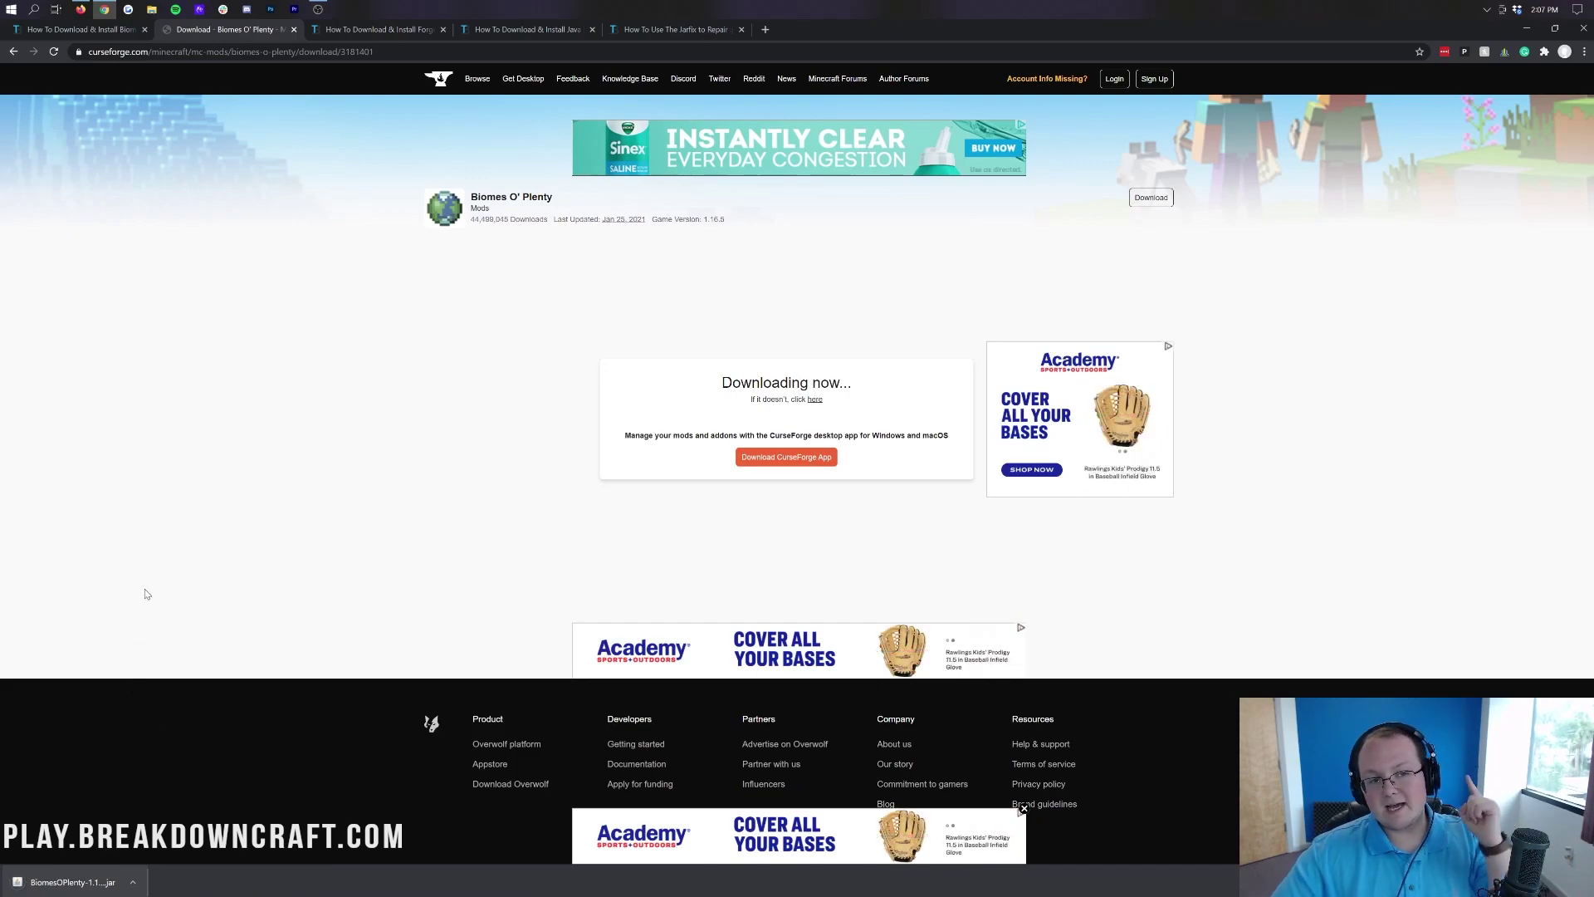
Switch to the Forge installation article and open the Minecraft Forge download site from it.
{"action": "left_click", "coordinate": [335, 29]}
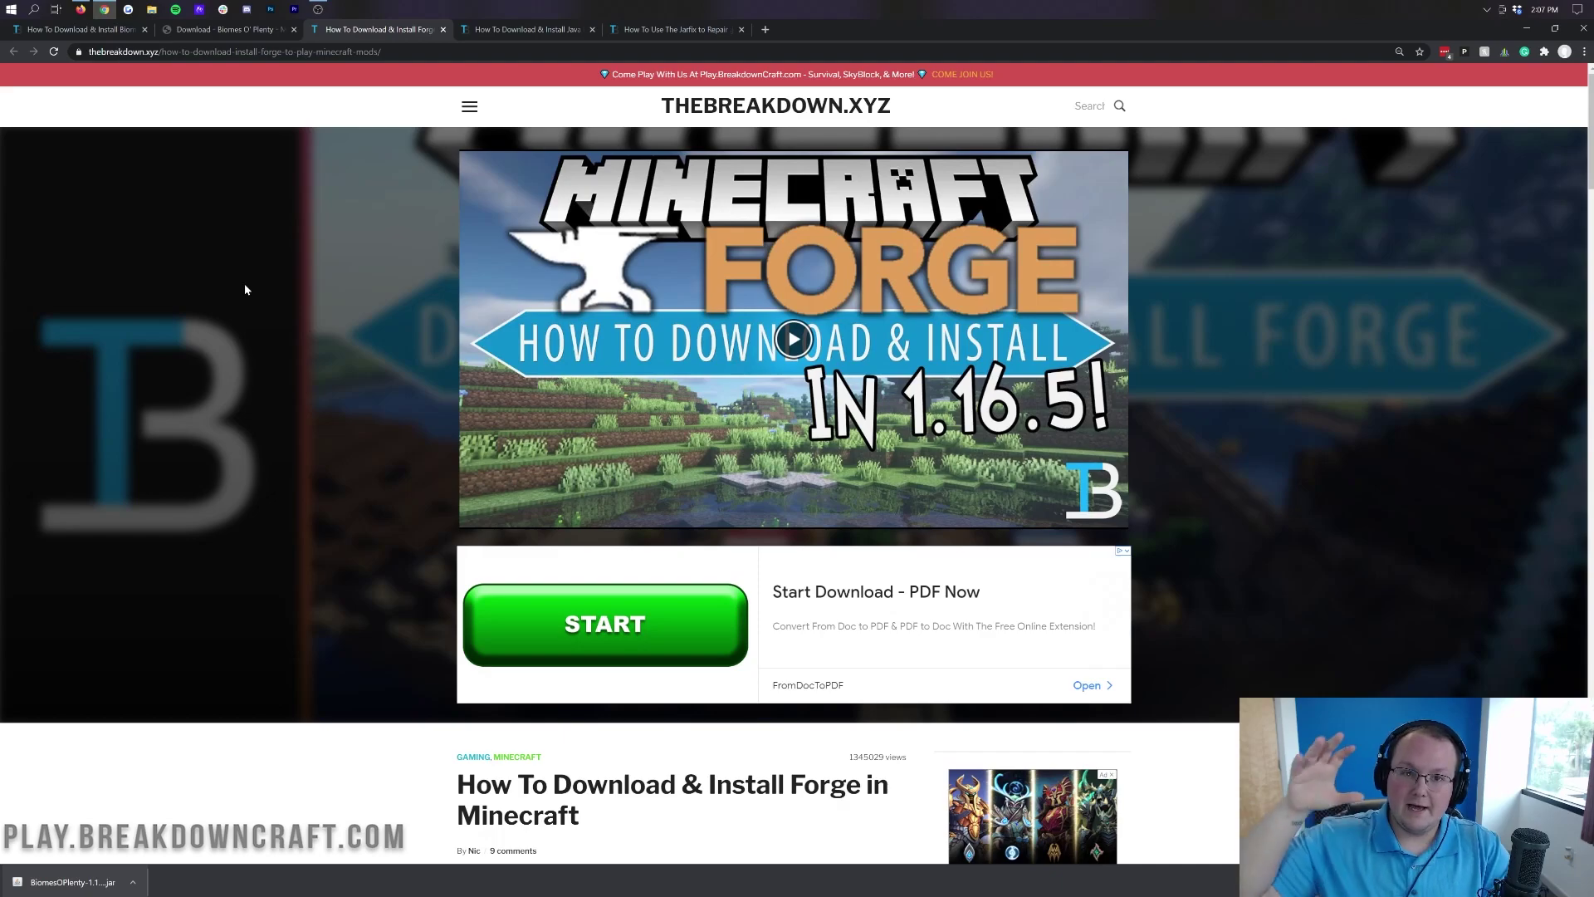
{"action": "scroll", "coordinate": [809, 428], "scroll_direction": "down", "scroll_amount": 6}
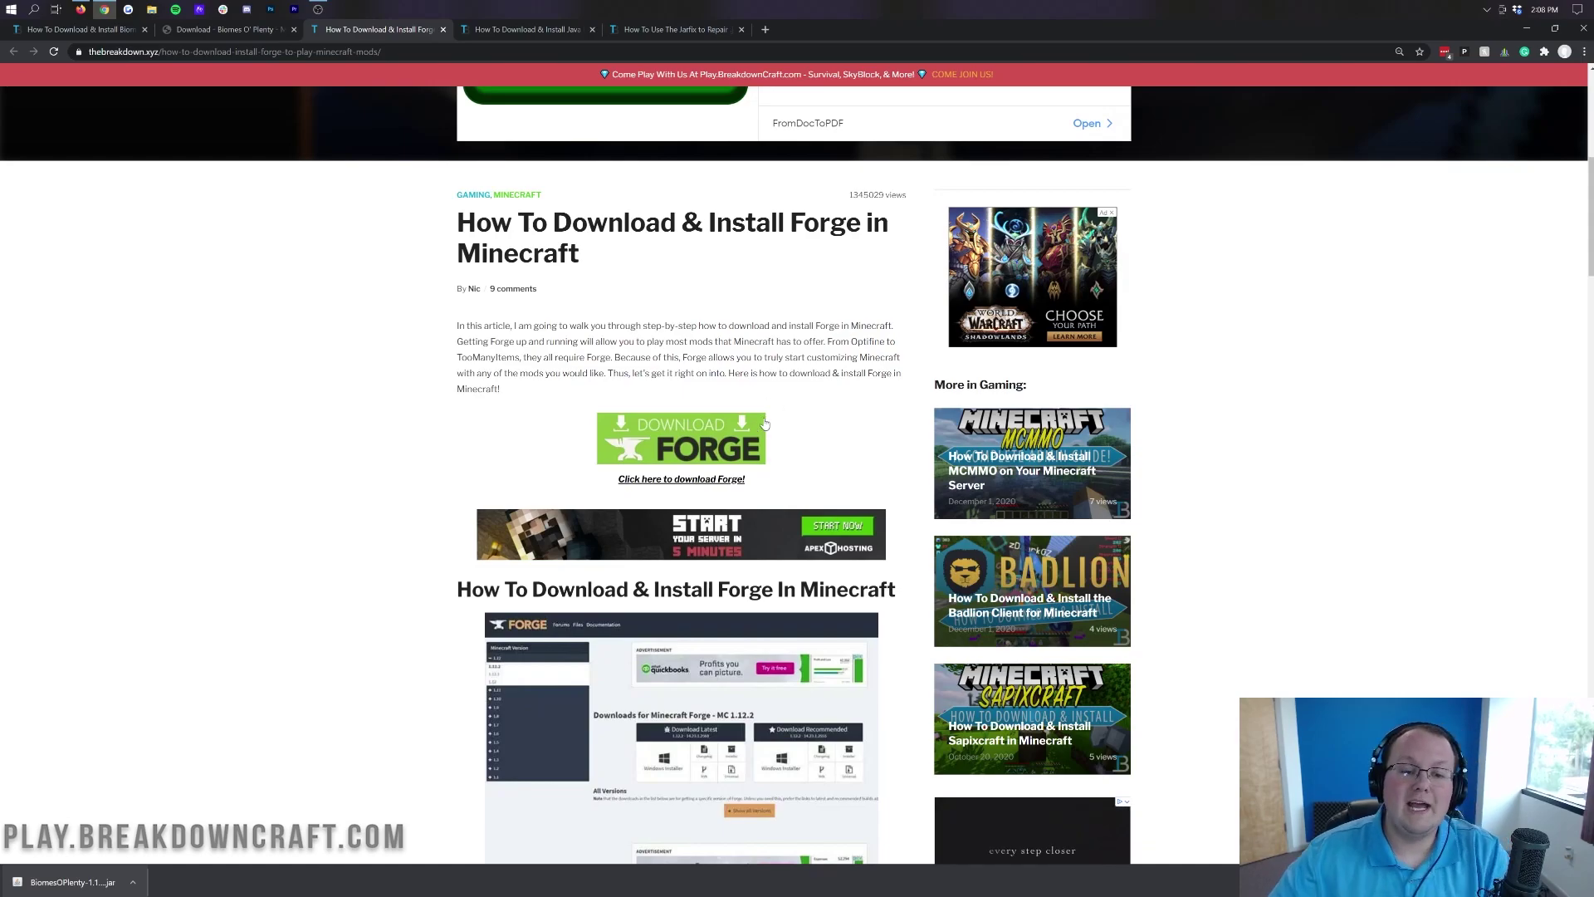
{"action": "scroll", "coordinate": [715, 429], "scroll_direction": "down", "scroll_amount": 20}
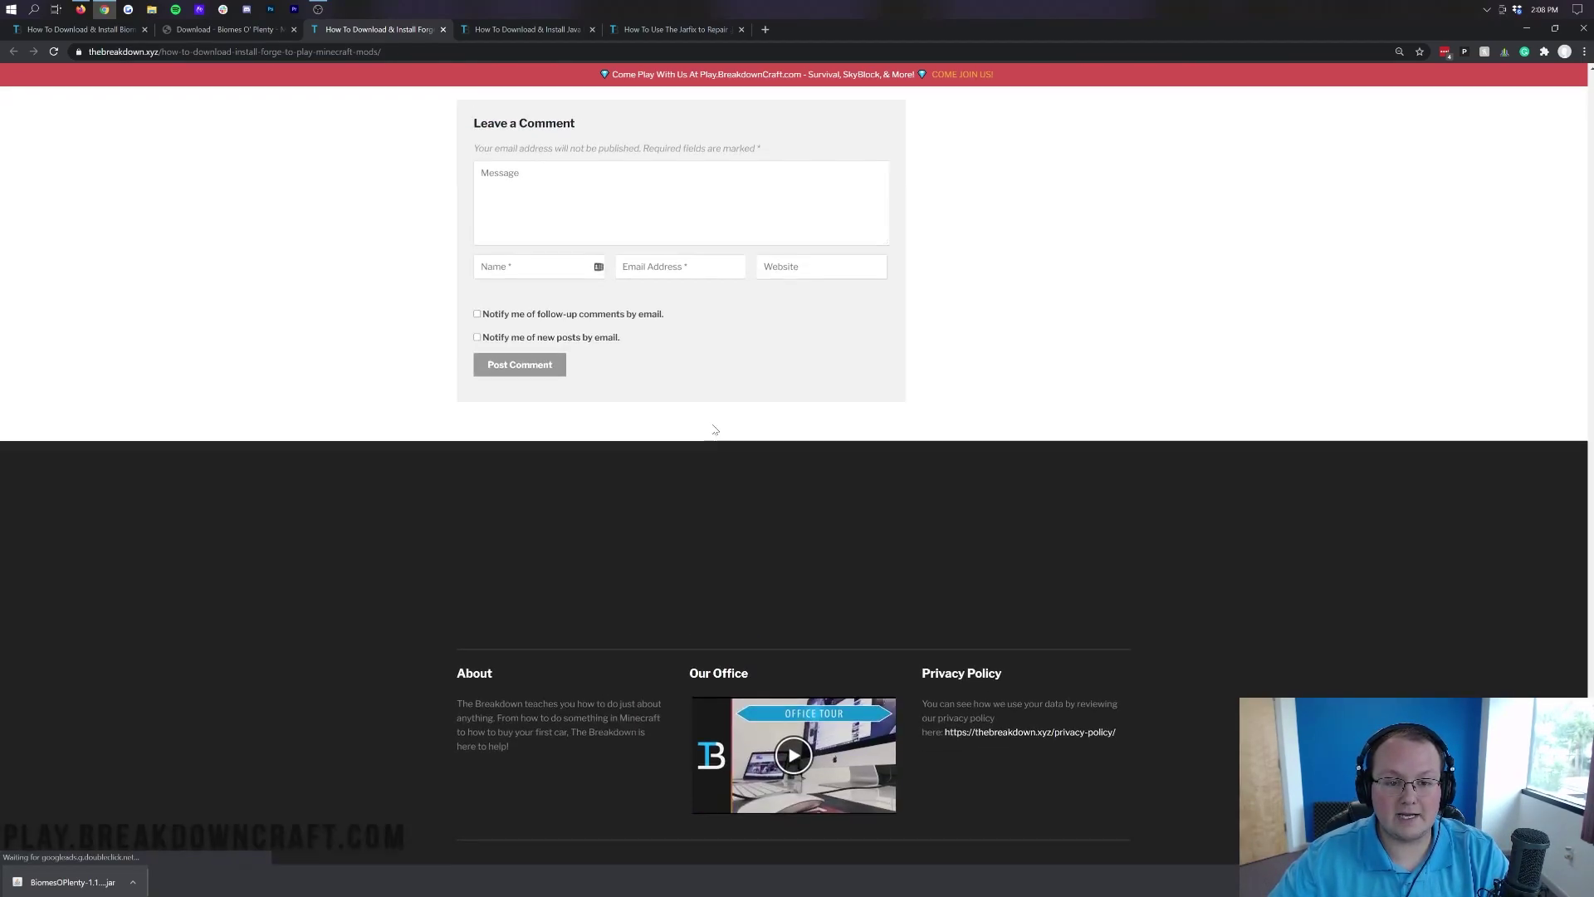
{"action": "scroll", "coordinate": [715, 429], "scroll_direction": "up", "scroll_amount": 9}
{"action": "scroll", "coordinate": [715, 429], "scroll_direction": "up", "scroll_amount": 20}
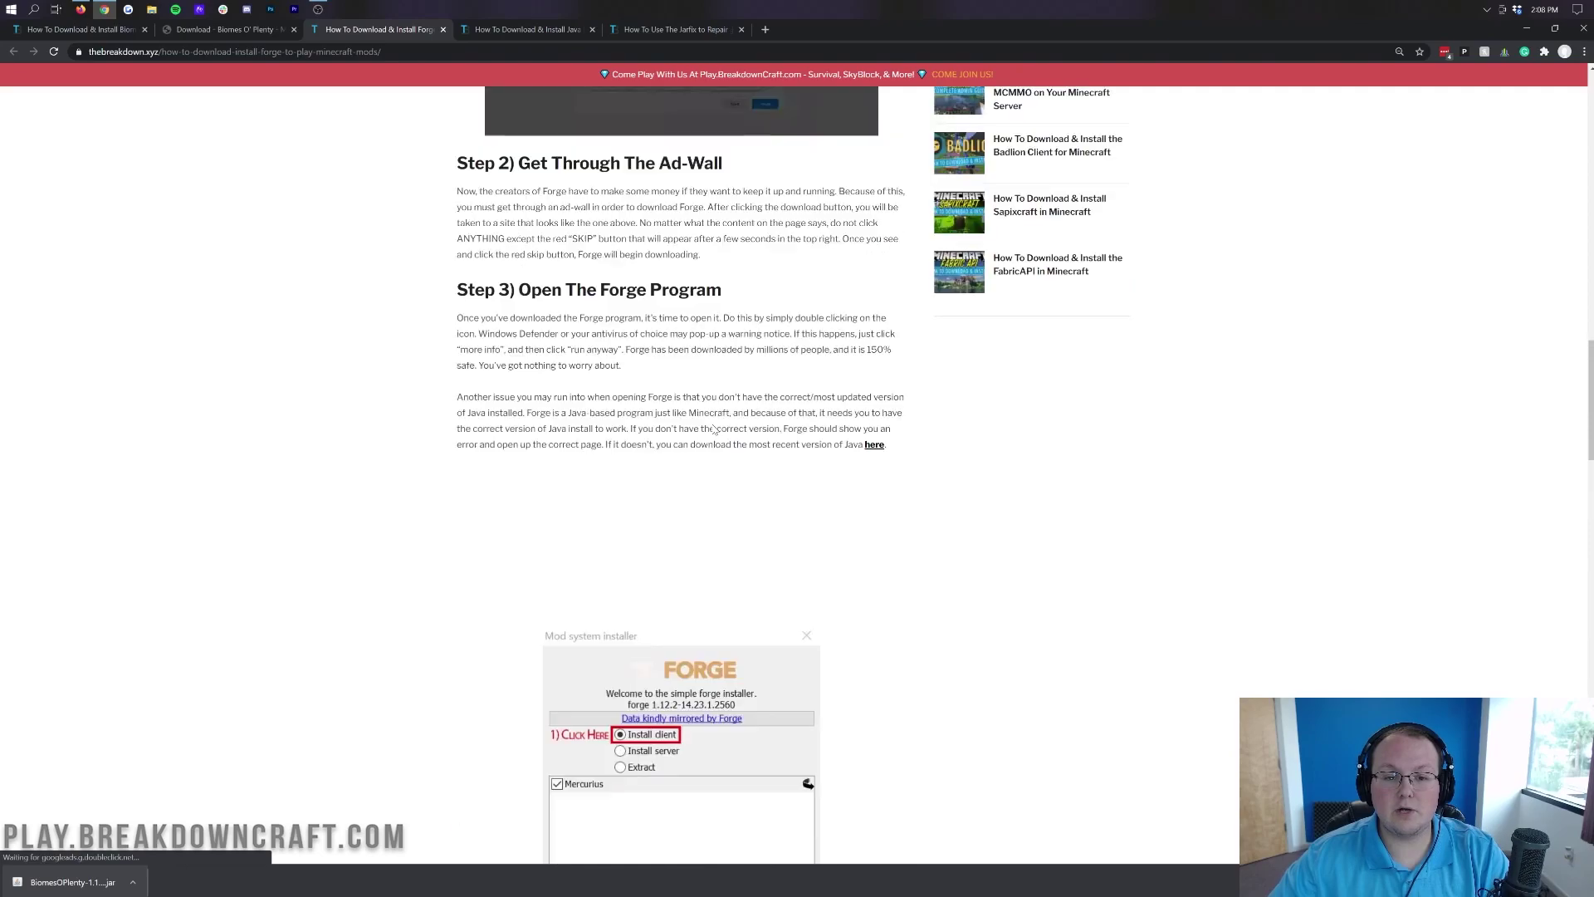
{"action": "scroll", "coordinate": [715, 429], "scroll_direction": "up", "scroll_amount": 15}
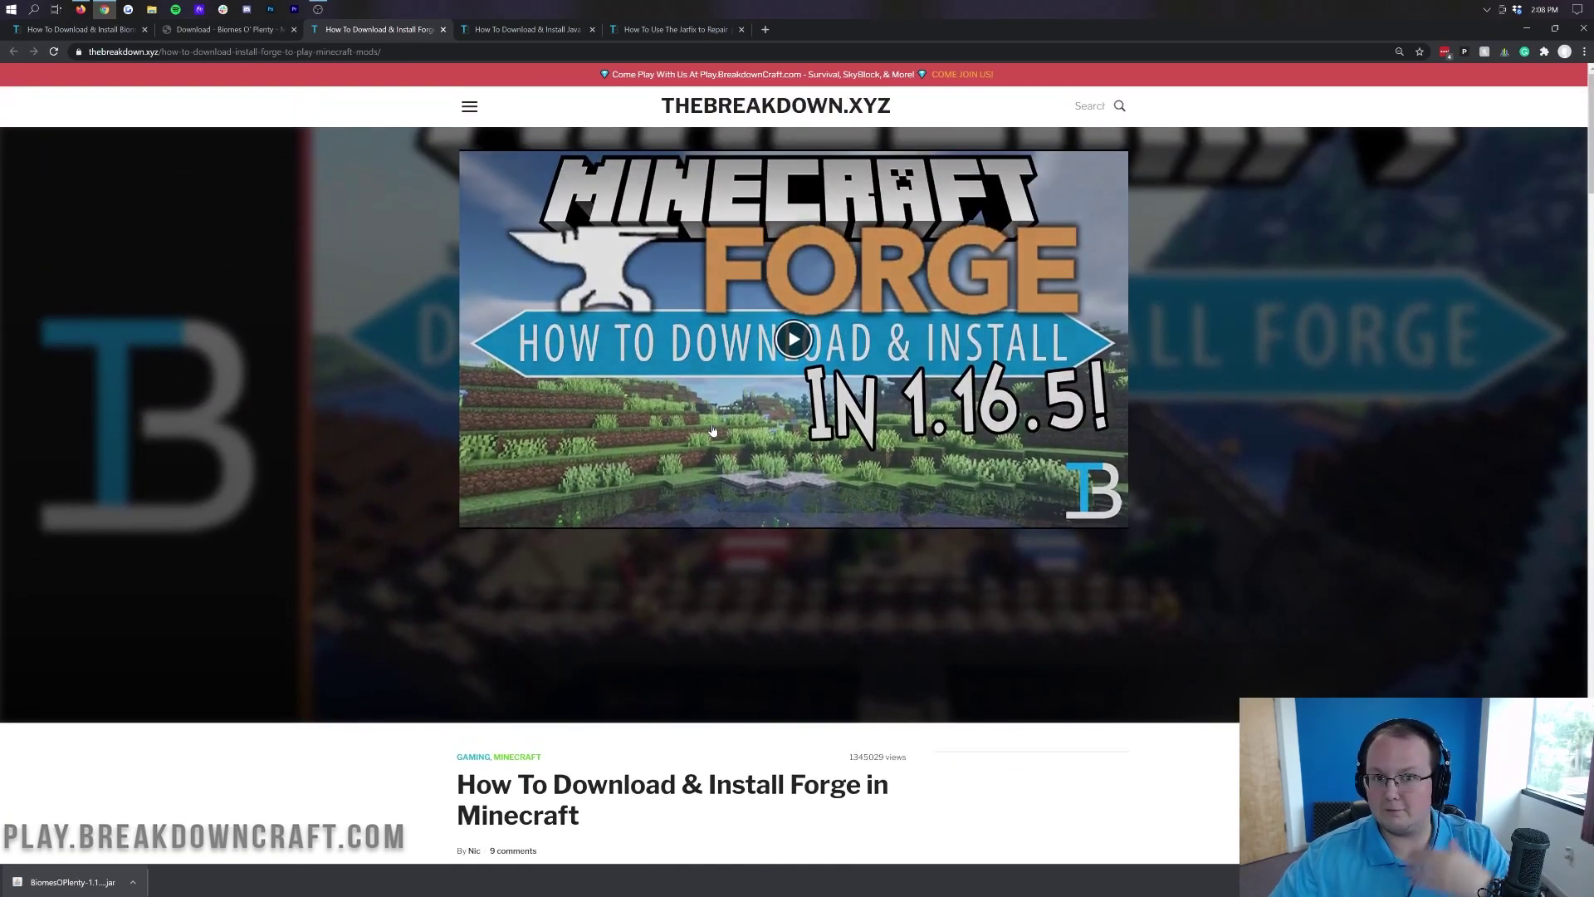
{"action": "scroll", "coordinate": [712, 434], "scroll_direction": "down", "scroll_amount": 8}
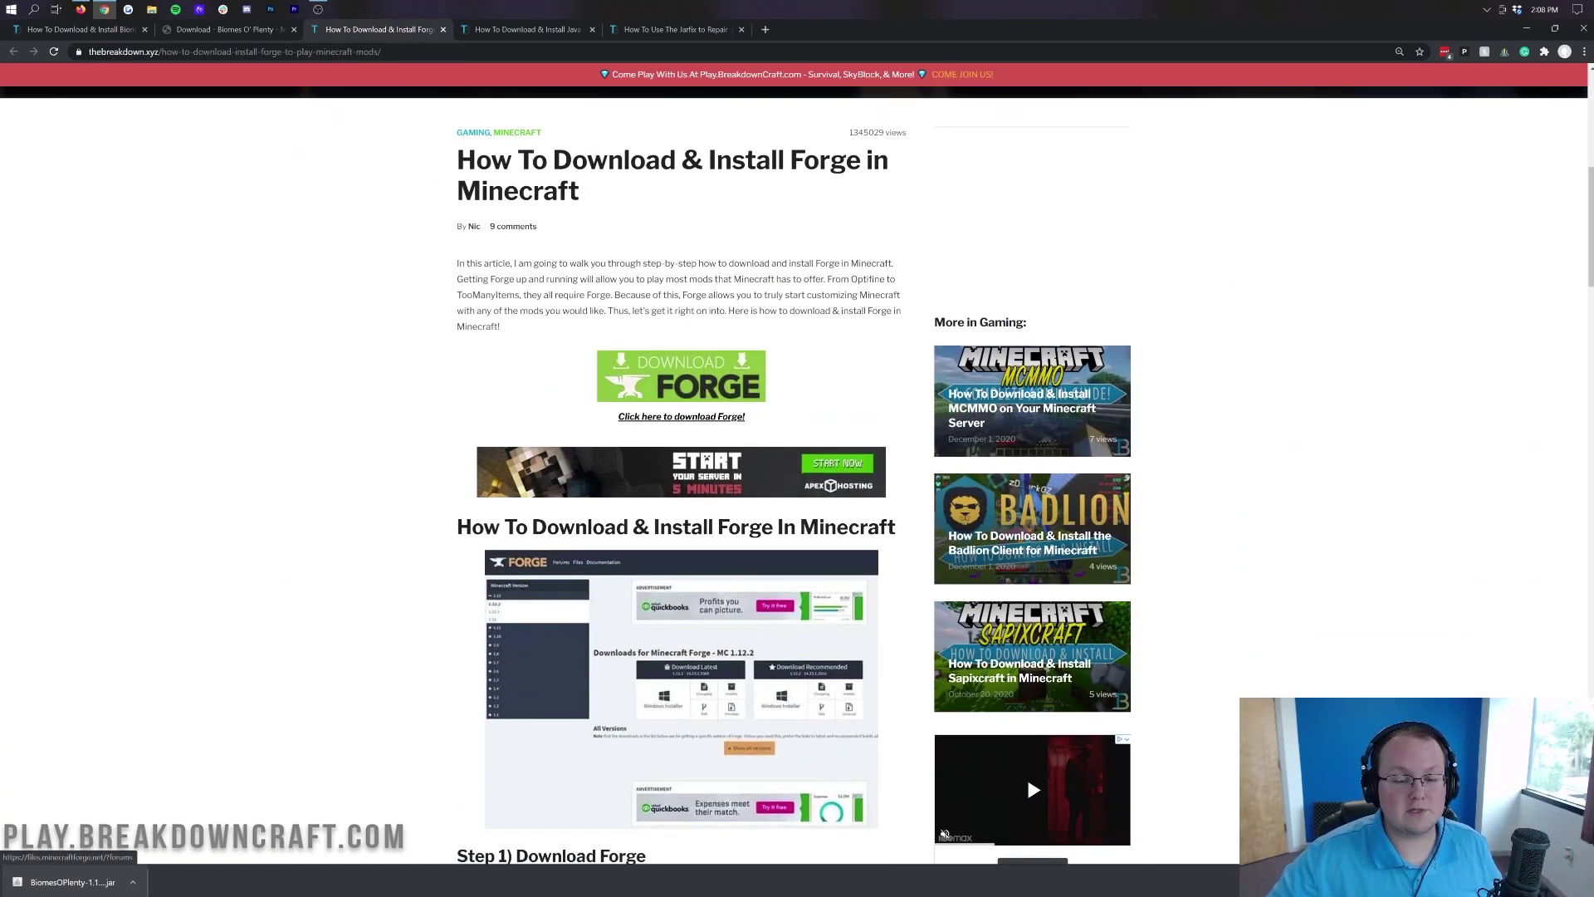
{"action": "left_click", "coordinate": [658, 384]}
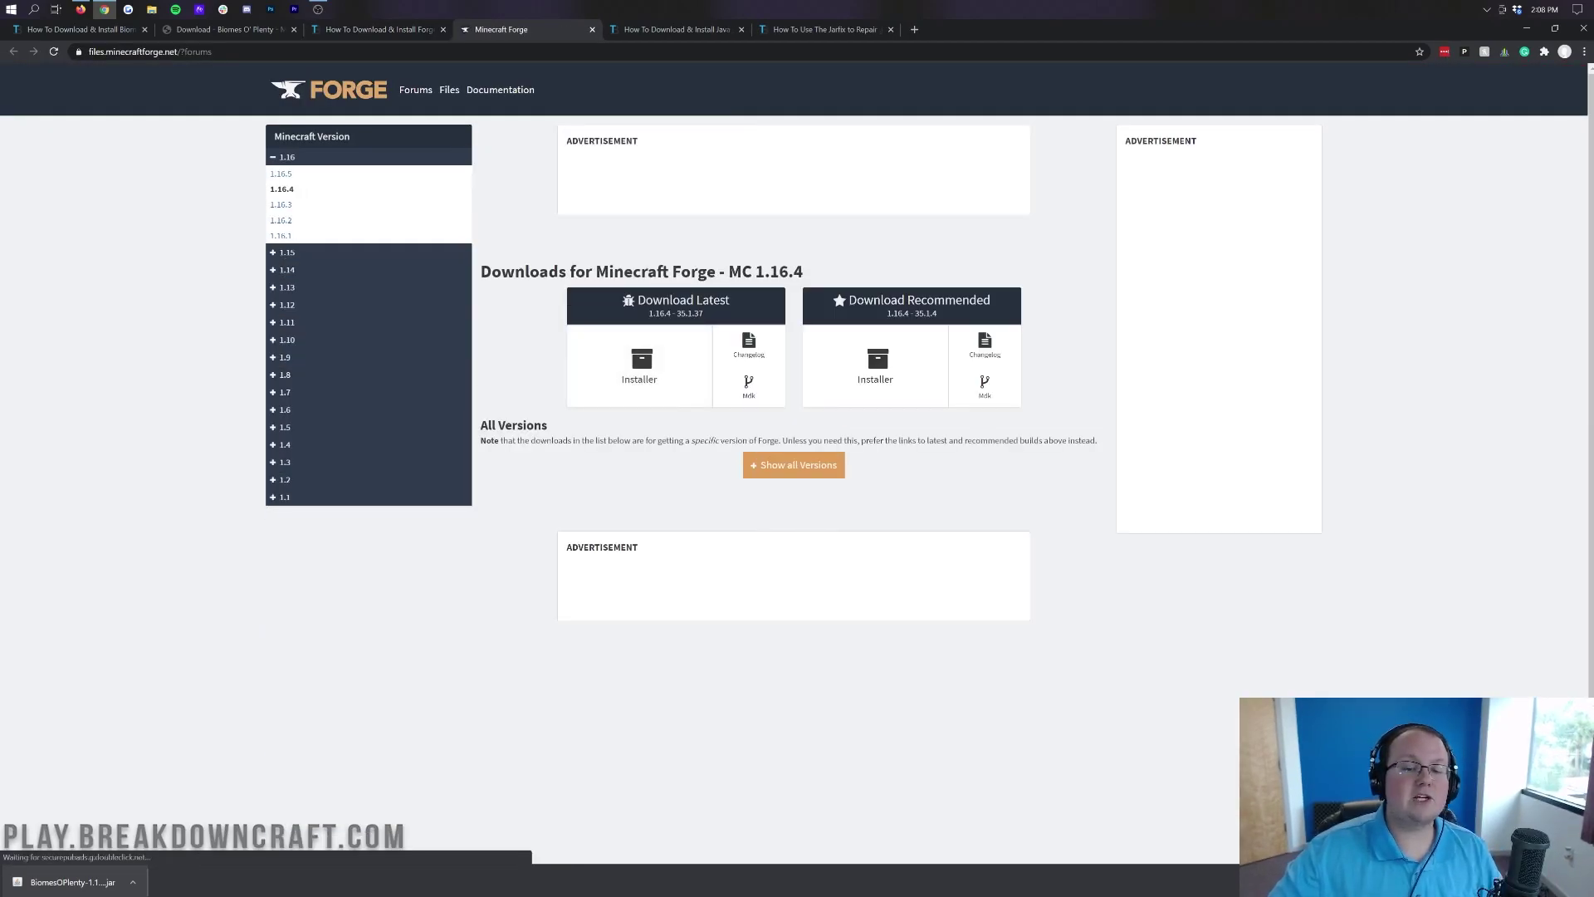
Select Minecraft version 1.16.5 under 1.16 on the Forge downloads page.
{"action": "left_click_drag", "start_coordinate": [729, 271], "coordinate": [811, 269]}
{"action": "left_click", "coordinate": [822, 272]}
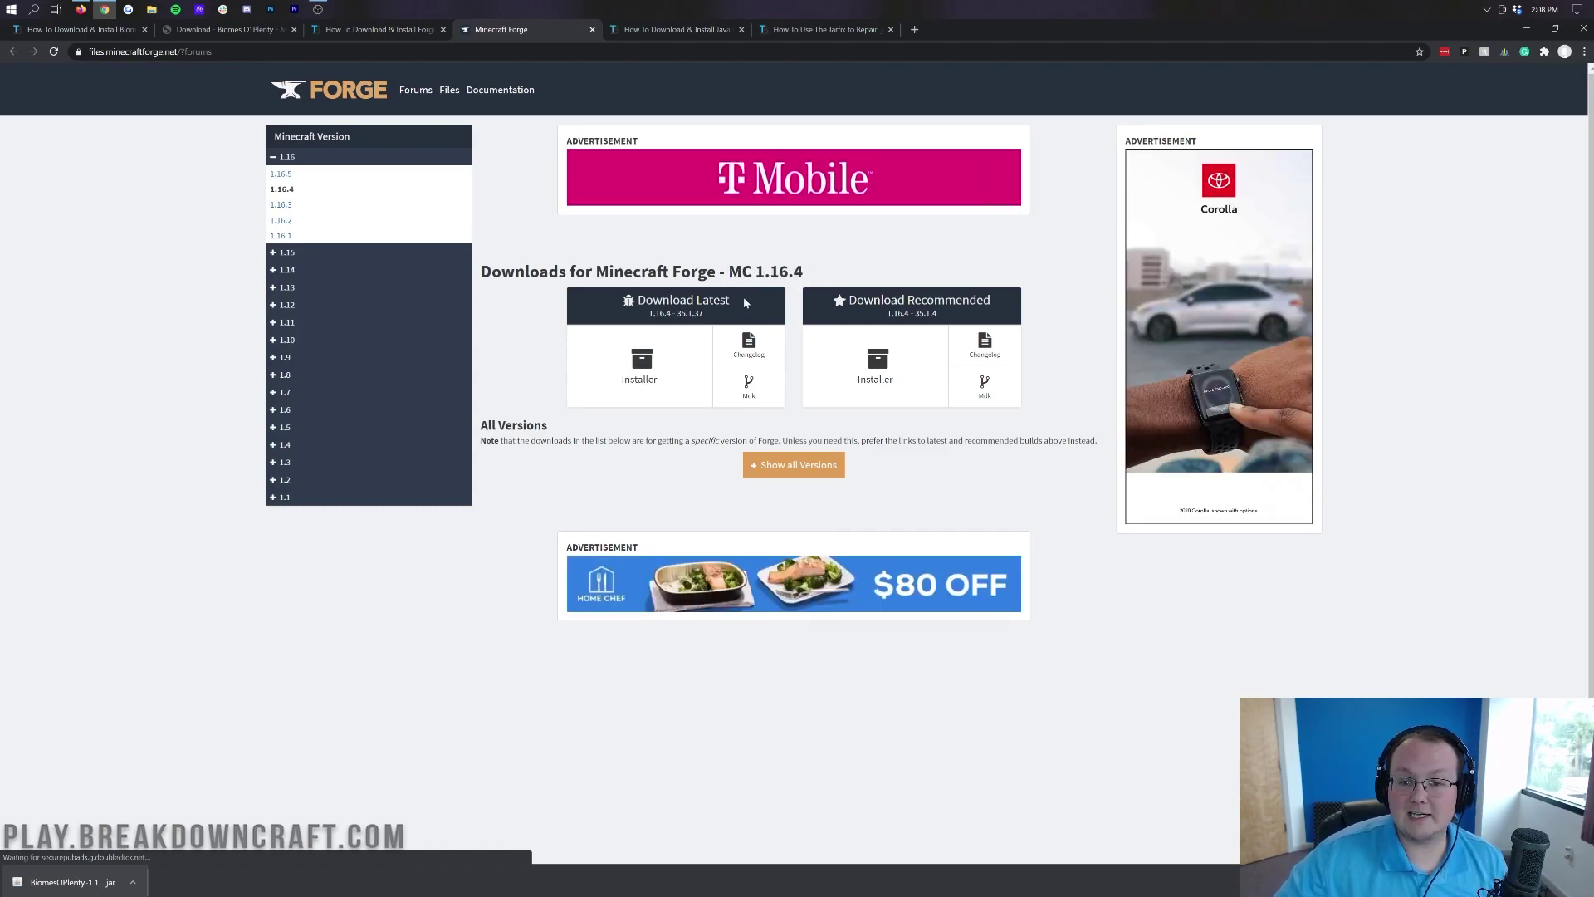
{"action": "left_click", "coordinate": [332, 158]}
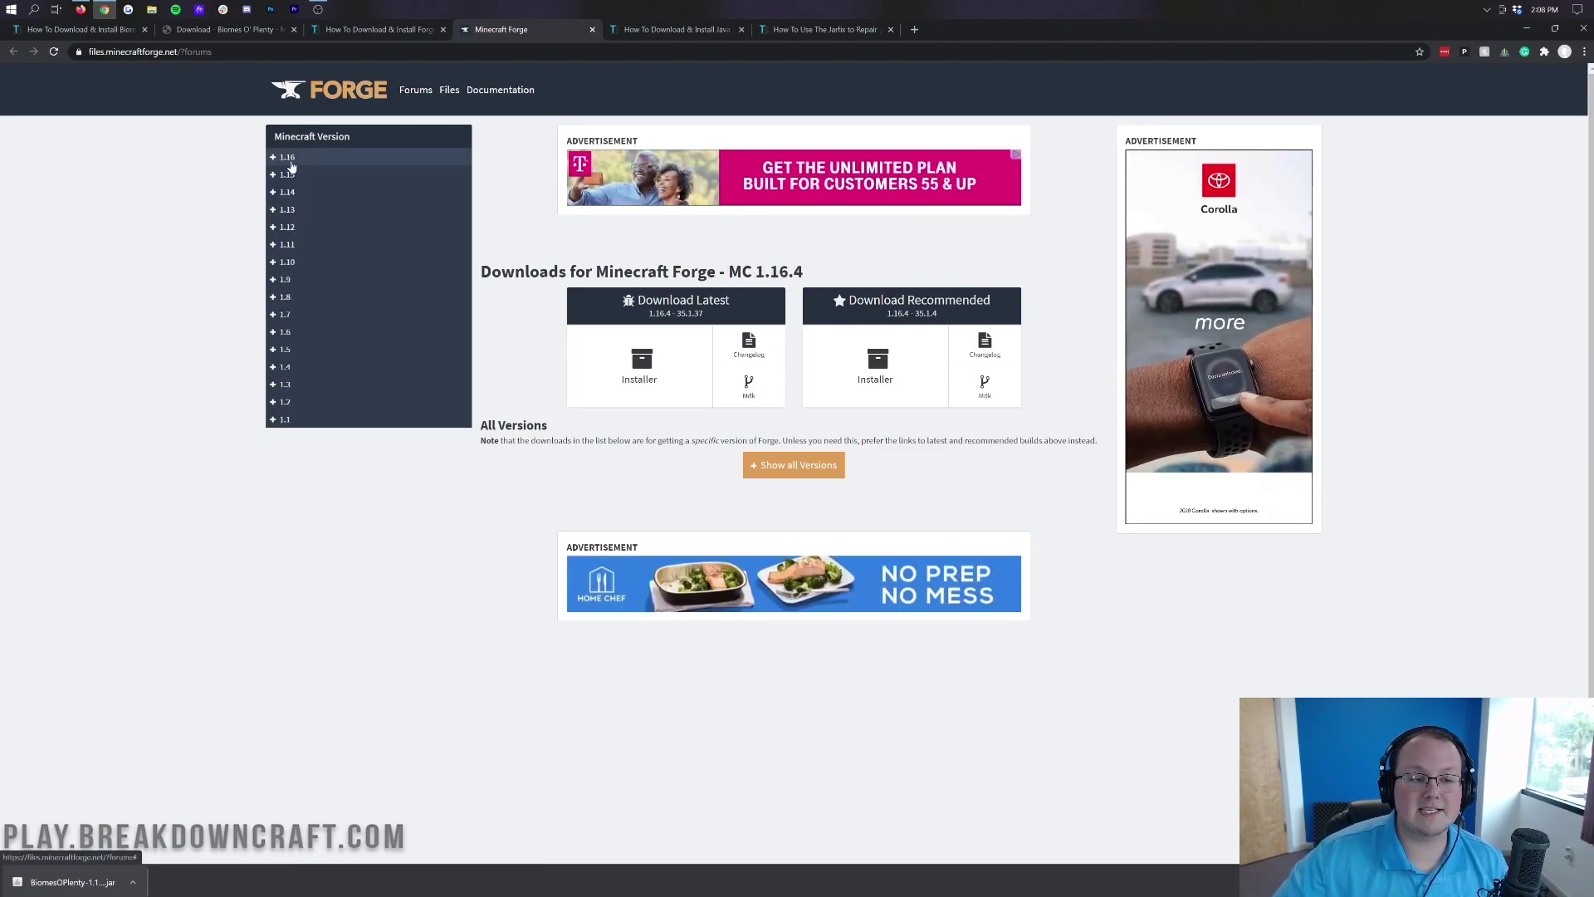
{"action": "left_click", "coordinate": [324, 162]}
{"action": "left_click", "coordinate": [280, 175]}
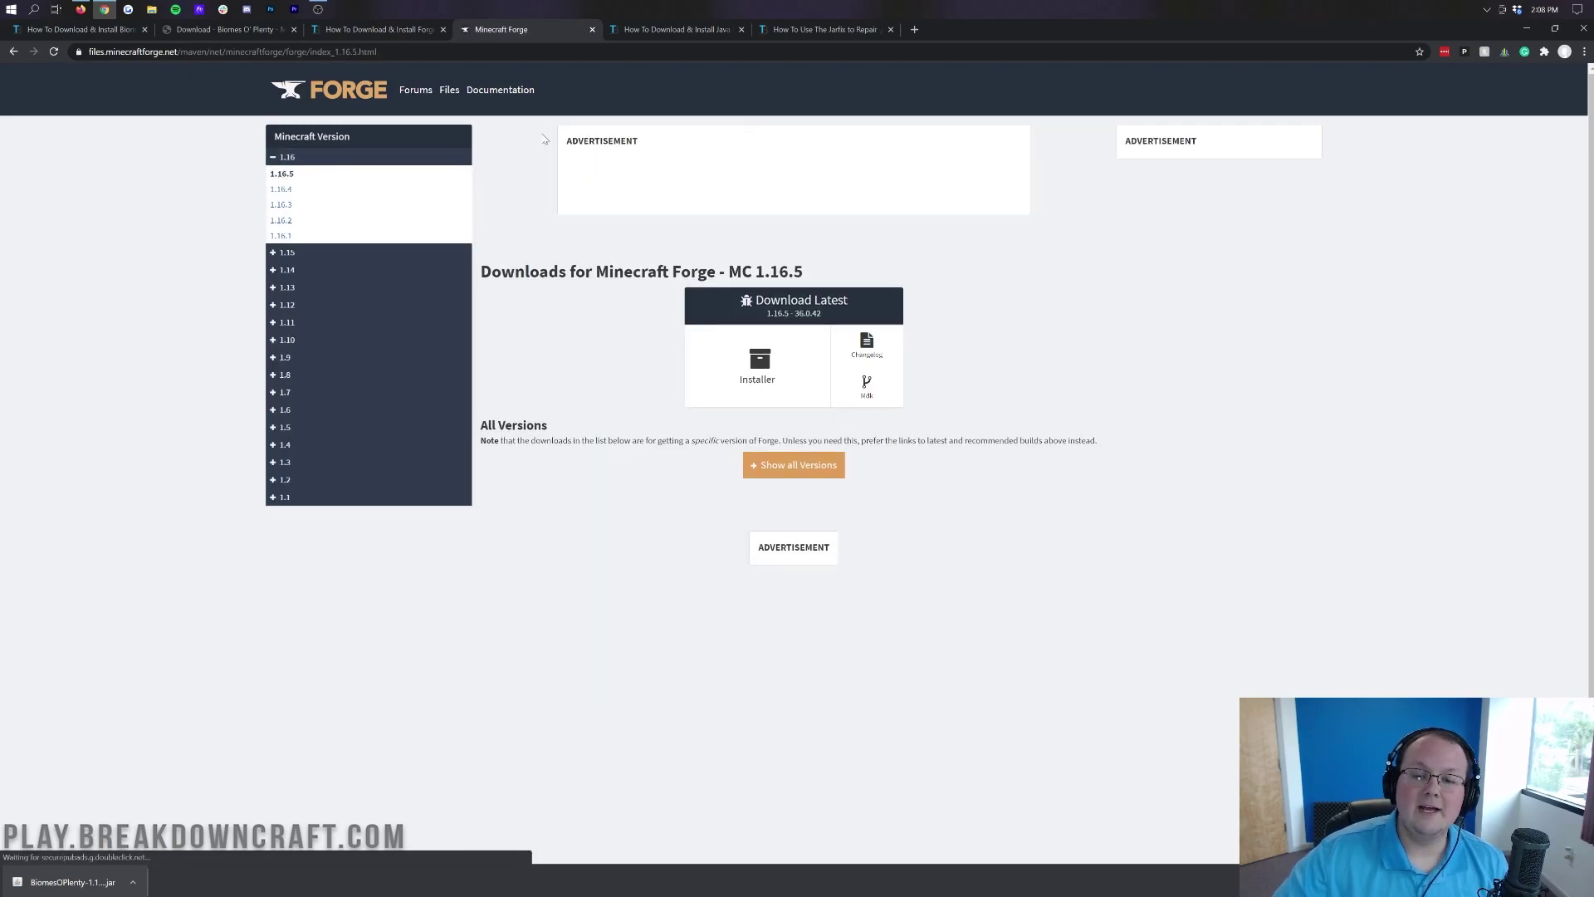
{"action": "left_click_drag", "start_coordinate": [727, 271], "coordinate": [804, 272]}
{"action": "left_click", "coordinate": [779, 288]}
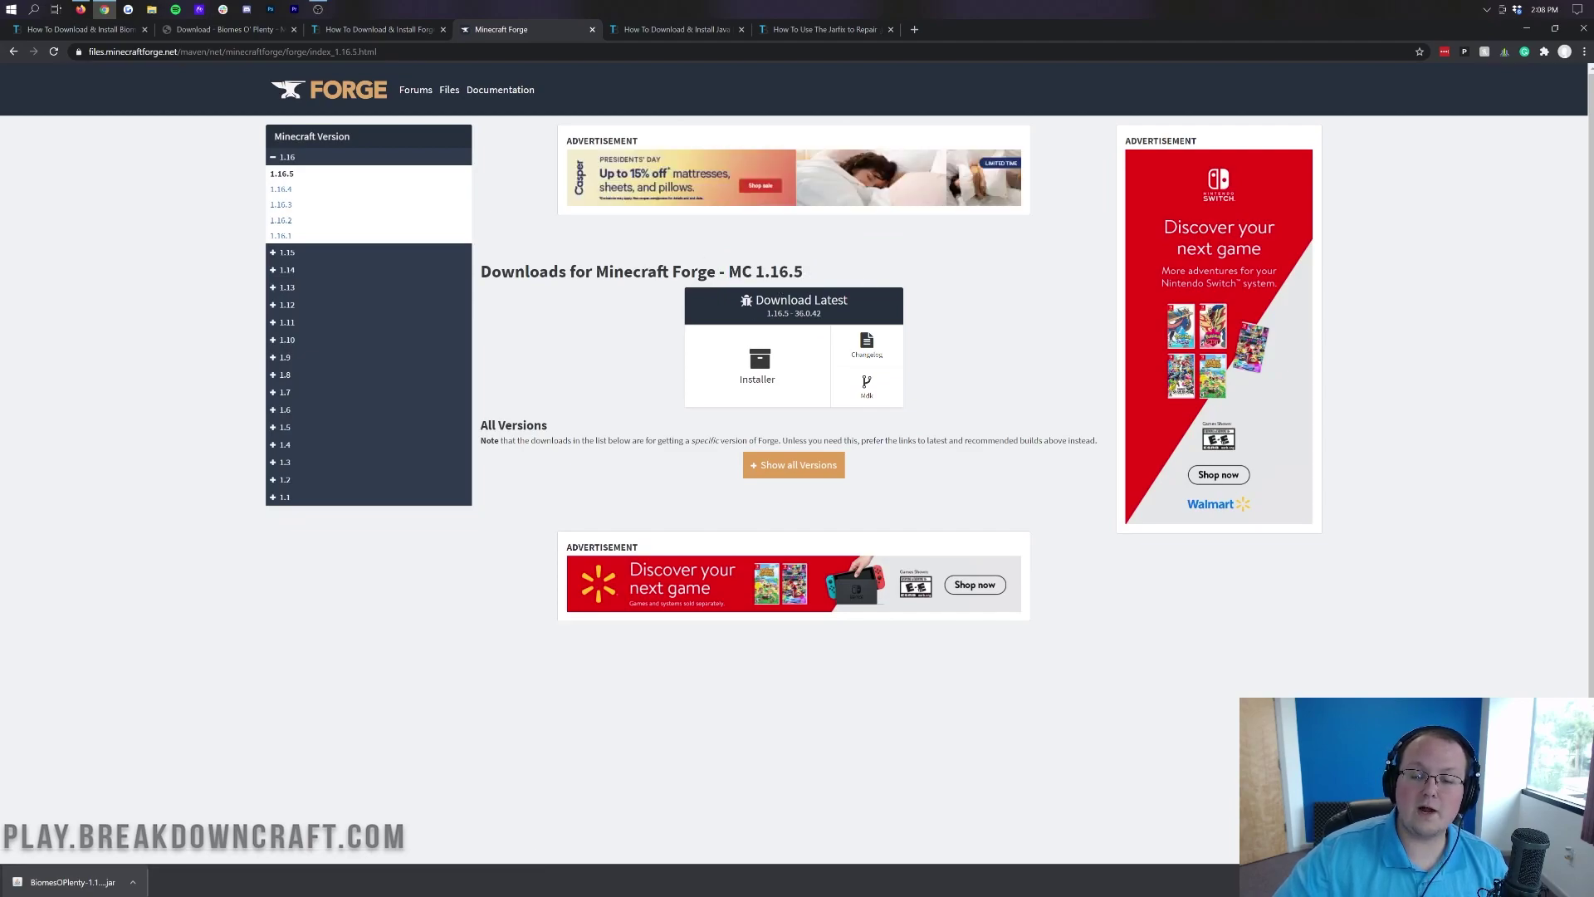
Download the latest Forge installer for 1.16.5, skipping the advertisement page and keeping the flagged jar file.
{"action": "left_click", "coordinate": [735, 367]}
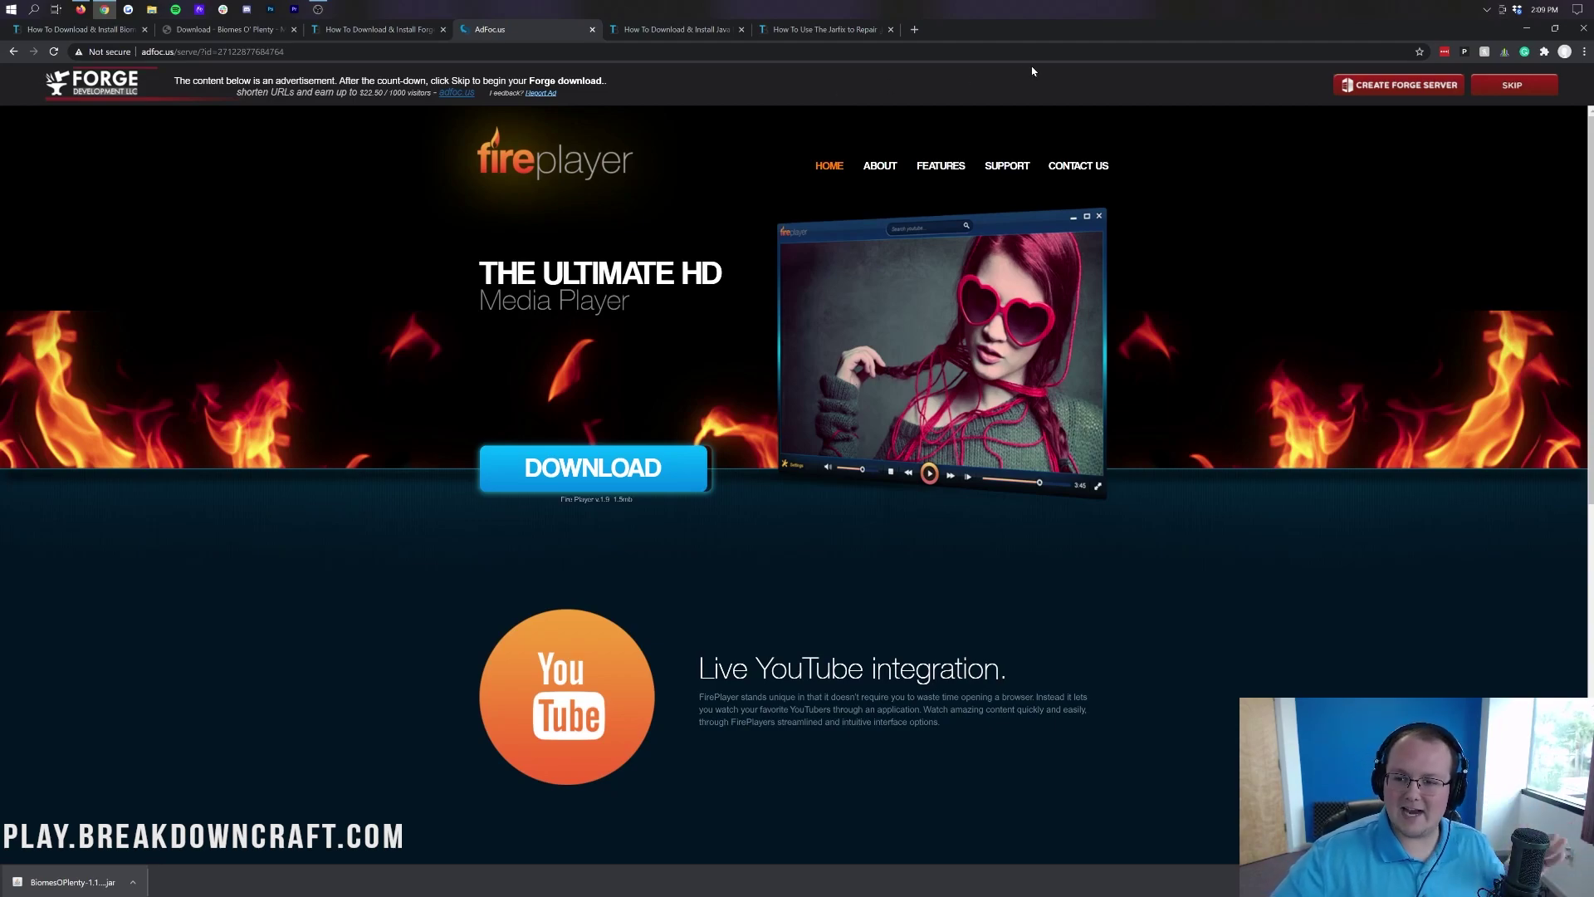
{"action": "left_click", "coordinate": [1505, 91]}
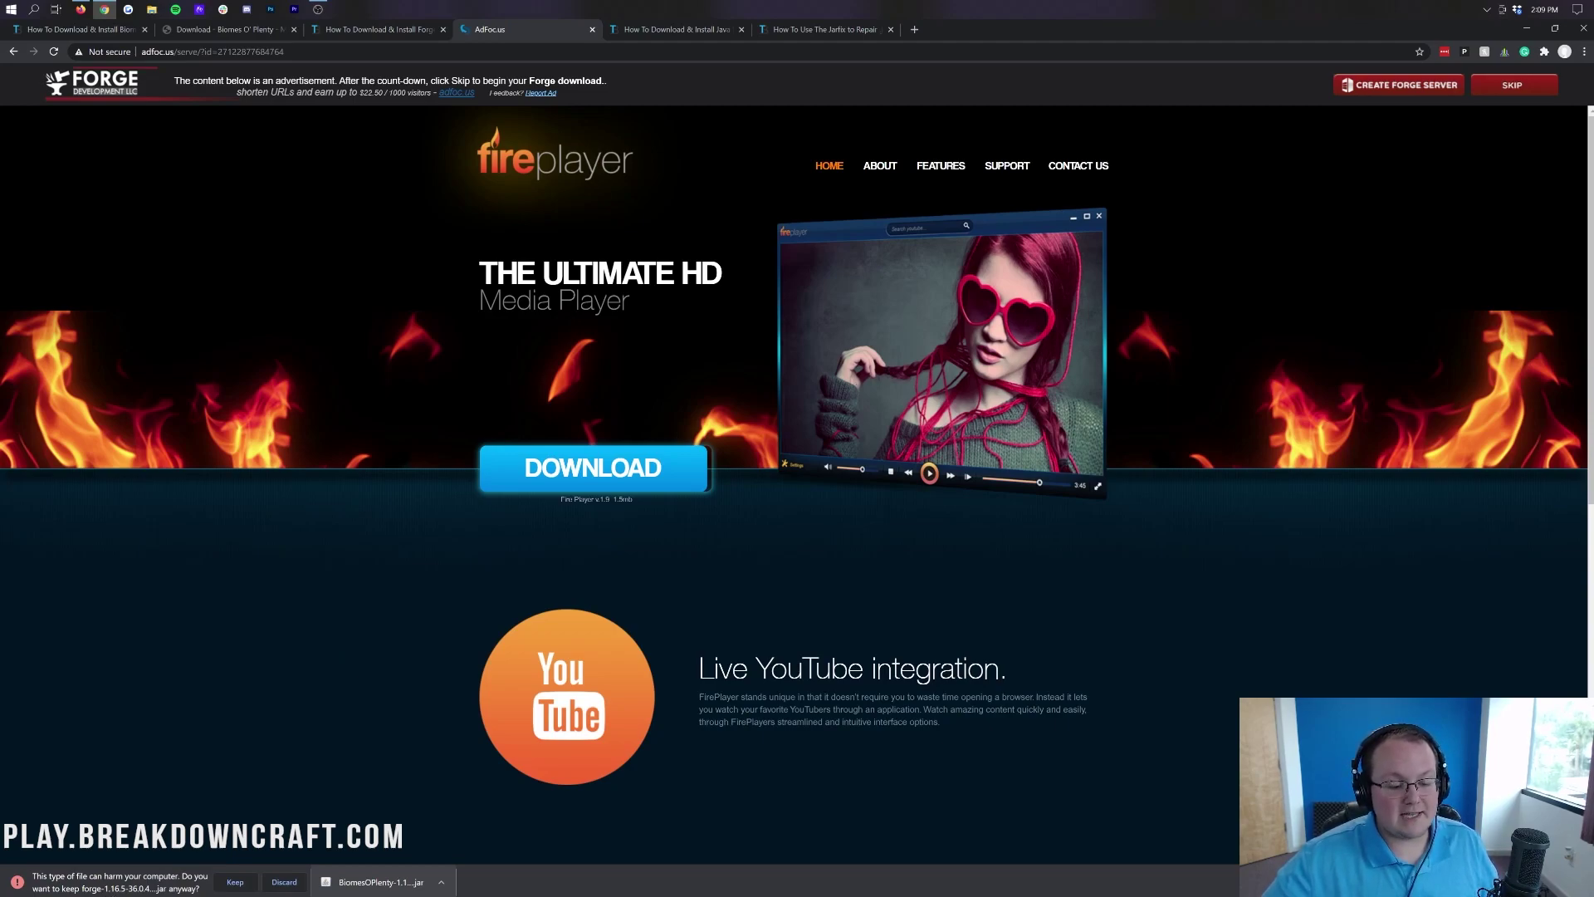
{"action": "left_click", "coordinate": [233, 885]}
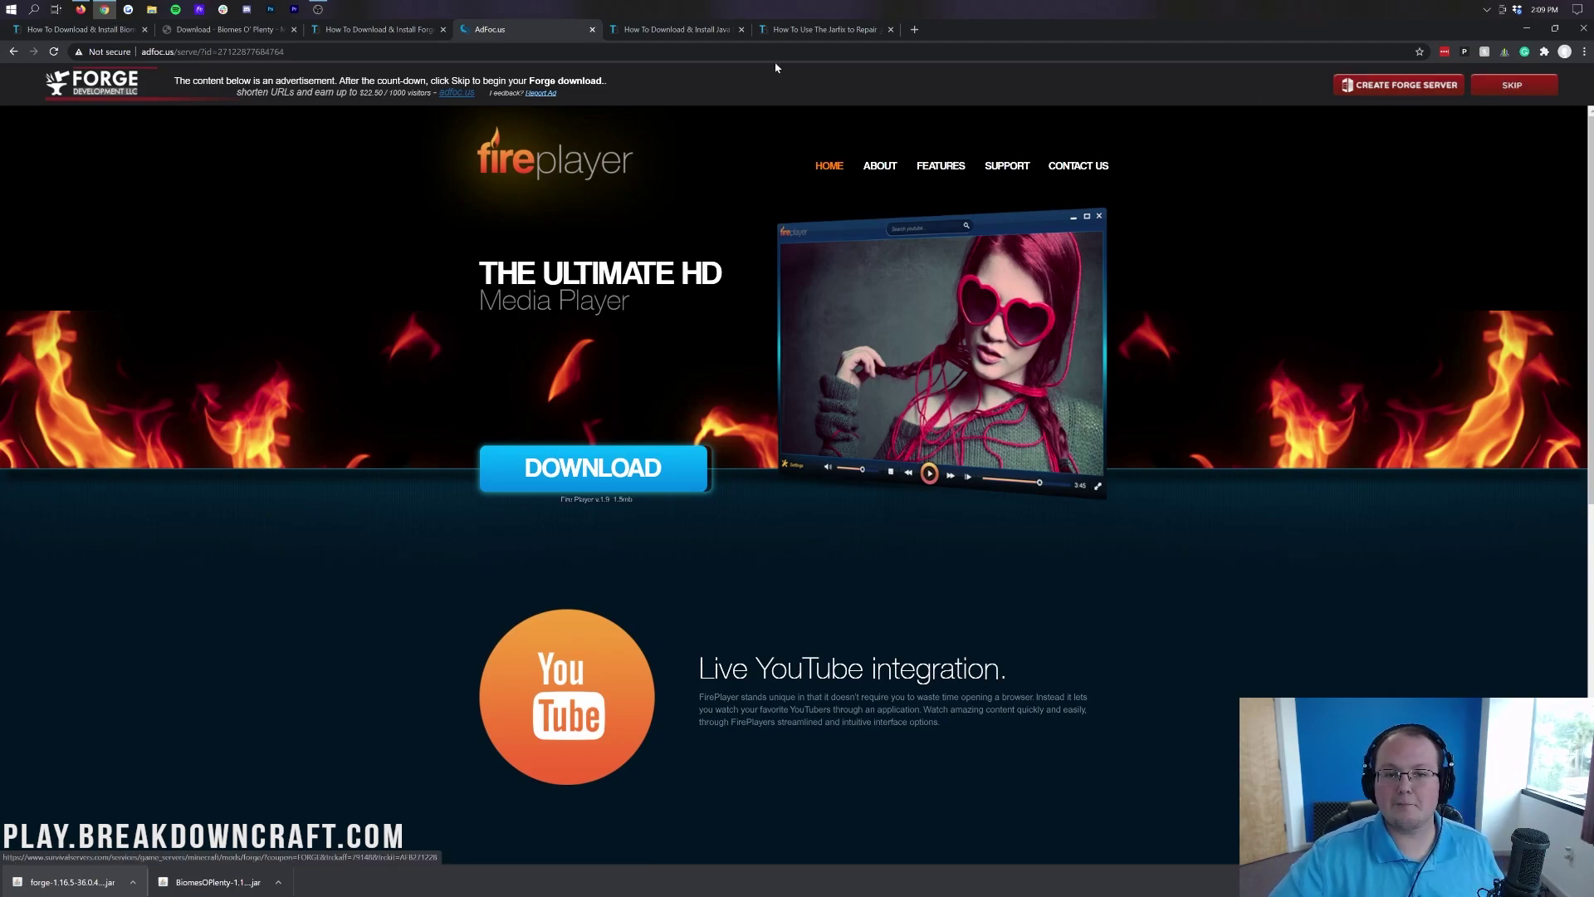
Minimize the browser, refresh the desktop and place the Forge and Biomes O' Plenty jar files side by side.
{"action": "key", "text": "ctrl+Tab"}
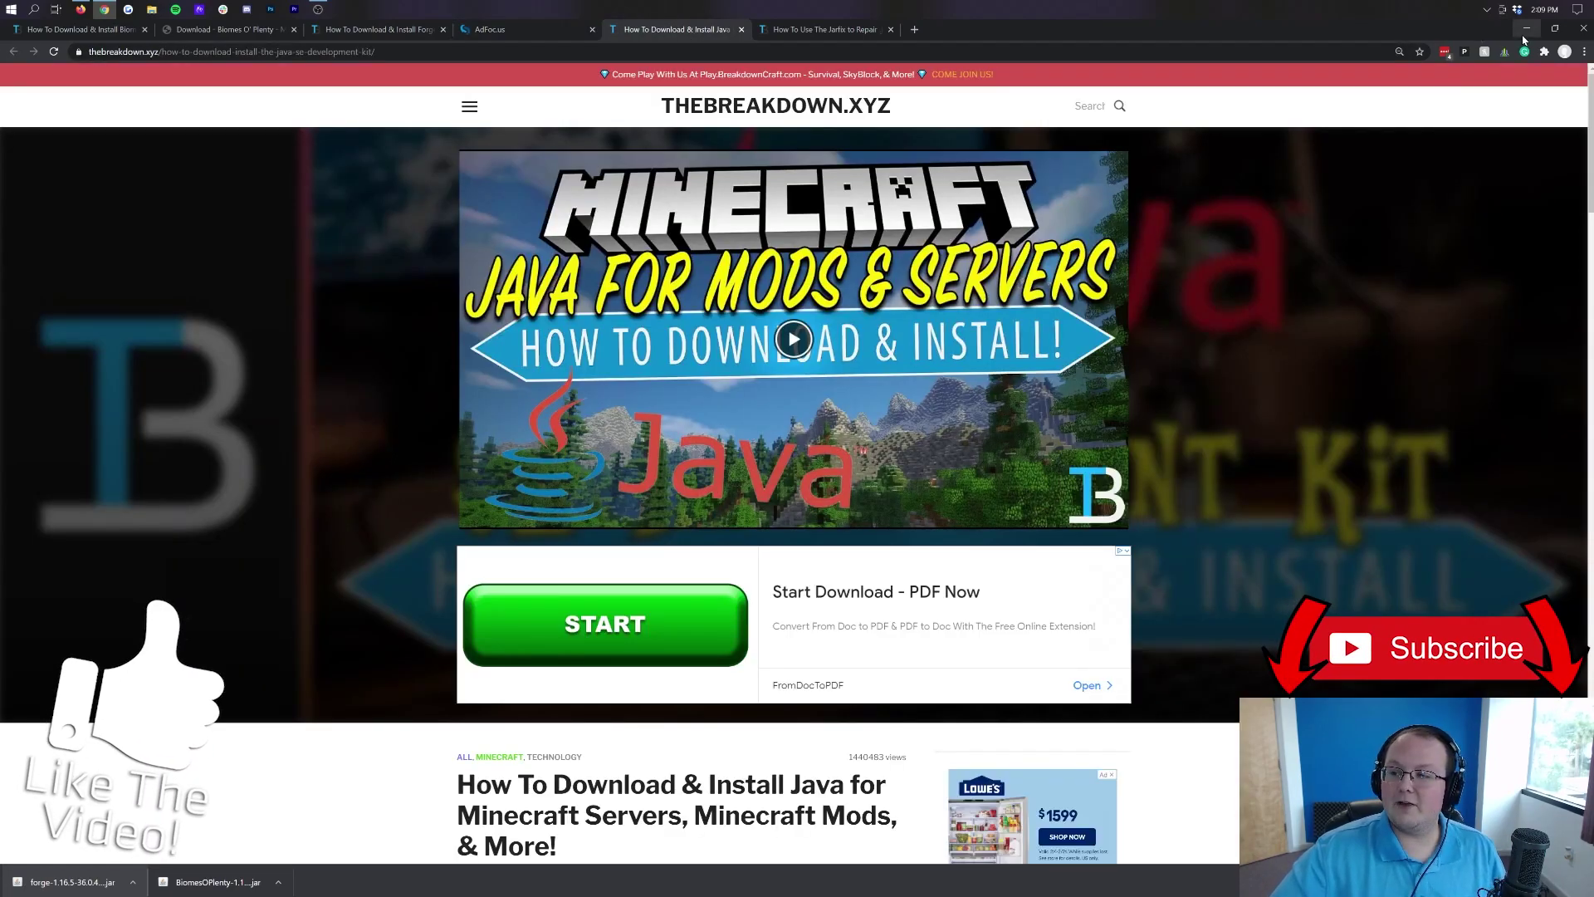
{"action": "left_click", "coordinate": [1526, 29]}
{"action": "right_click", "coordinate": [115, 204]}
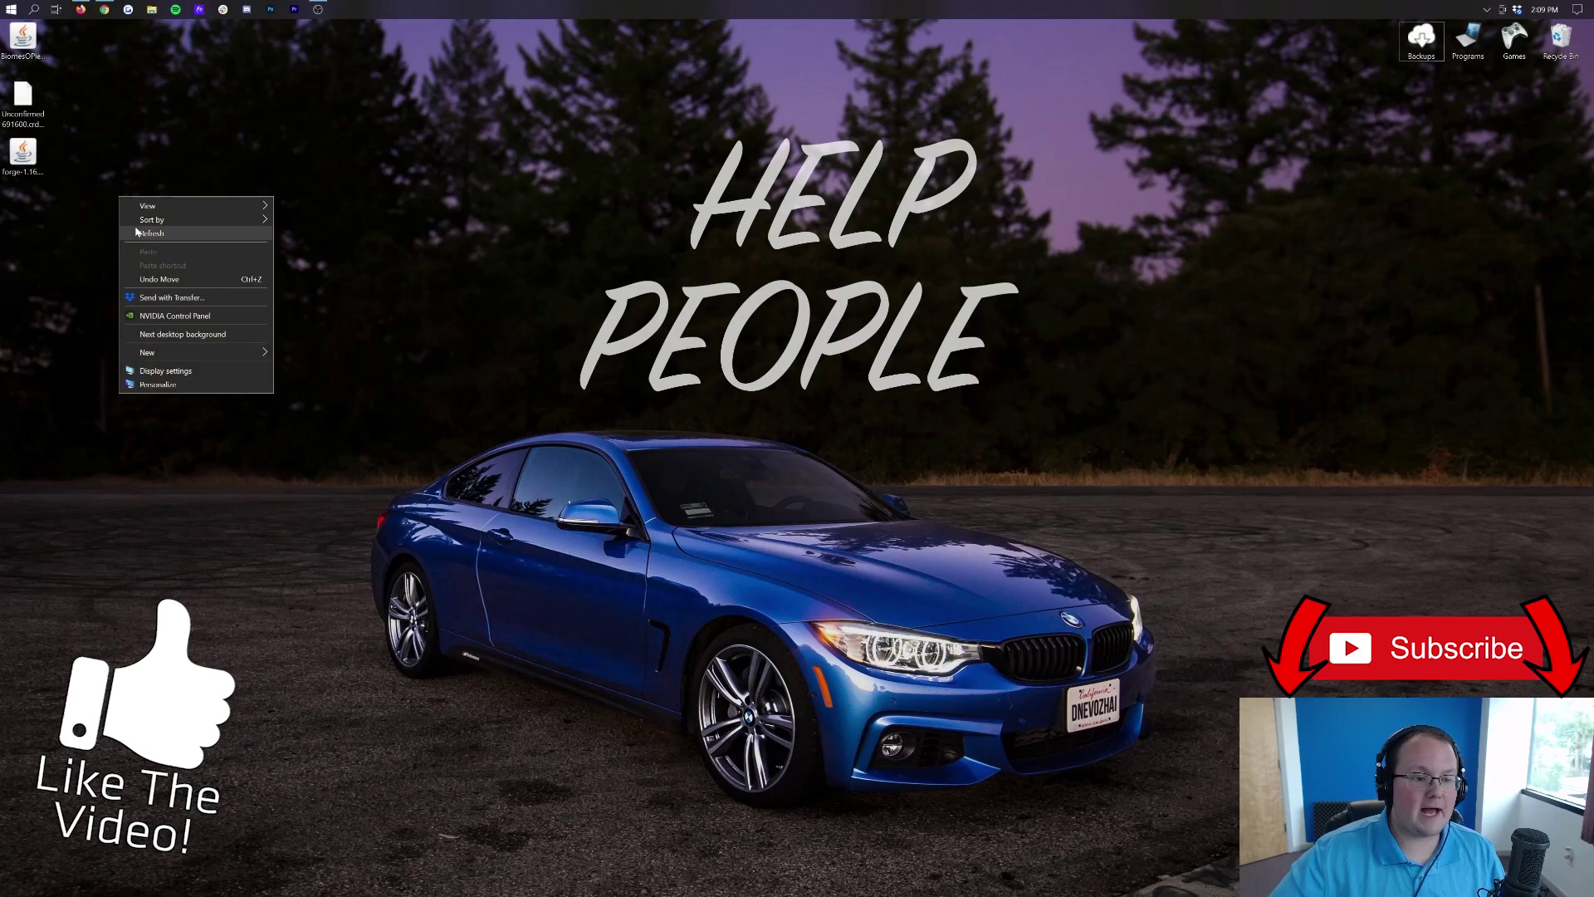
{"action": "left_click", "coordinate": [146, 233]}
{"action": "left_click_drag", "start_coordinate": [23, 153], "coordinate": [442, 163]}
{"action": "left_click_drag", "start_coordinate": [25, 55], "coordinate": [631, 166]}
{"action": "left_click_drag", "start_coordinate": [442, 162], "coordinate": [582, 163]}
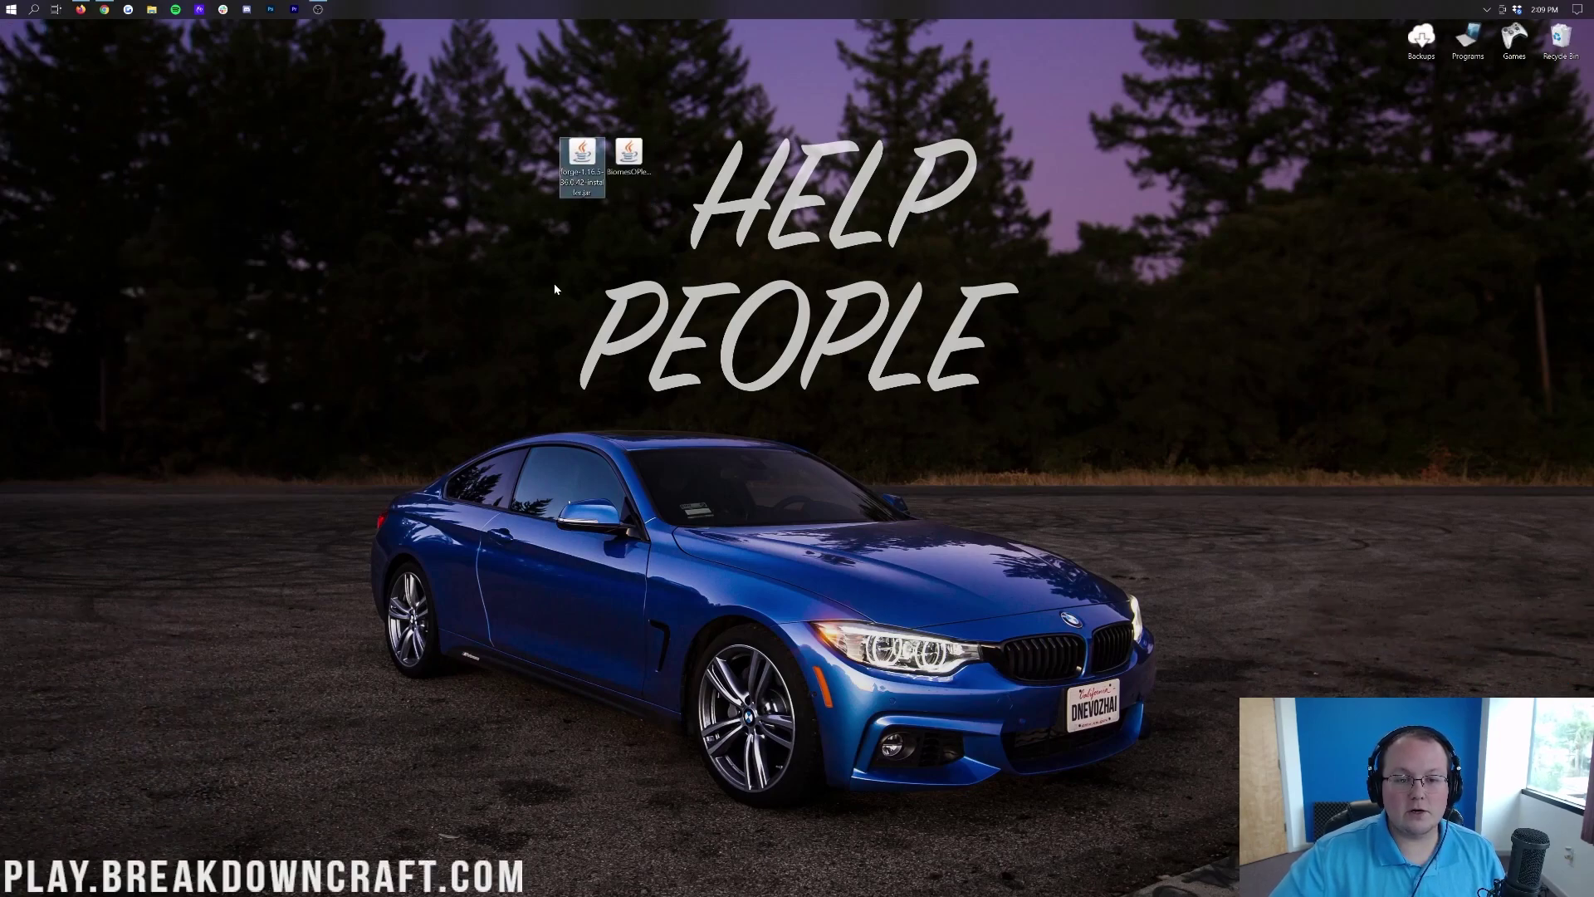
Search Windows for "down" and open the Downloads folder, placing its window below the two jar files on the desktop.
{"action": "left_click", "coordinate": [4, 6]}
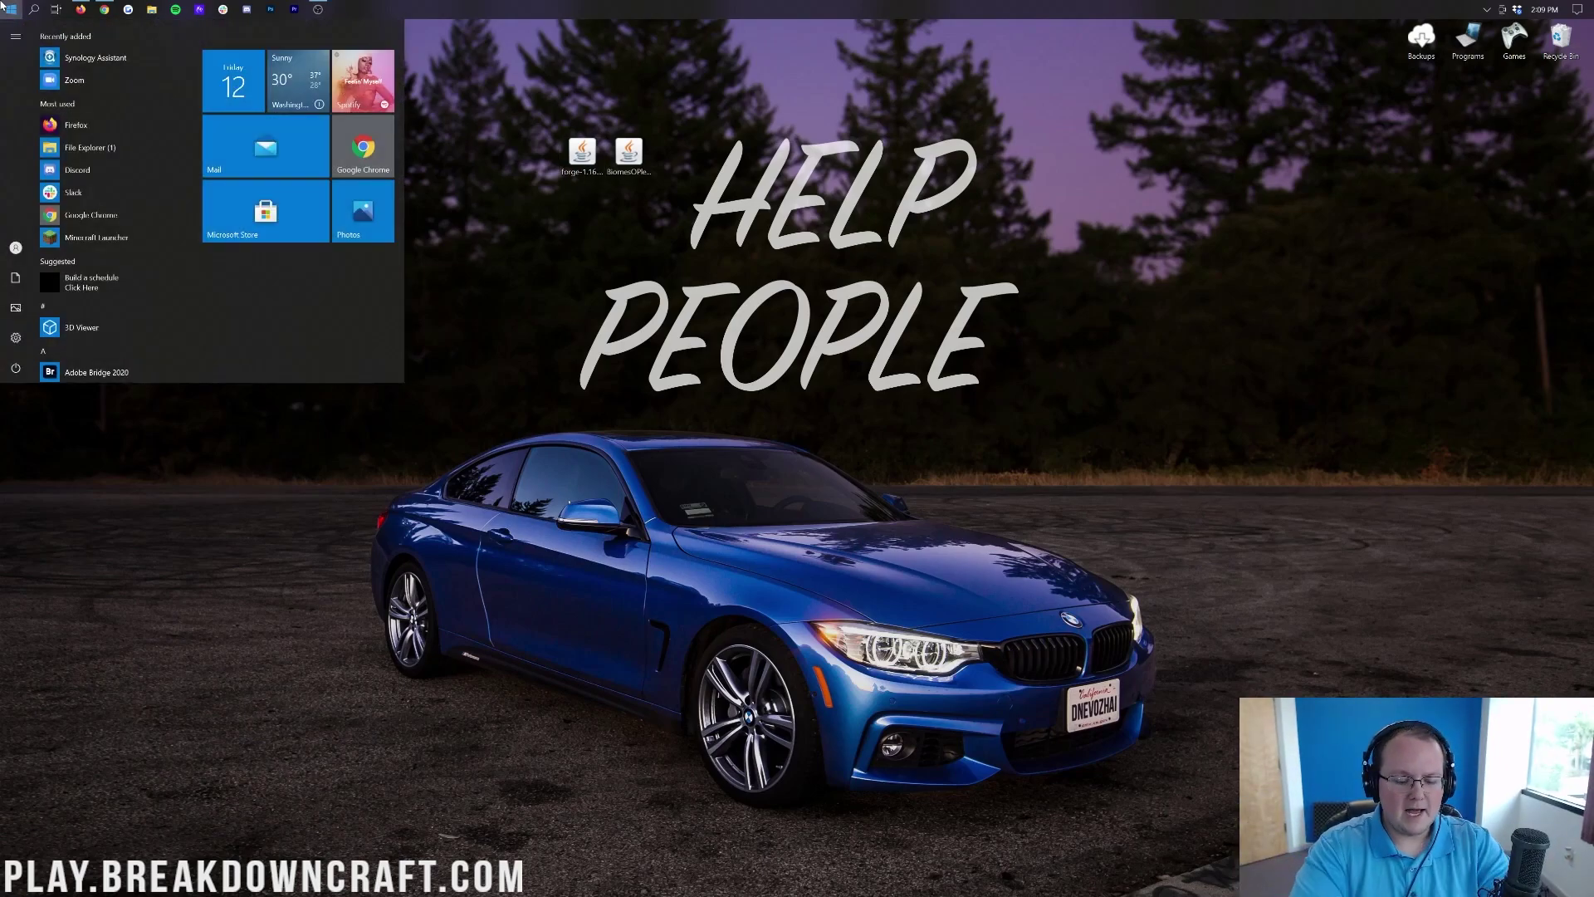
{"action": "type", "text": "down"}
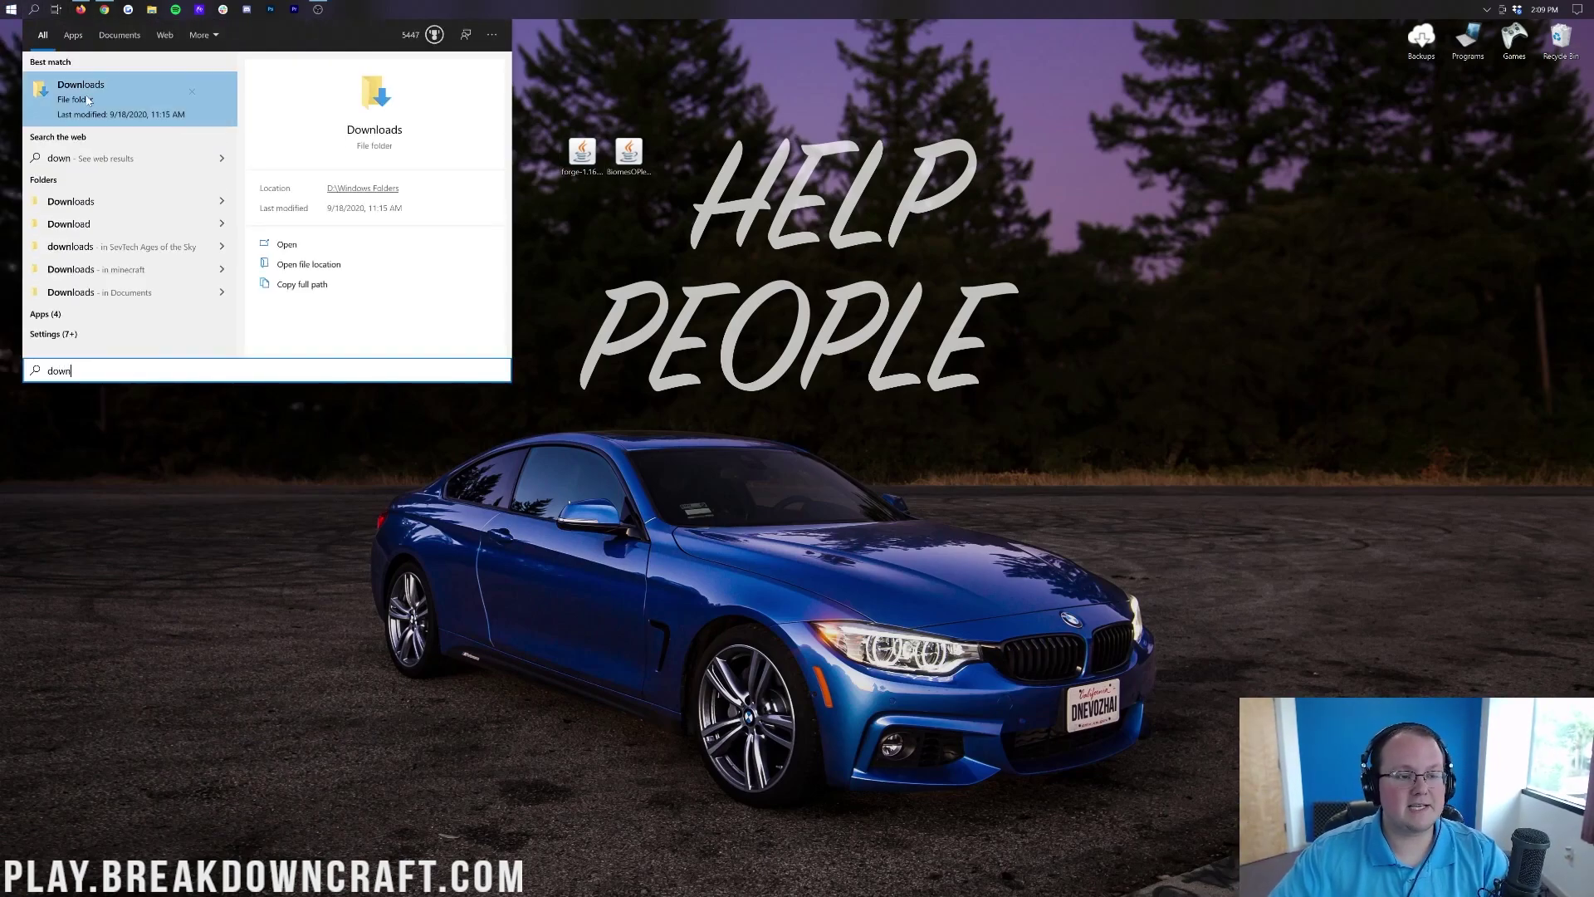
{"action": "left_click", "coordinate": [86, 96]}
{"action": "left_click_drag", "start_coordinate": [697, 197], "coordinate": [675, 157]}
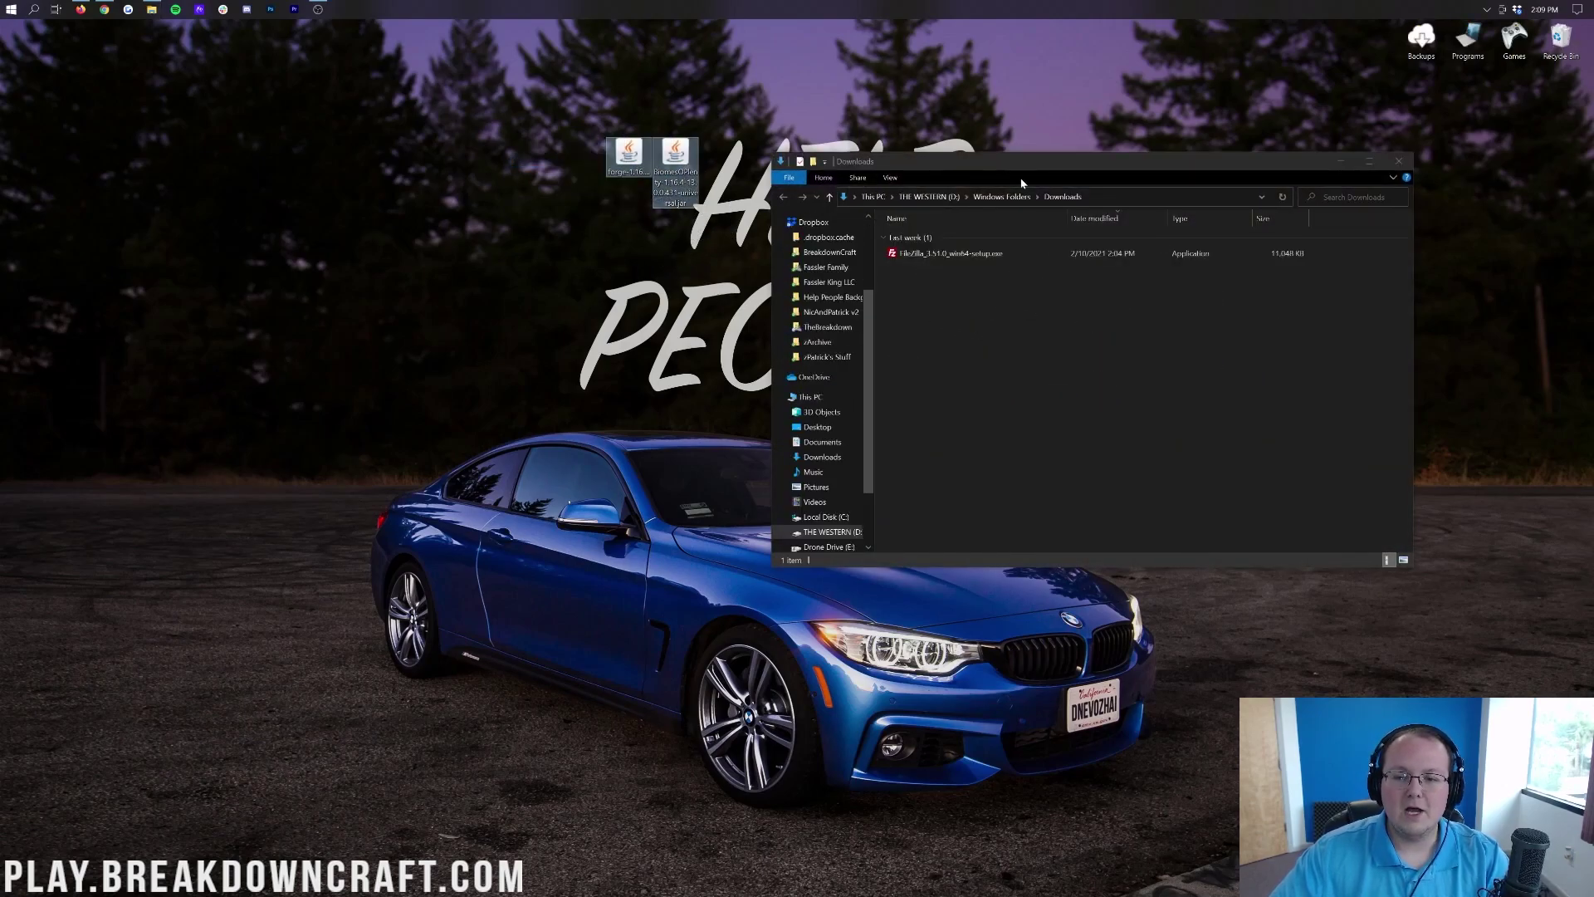
{"action": "left_click_drag", "start_coordinate": [939, 162], "coordinate": [654, 200]}
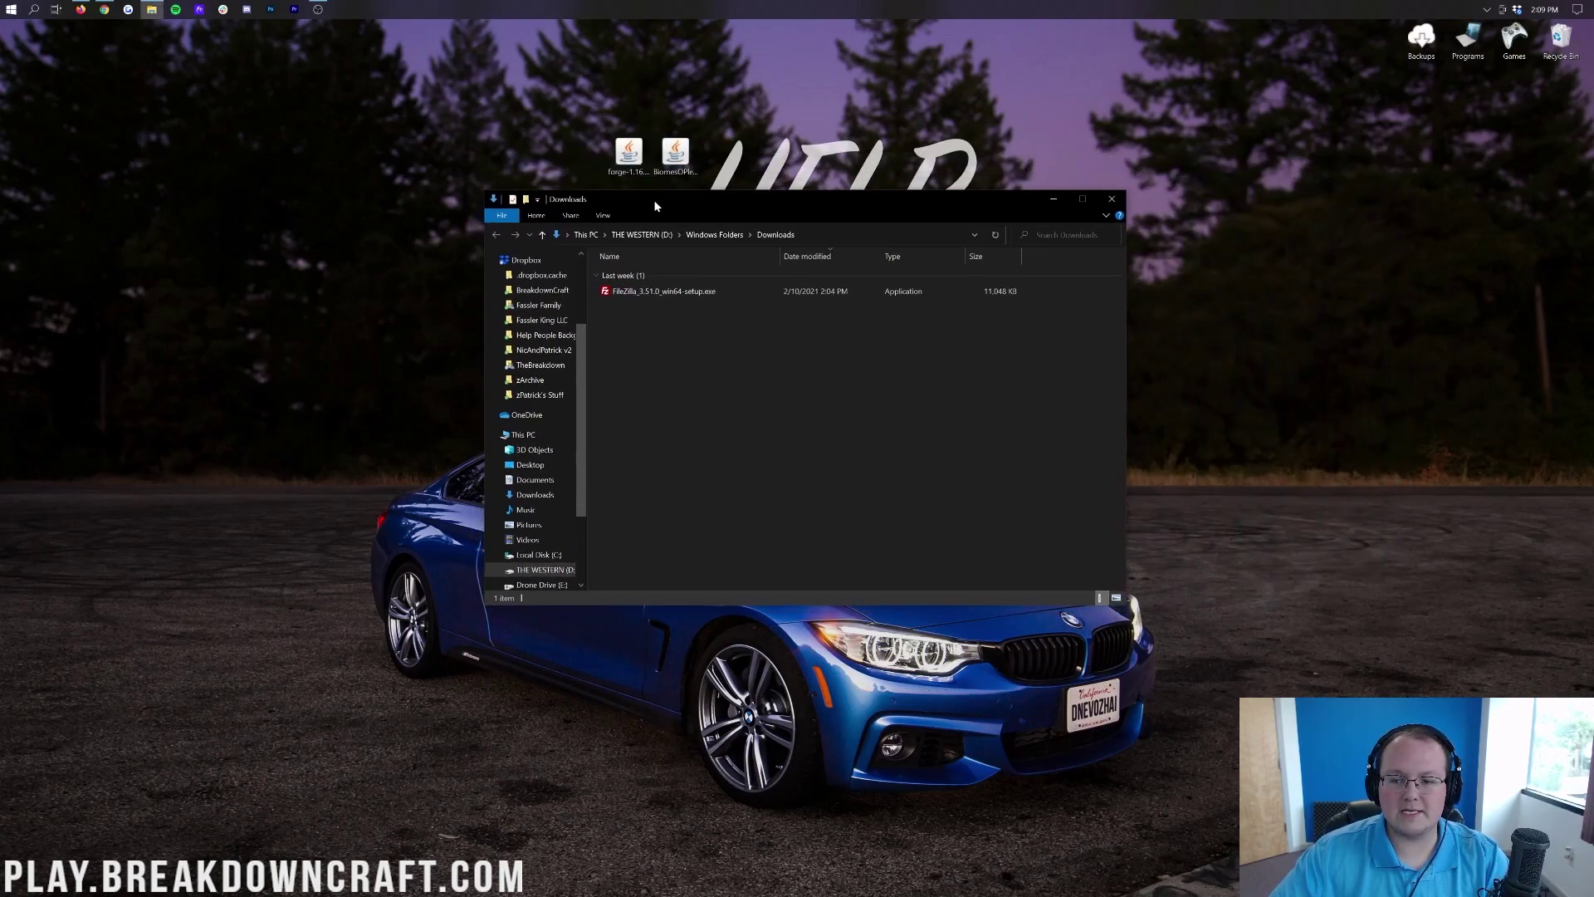
Minimize the Downloads window and try to open the Forge jar file on the desktop with Java(TM) Platform SE binary.
{"action": "left_click", "coordinate": [1054, 200]}
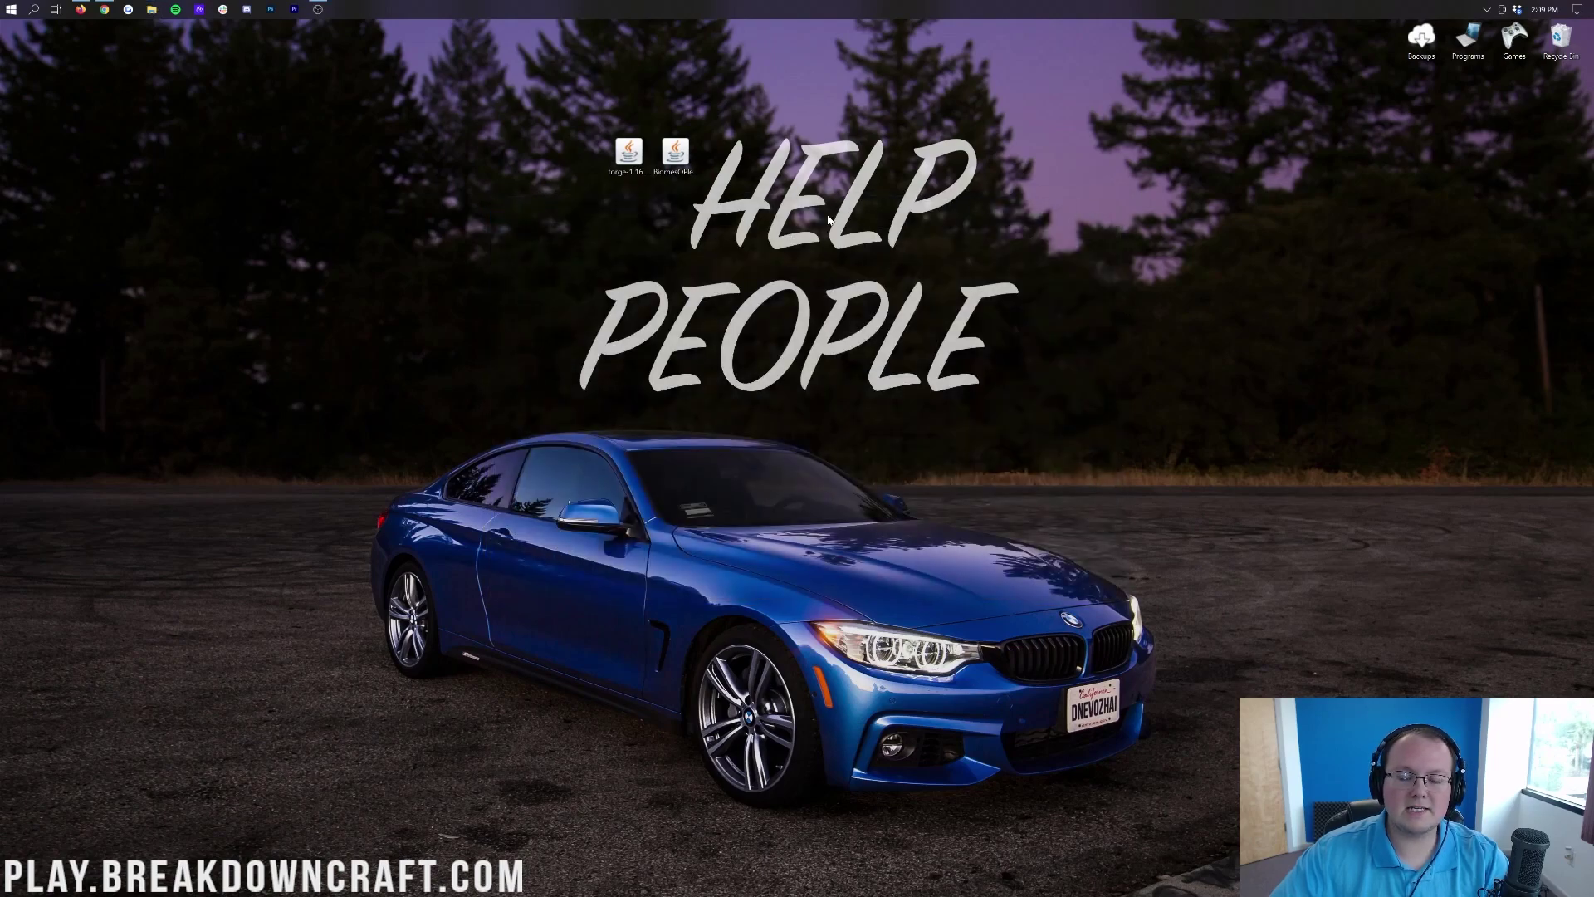
{"action": "left_click", "coordinate": [617, 234]}
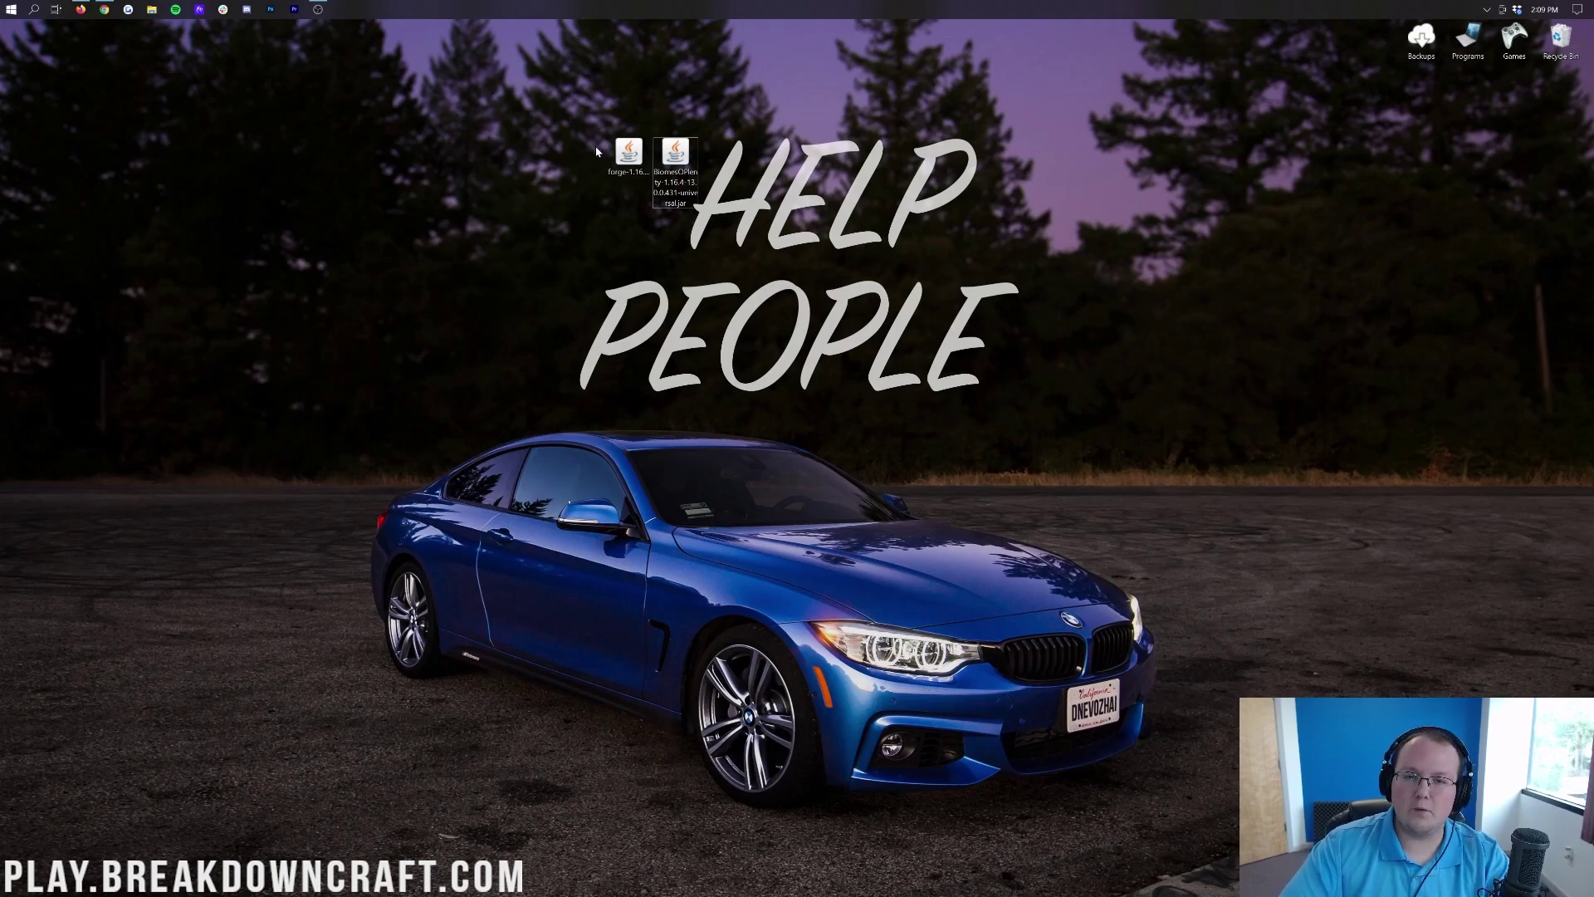
{"action": "right_click", "coordinate": [627, 154]}
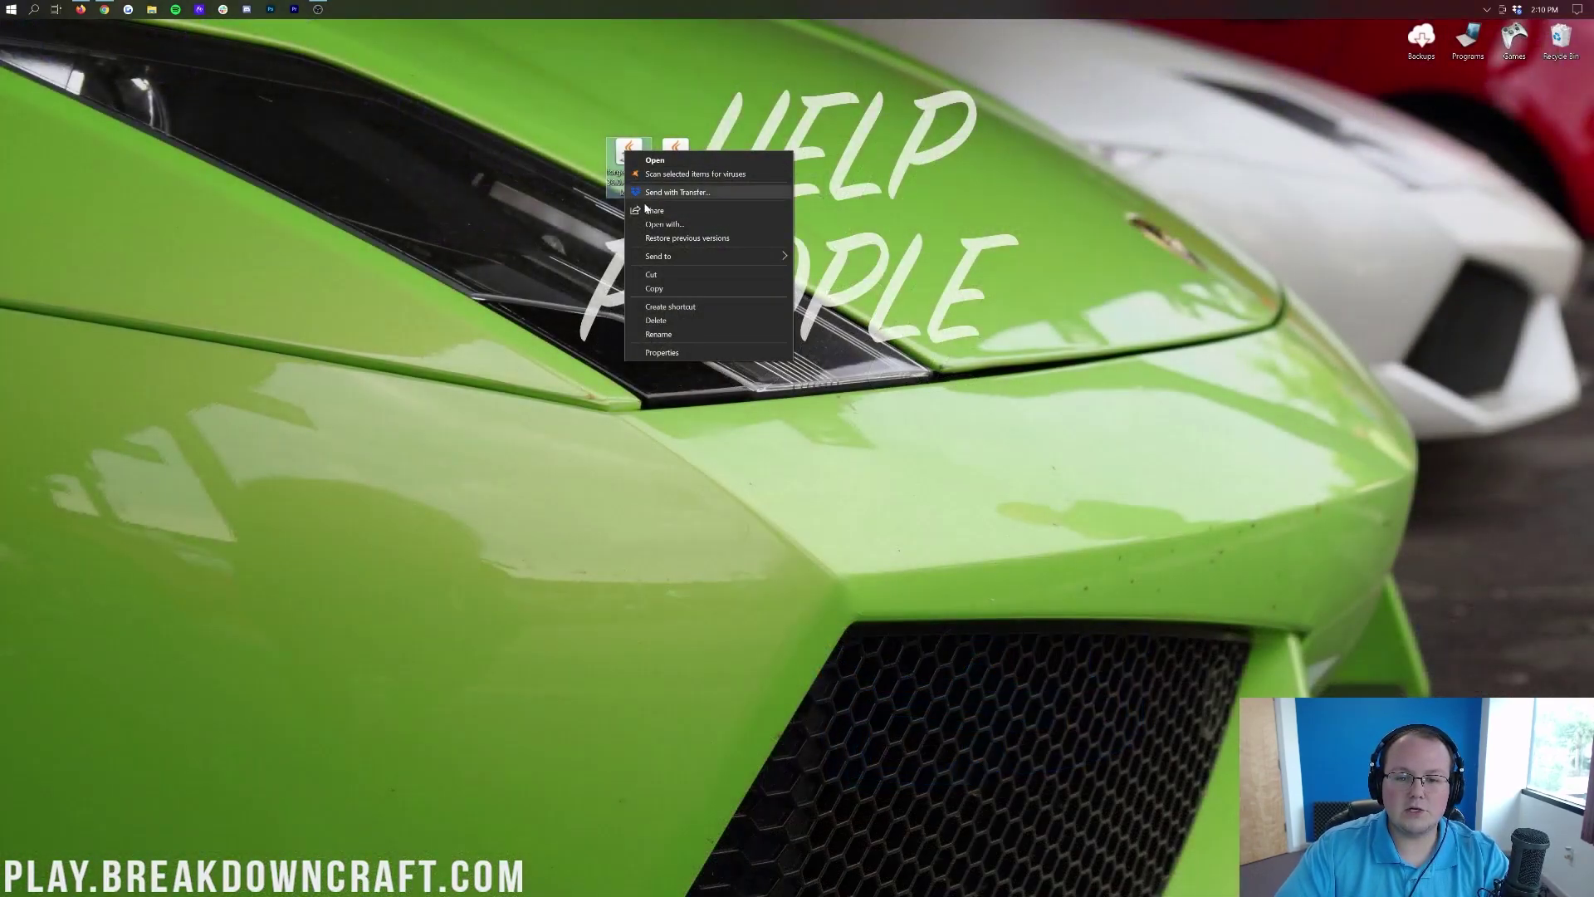
{"action": "left_click", "coordinate": [647, 225]}
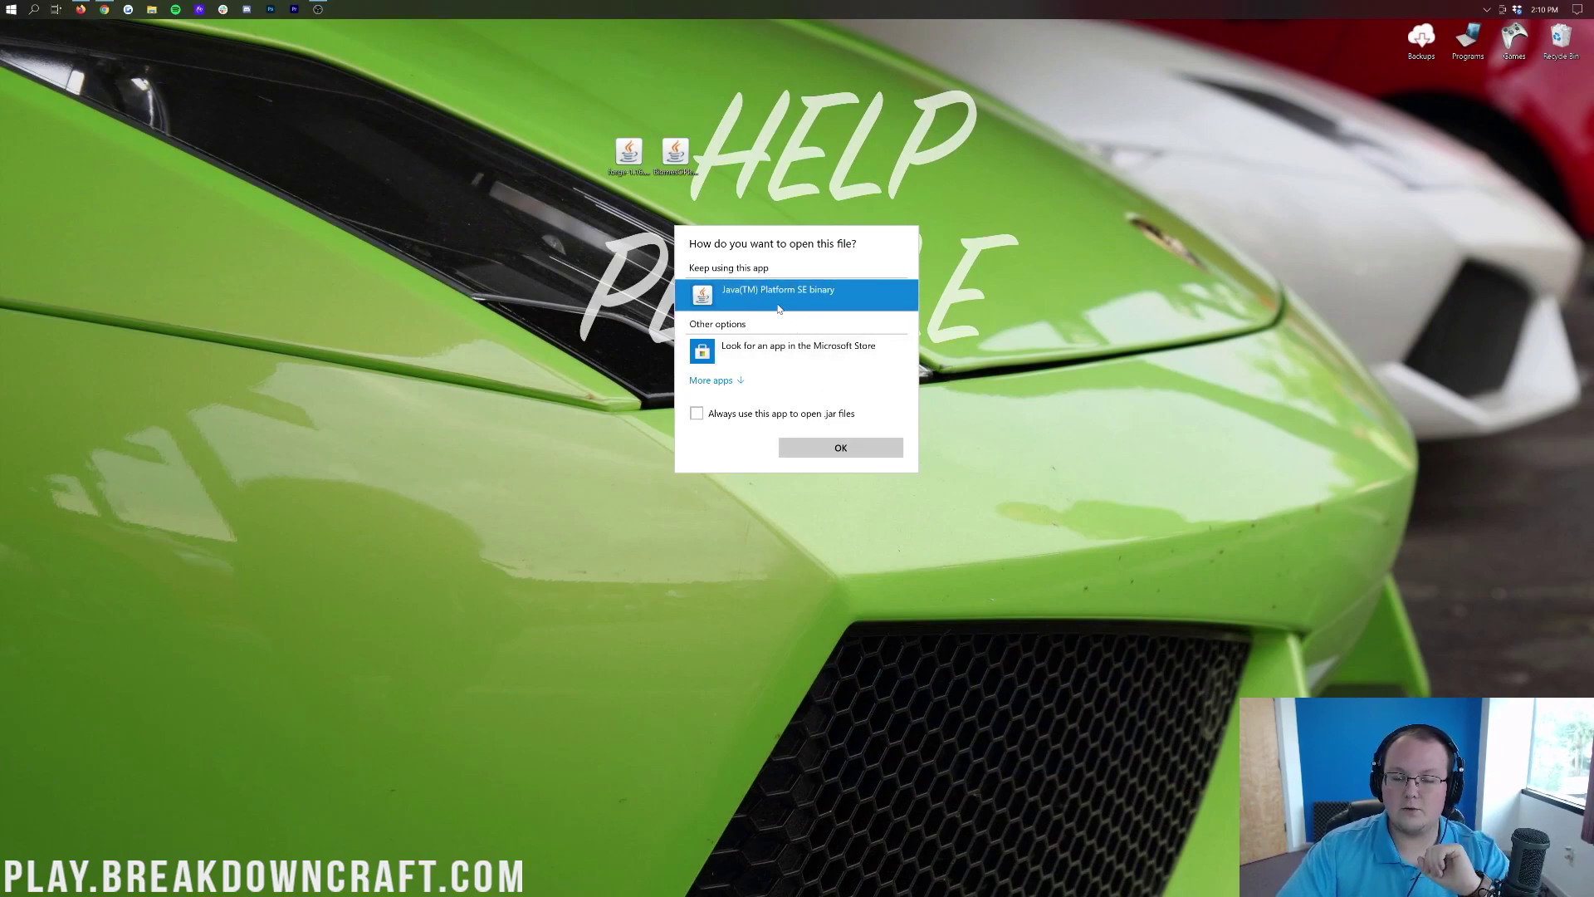
{"action": "double_click", "coordinate": [735, 295]}
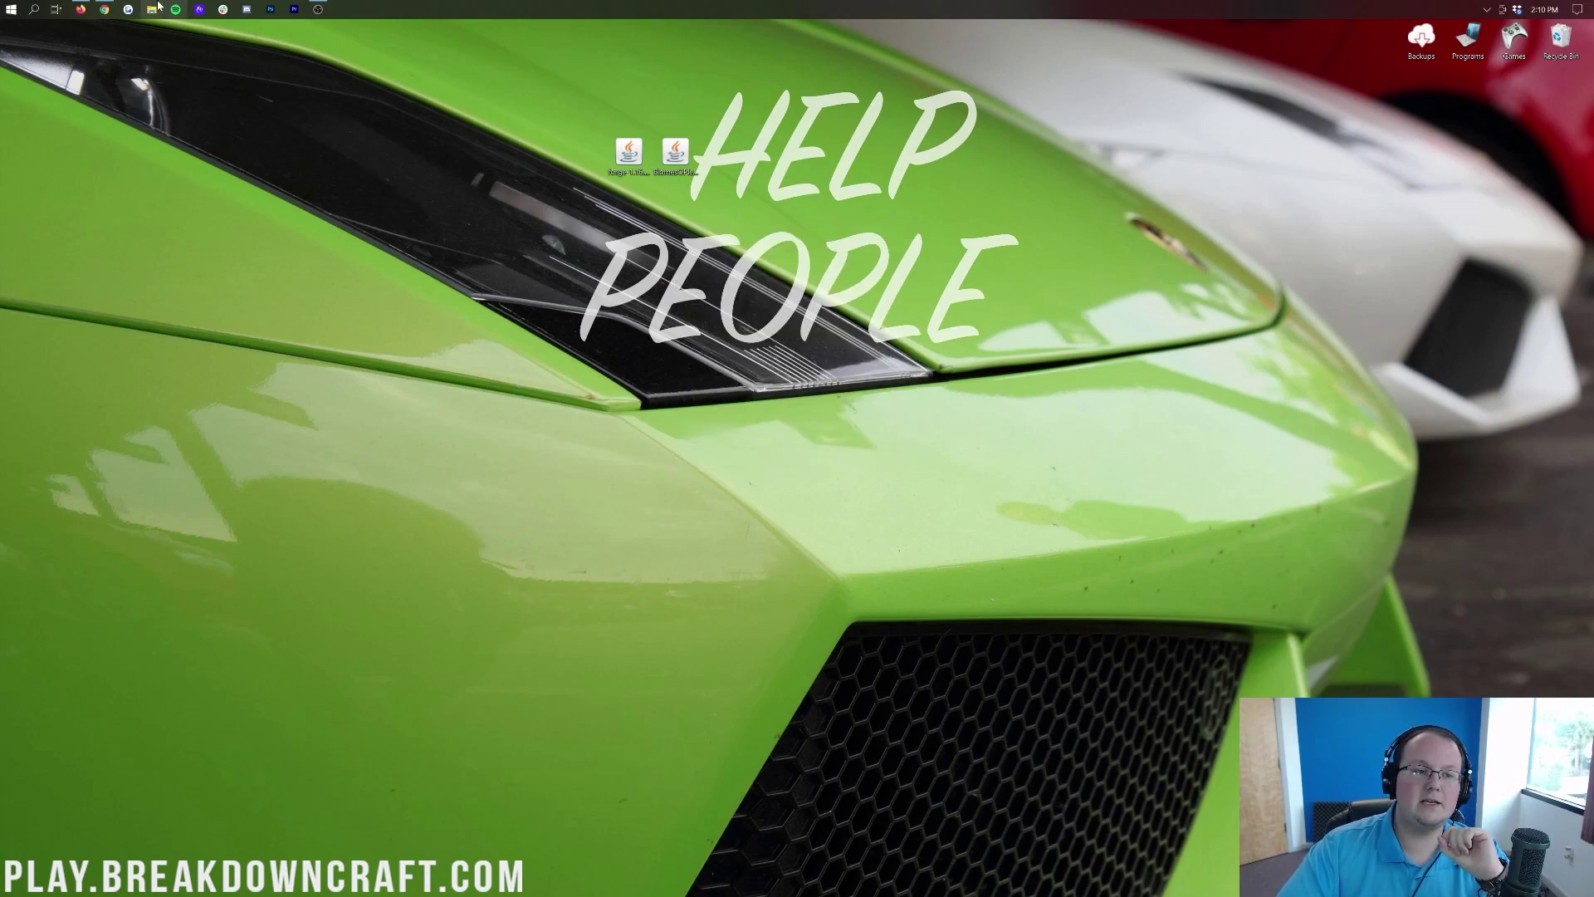
Switch to Chrome and examine the article on downloading and installing Java for Minecraft mods.
{"action": "left_click", "coordinate": [104, 9]}
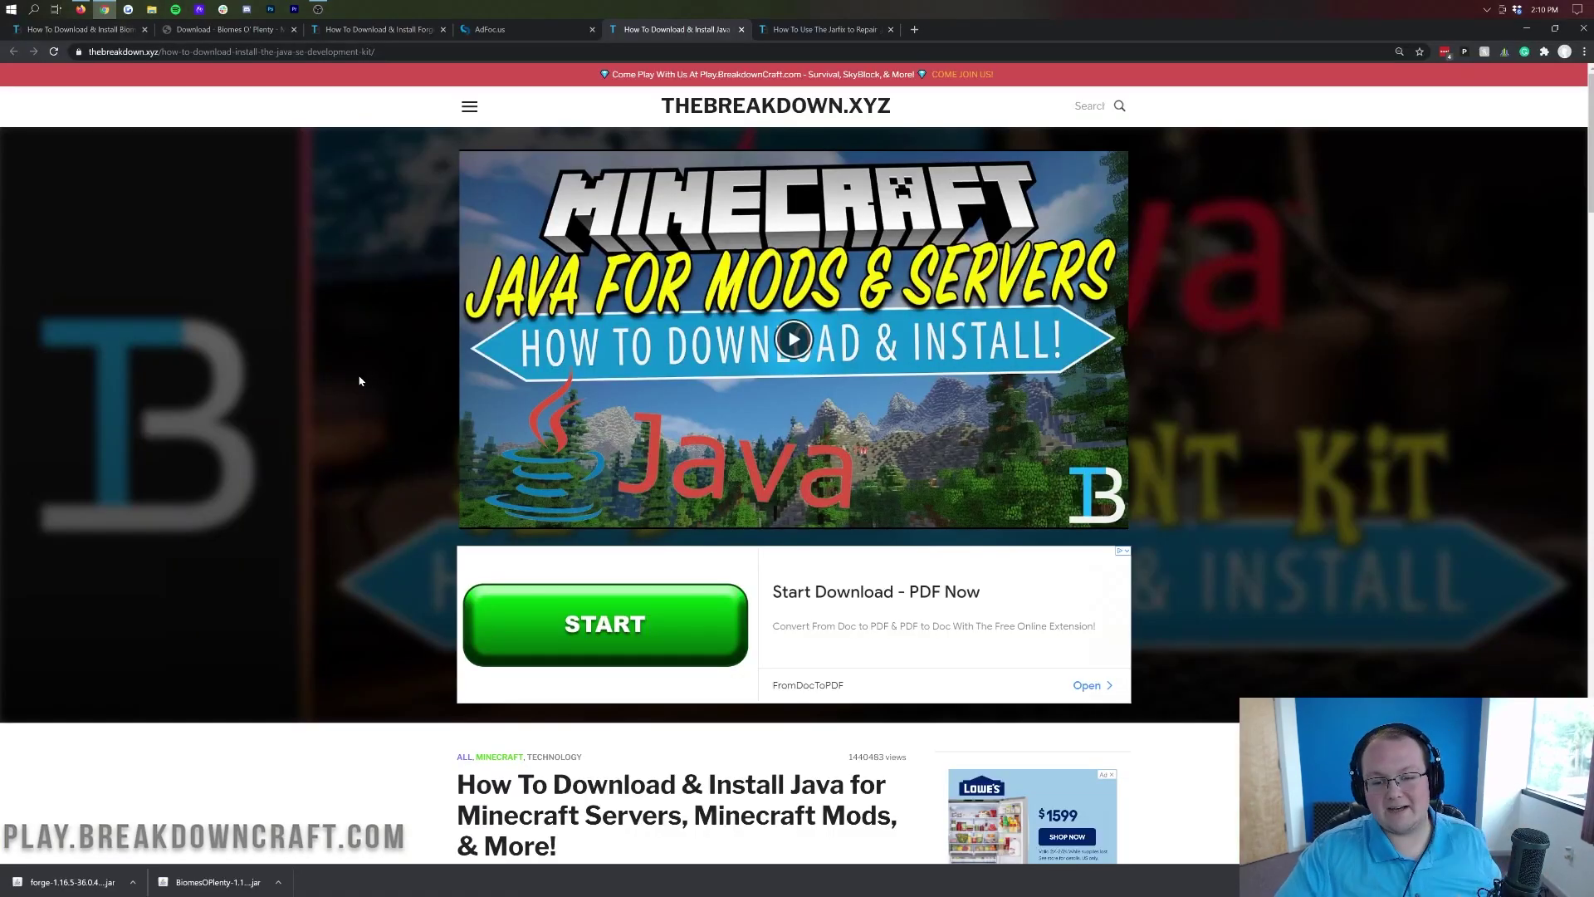
{"action": "scroll", "coordinate": [359, 380], "scroll_direction": "down", "scroll_amount": 5}
{"action": "left_click_drag", "start_coordinate": [694, 316], "coordinate": [891, 315]}
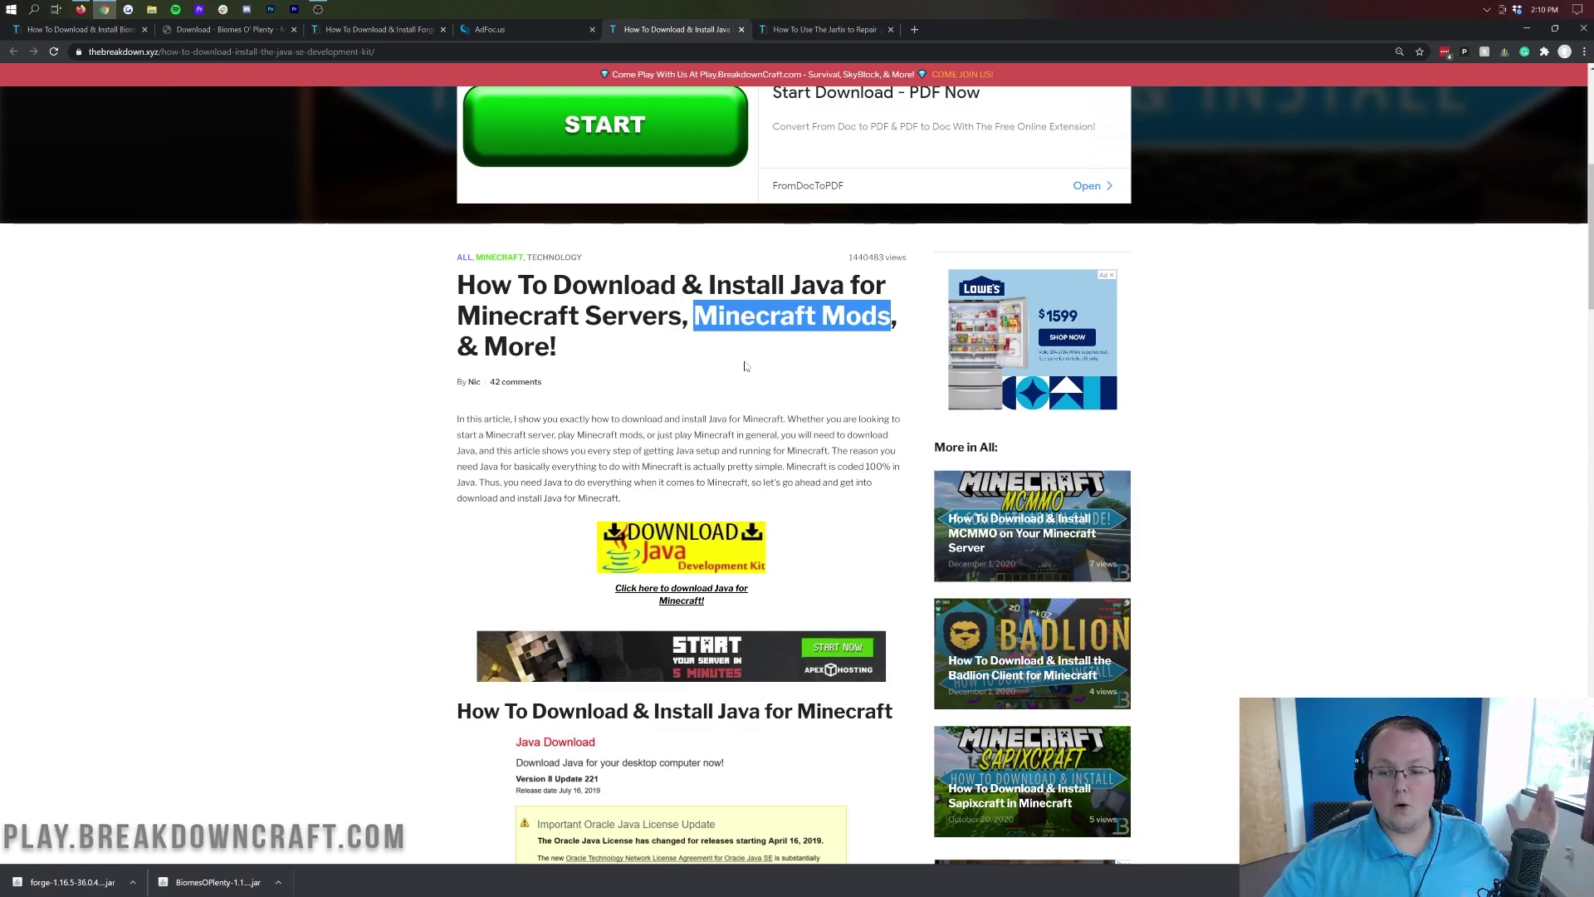
{"action": "scroll", "coordinate": [745, 366], "scroll_direction": "up", "scroll_amount": 6}
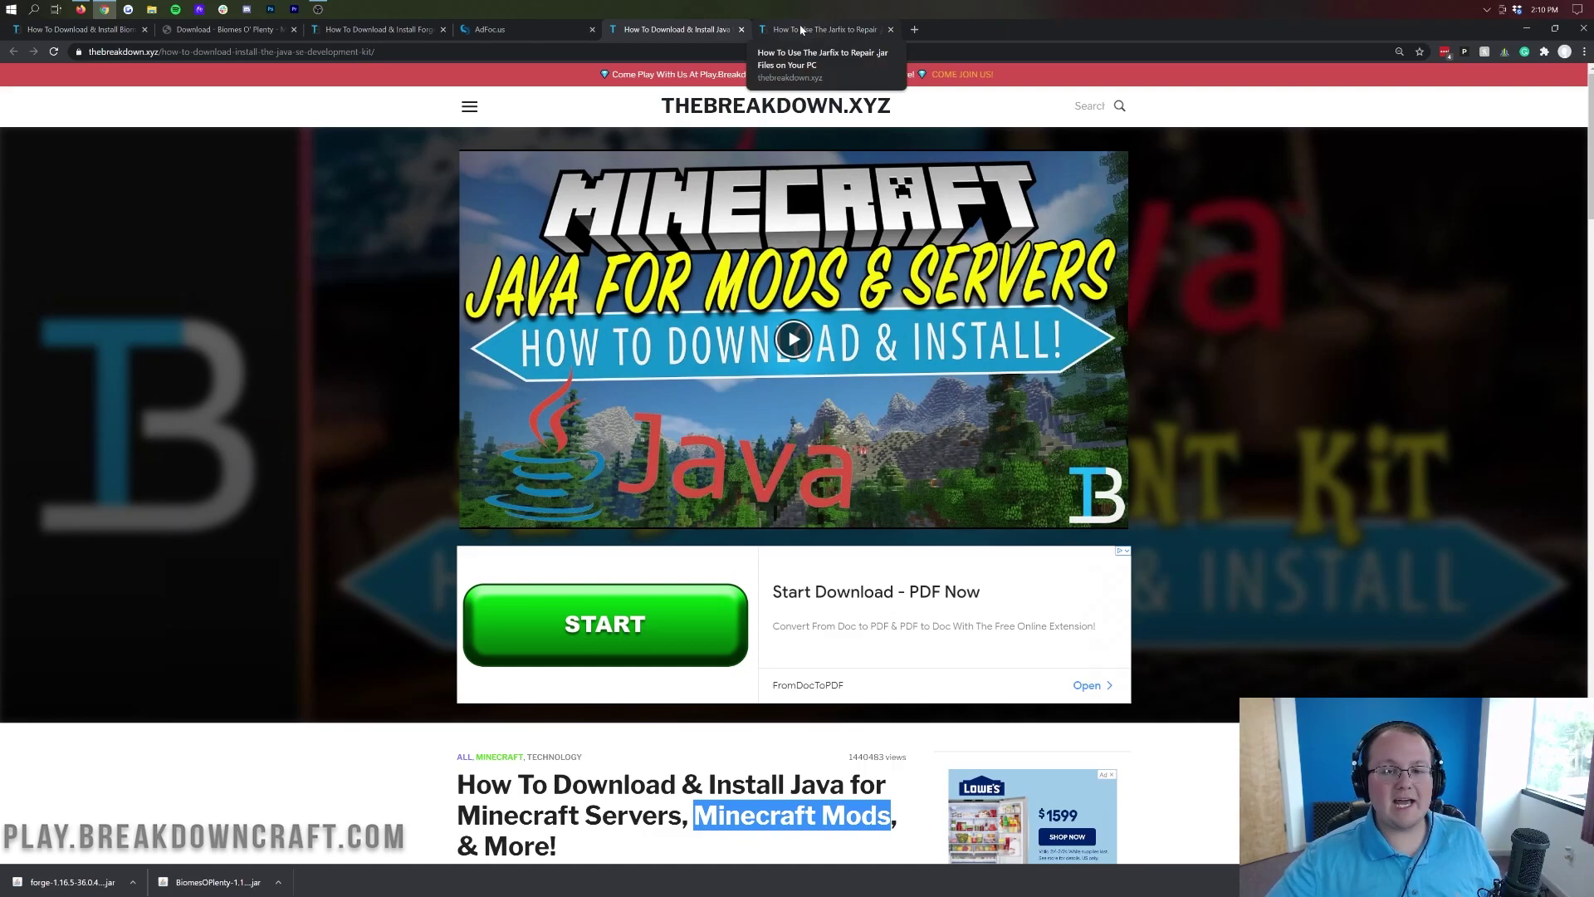
Review the article on using Jarfix to repair .jar files, then minimize the browser.
{"action": "left_click", "coordinate": [801, 31]}
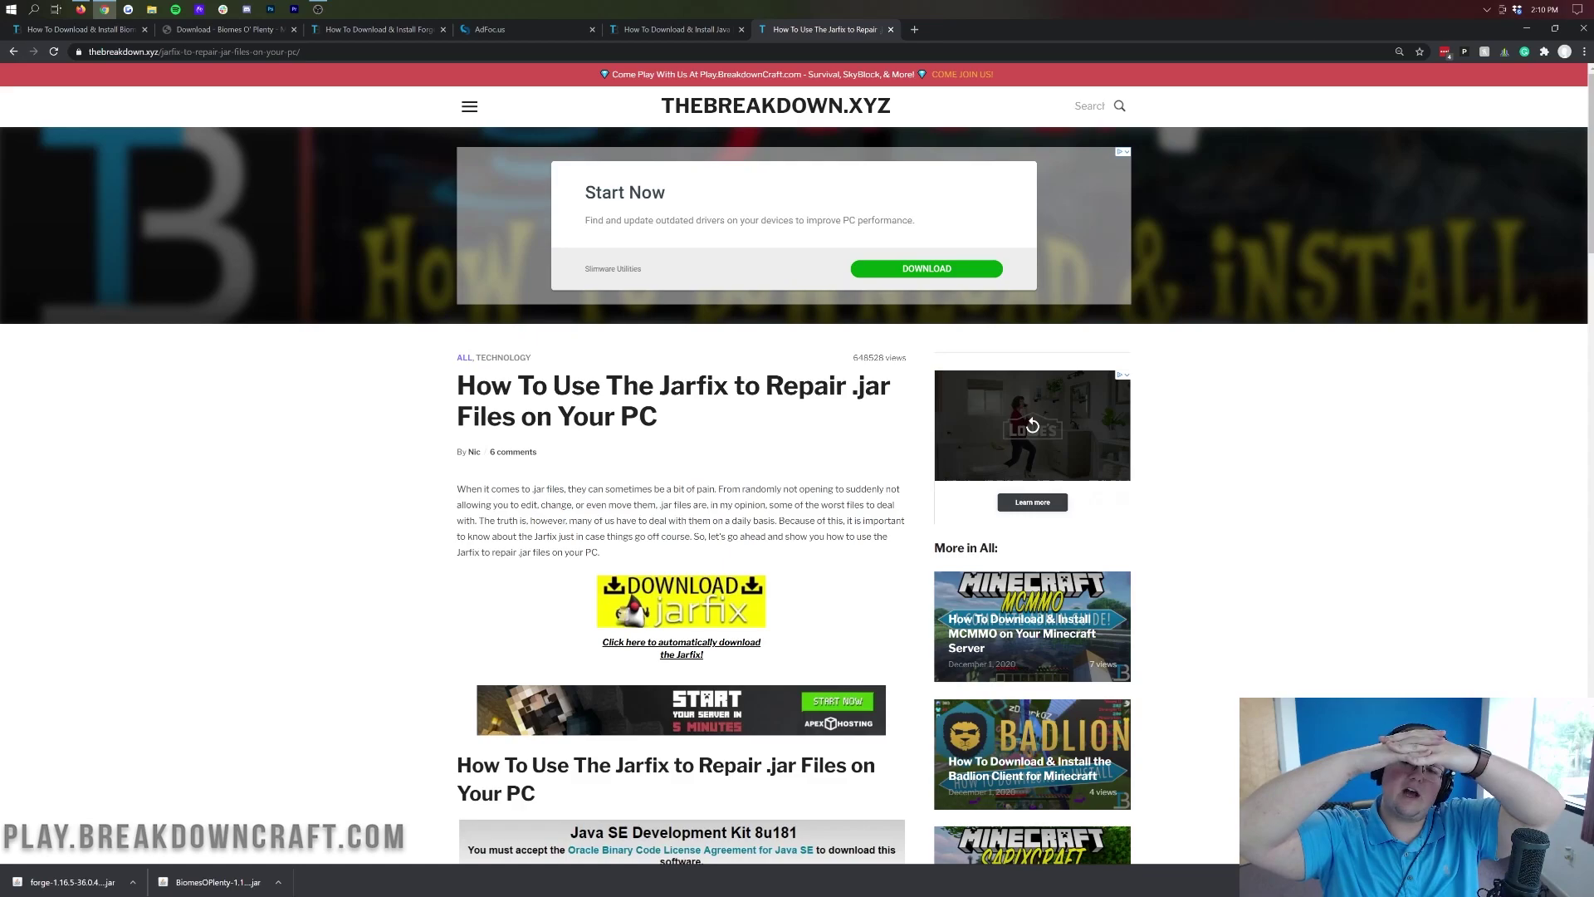
{"action": "scroll", "coordinate": [738, 548], "scroll_direction": "down", "scroll_amount": 5}
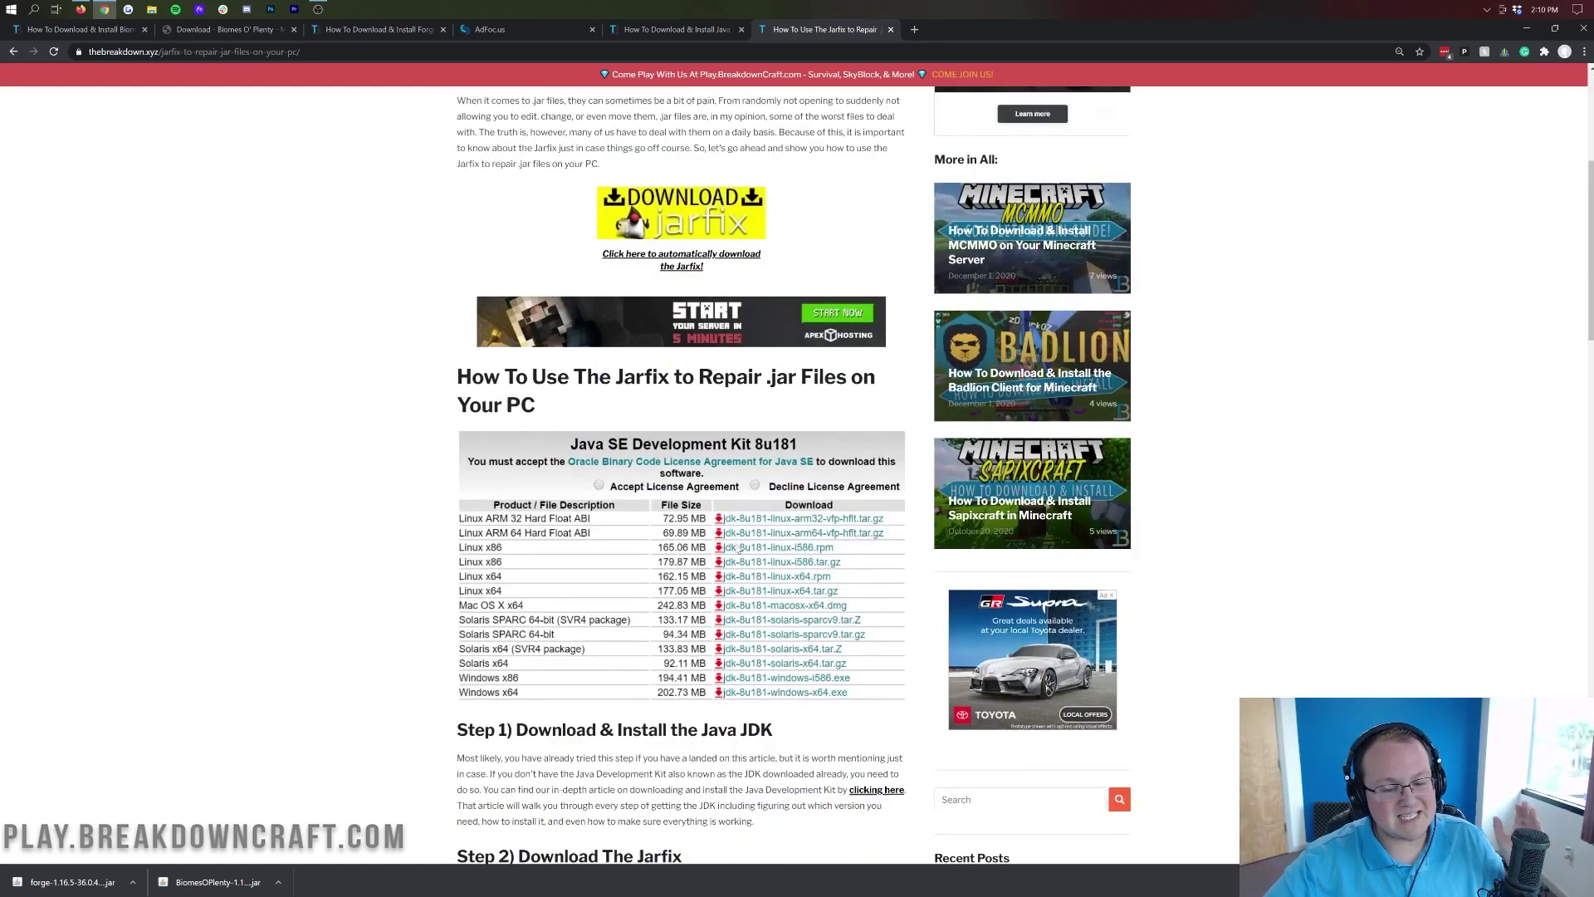
{"action": "scroll", "coordinate": [740, 549], "scroll_direction": "down", "scroll_amount": 7}
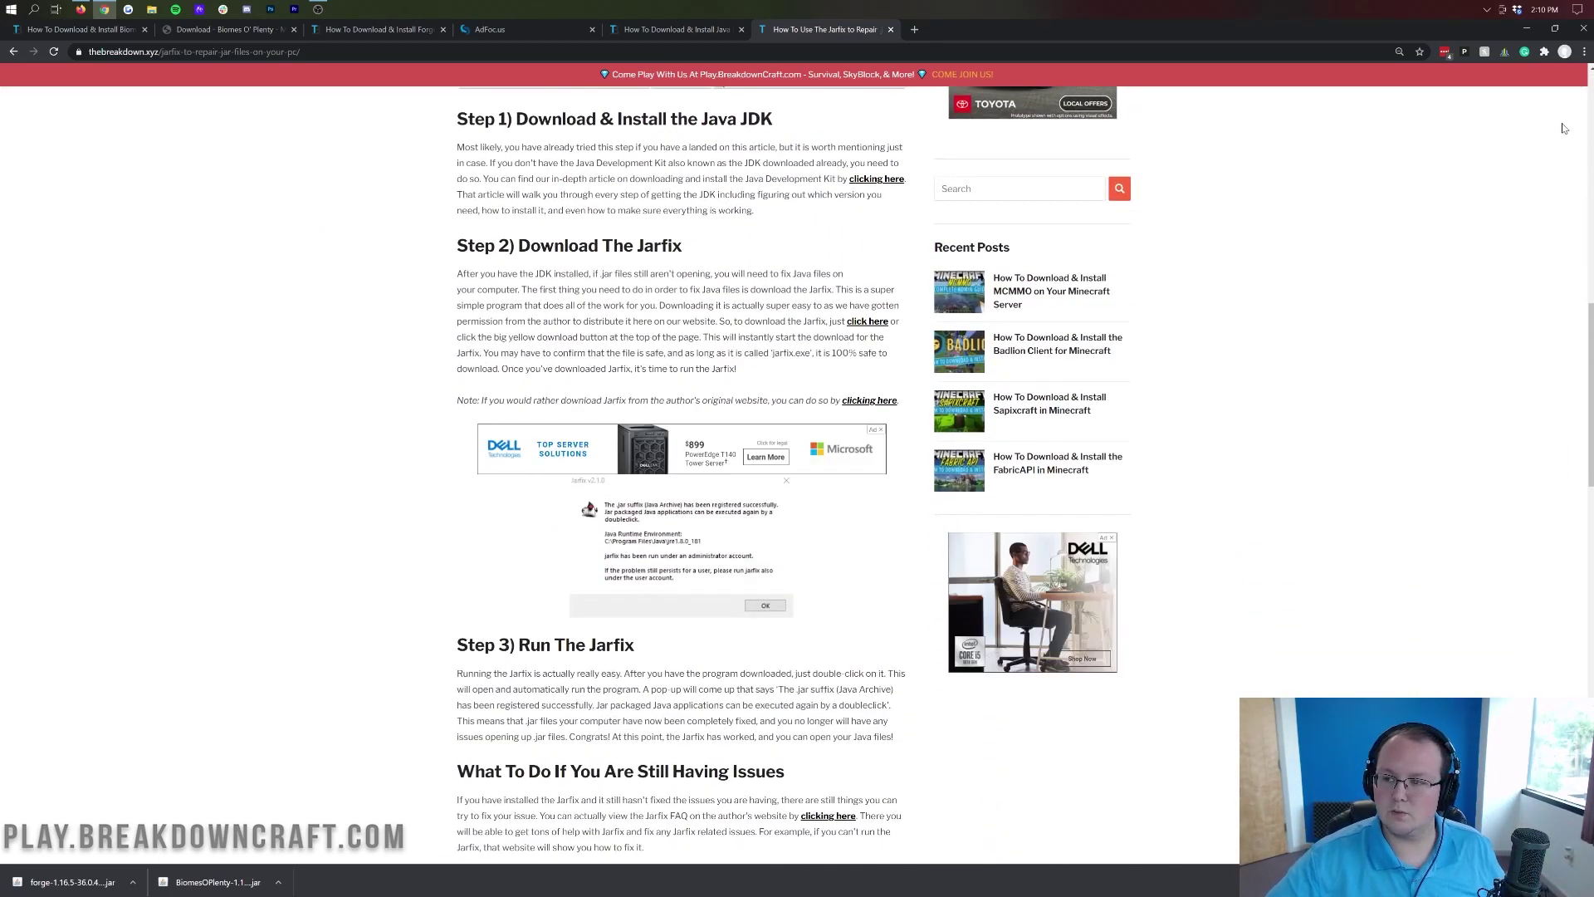
{"action": "scroll", "coordinate": [1564, 128], "scroll_direction": "up", "scroll_amount": 12}
{"action": "left_click", "coordinate": [1526, 29]}
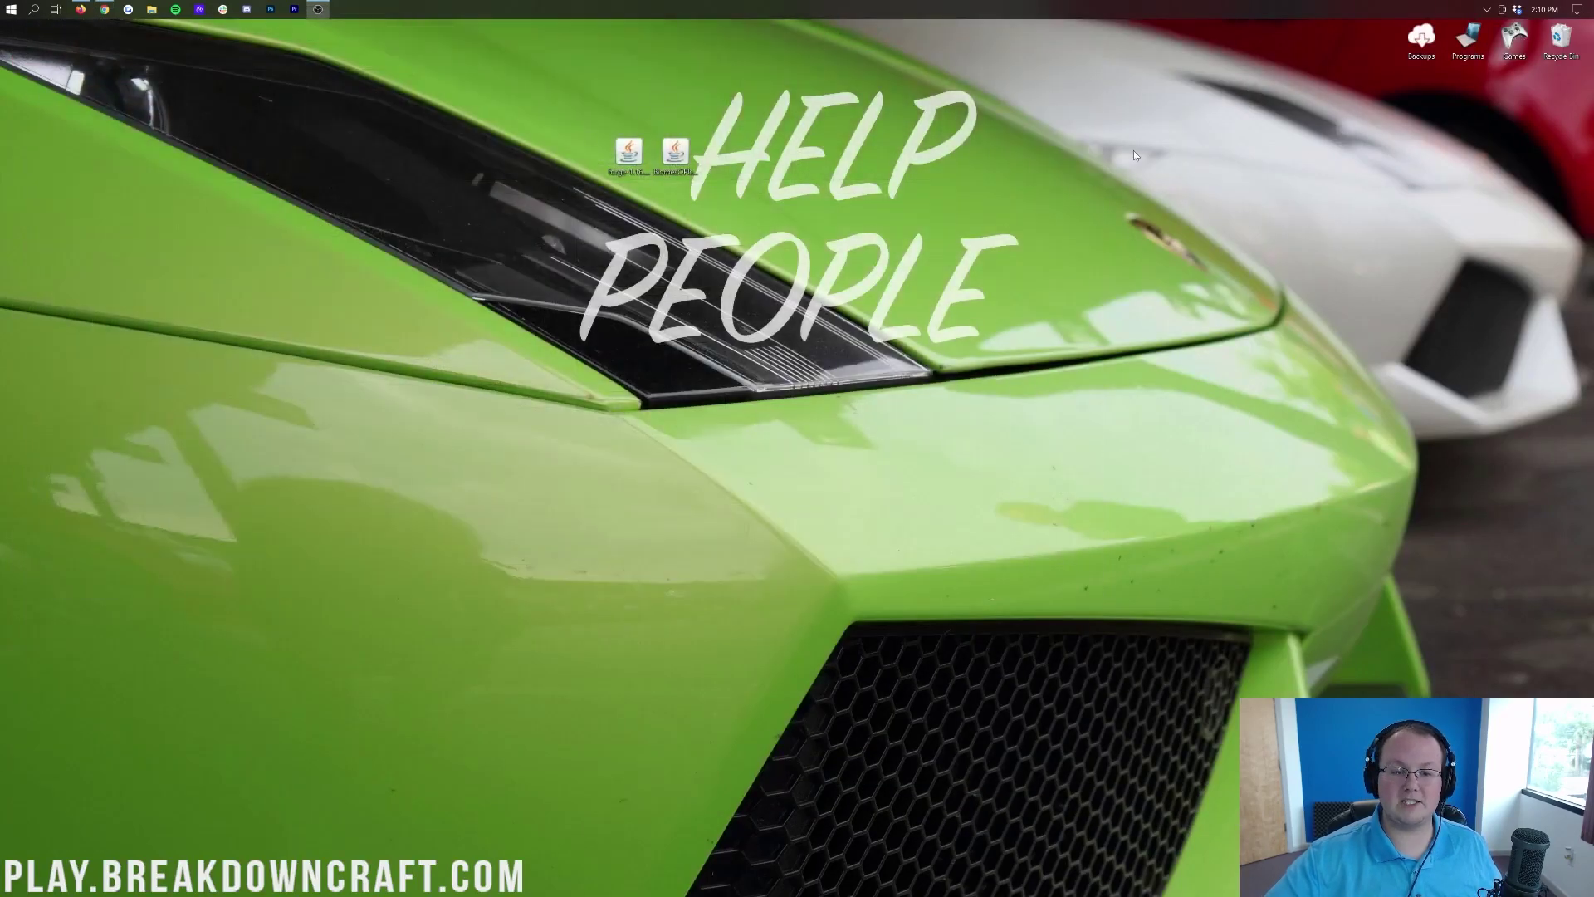
Open the Forge 1.16.5 jar file on the desktop with Java(TM) Platform SE binary.
{"action": "left_click", "coordinate": [629, 151]}
{"action": "right_click", "coordinate": [628, 146]}
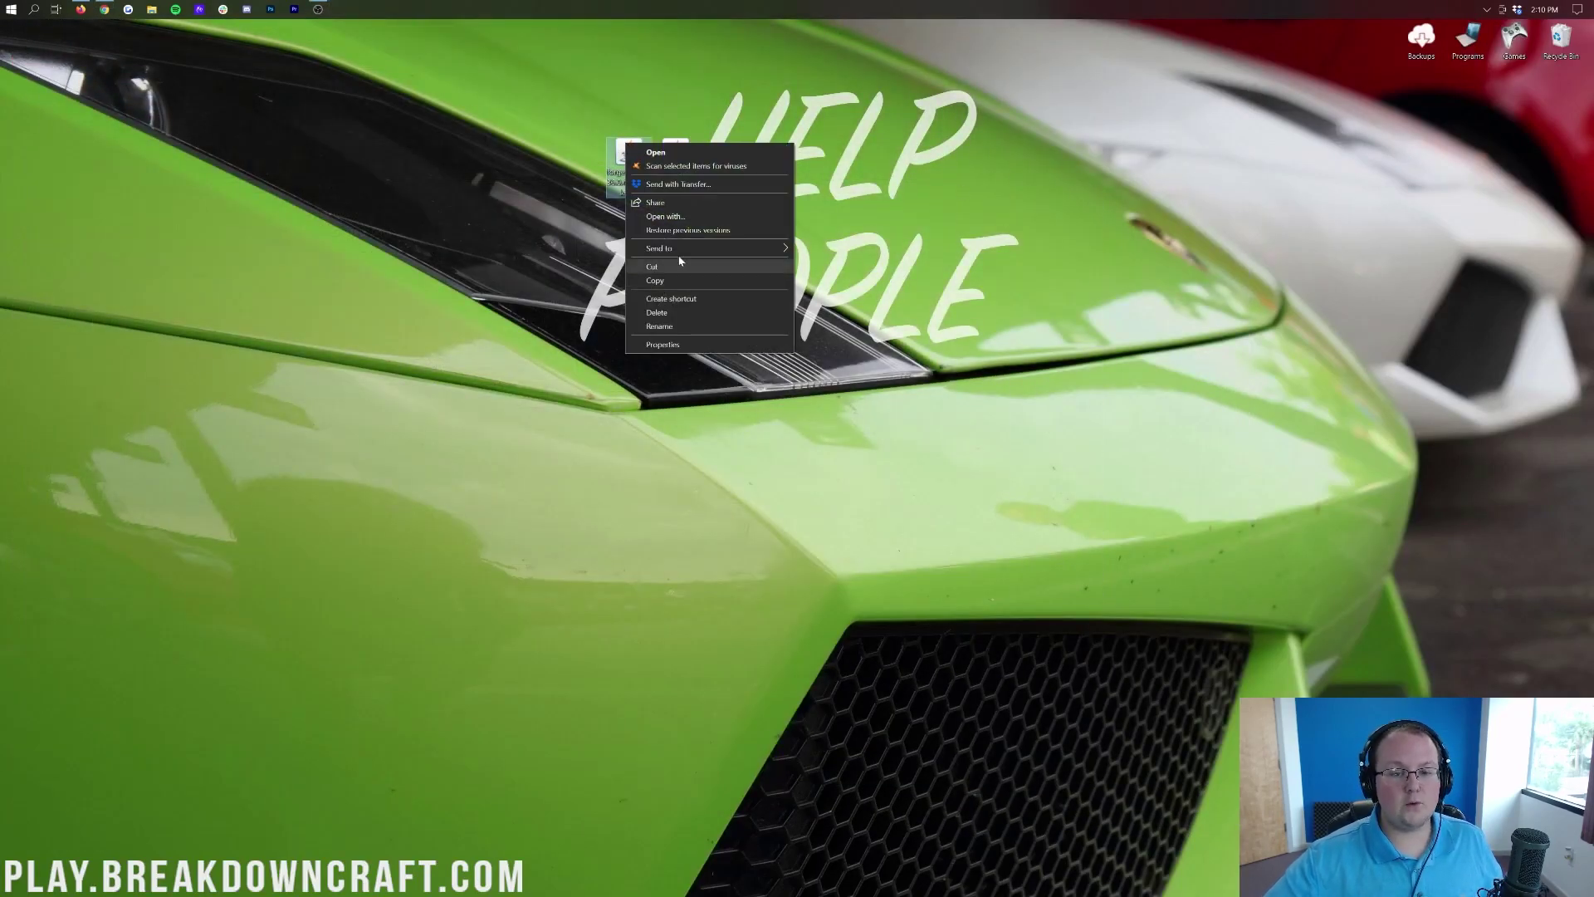
{"action": "left_click", "coordinate": [666, 216]}
{"action": "left_click", "coordinate": [834, 449]}
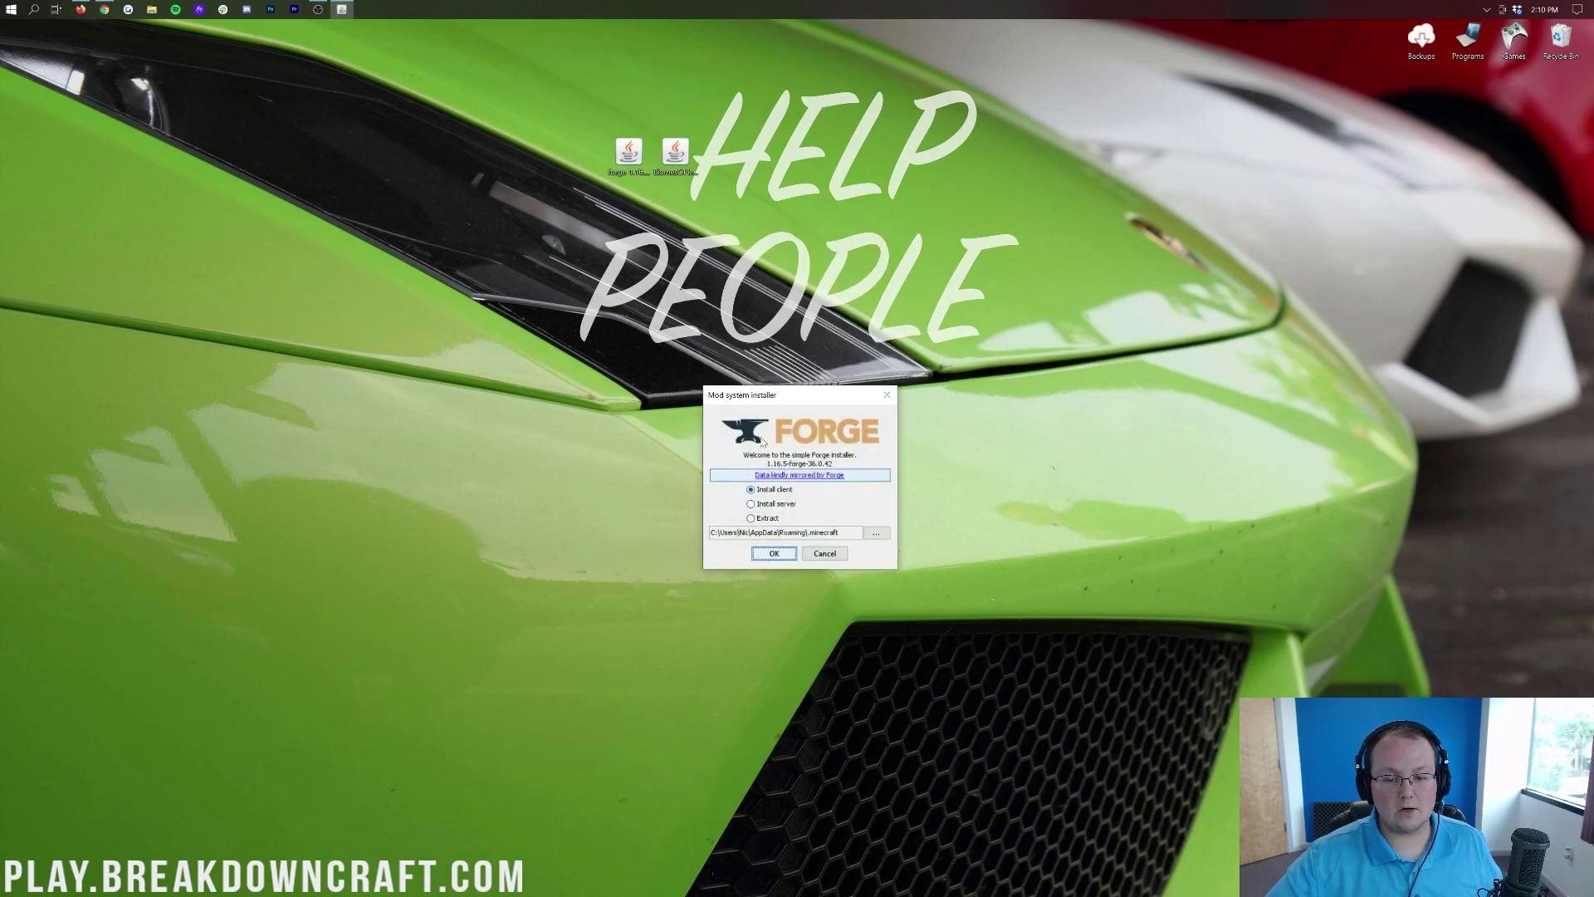
Install the Forge client into the default .minecraft folder and close the completed installer.
{"action": "left_click", "coordinate": [781, 491]}
{"action": "left_click", "coordinate": [774, 554]}
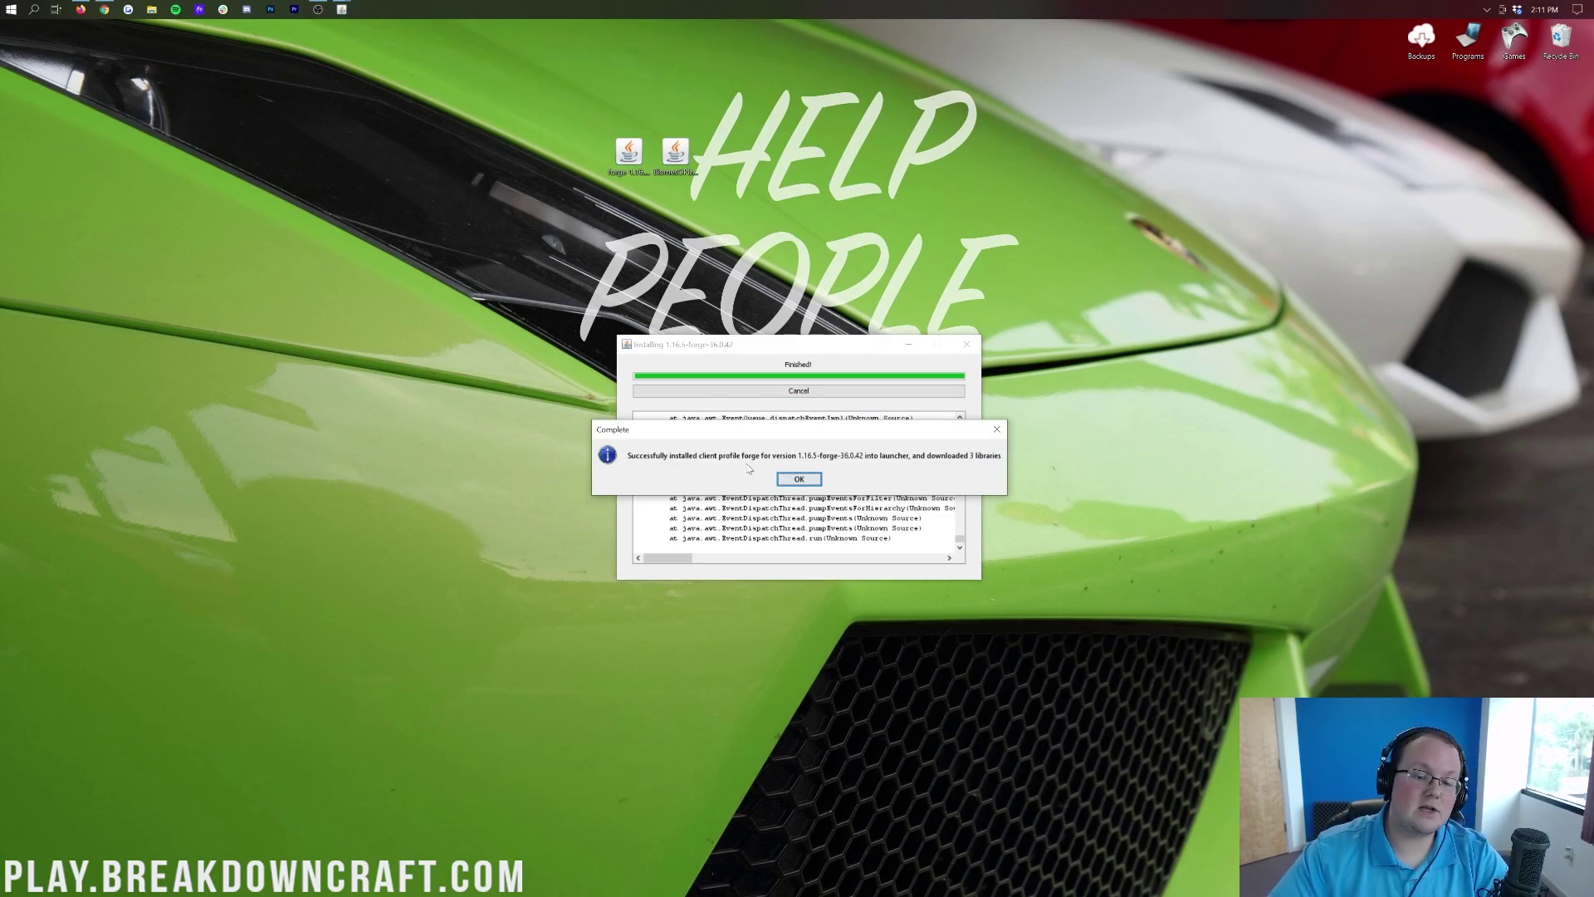
{"action": "left_click", "coordinate": [799, 480]}
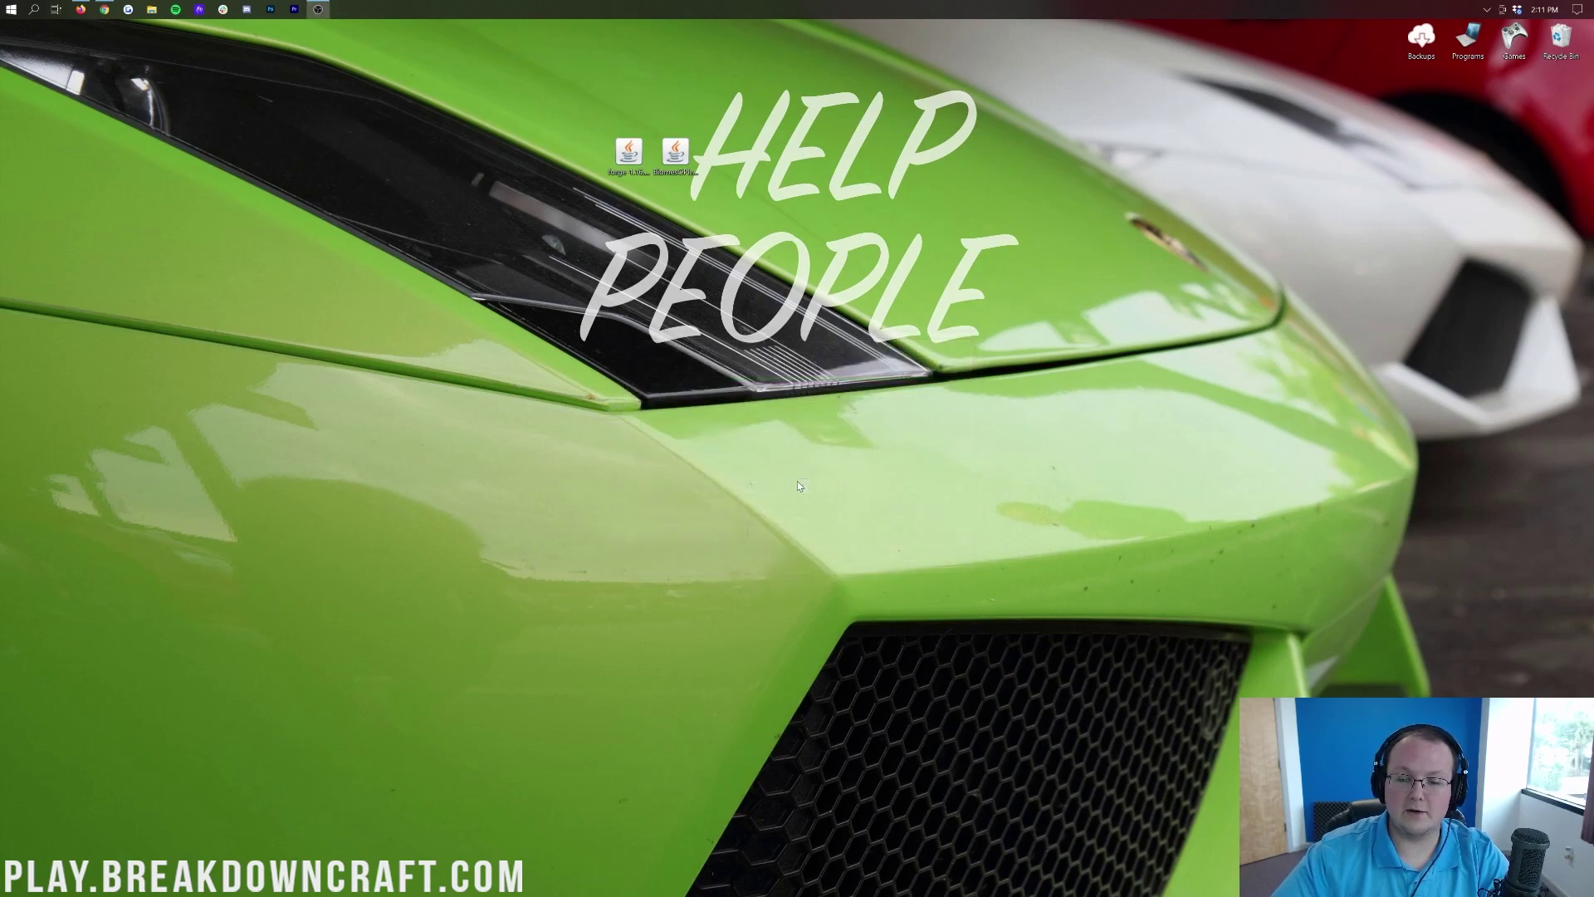
Search Windows for "minecraft" to open the Minecraft Launcher and select the forge profile 1.16.5-forge-36.0.42.
{"action": "left_click", "coordinate": [682, 170]}
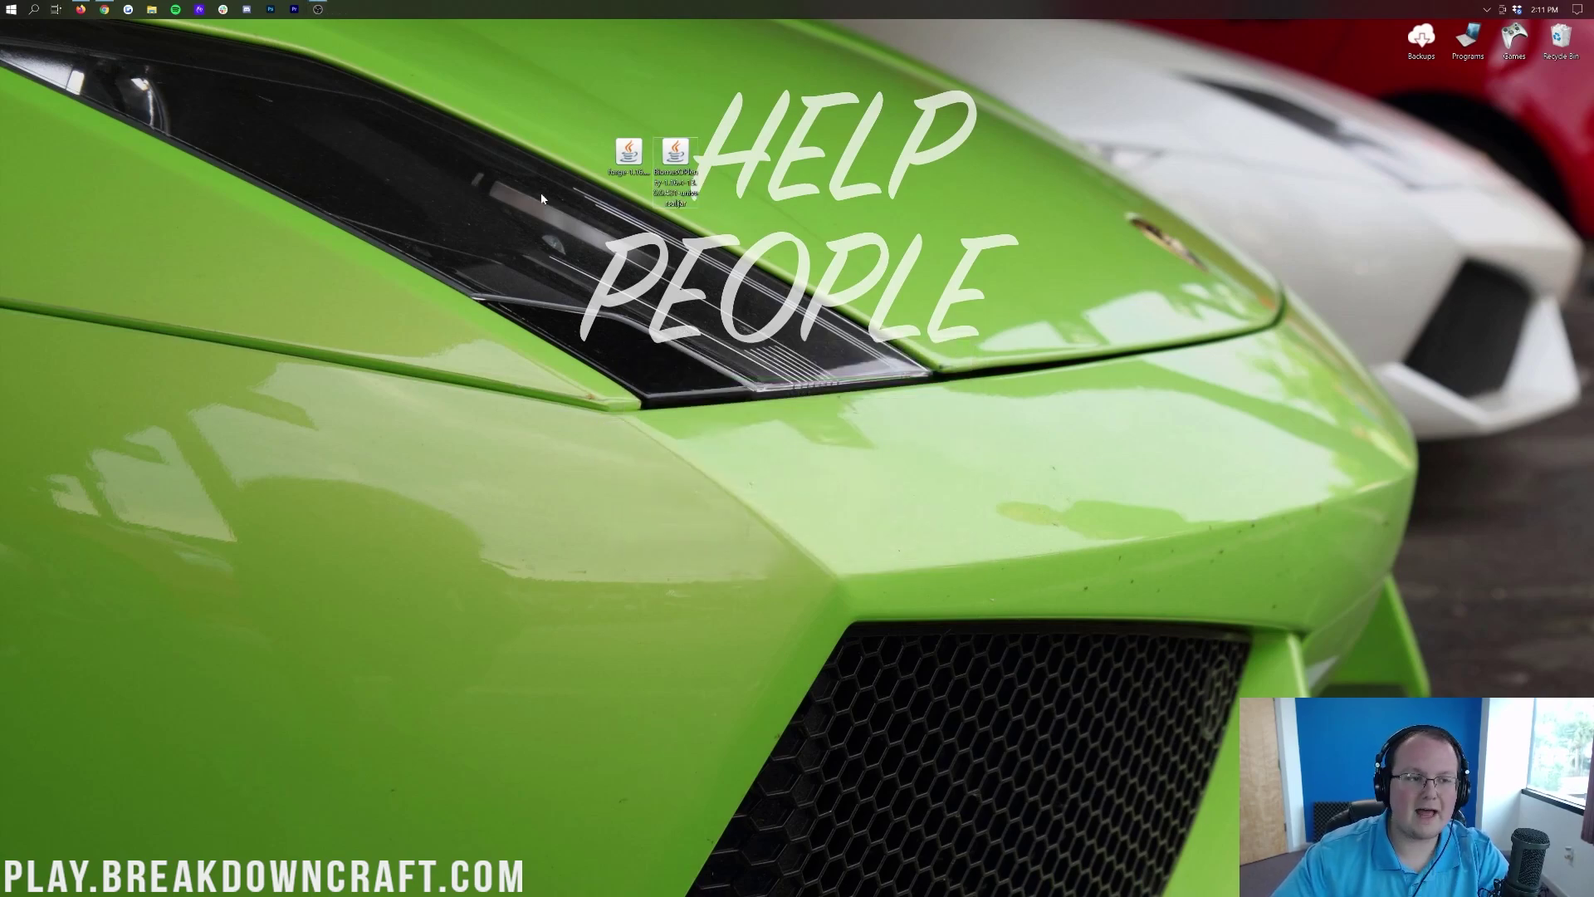
{"action": "left_click", "coordinate": [10, 8]}
{"action": "type", "text": "minecraft"}
{"action": "key", "text": "Return"}
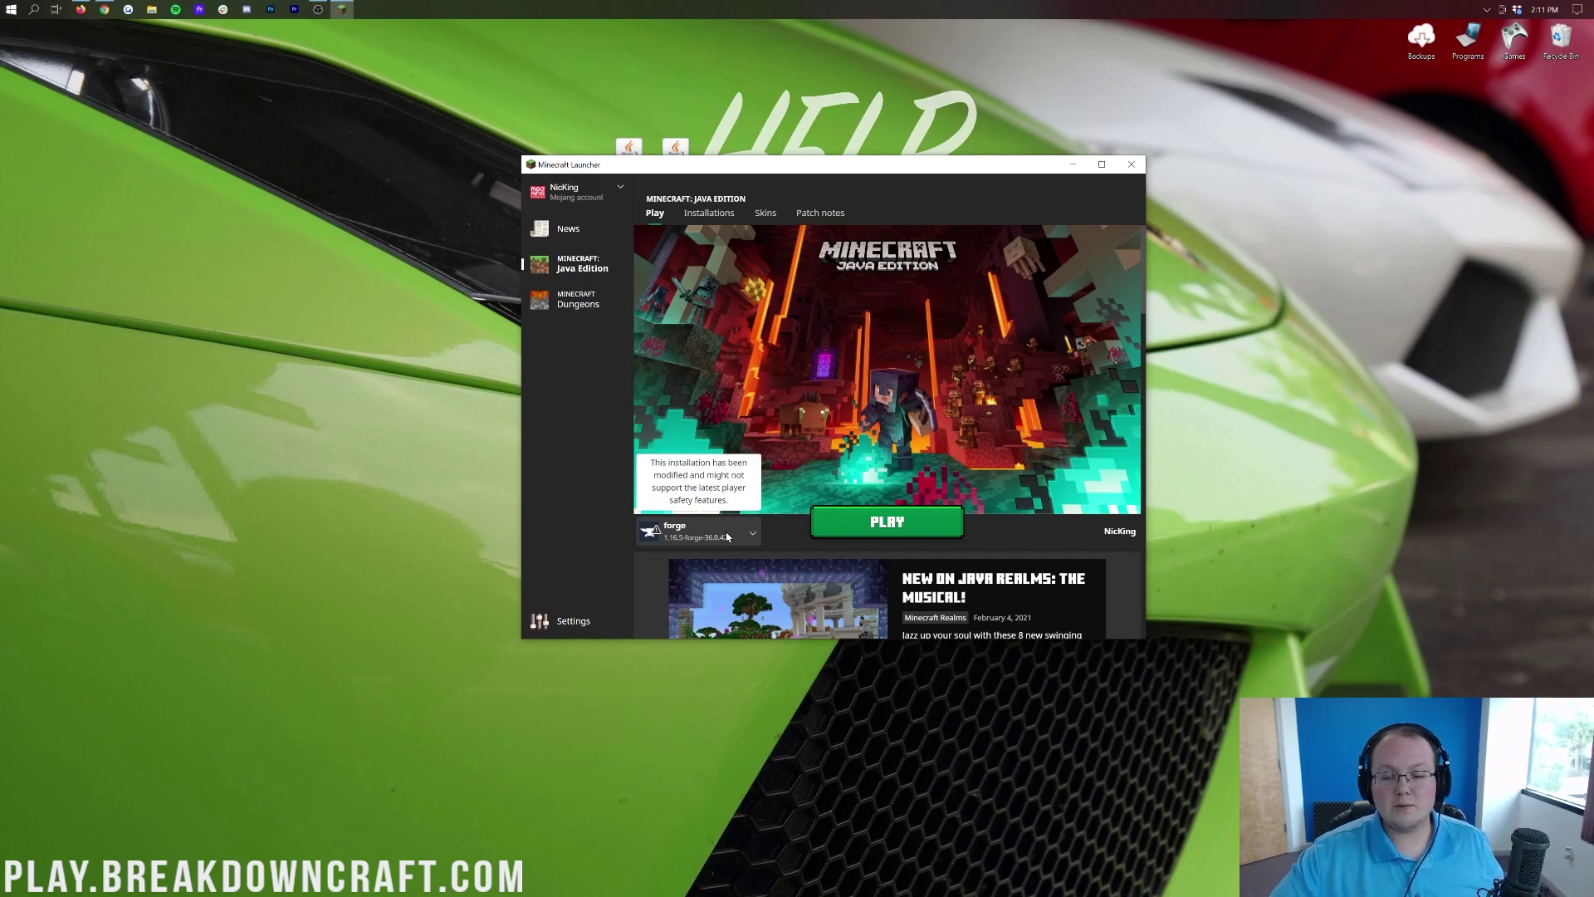
{"action": "left_click", "coordinate": [753, 541]}
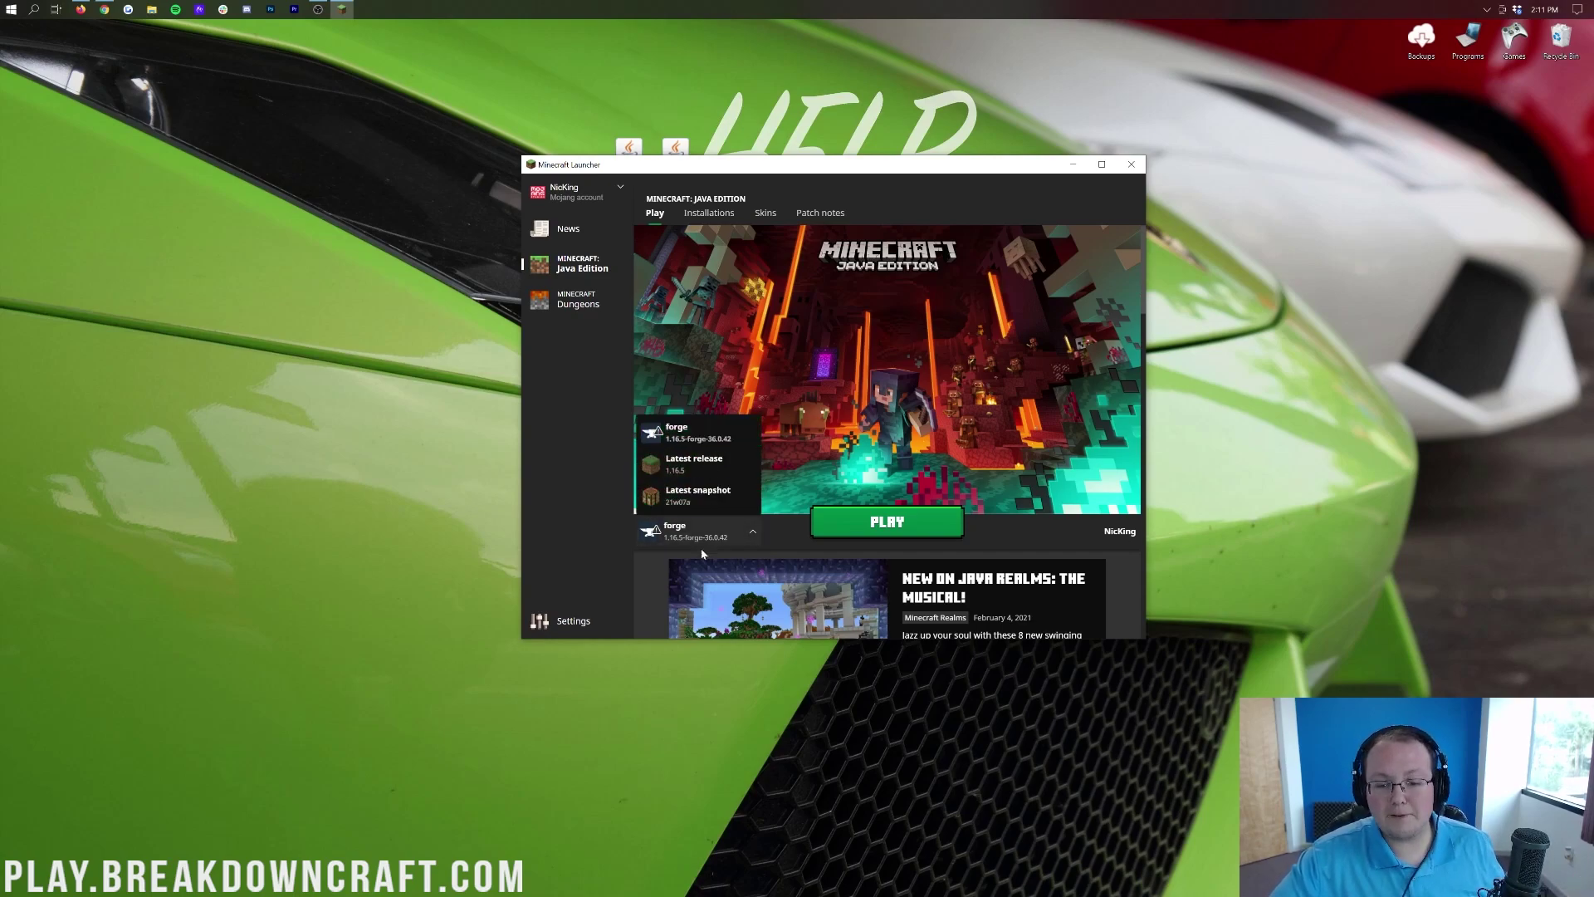
{"action": "left_click", "coordinate": [690, 439]}
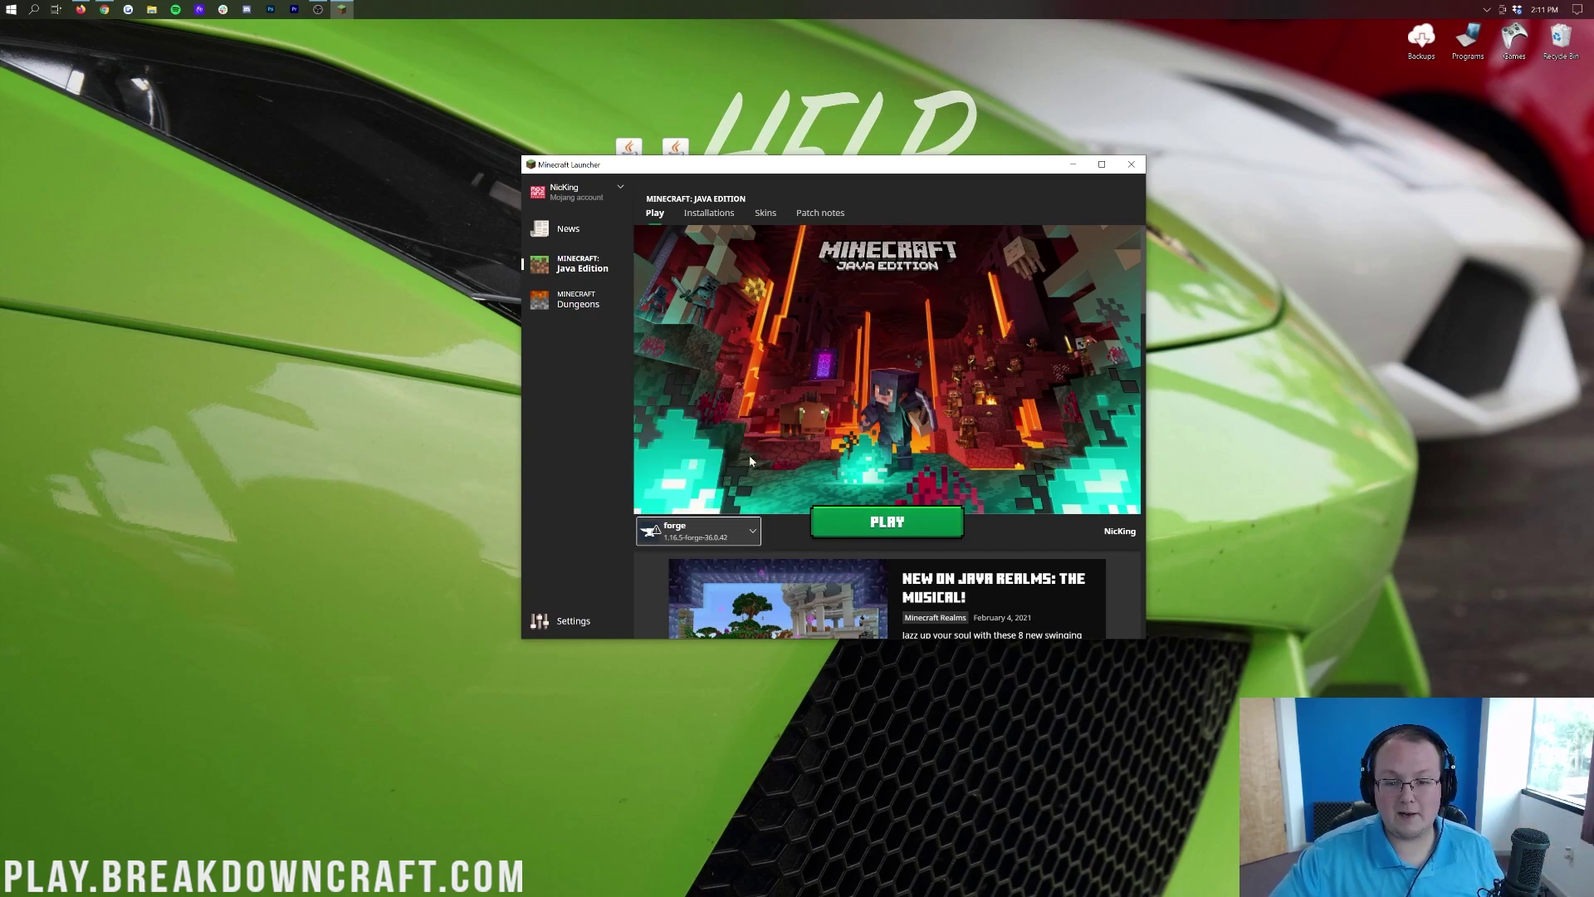
Toggle the Modded versions filter off and back on in the installations, selecting Latest snapshot from the profile choices while it is off.
{"action": "left_click", "coordinate": [704, 216]}
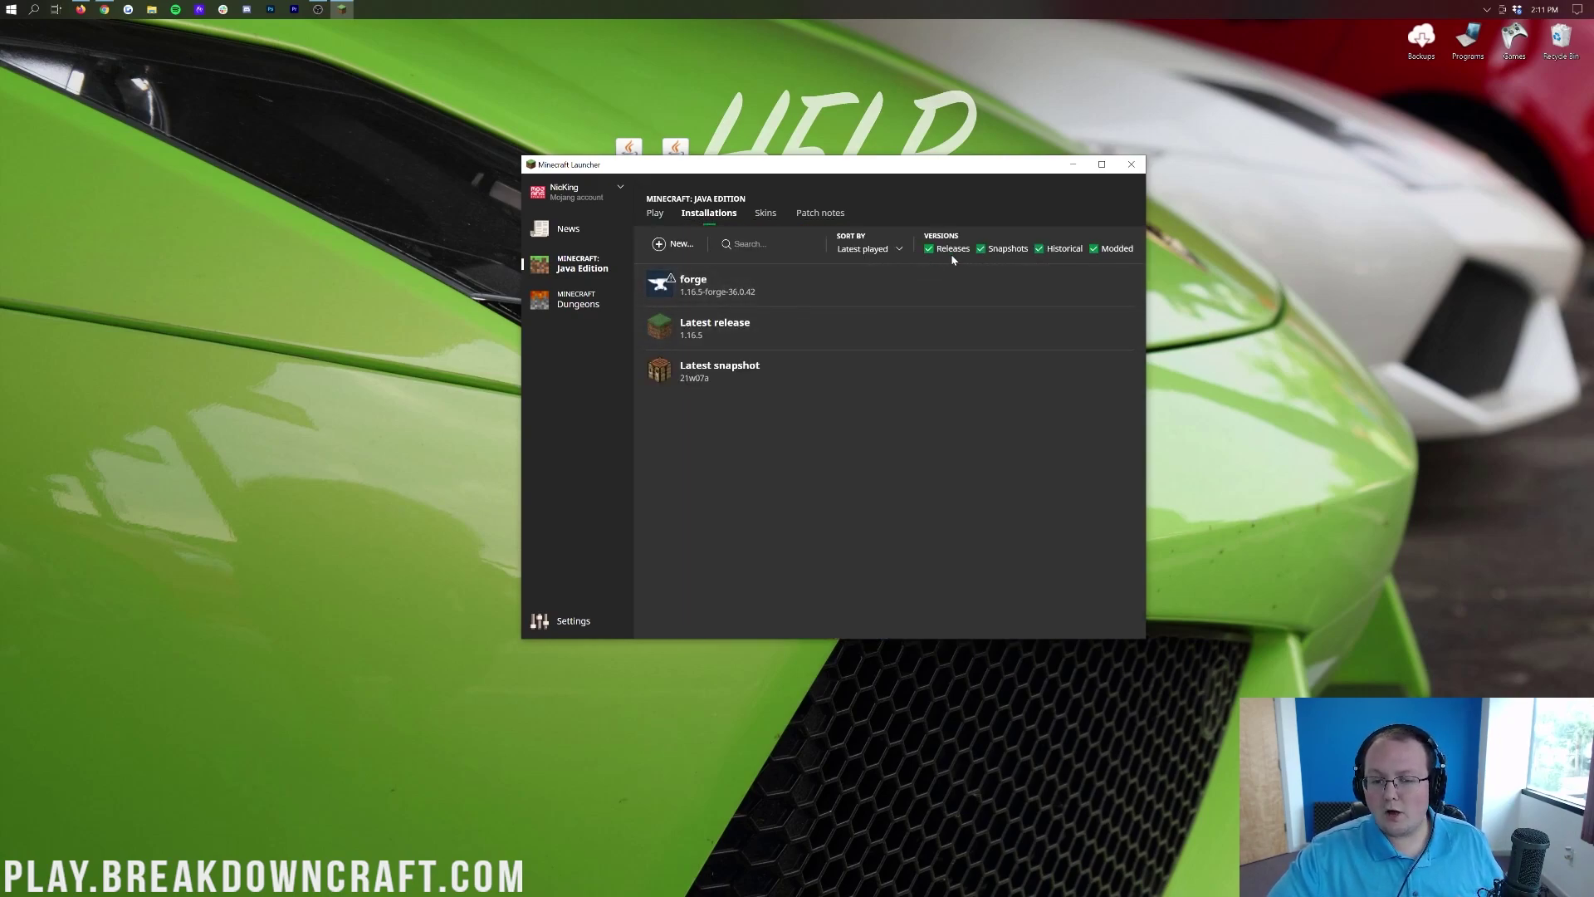
{"action": "left_click", "coordinate": [1097, 253]}
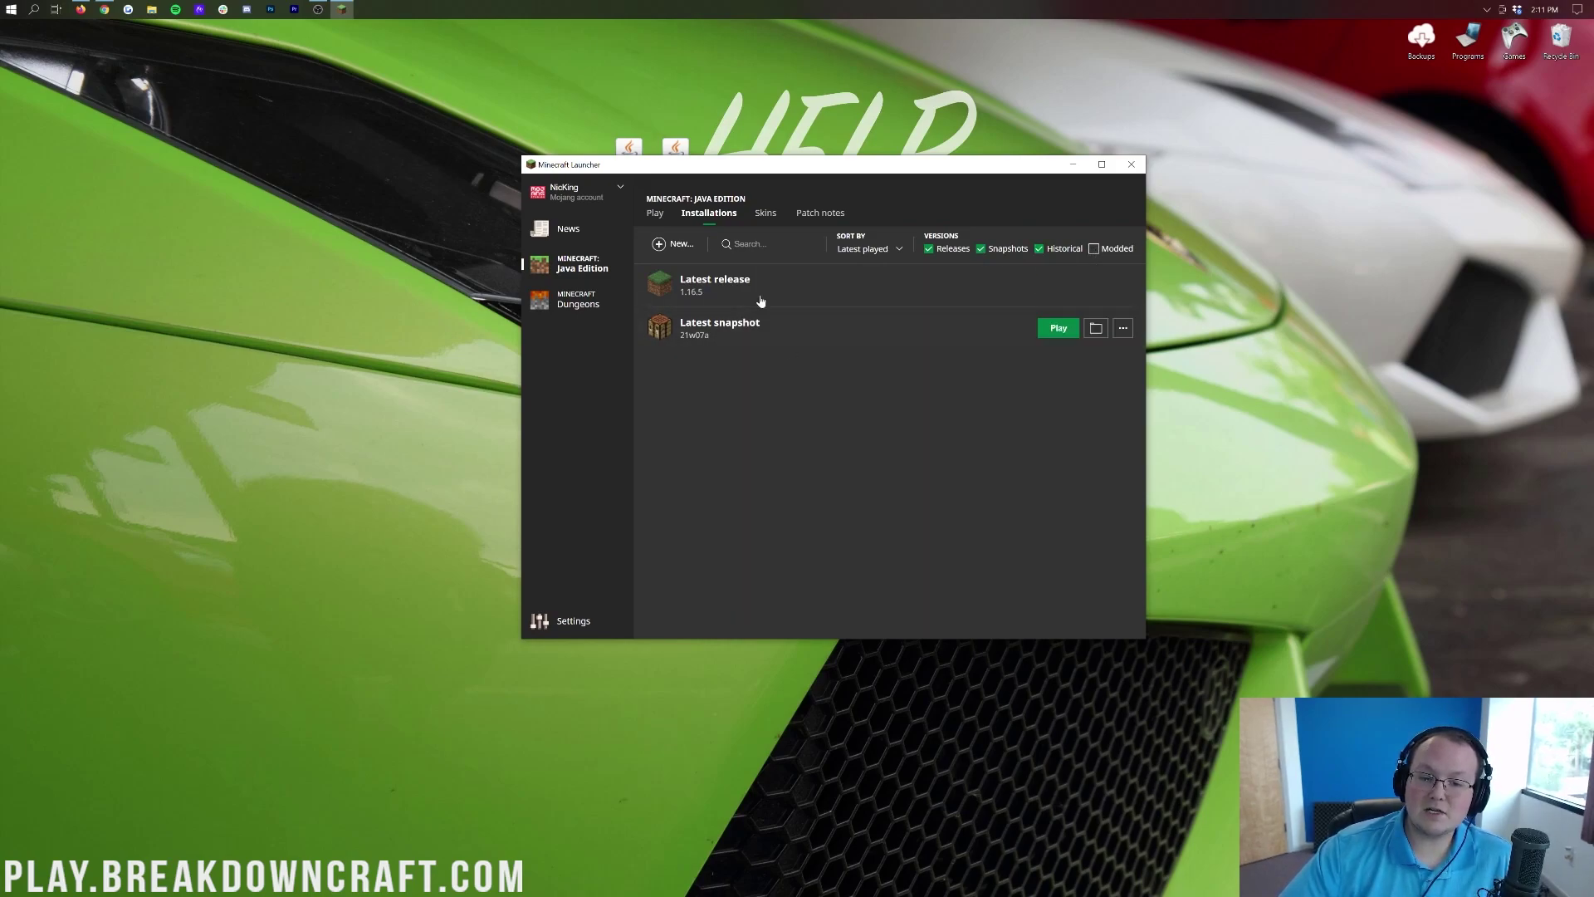
{"action": "left_click", "coordinate": [655, 212]}
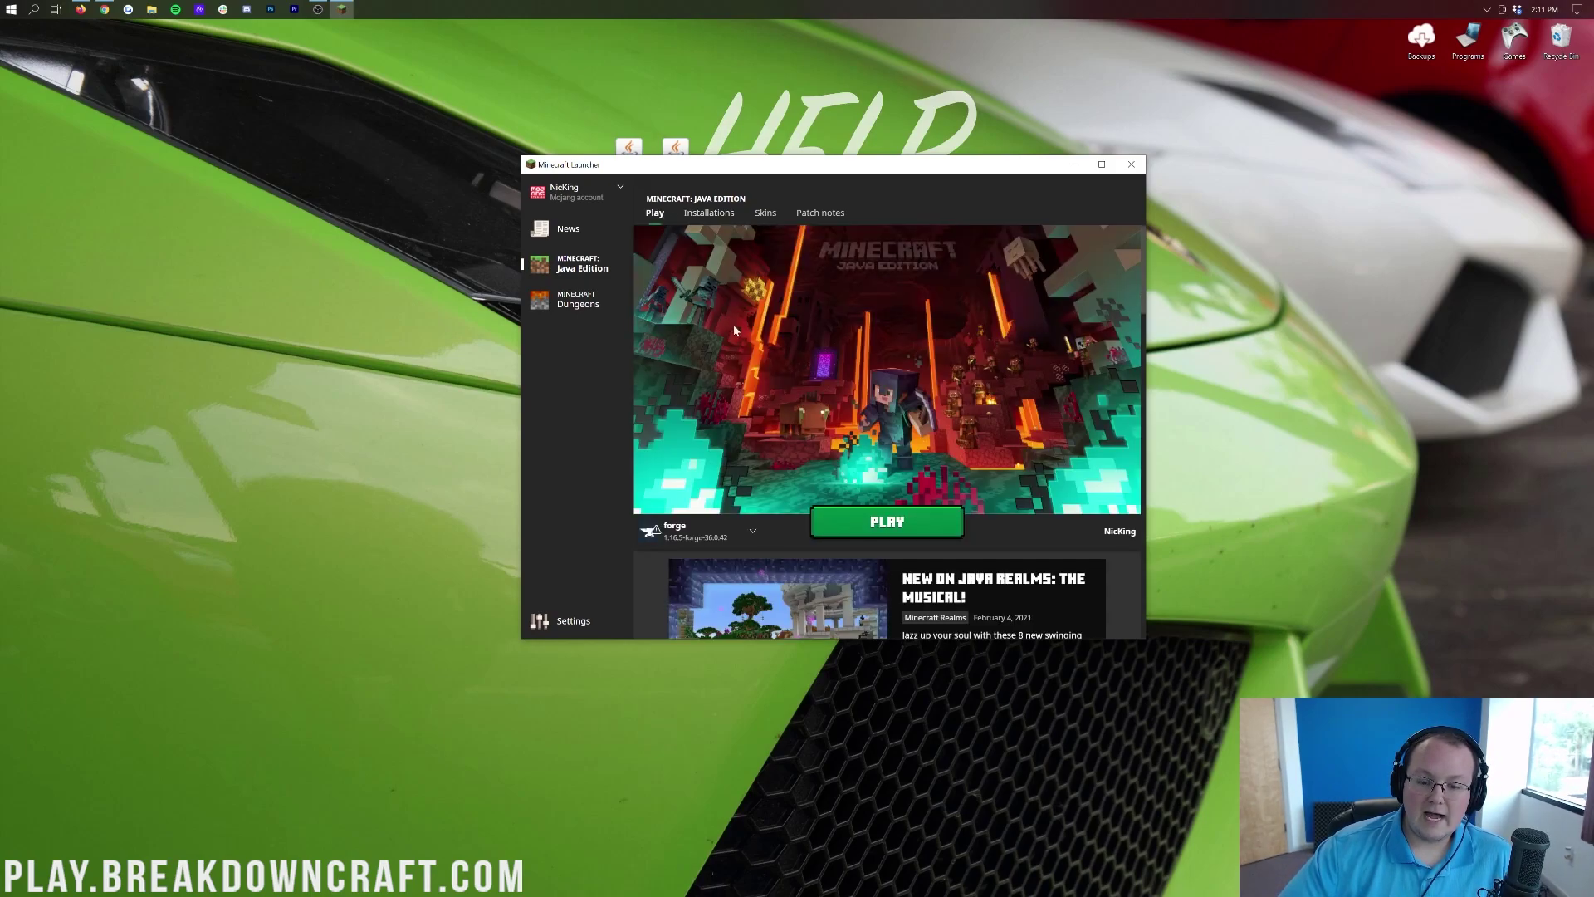
{"action": "left_click", "coordinate": [698, 531]}
{"action": "left_click", "coordinate": [700, 499]}
{"action": "left_click", "coordinate": [694, 531]}
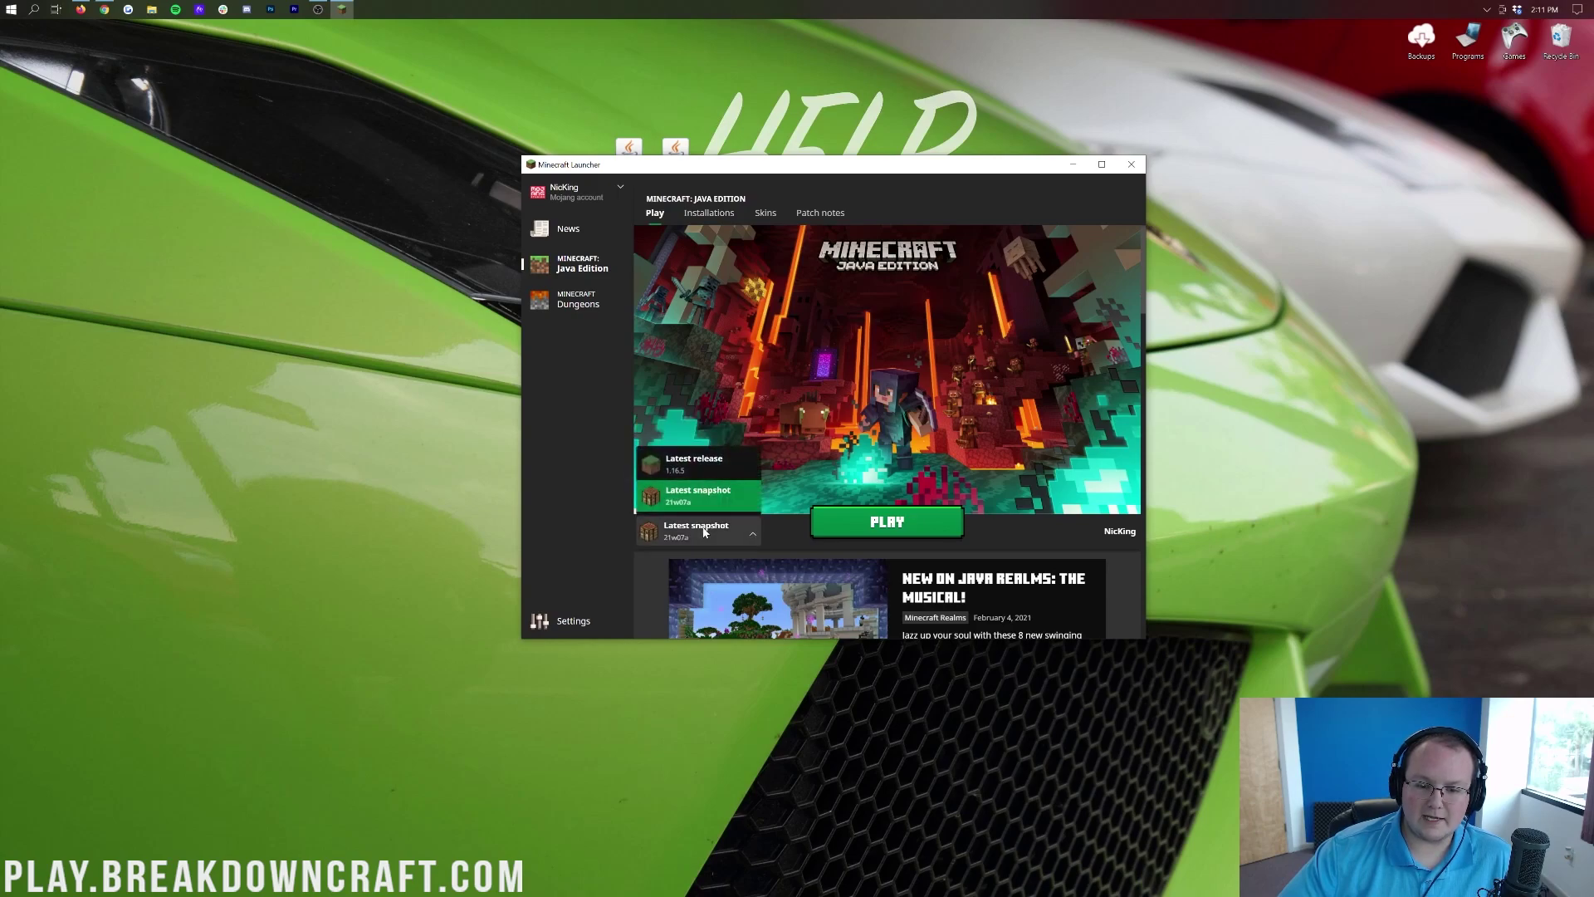
{"action": "left_click", "coordinate": [708, 212]}
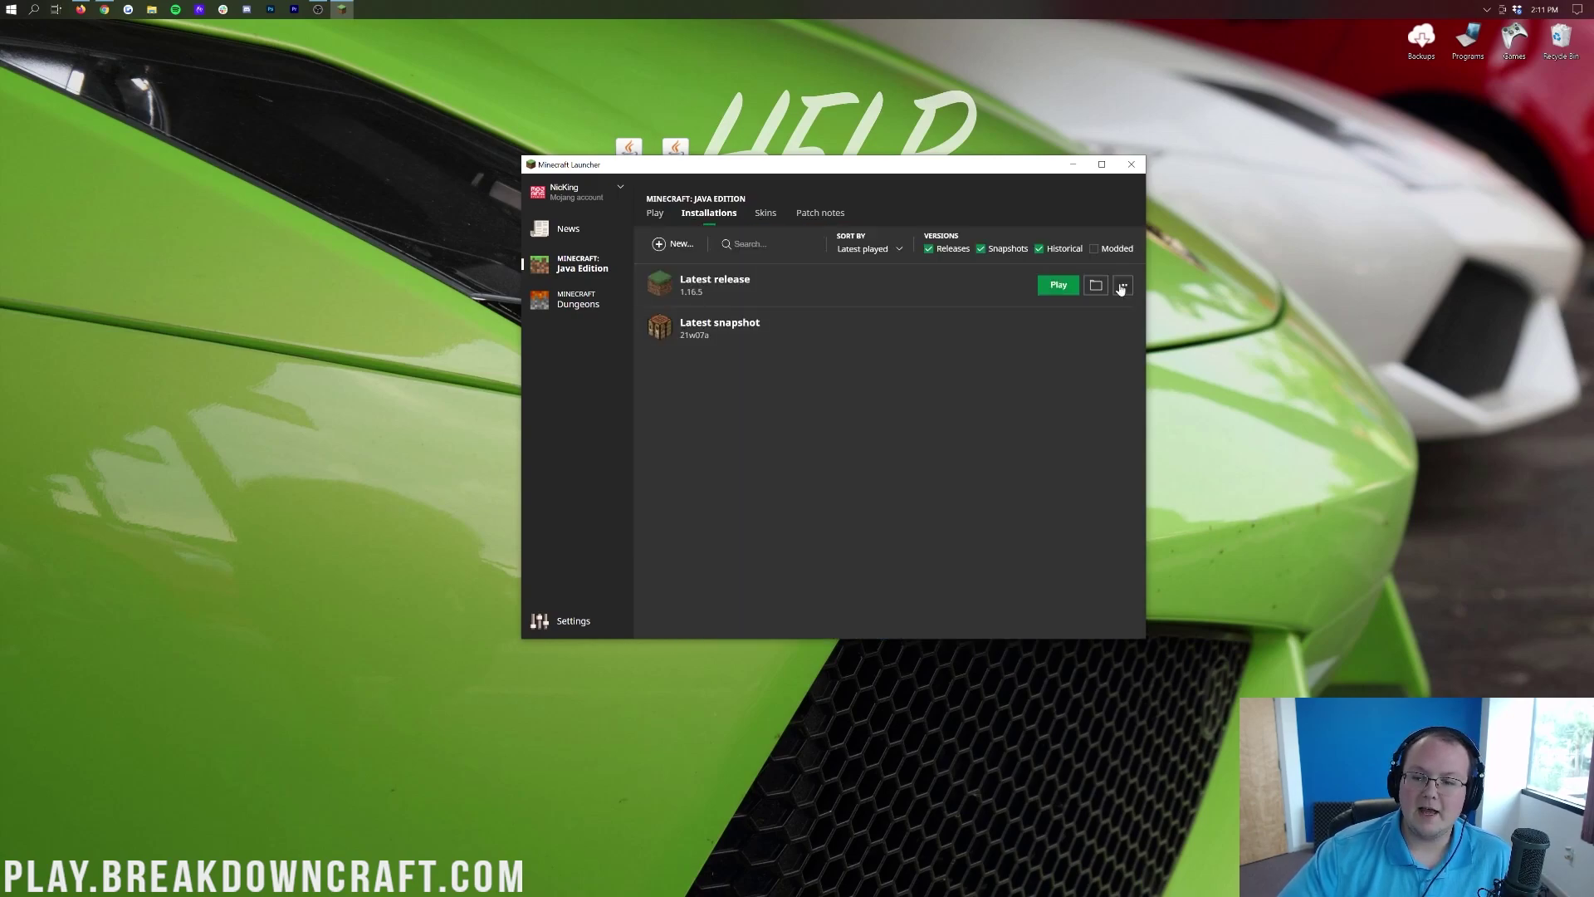
{"action": "left_click", "coordinate": [1093, 249]}
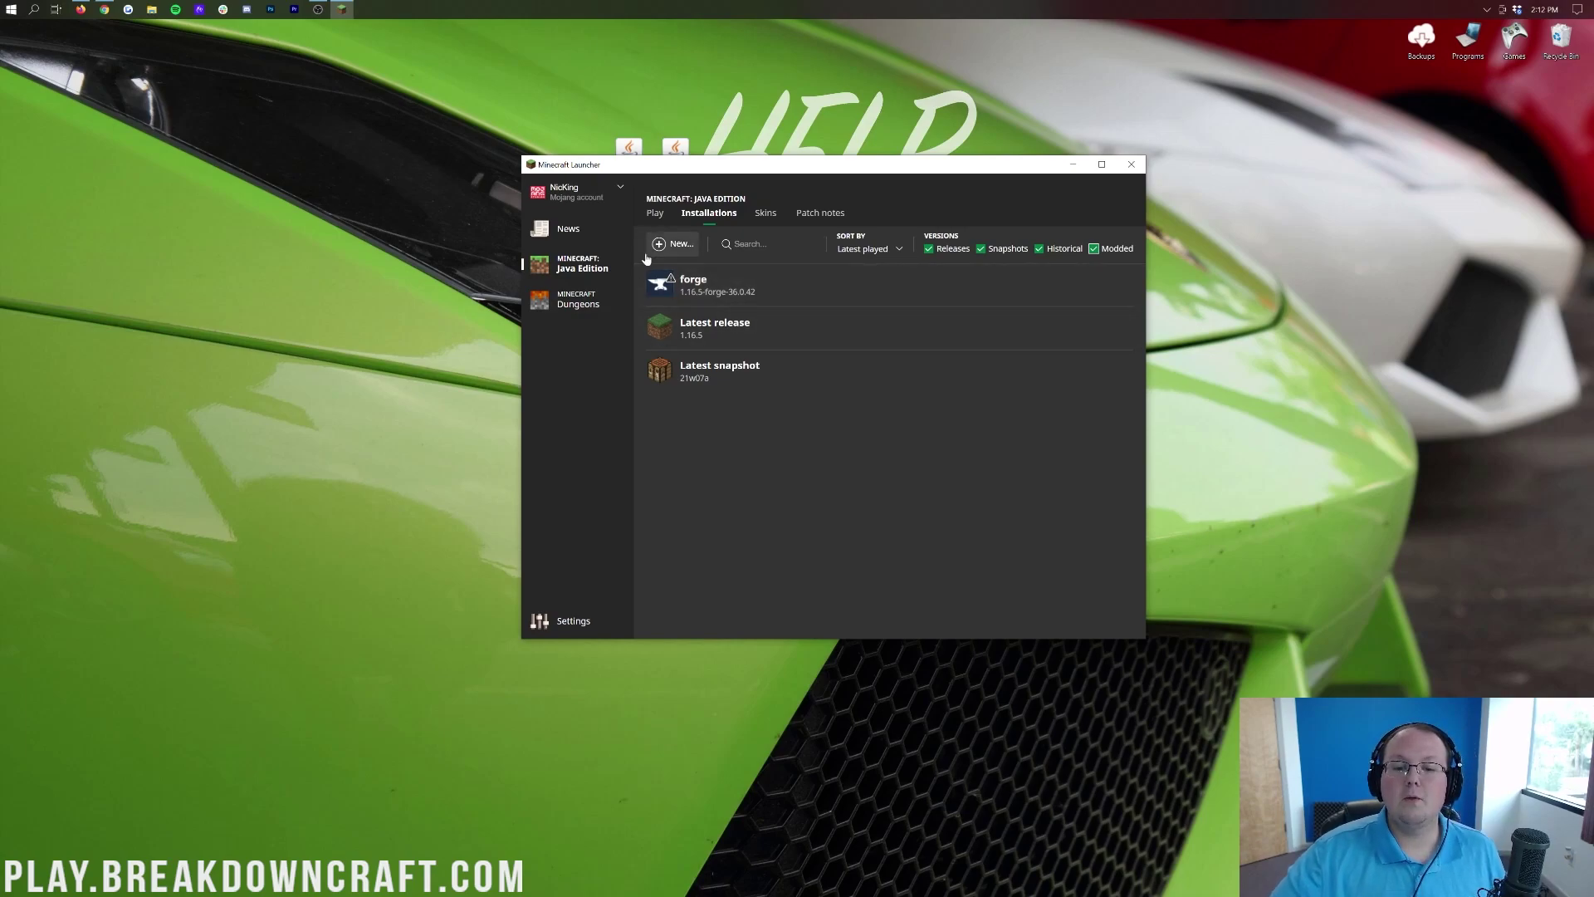
Start a new installation and name it Play.BreakdownCraft.com.
{"action": "left_click", "coordinate": [672, 244]}
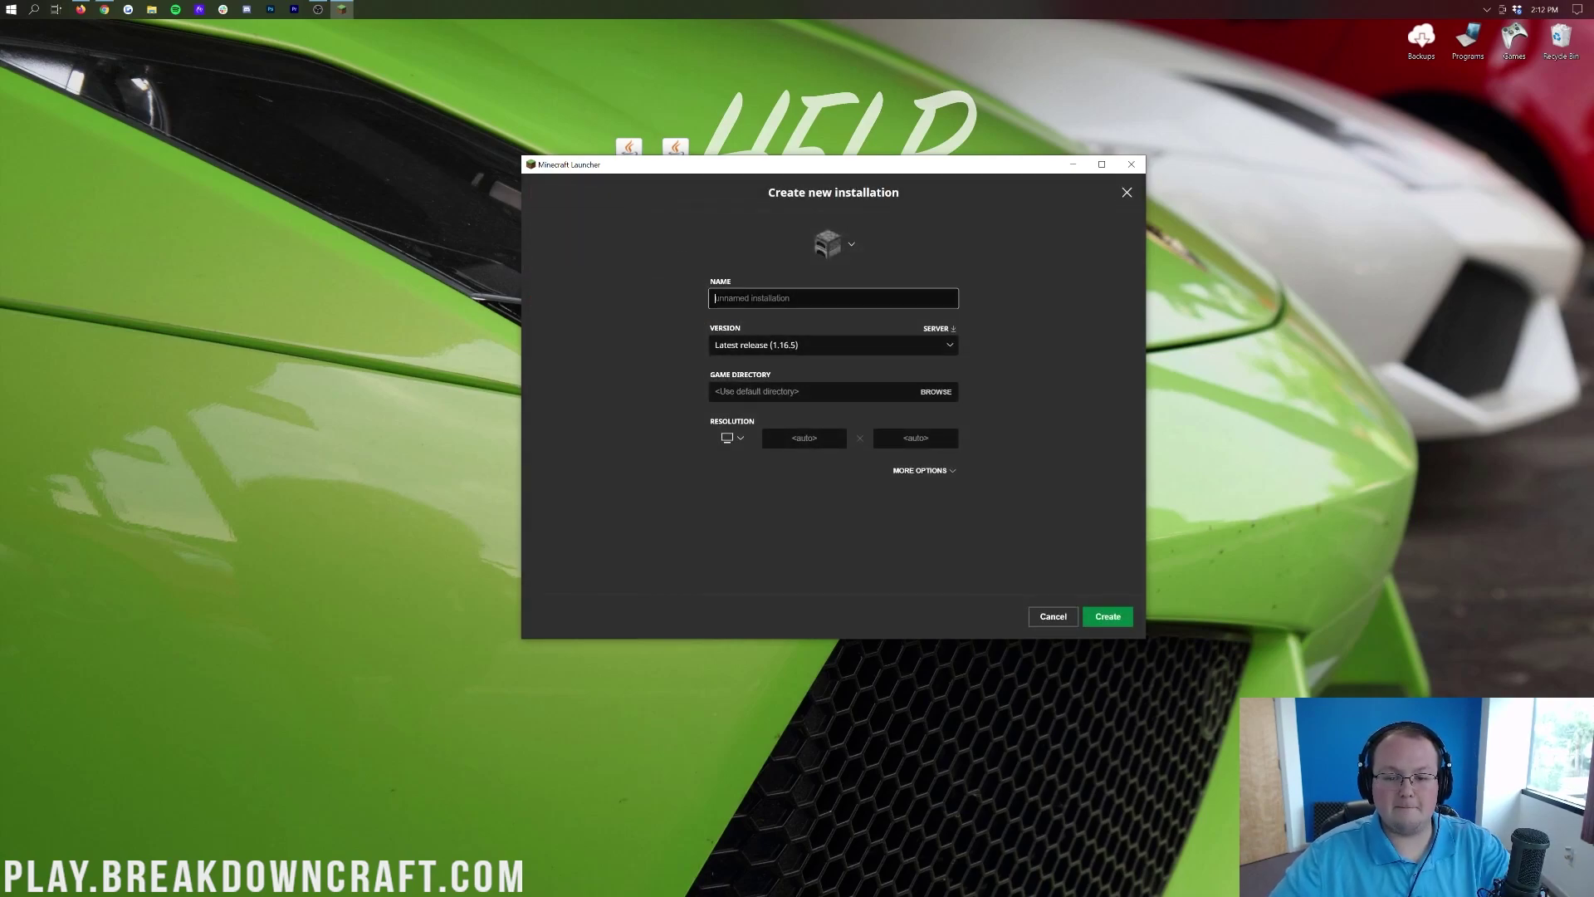
{"action": "type", "text": "Play."}
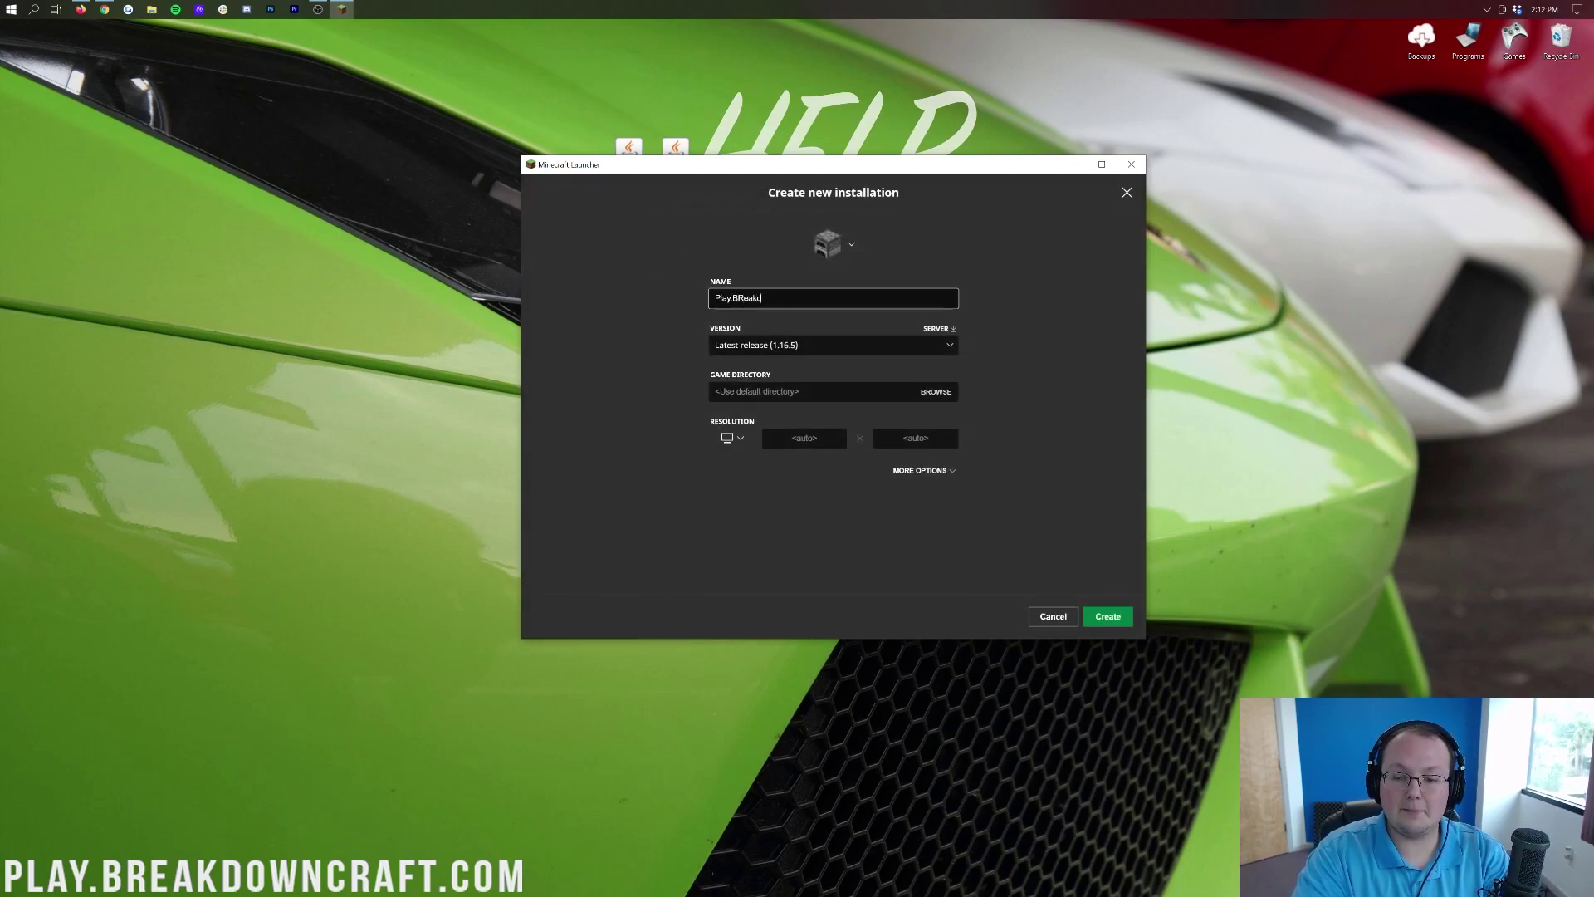
{"action": "type", "text": "BreakdownC"}
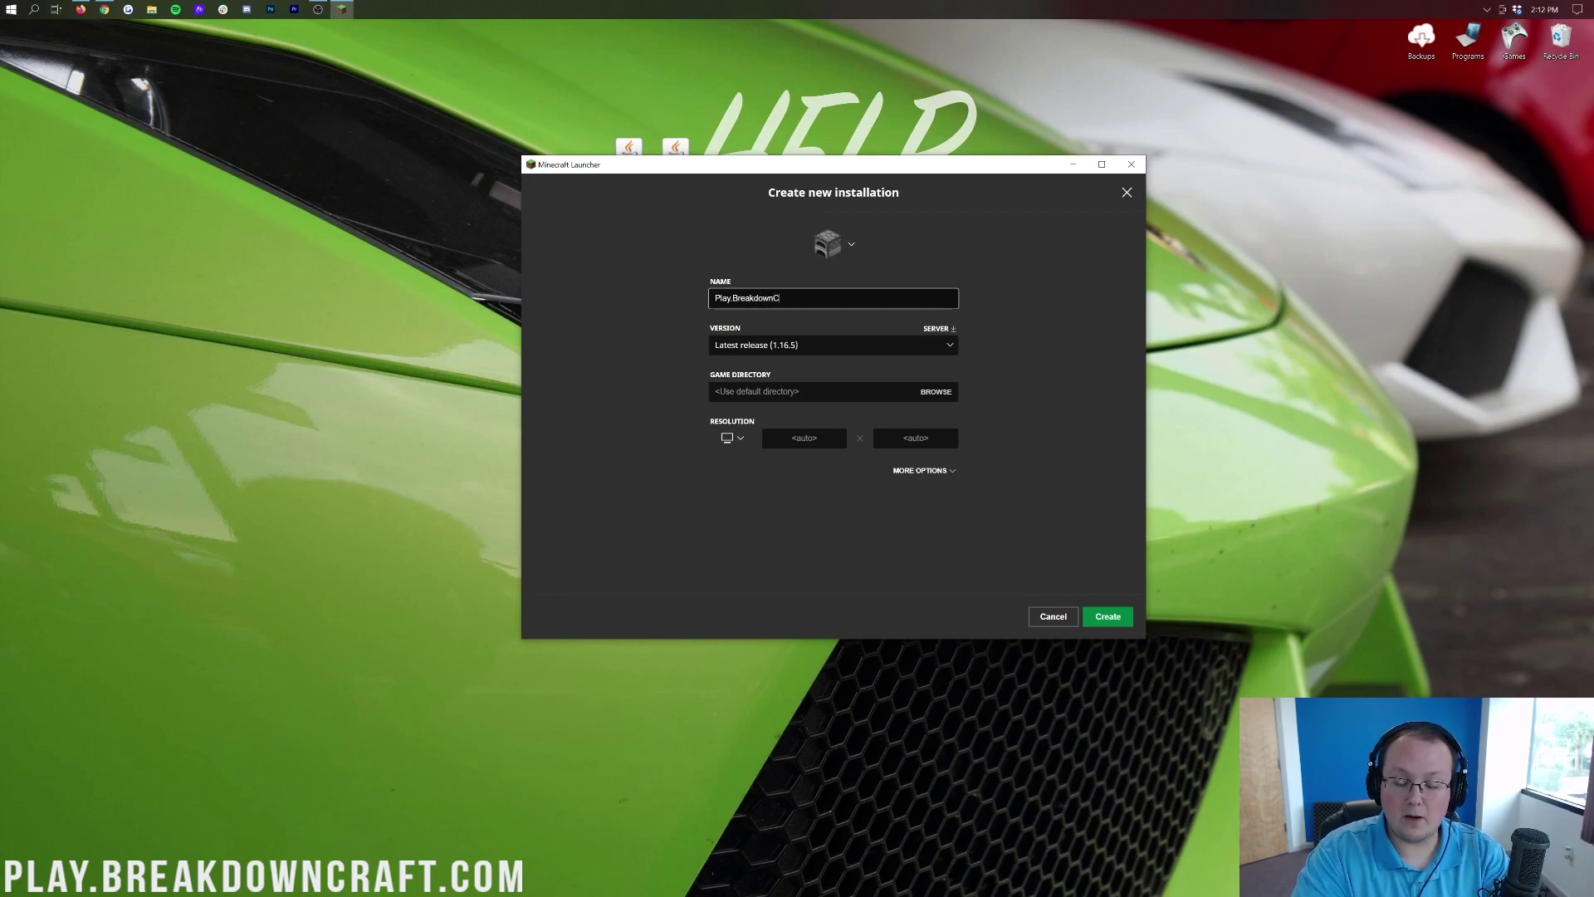
{"action": "type", "text": "raft.com"}
{"action": "key", "text": "ctrl+a"}
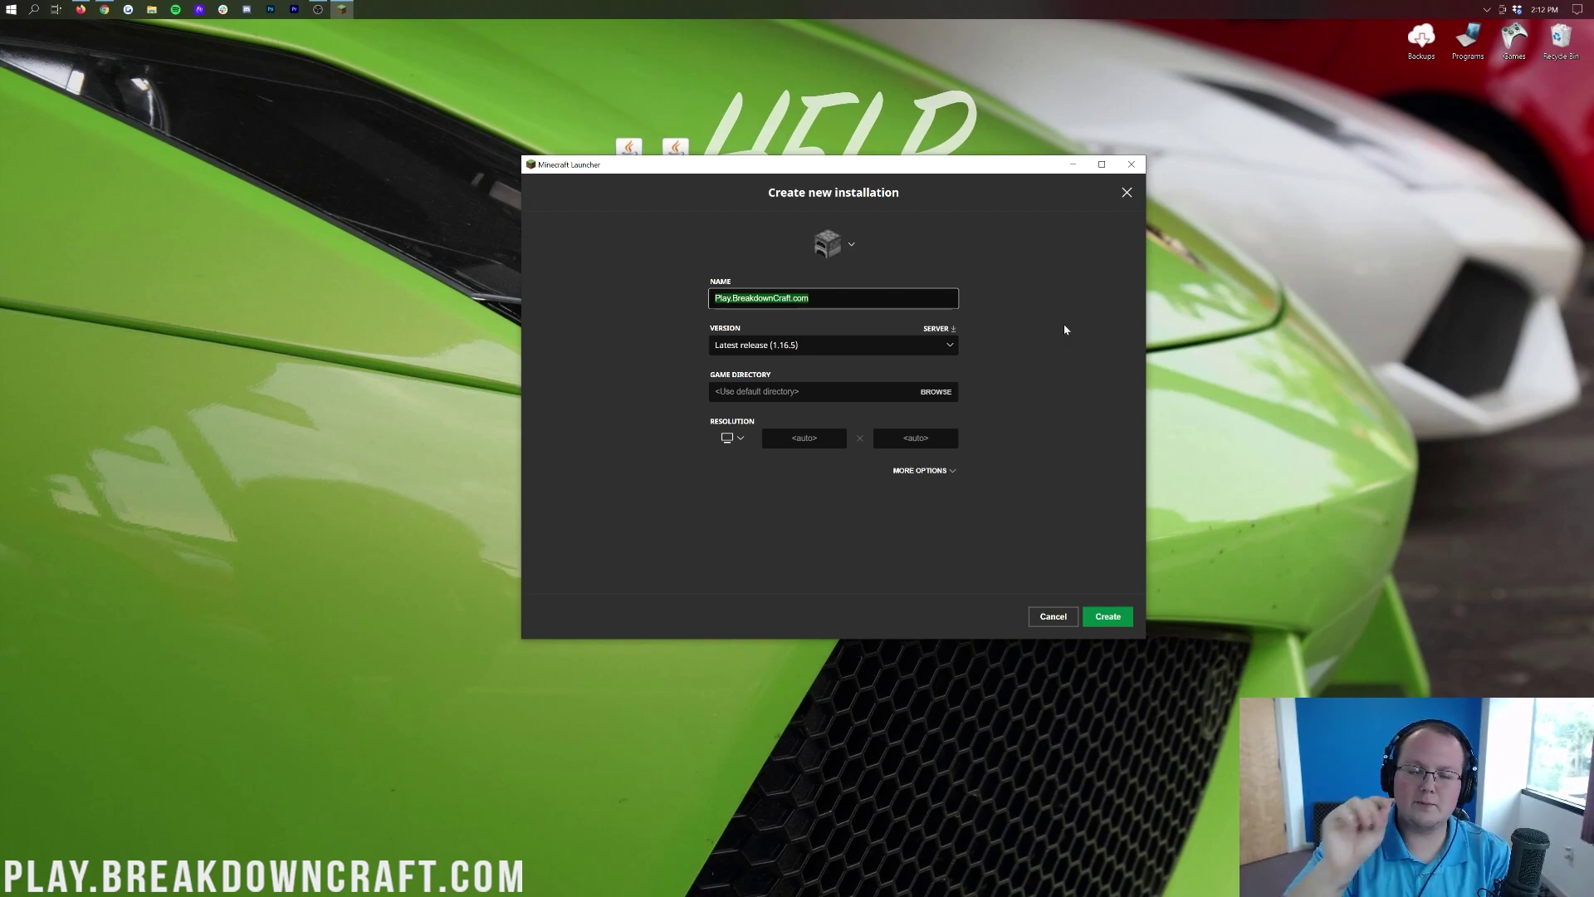
{"action": "left_click", "coordinate": [757, 319]}
Set the new installation's version to release 1.16.5-forge-36.0.42 and its resolution to 1920 x 1080.
{"action": "left_click", "coordinate": [819, 346]}
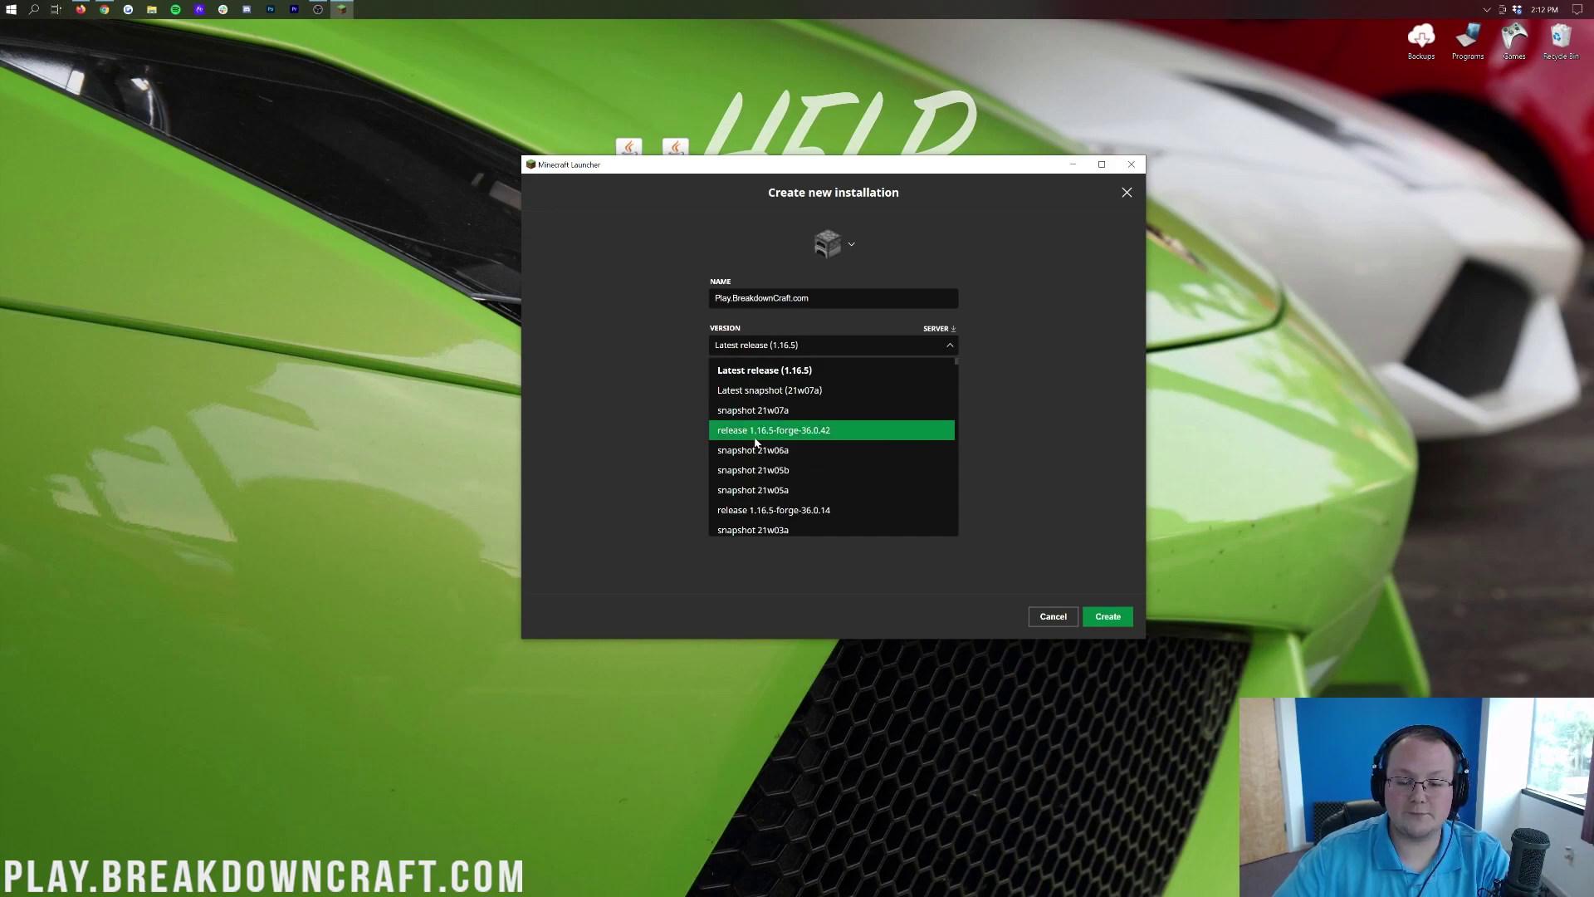
{"action": "scroll", "coordinate": [827, 425], "scroll_direction": "down", "scroll_amount": 20}
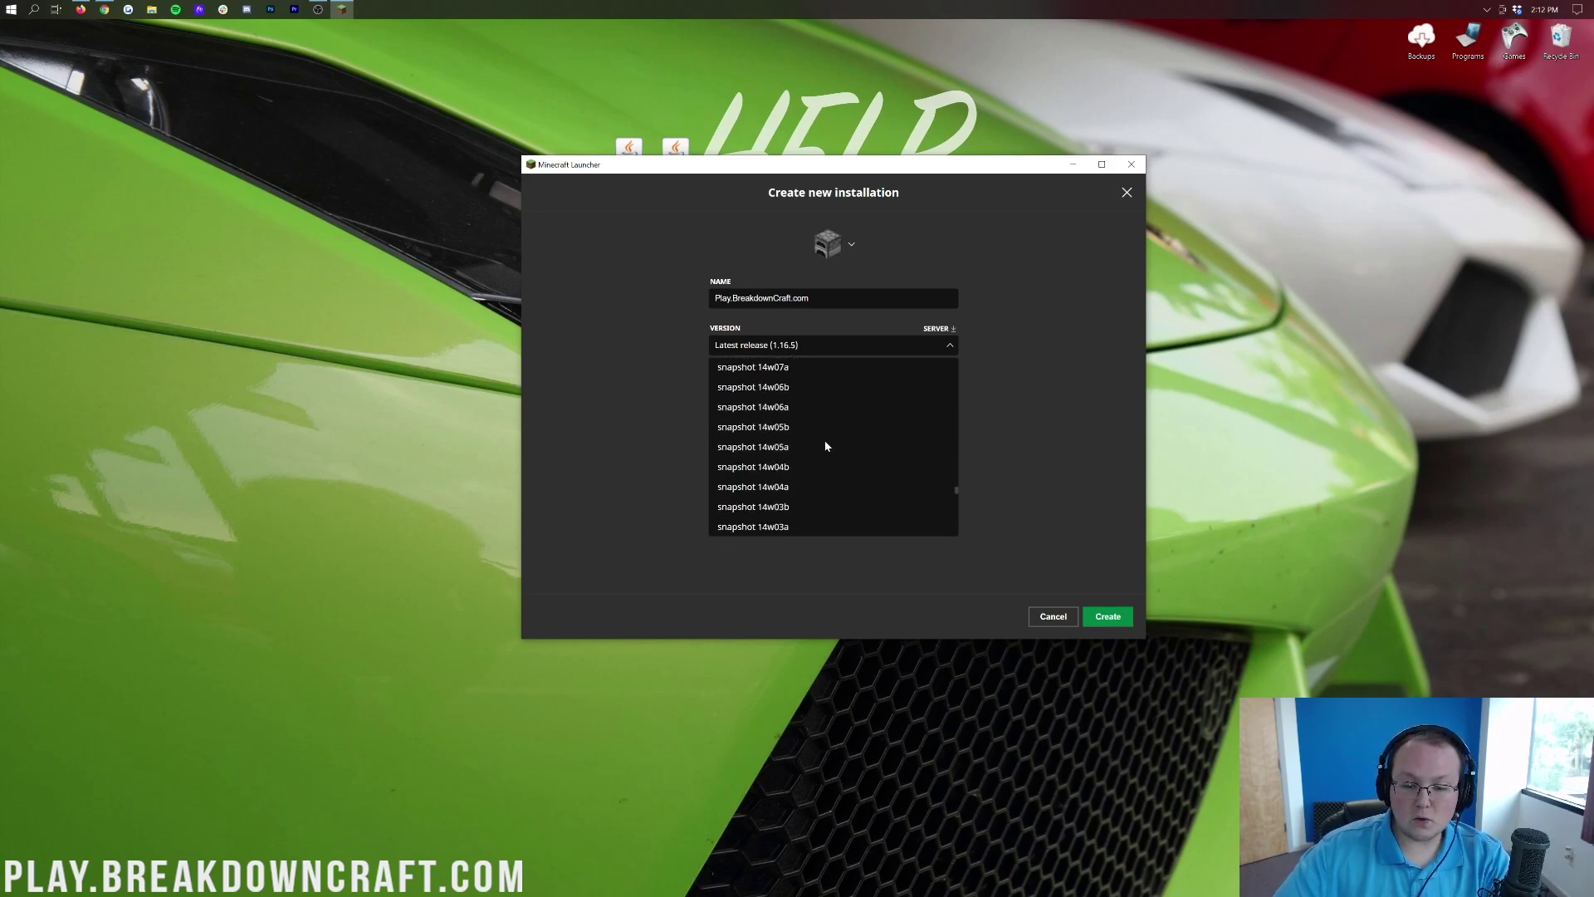
{"action": "scroll", "coordinate": [797, 513], "scroll_direction": "up", "scroll_amount": 20}
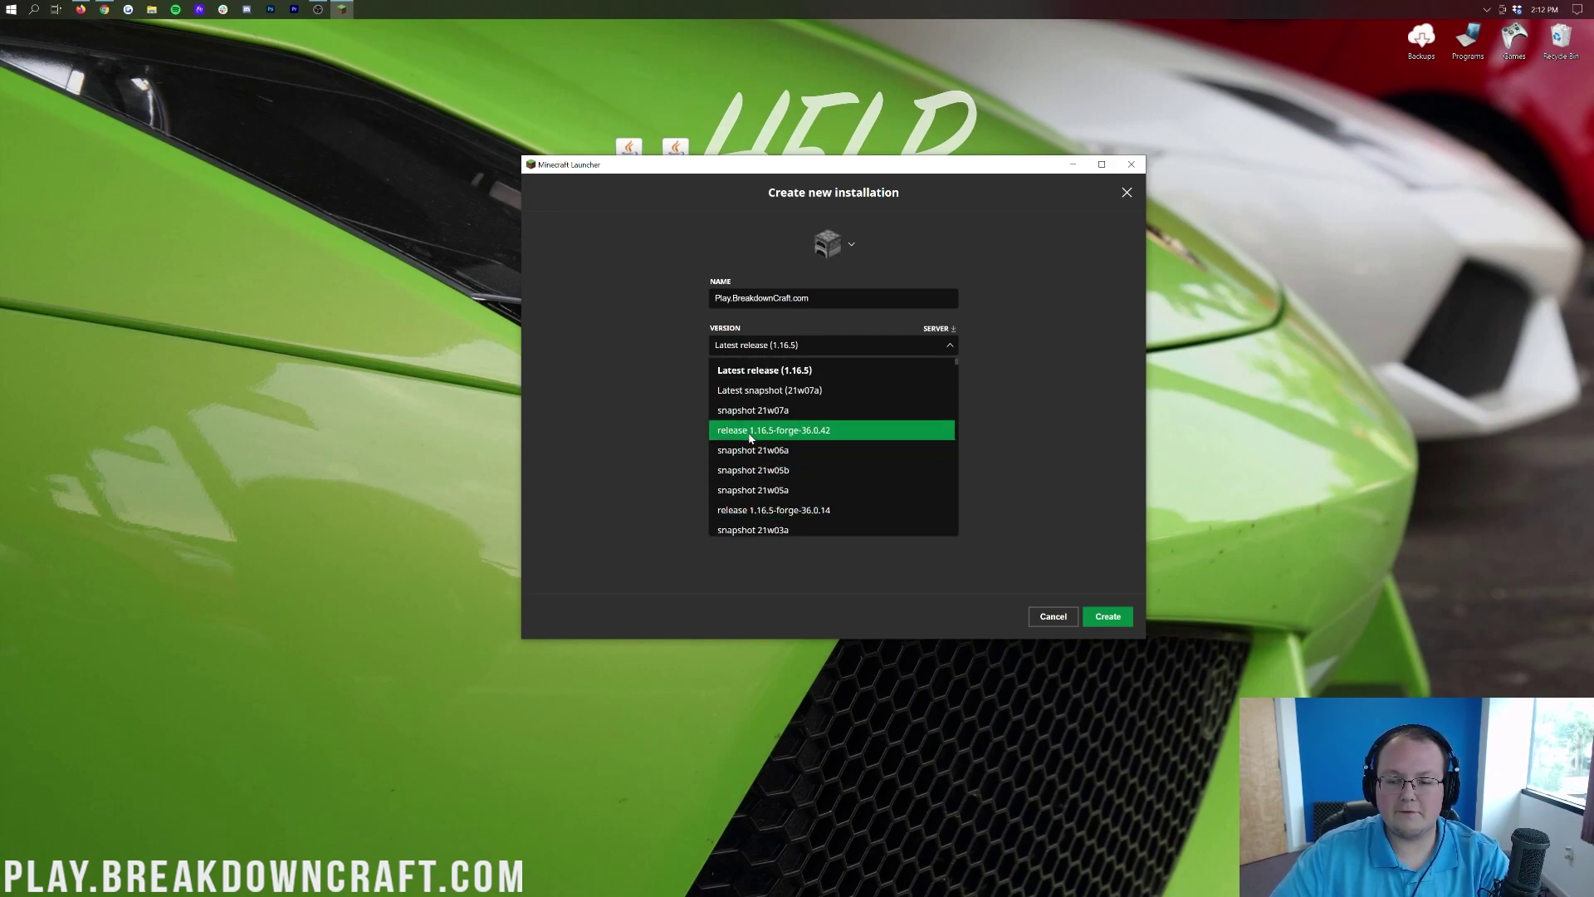
{"action": "left_click", "coordinate": [758, 439]}
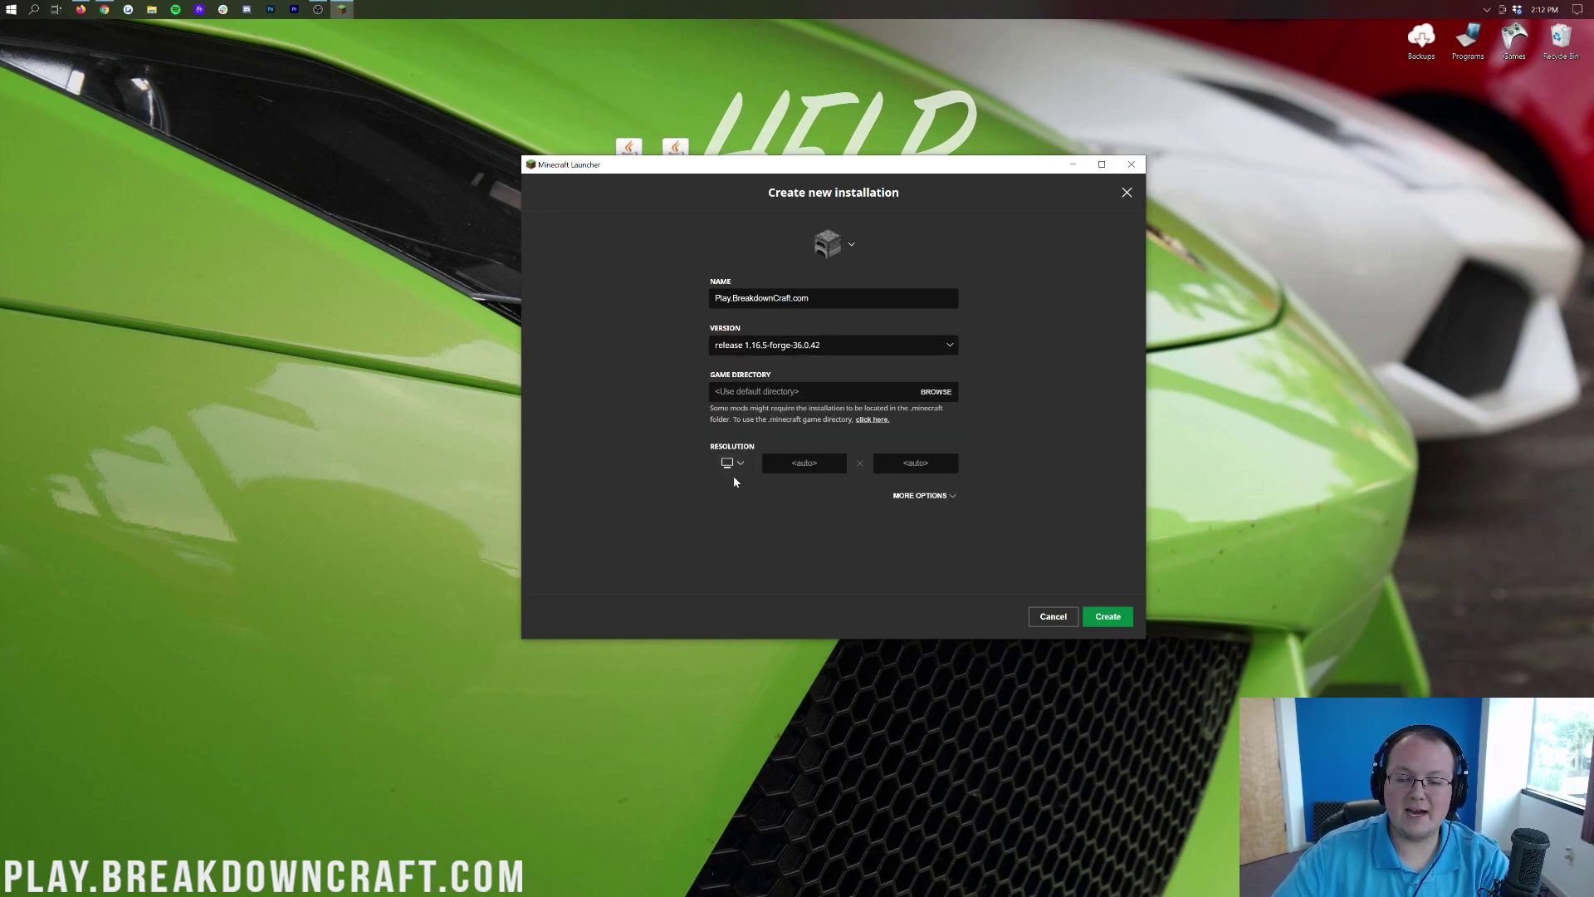
{"action": "left_click", "coordinate": [734, 465]}
{"action": "left_click", "coordinate": [733, 417]}
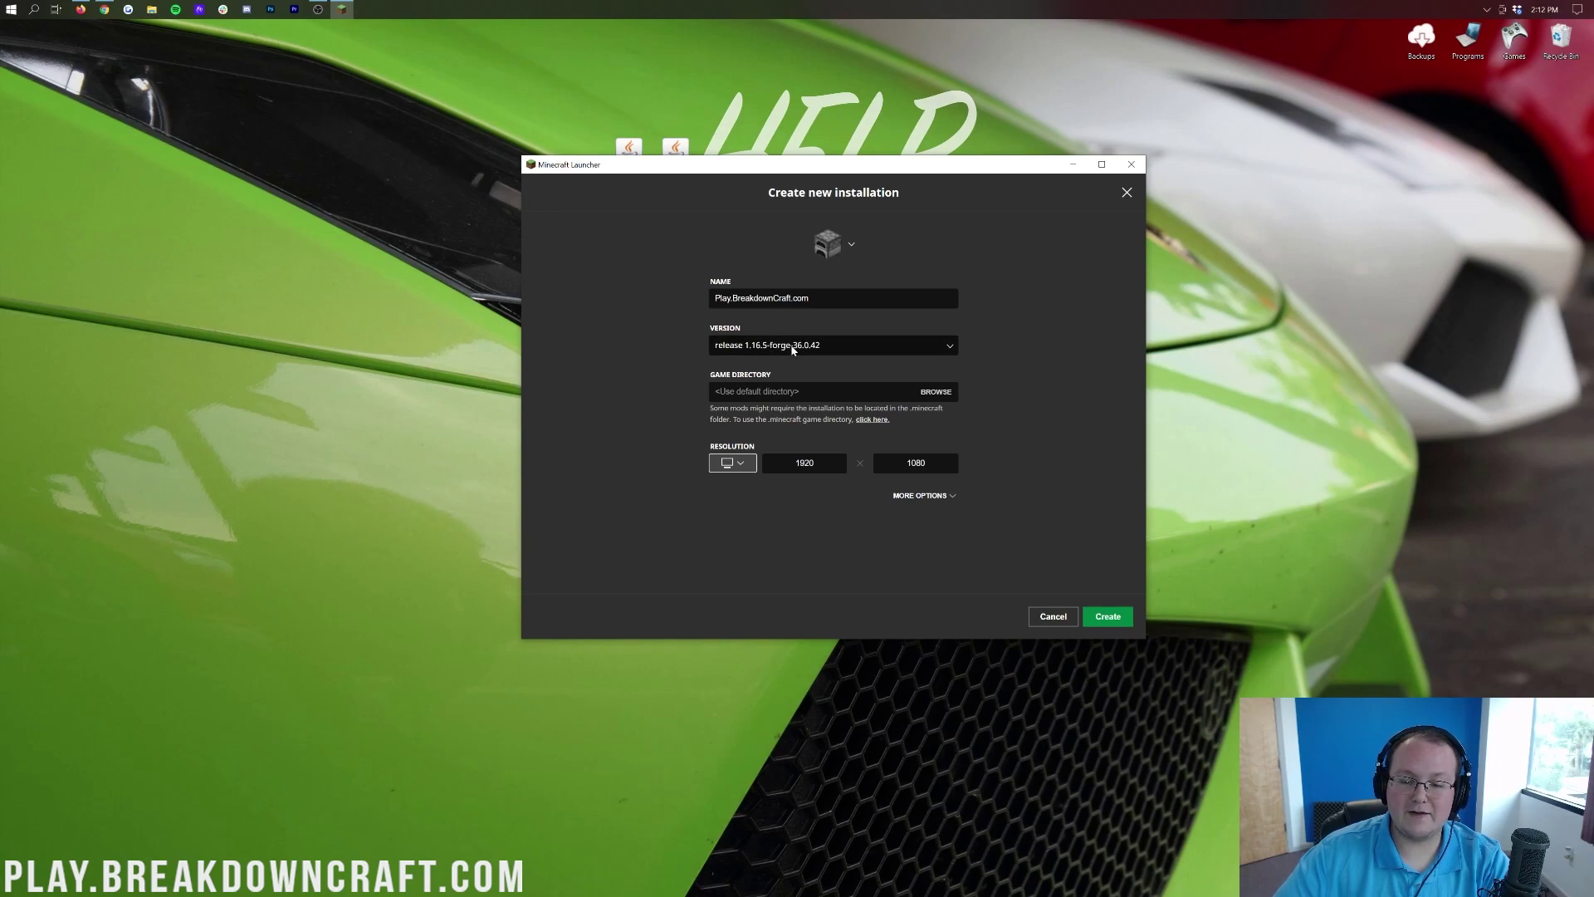
Create the installation and launch Play.BreakdownCraft.com, accepting the modified-installation risks without further warnings.
{"action": "left_click", "coordinate": [1097, 622]}
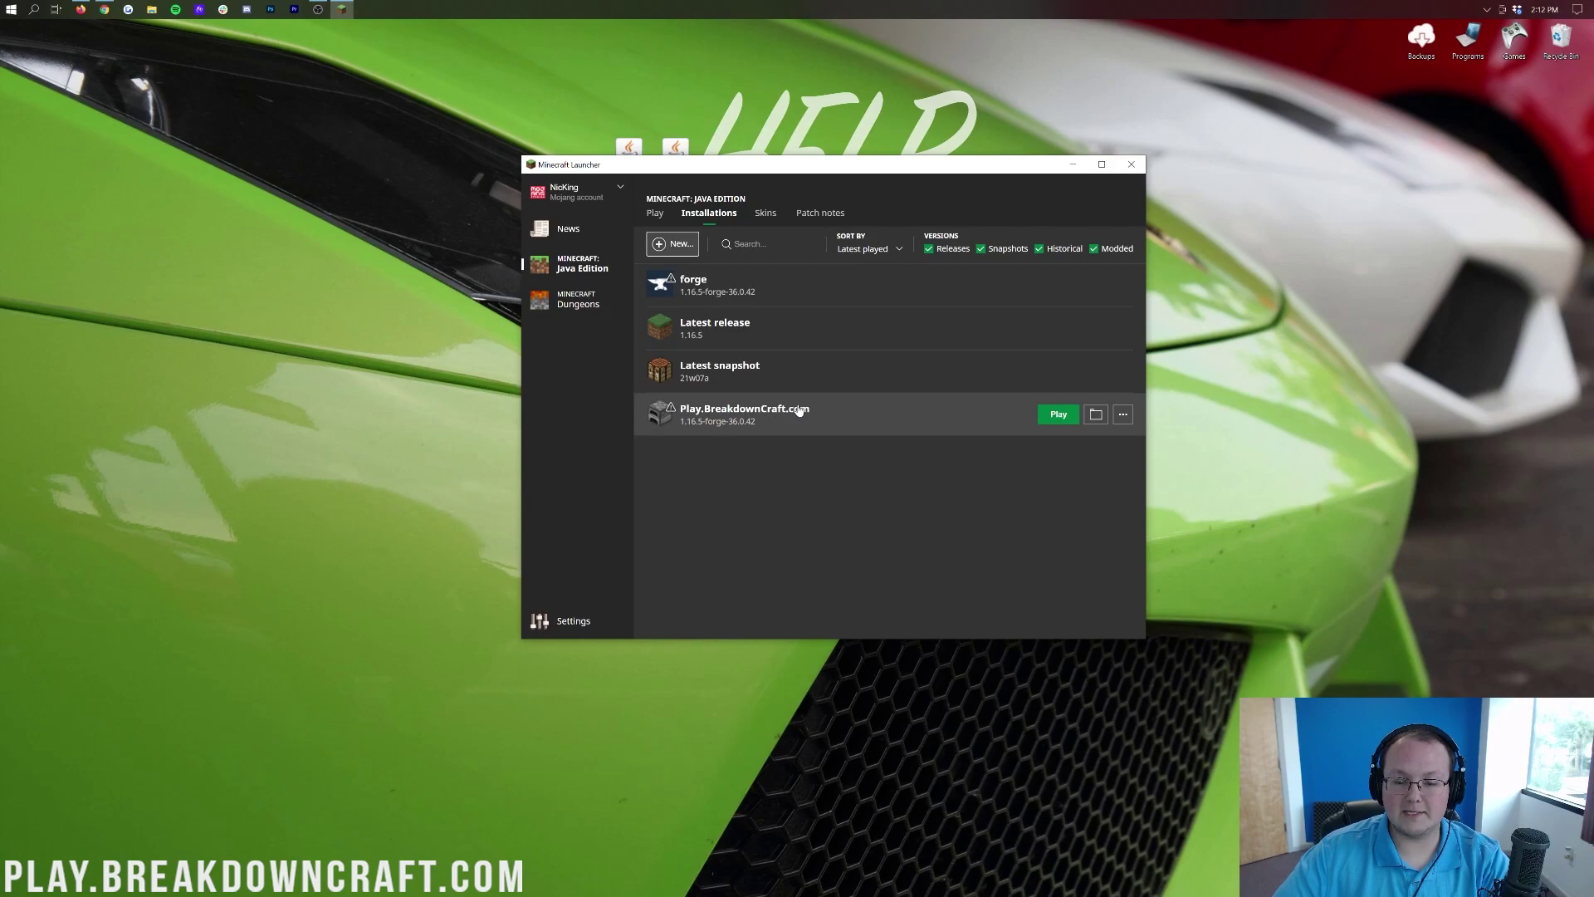
{"action": "left_click", "coordinate": [1059, 419]}
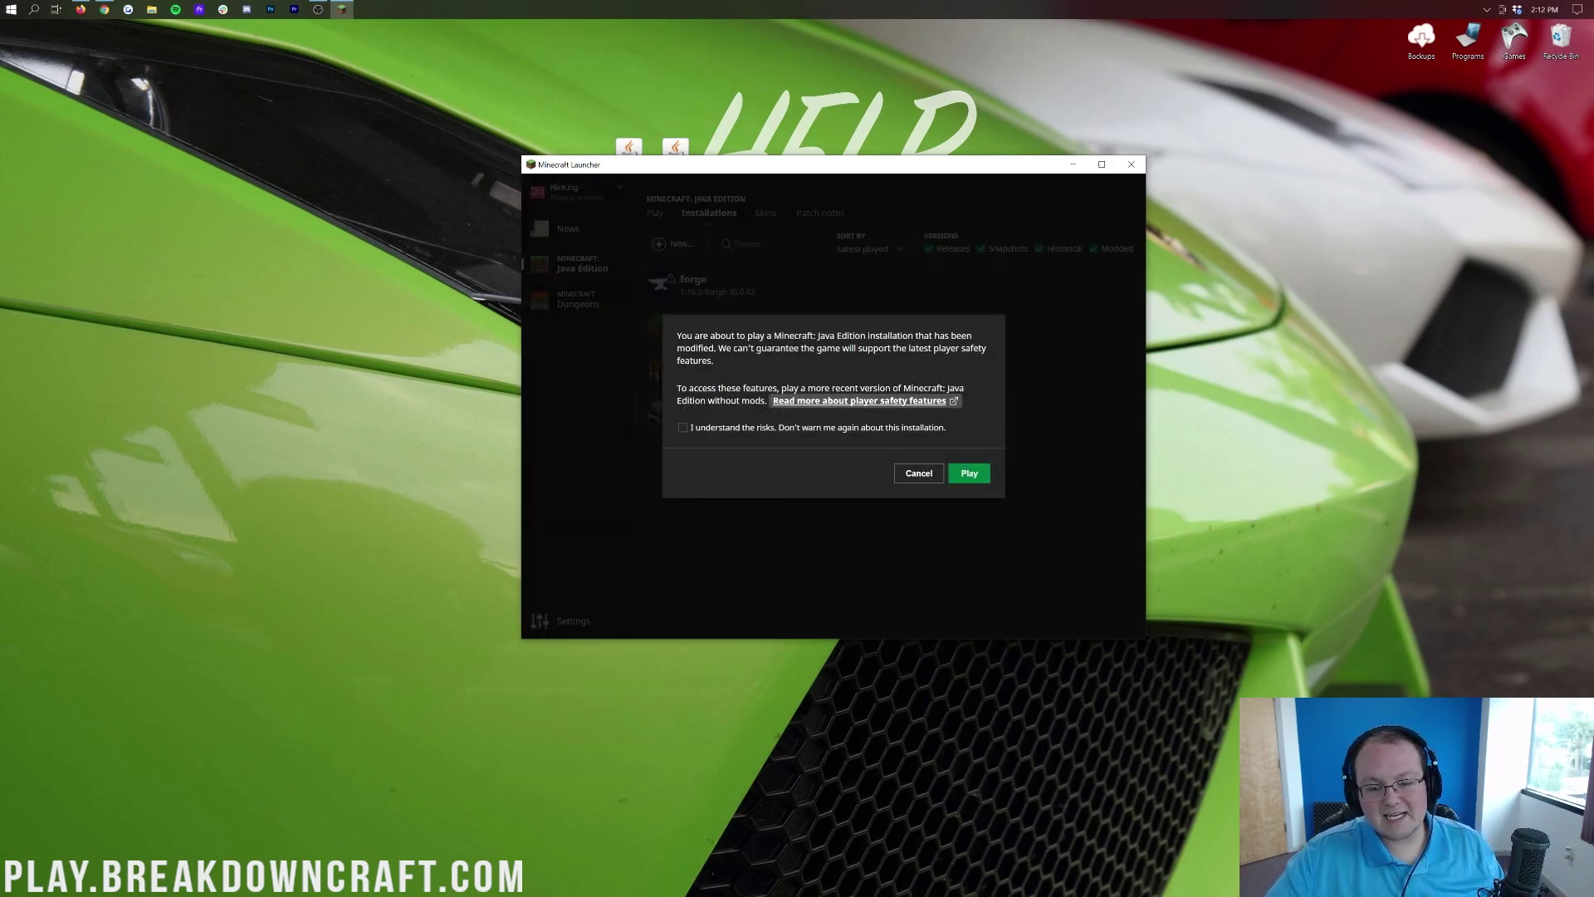
{"action": "left_click", "coordinate": [682, 428]}
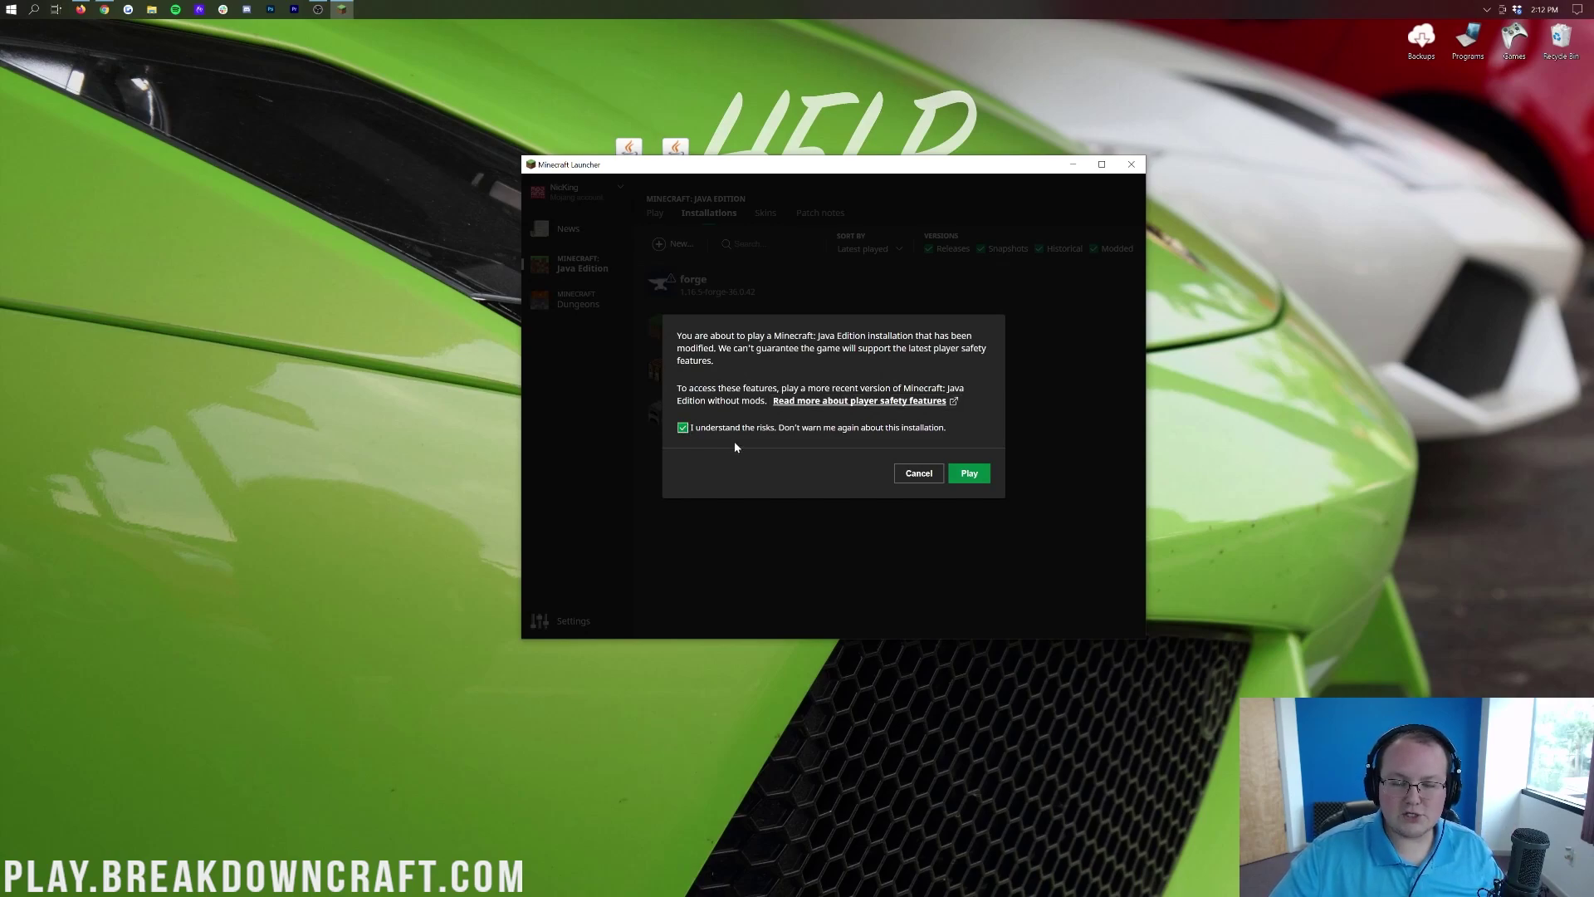
{"action": "left_click", "coordinate": [968, 474]}
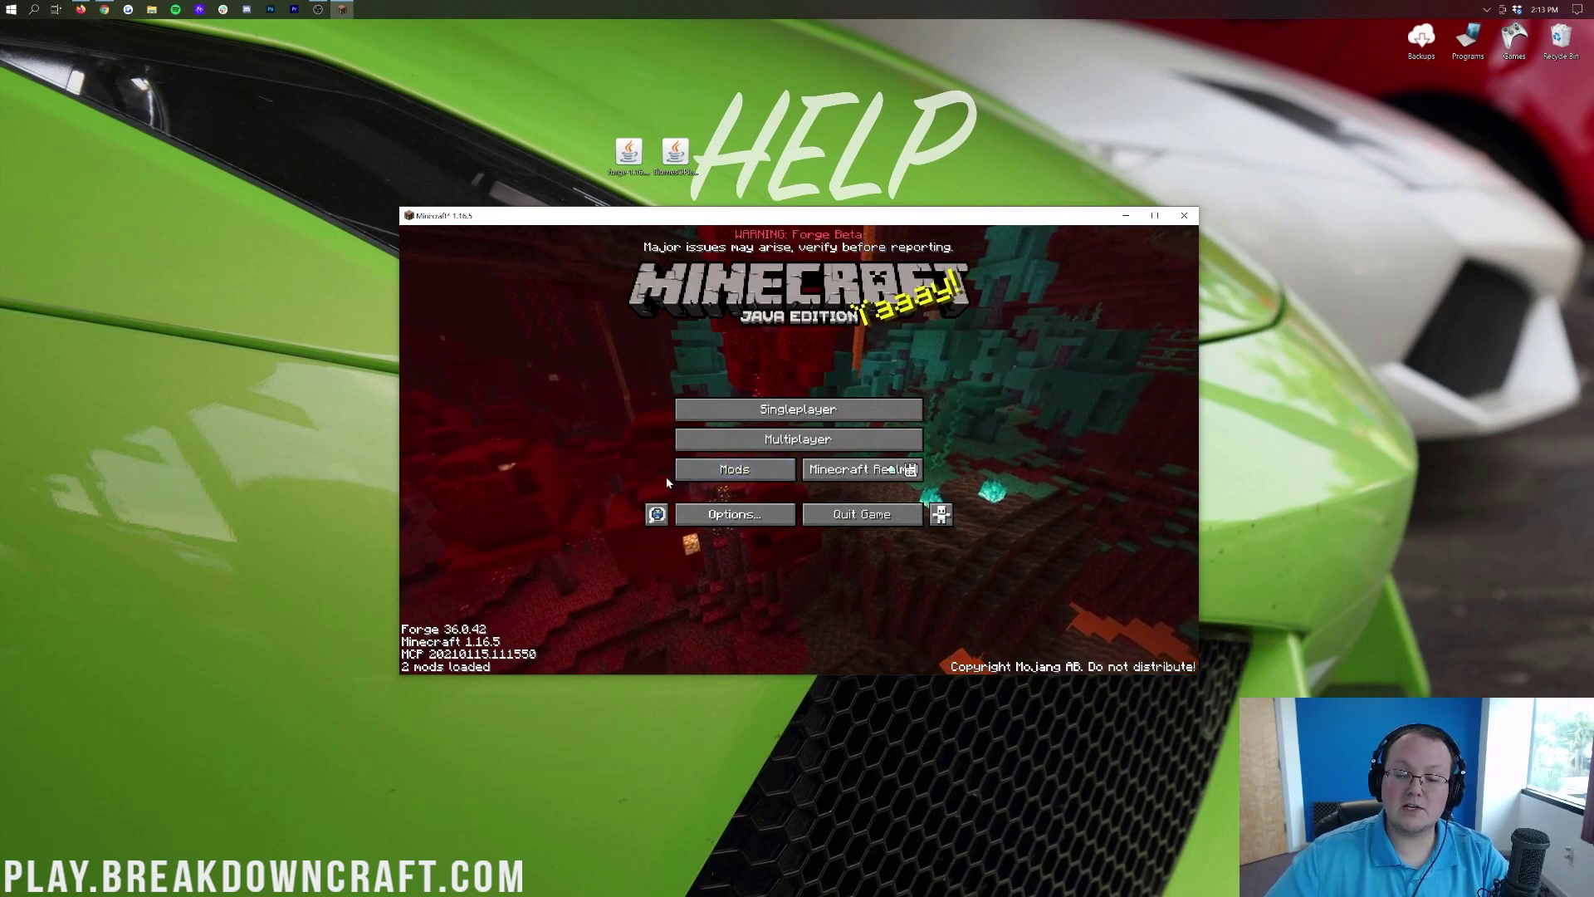
Open the mods folder from the game's mod list and move the Biomes O' Plenty jar from the desktop into it.
{"action": "left_click", "coordinate": [735, 474]}
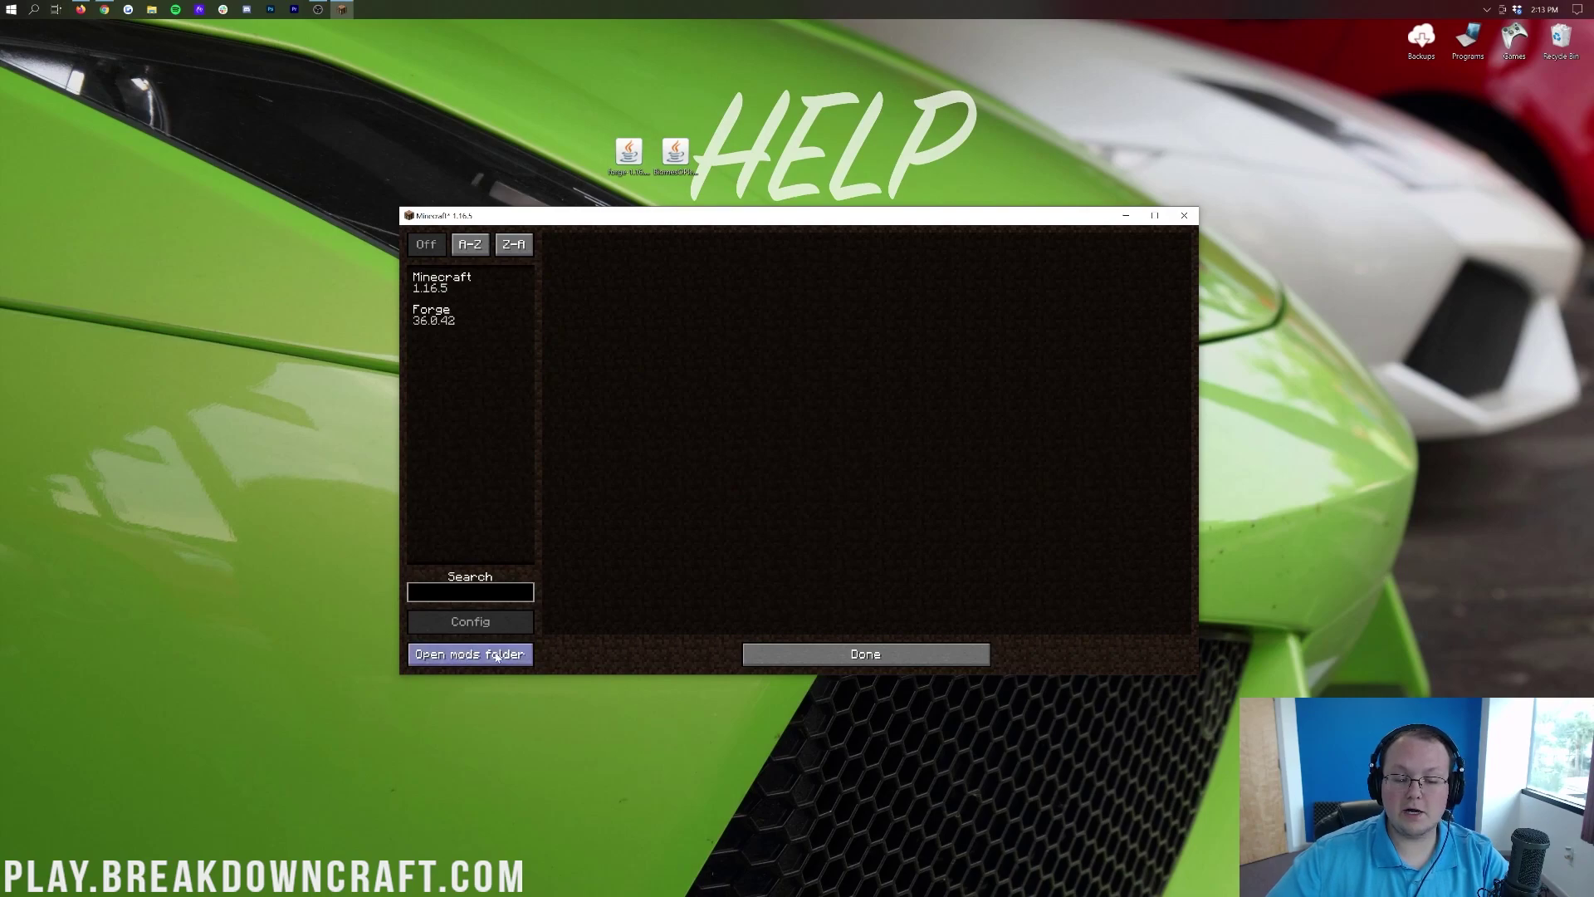
{"action": "left_click", "coordinate": [830, 654]}
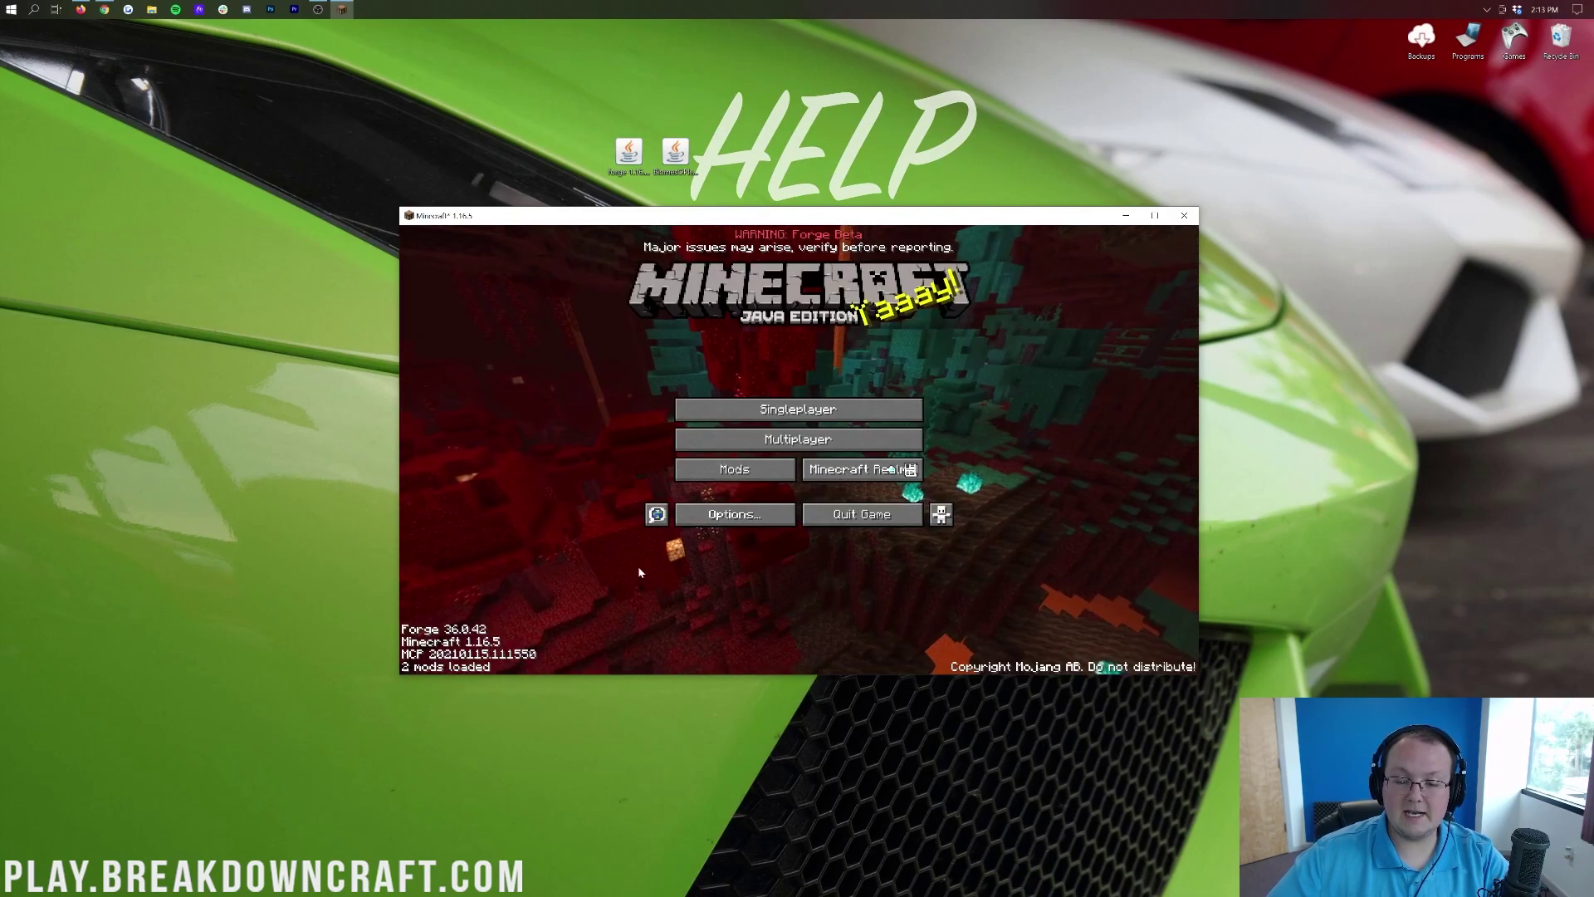
{"action": "left_click", "coordinate": [737, 470]}
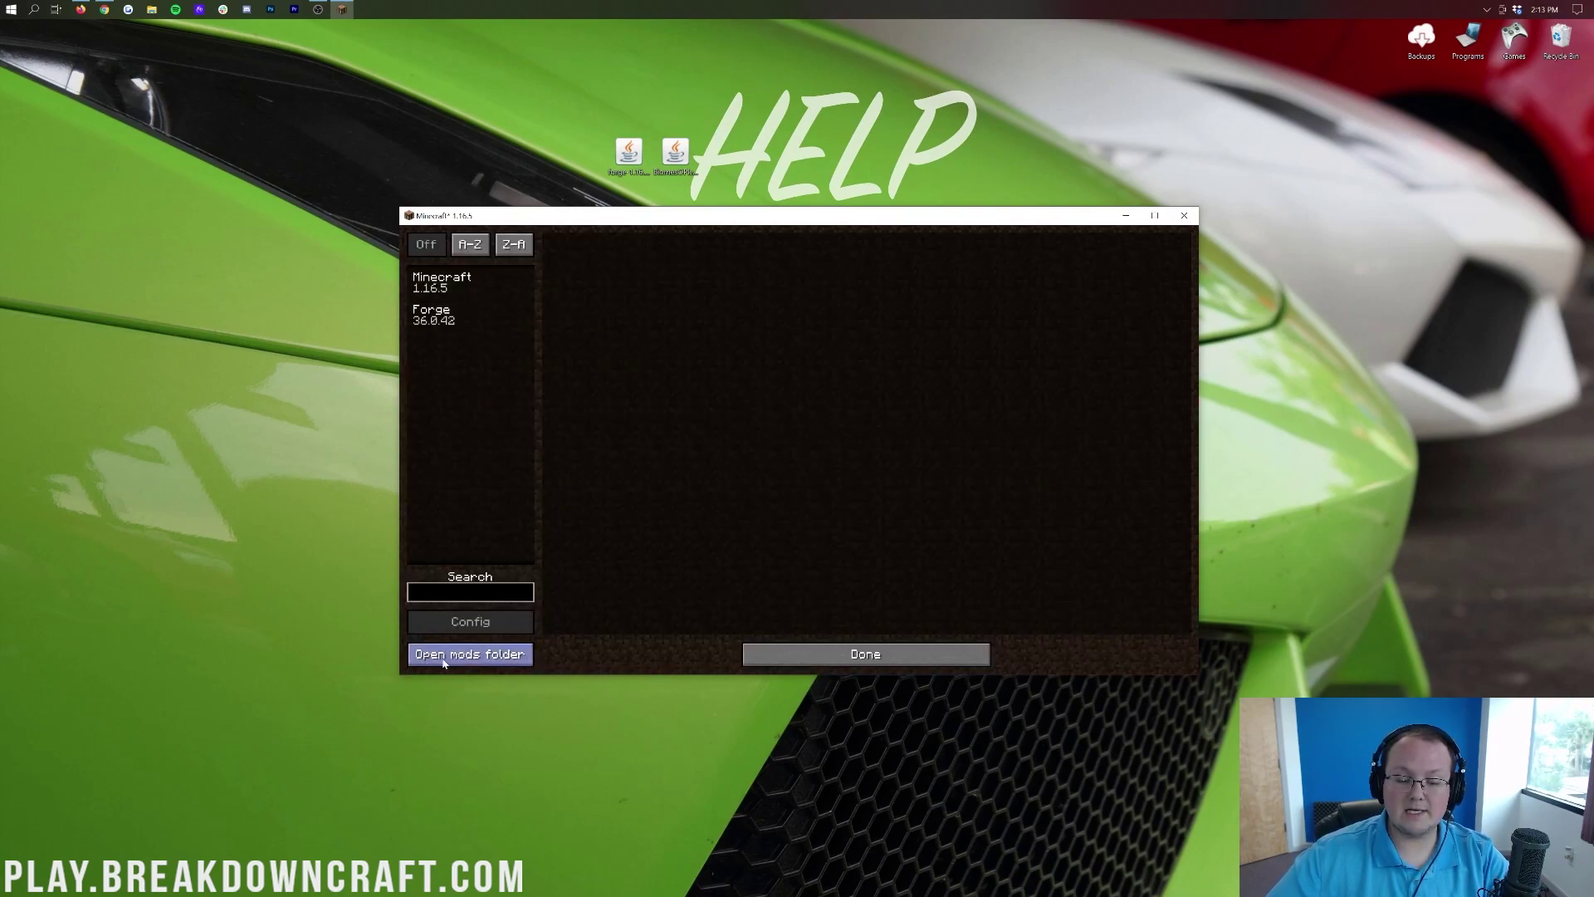
{"action": "left_click", "coordinate": [471, 655]}
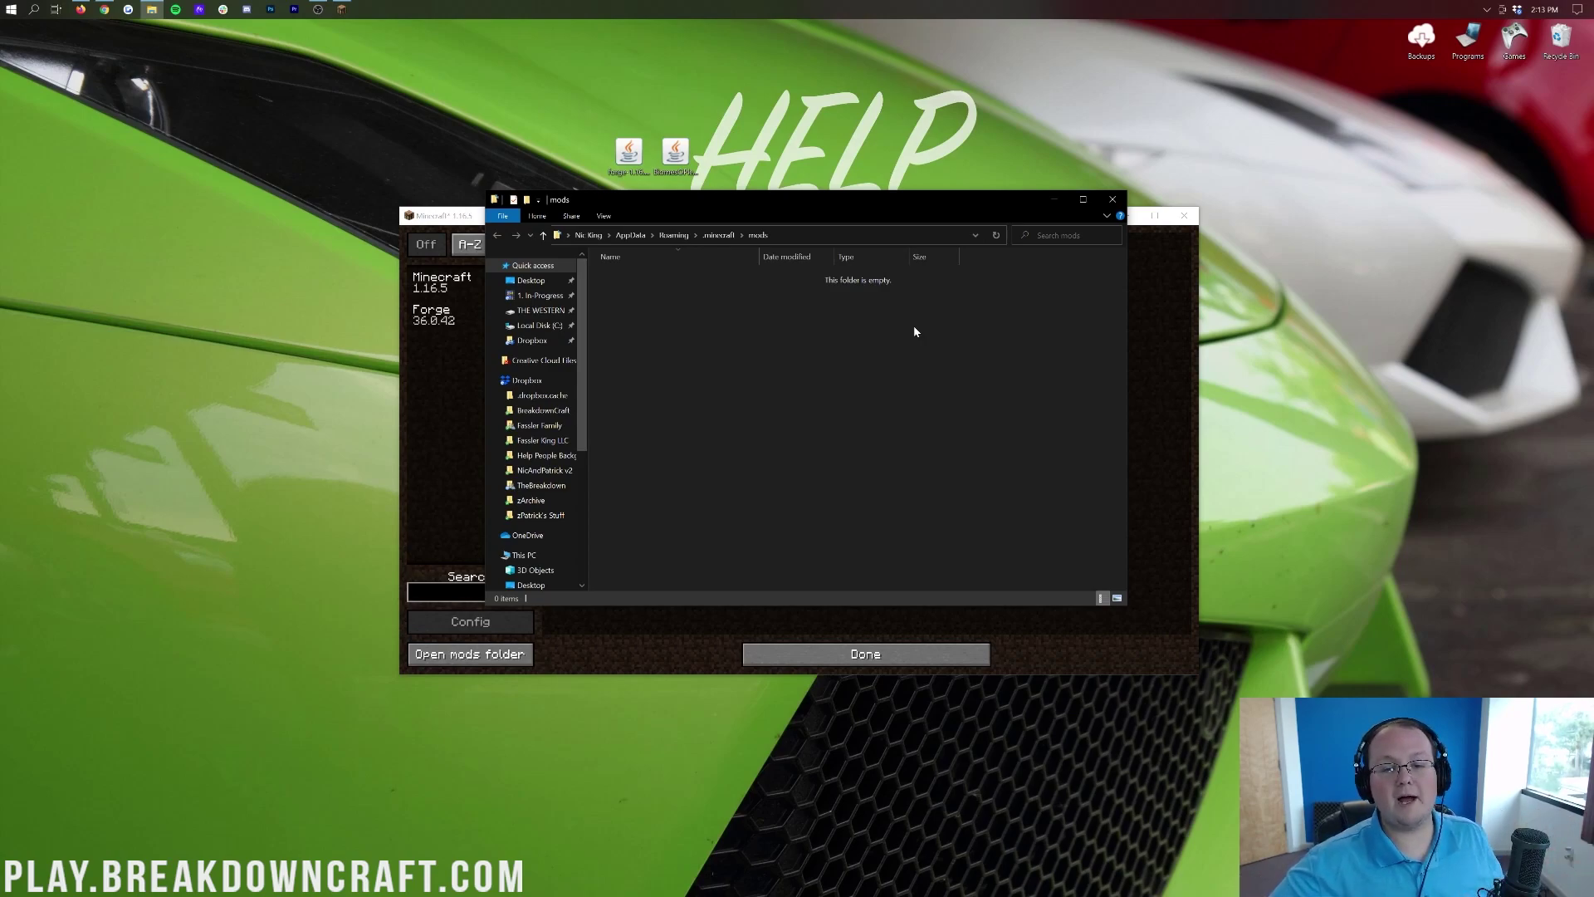
{"action": "left_click_drag", "start_coordinate": [695, 177], "coordinate": [818, 477]}
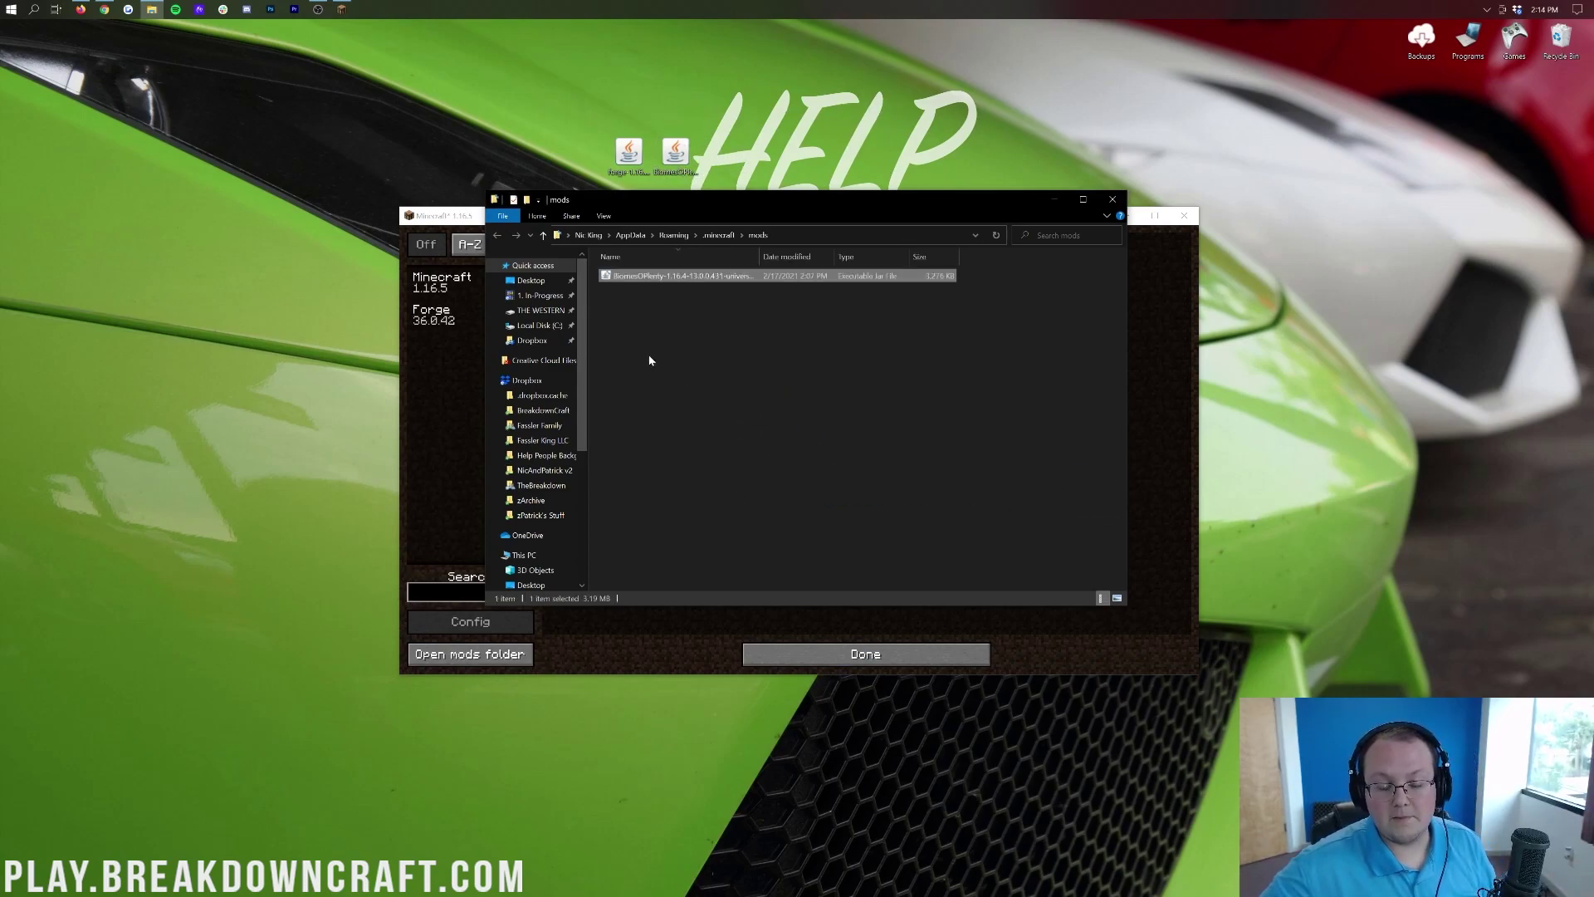
Return to the Minecraft window, leave the mod list and quit the game.
{"action": "left_click", "coordinate": [1154, 340]}
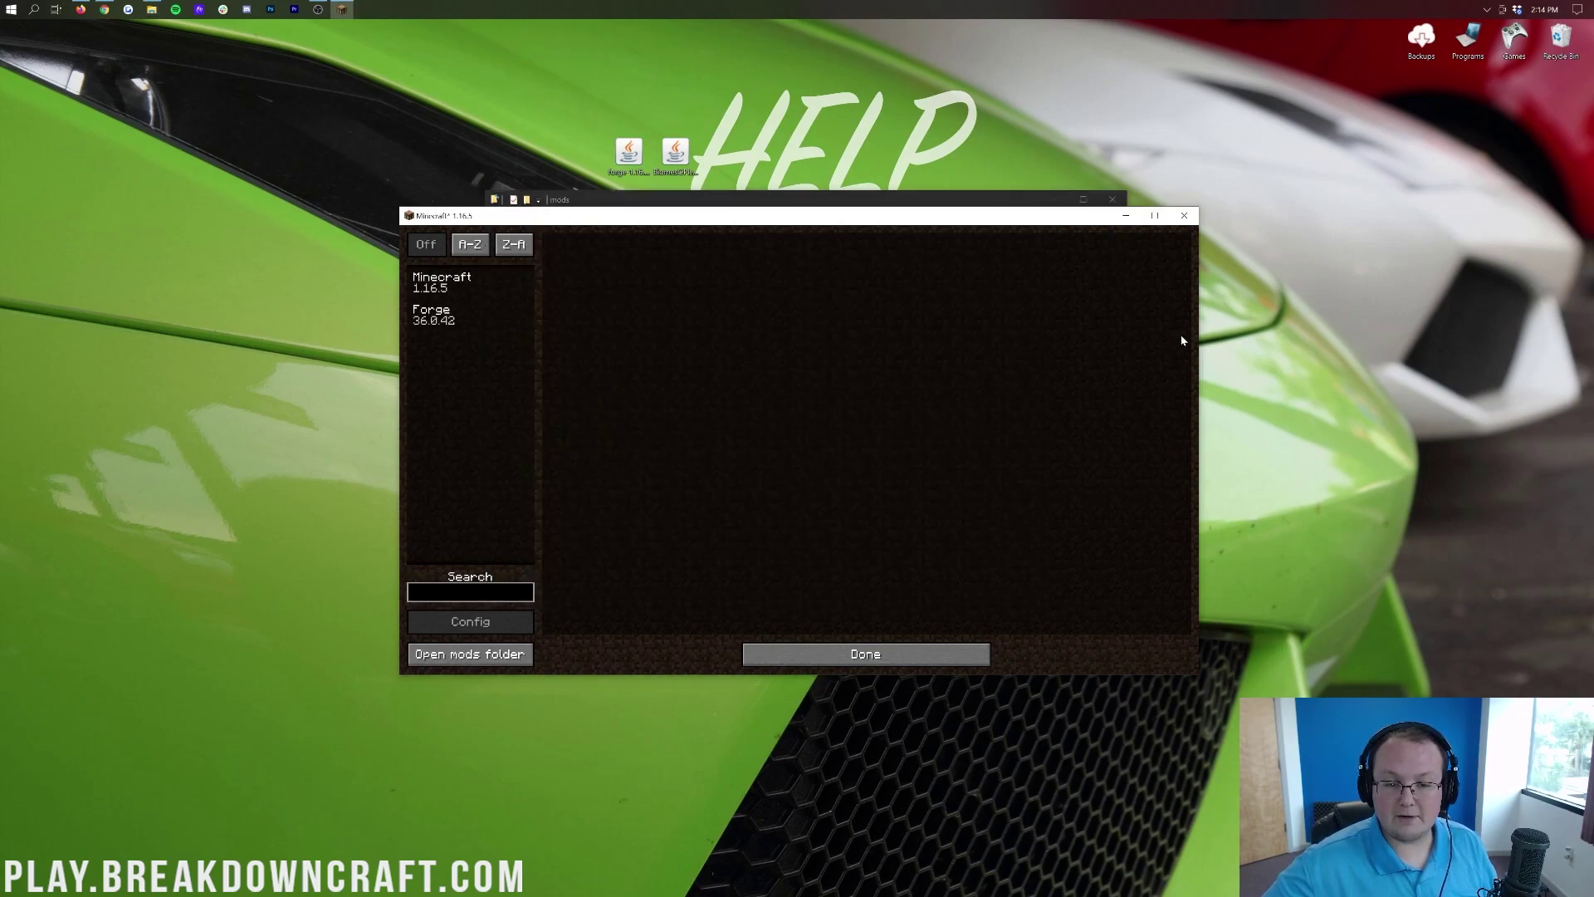
{"action": "left_click", "coordinate": [945, 650]}
{"action": "left_click", "coordinate": [880, 519]}
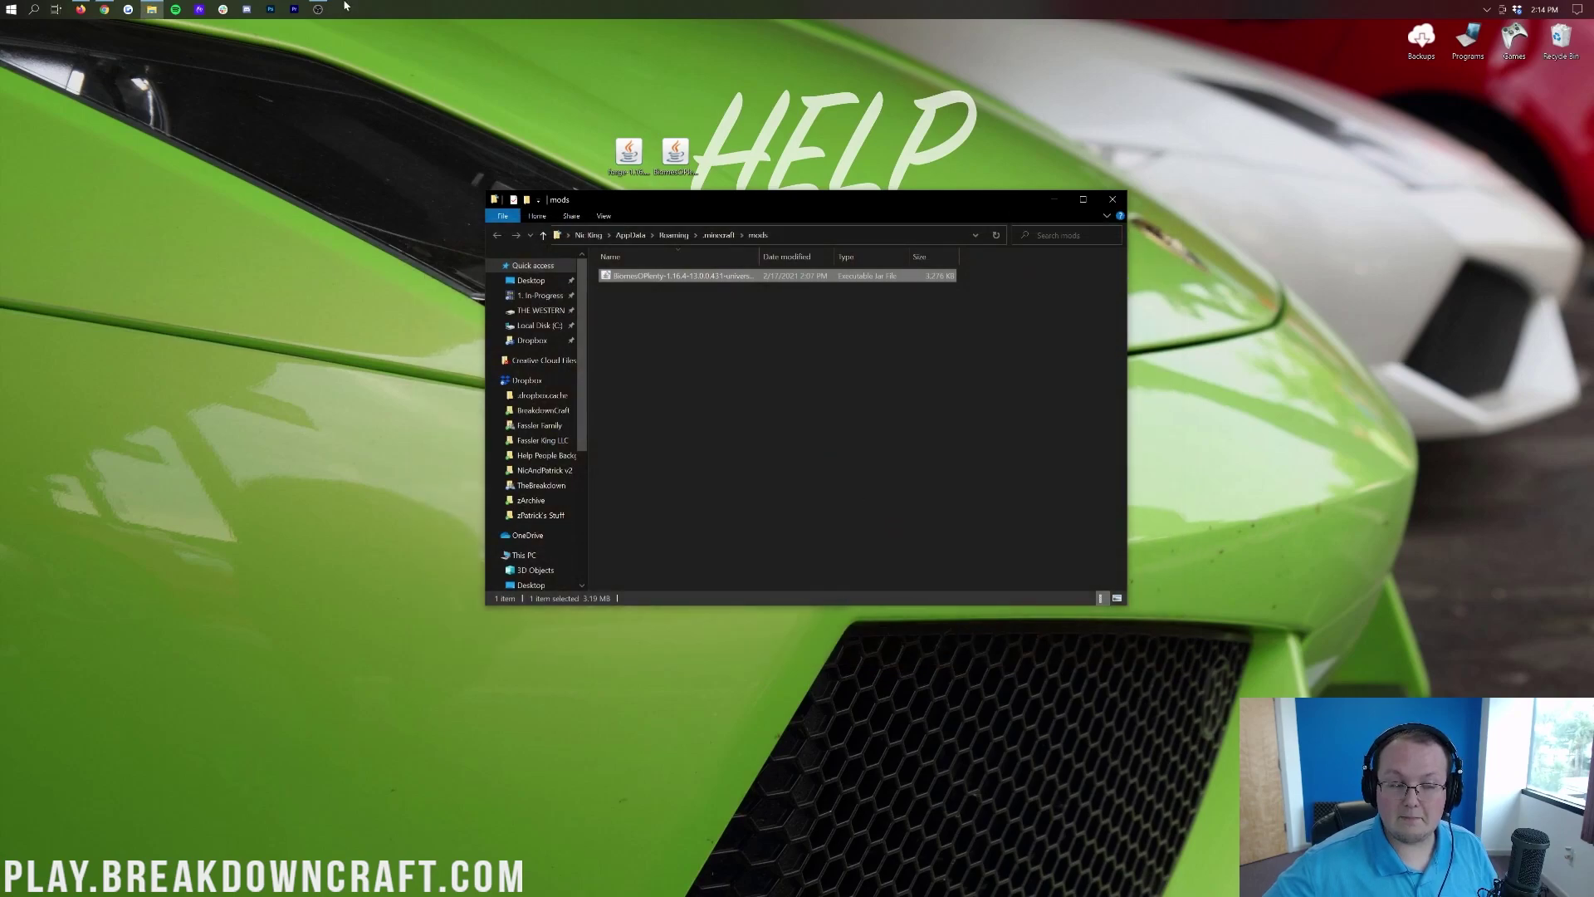
Search Windows for "mine" to reopen the Minecraft Launcher and start the game with the Play.BreakdownCraft.com installation.
{"action": "left_click", "coordinate": [10, 9]}
{"action": "type", "text": "mine"}
{"action": "key", "text": "Return"}
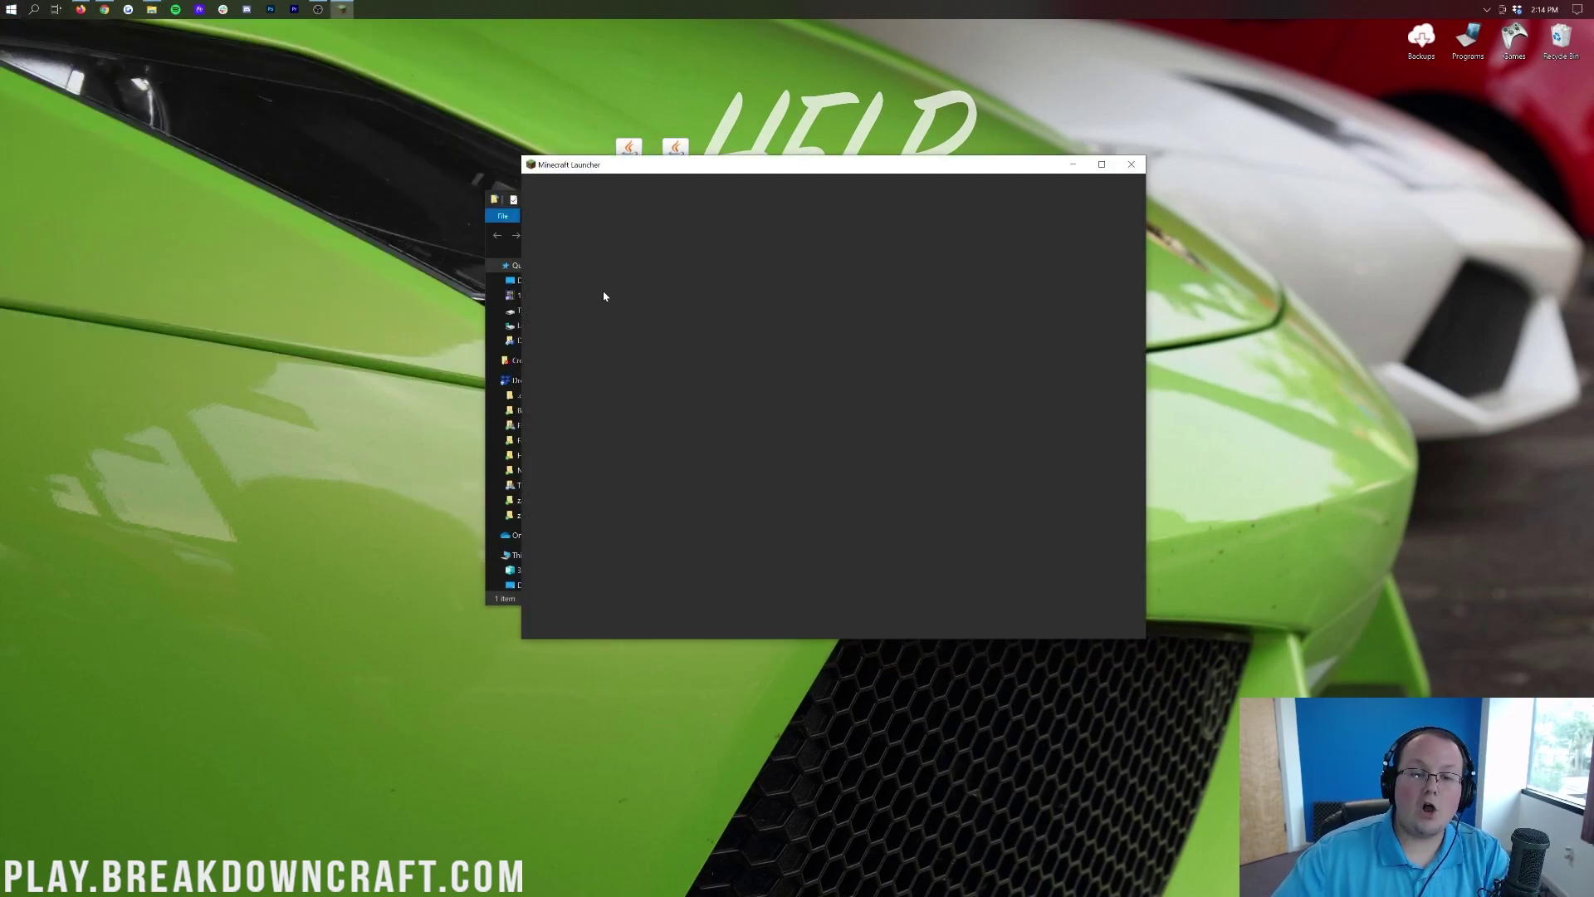
{"action": "left_click", "coordinate": [710, 531]}
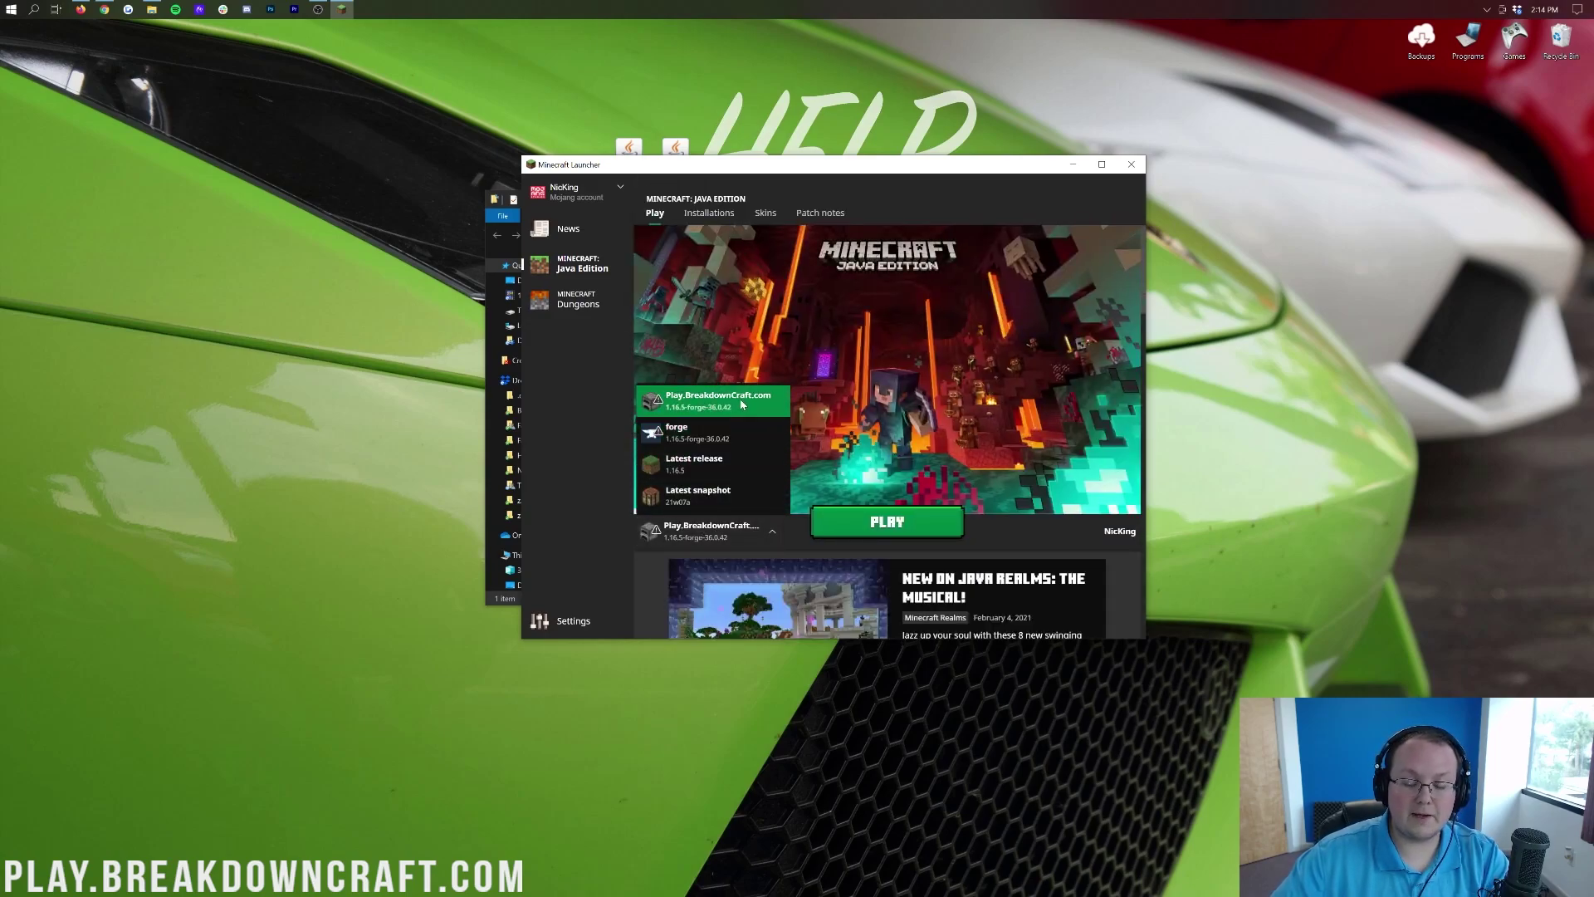
{"action": "left_click", "coordinate": [681, 406]}
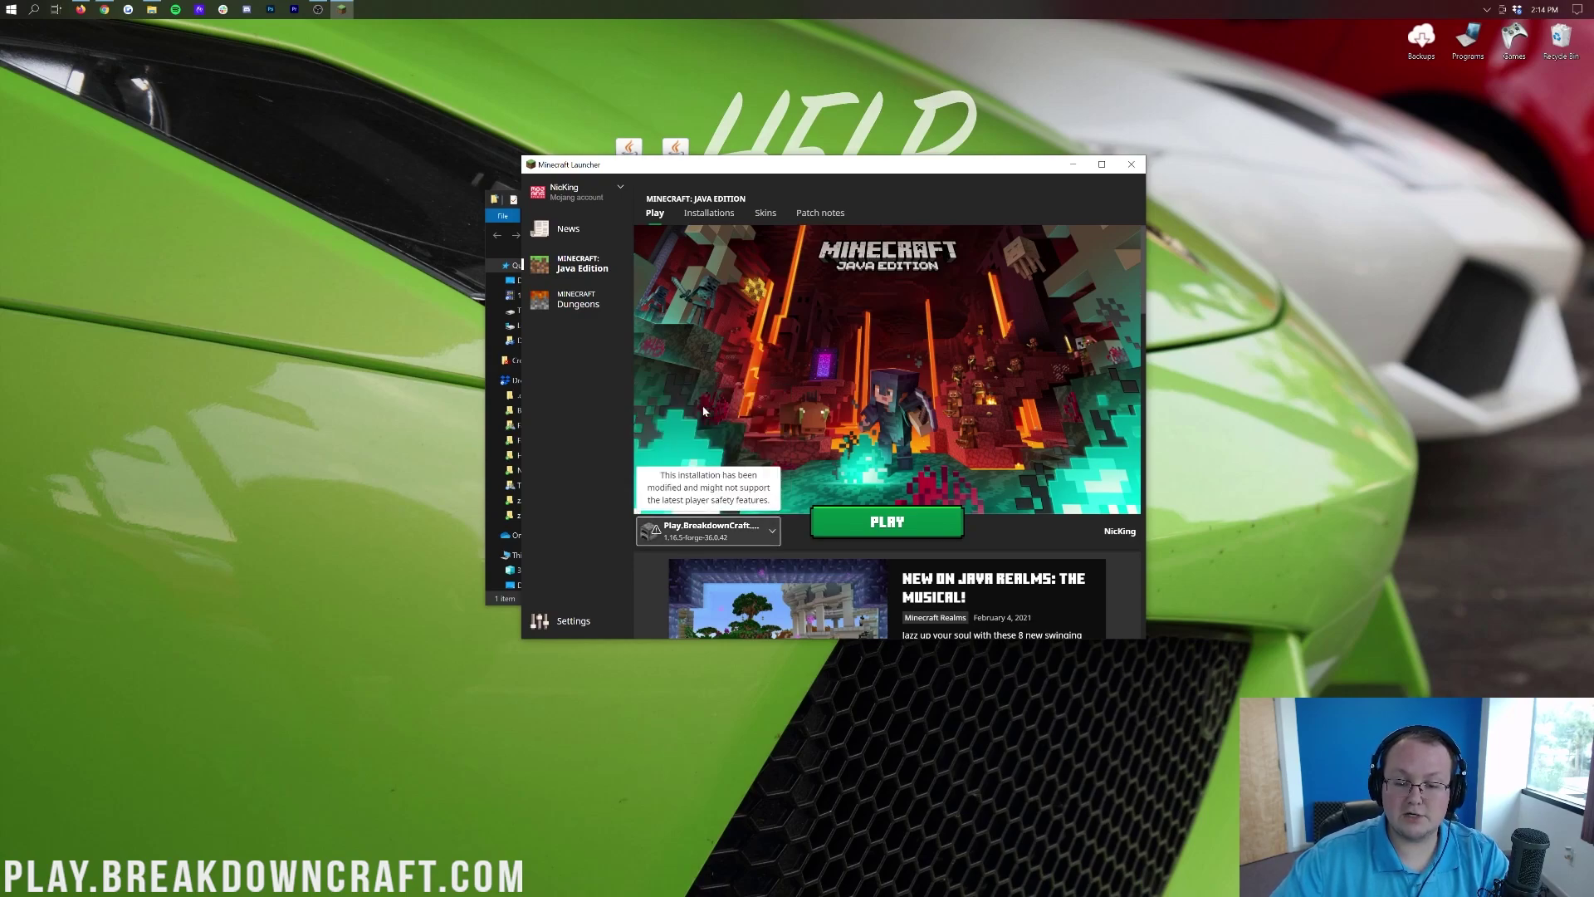
{"action": "left_click", "coordinate": [882, 520]}
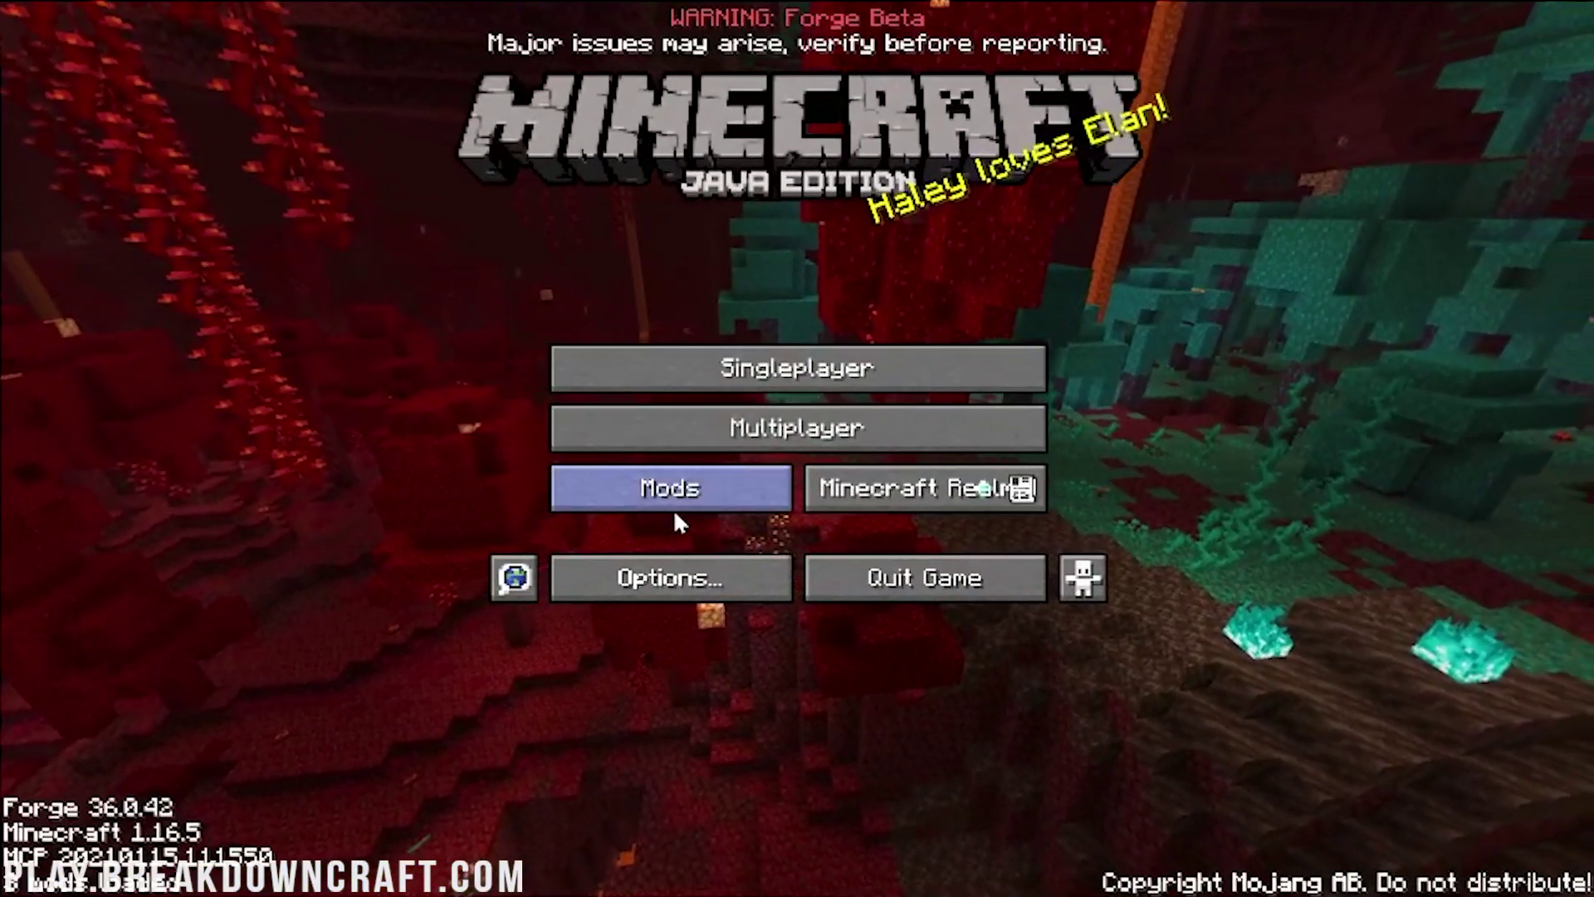
Check the details of Biomes O' Plenty in the game's mod list and return to the title screen.
{"action": "left_click", "coordinate": [674, 506]}
{"action": "left_click", "coordinate": [67, 247]}
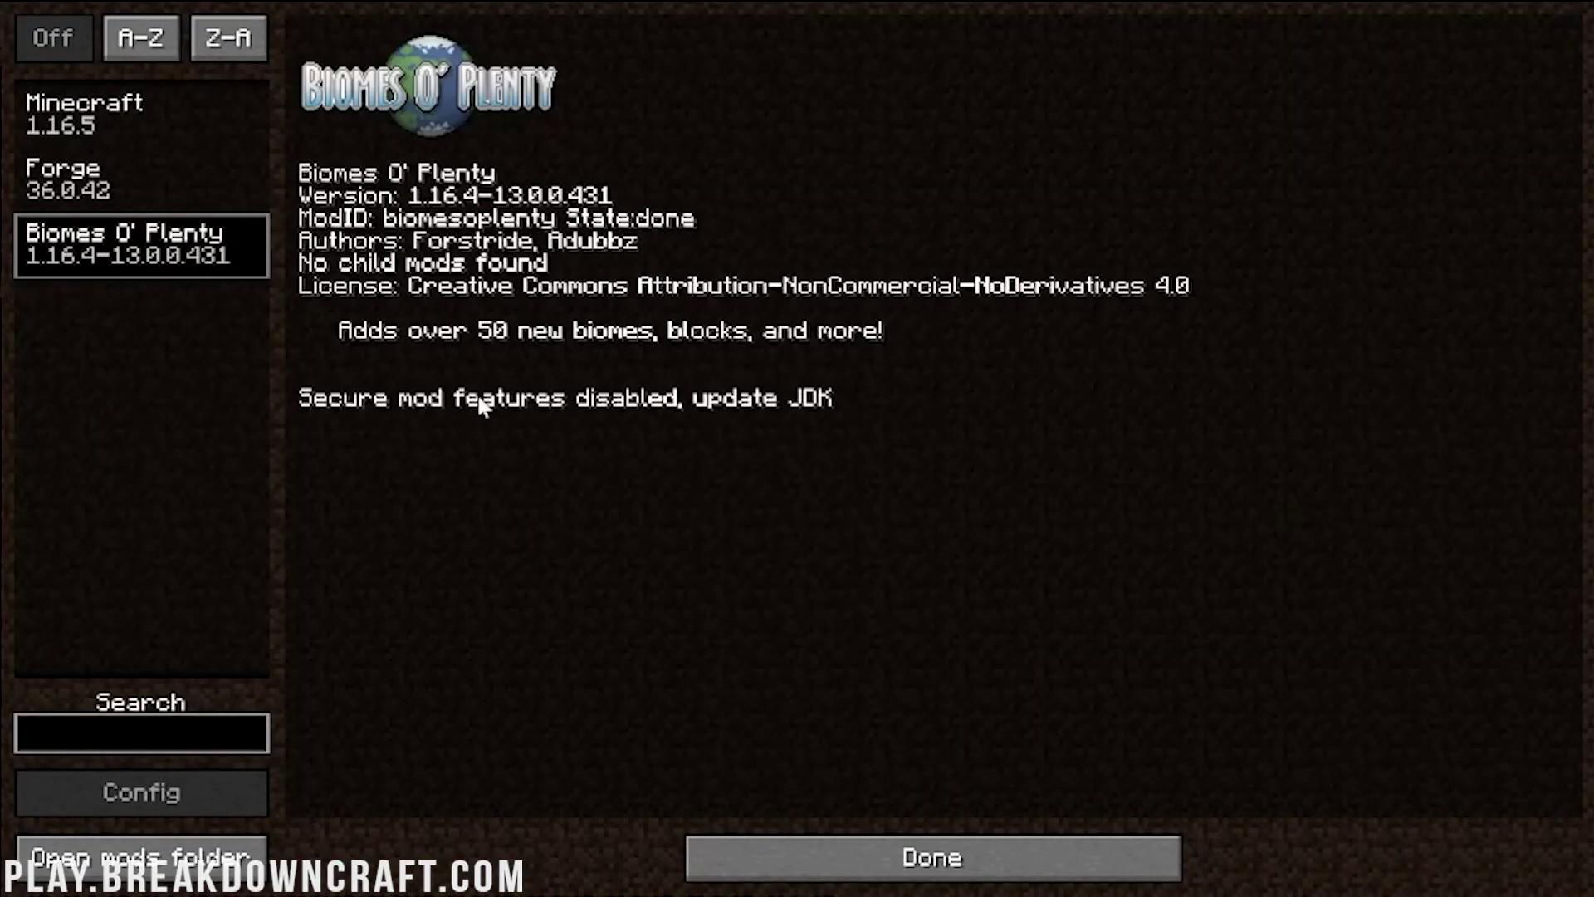
{"action": "left_click", "coordinate": [1001, 851]}
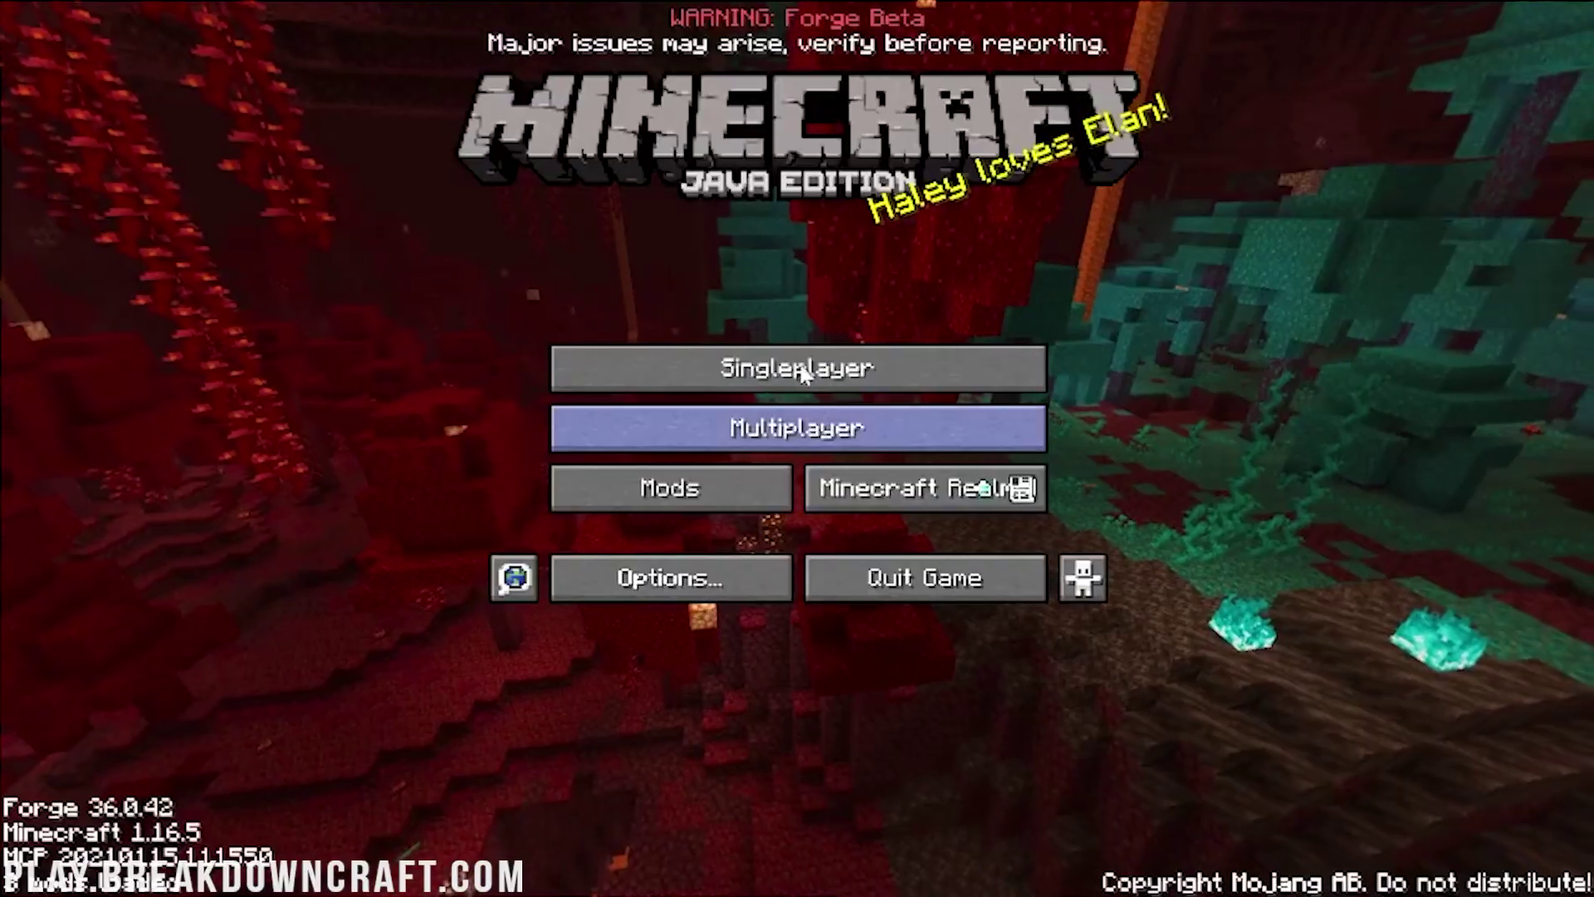
Start a new singleplayer world named Biomes O' Plenty and set its game mode to Creative.
{"action": "left_click", "coordinate": [781, 370]}
{"action": "left_click", "coordinate": [880, 793]}
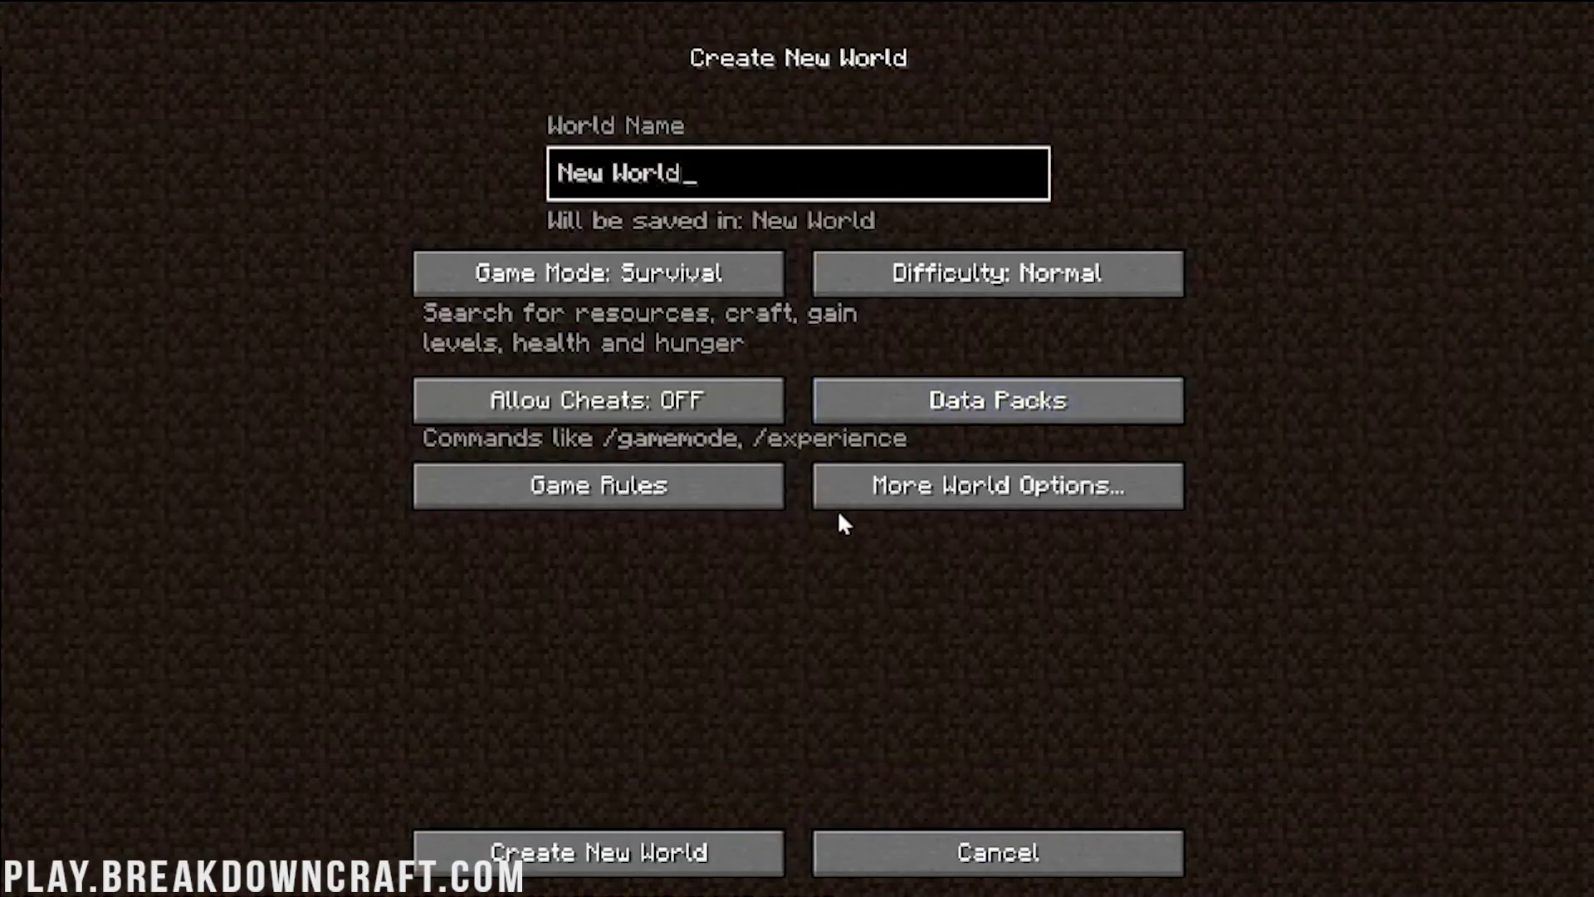
{"action": "key", "text": "ctrl+a"}
{"action": "type", "text": "B"}
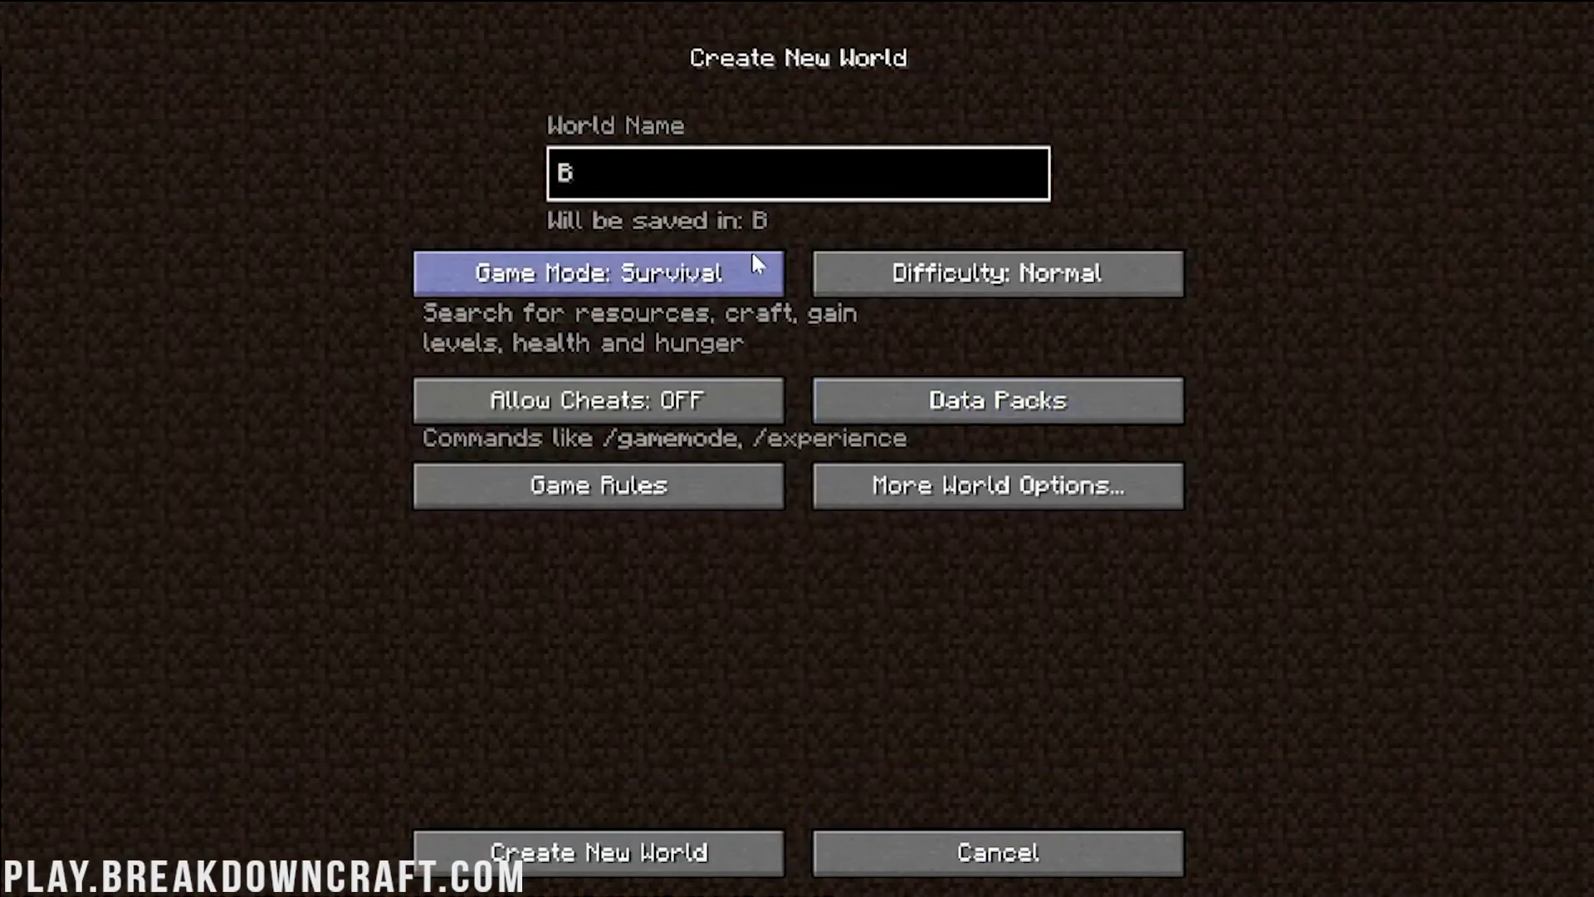
{"action": "type", "text": "iomes O' Plenty"}
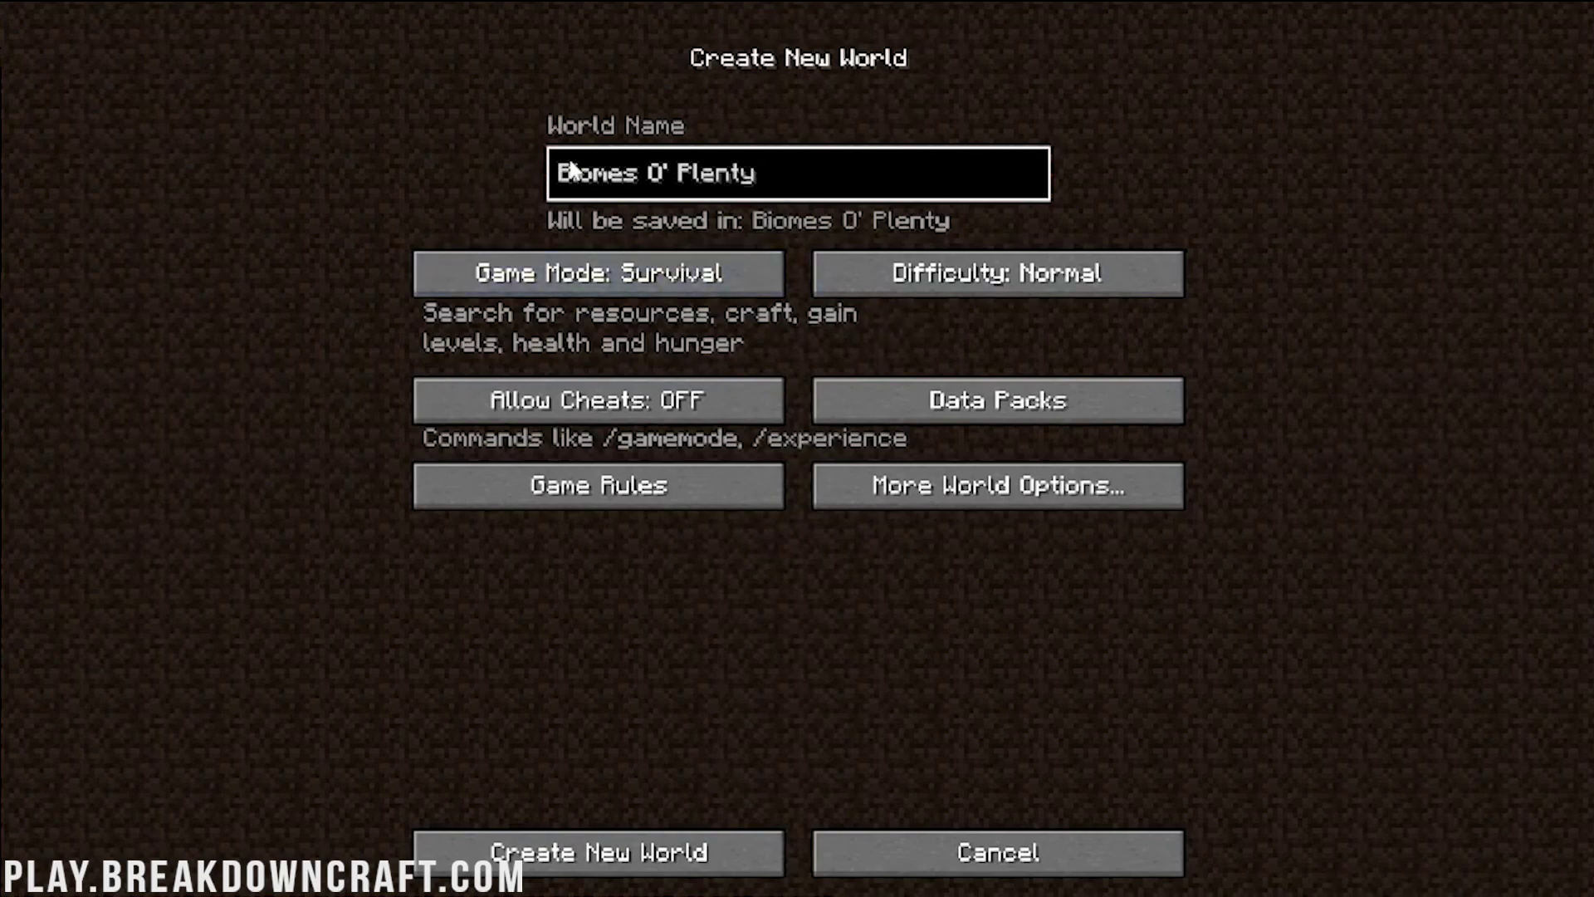
{"action": "left_click", "coordinate": [627, 273]}
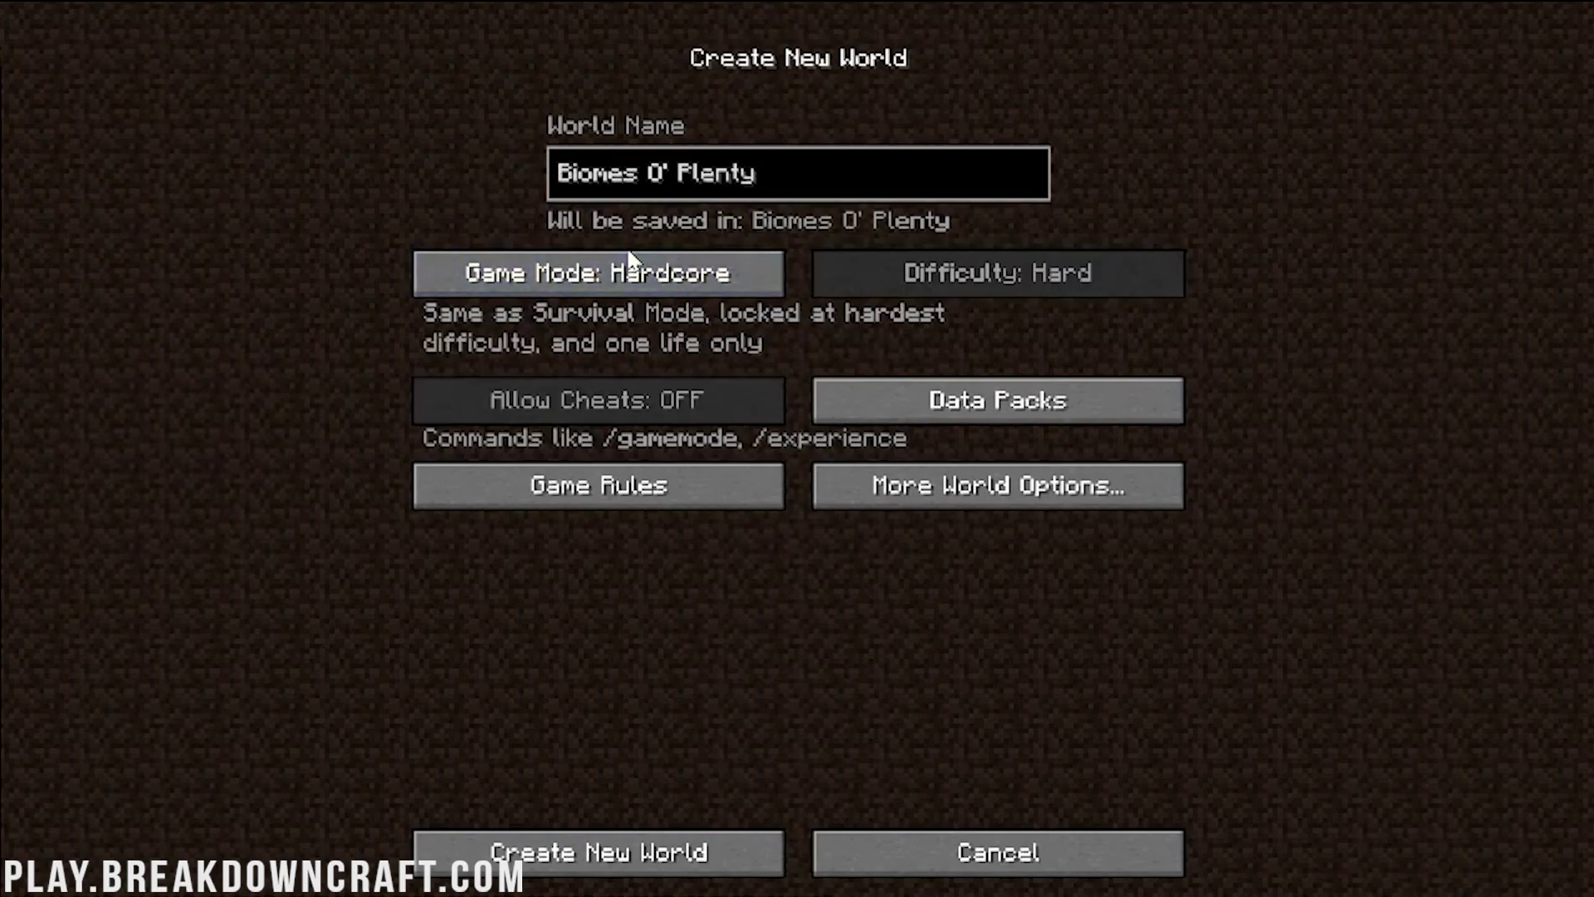
{"action": "left_click", "coordinate": [631, 272]}
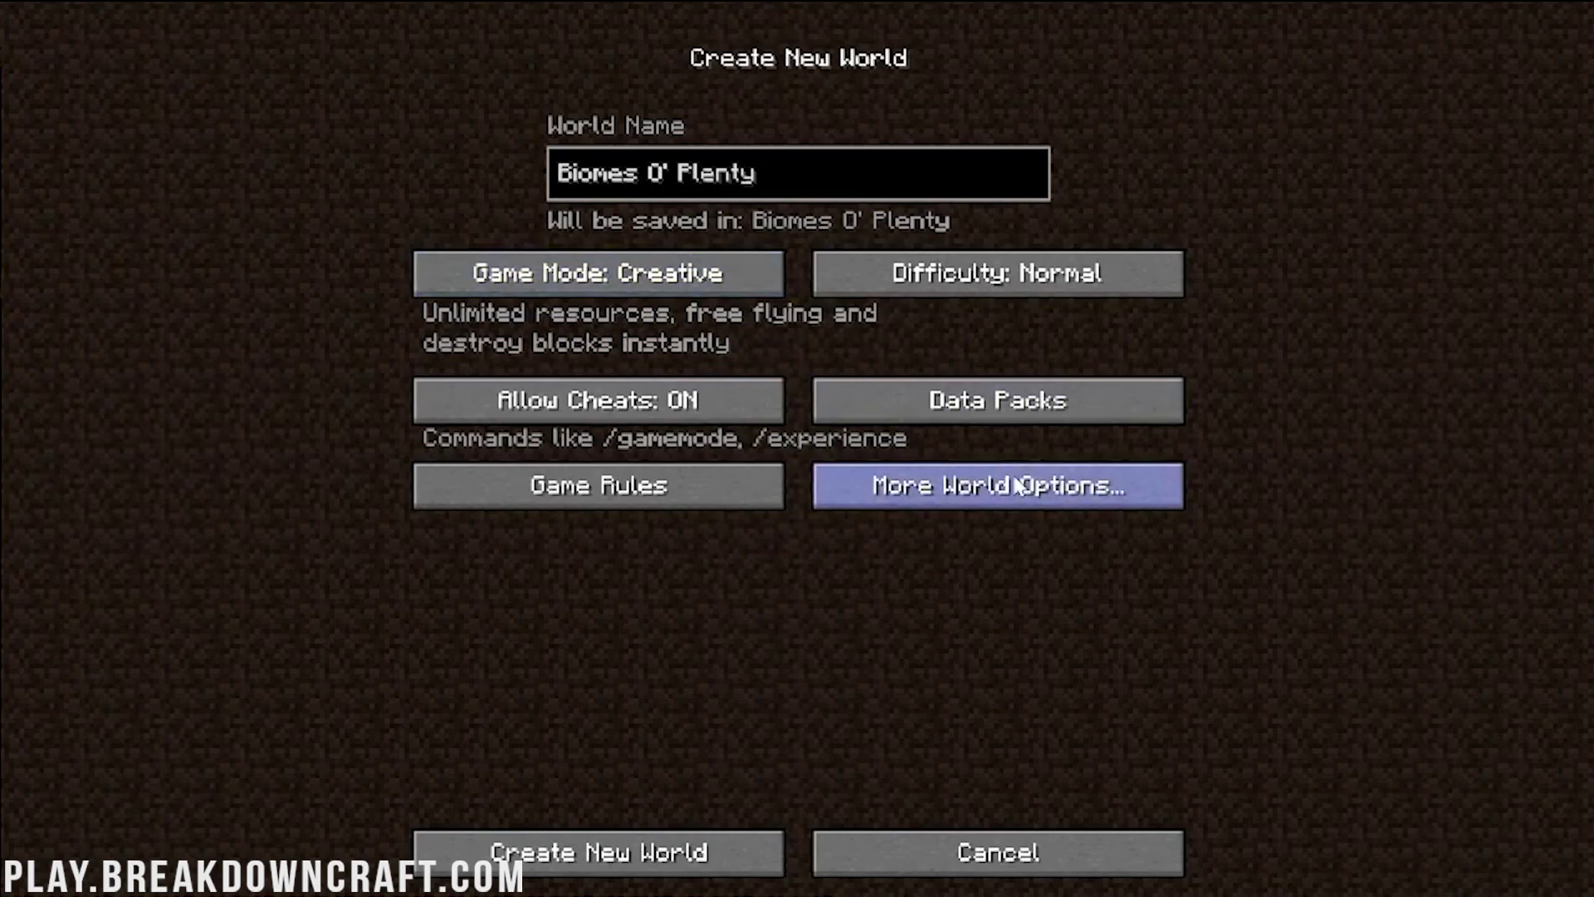
Cycle through the world types back to Biomes O' Plenty and create the world.
{"action": "left_click", "coordinate": [944, 486]}
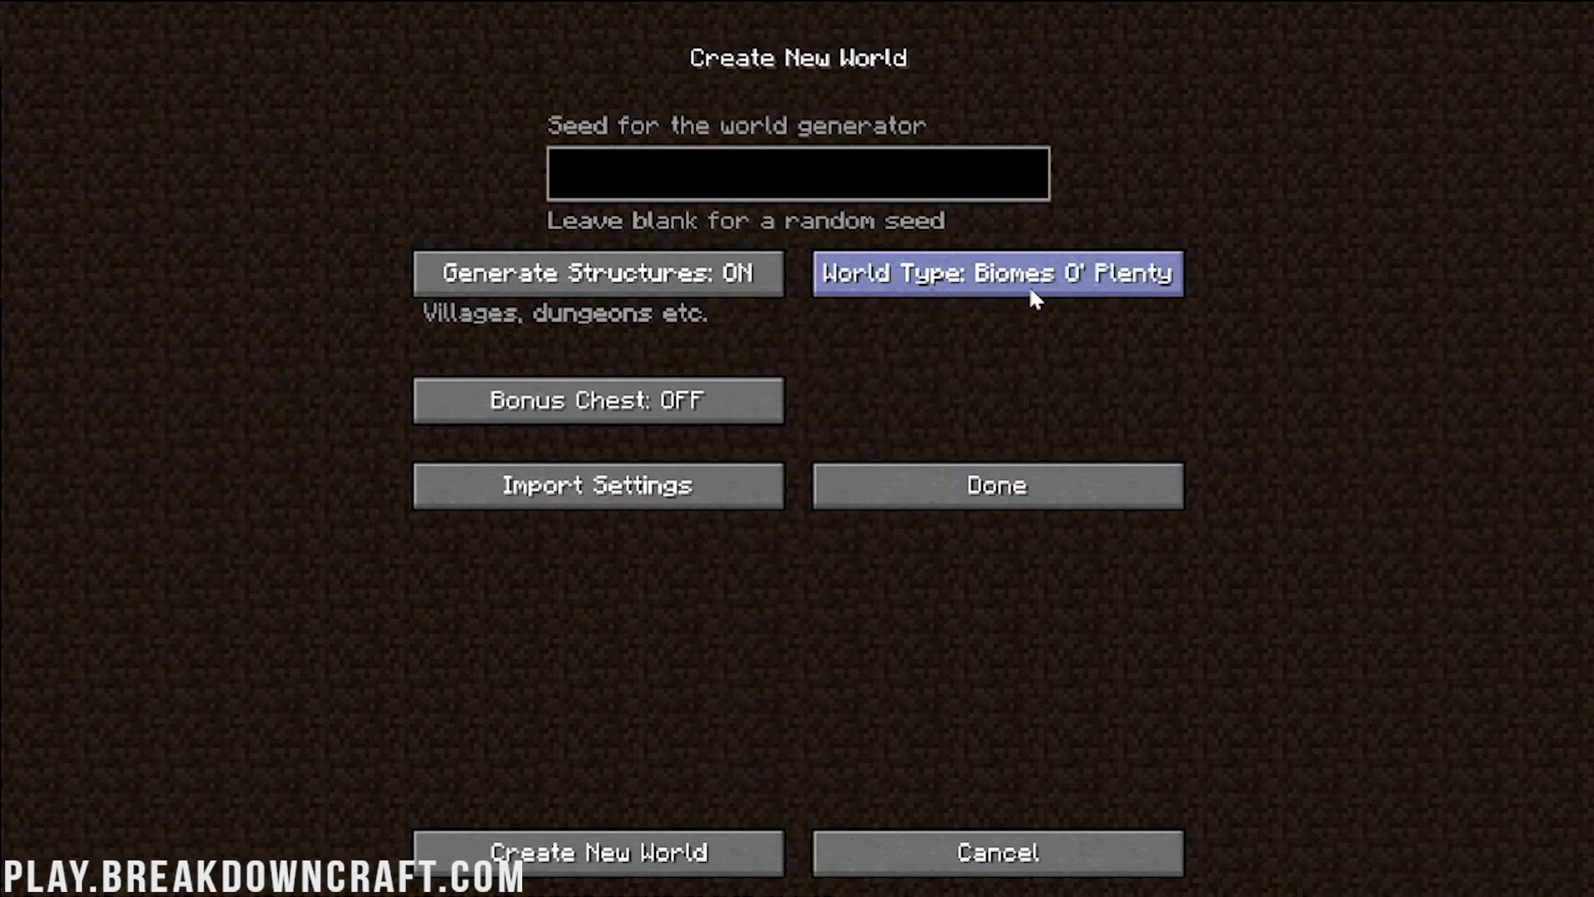
{"action": "left_click", "coordinate": [1004, 287]}
{"action": "left_click", "coordinate": [1006, 286]}
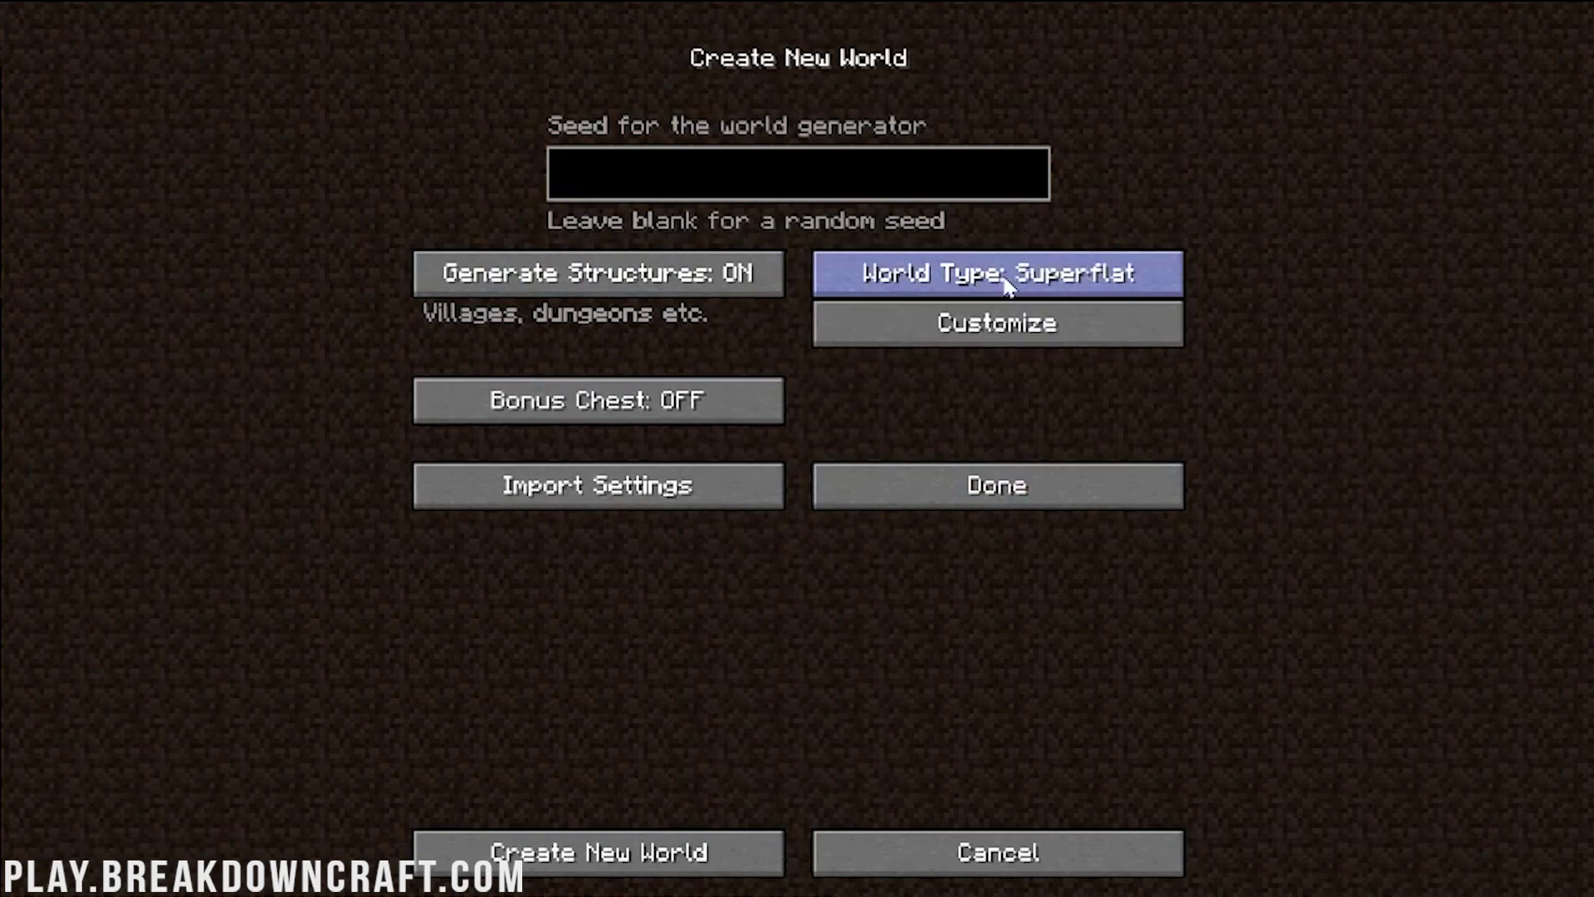
{"action": "left_click", "coordinate": [1007, 287]}
{"action": "left_click", "coordinate": [1008, 286]}
{"action": "left_click", "coordinate": [1008, 287]}
{"action": "left_click", "coordinate": [1008, 286]}
{"action": "left_click", "coordinate": [1008, 286]}
{"action": "left_click", "coordinate": [1008, 286]}
{"action": "left_click", "coordinate": [1008, 286]}
{"action": "left_click", "coordinate": [1007, 287]}
{"action": "left_click", "coordinate": [1005, 287]}
{"action": "left_click", "coordinate": [1005, 286]}
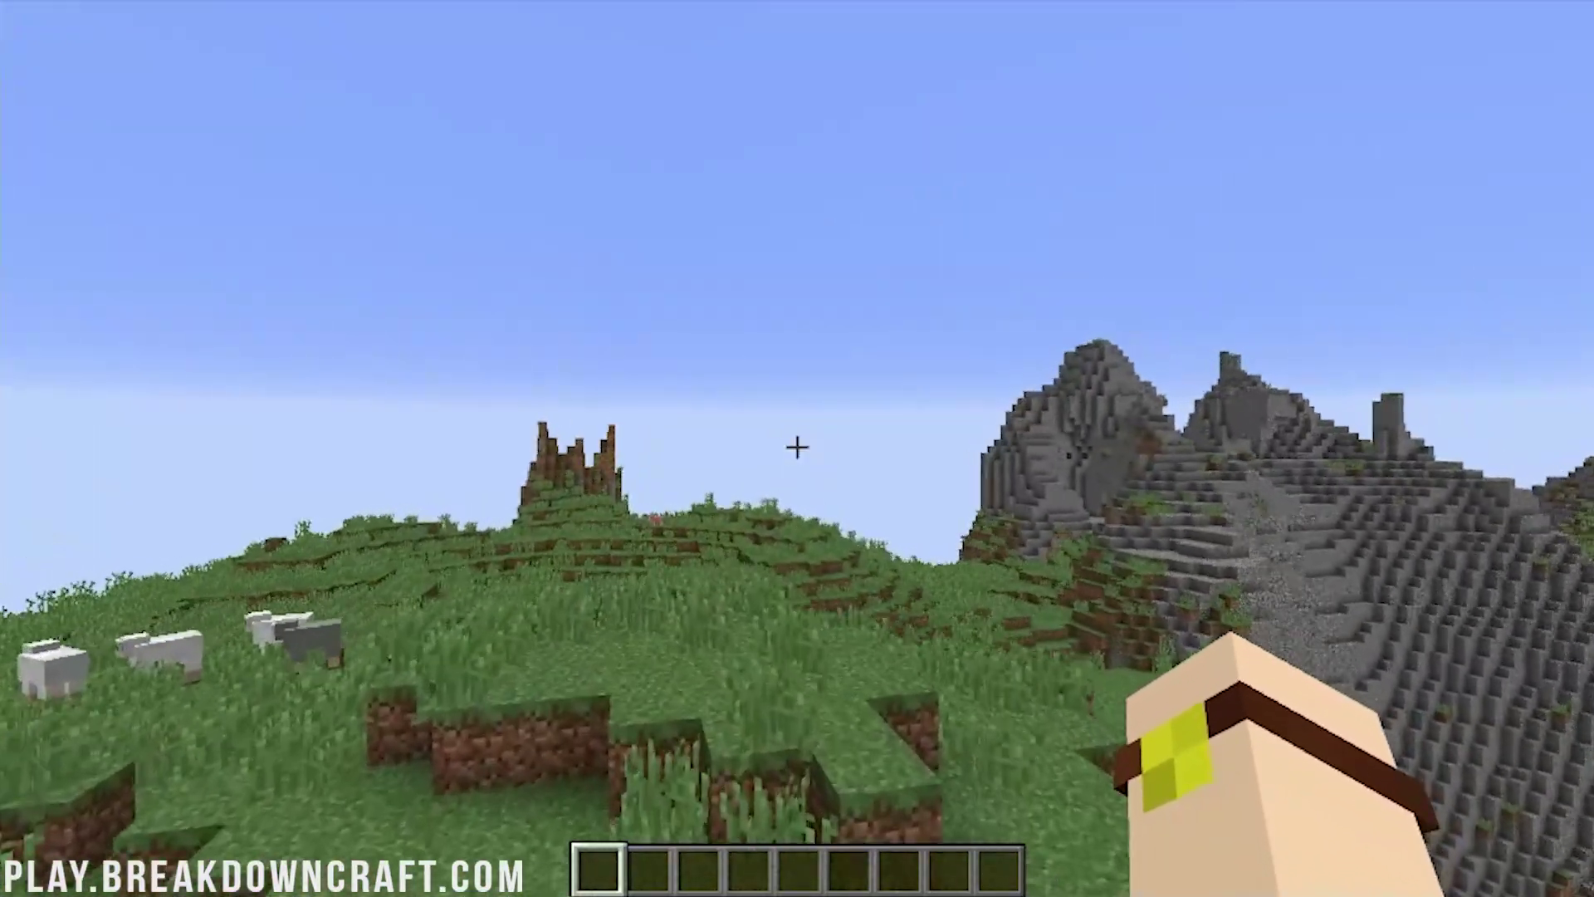
Show the debug overlay in the new world and check the biome at the starting location.
{"action": "key", "text": "F3"}
{"action": "key", "text": "w"}
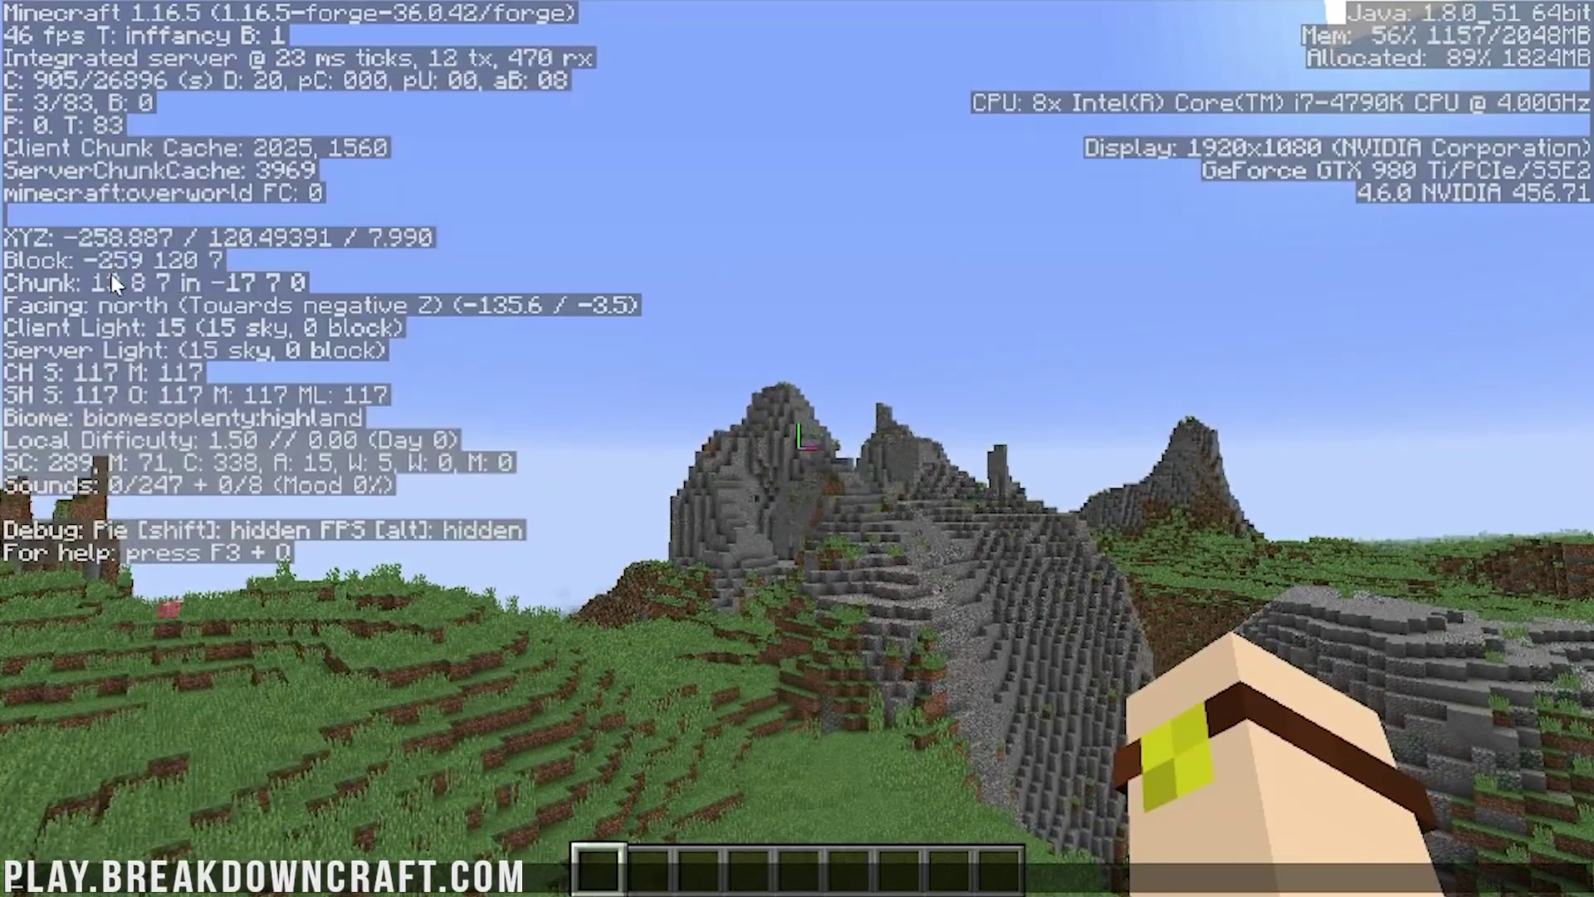
{"action": "left_click", "coordinate": [112, 436]}
Fly across the world to examine the generated terrain and the biome names in the debug overlay.
{"action": "key", "text": "w"}
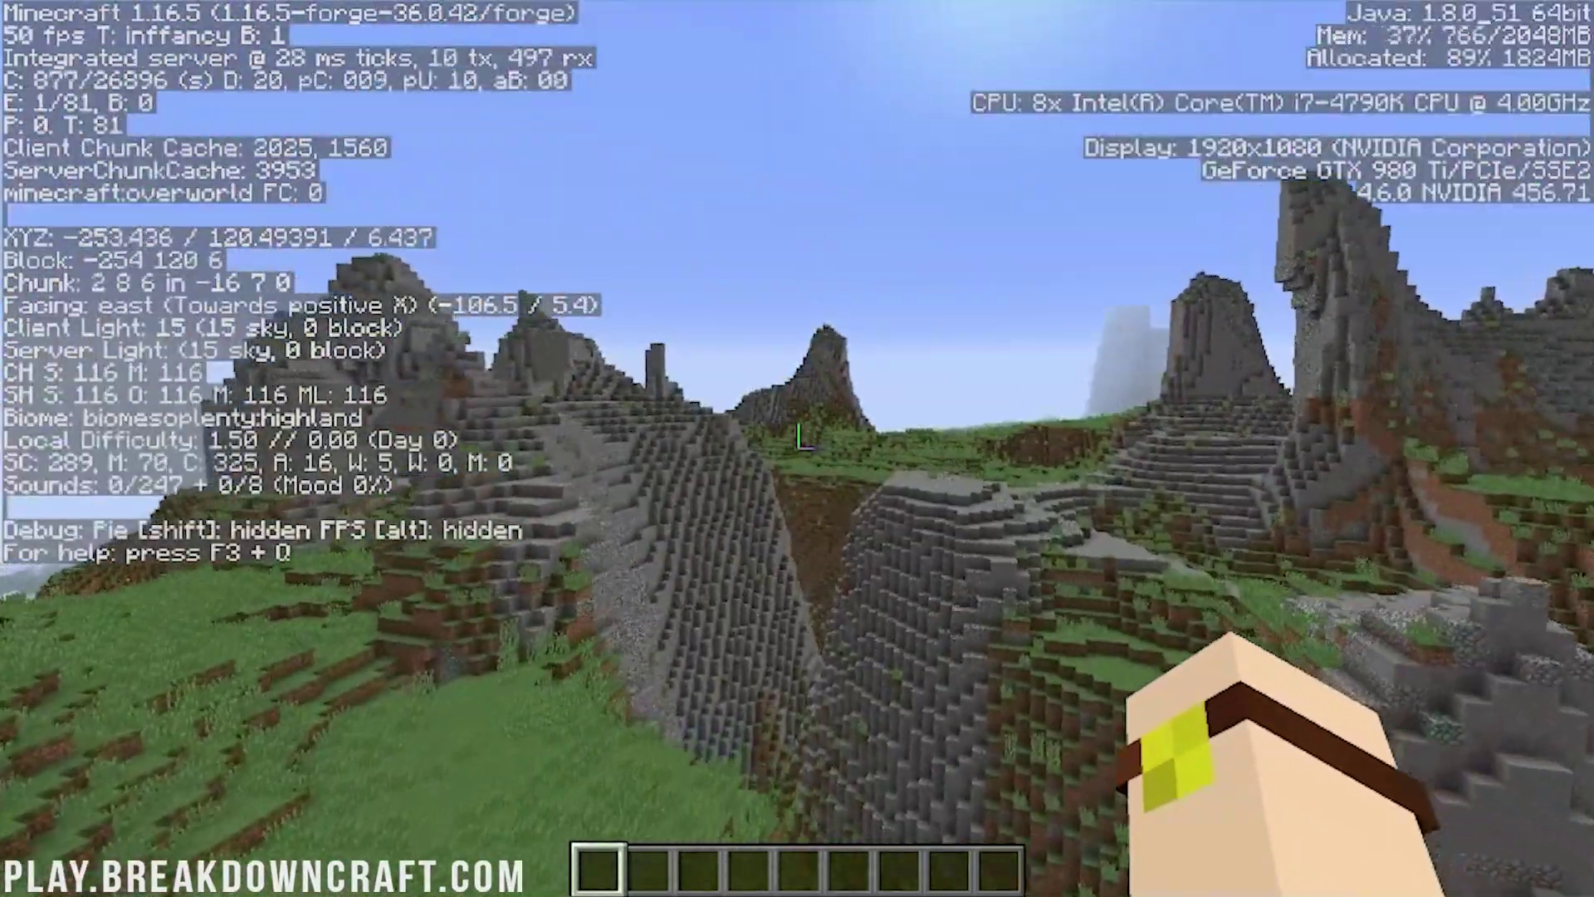
{"action": "key", "text": "w"}
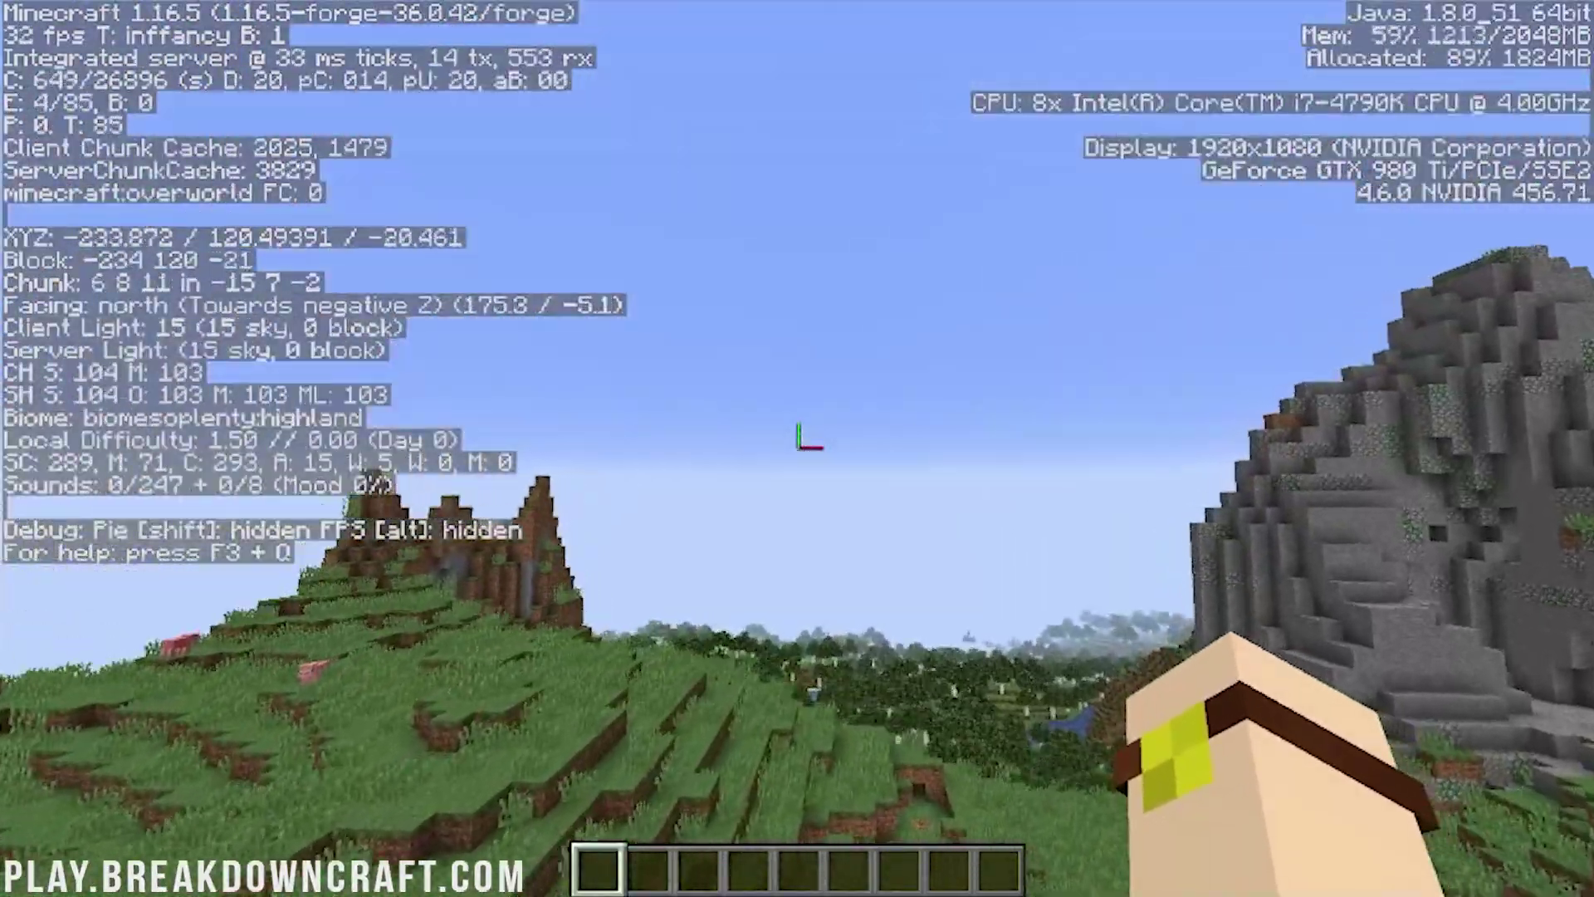
{"action": "key", "text": "w"}
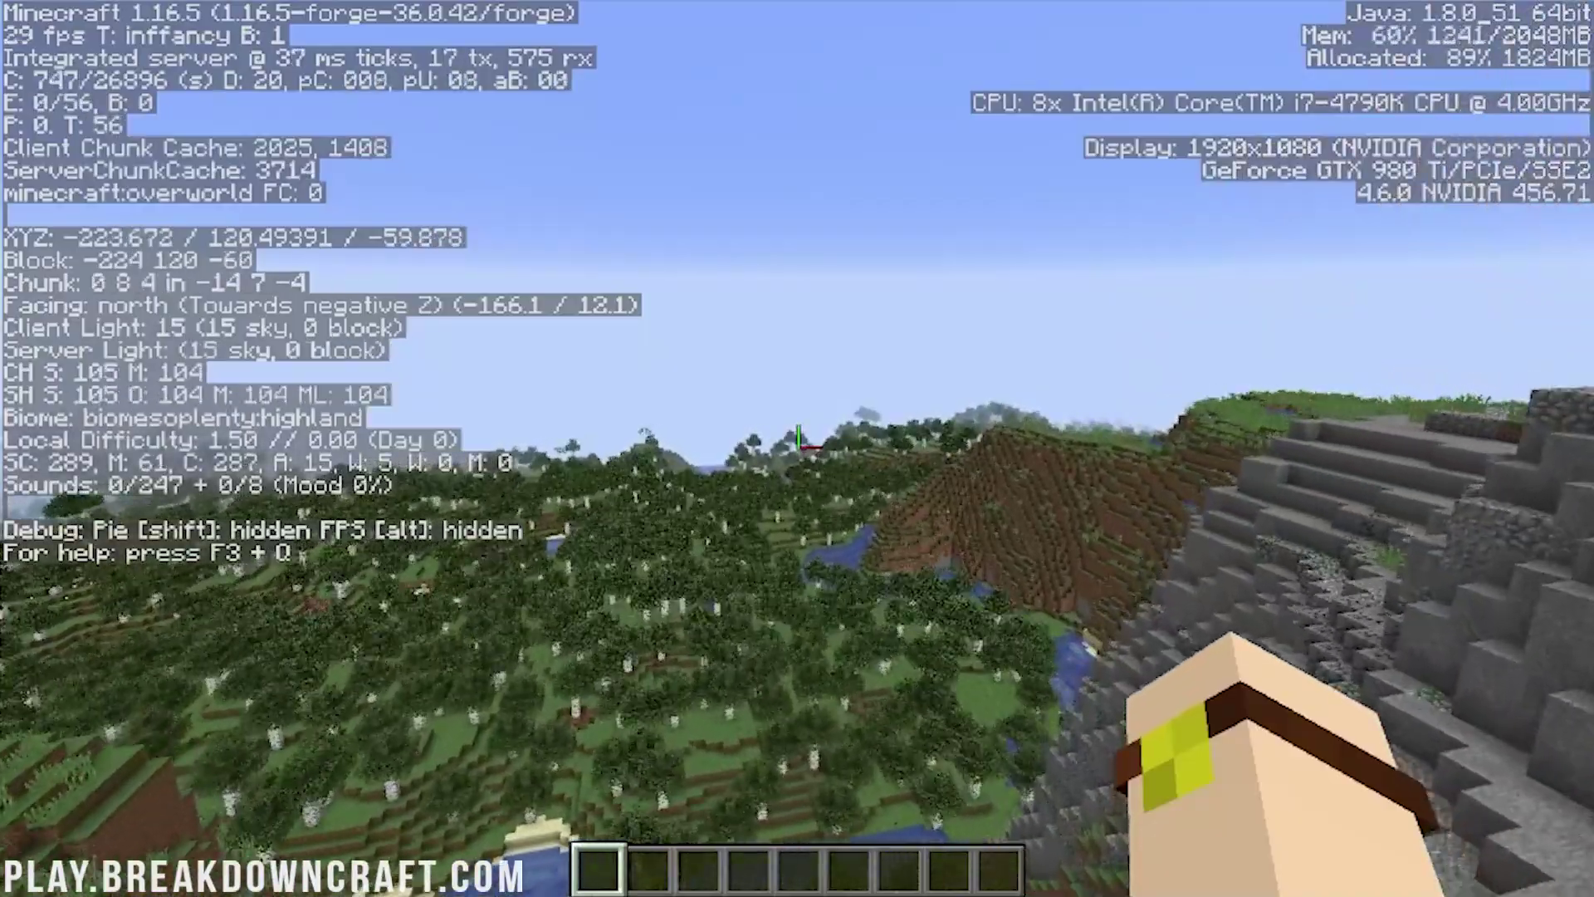
{"action": "key", "text": "w"}
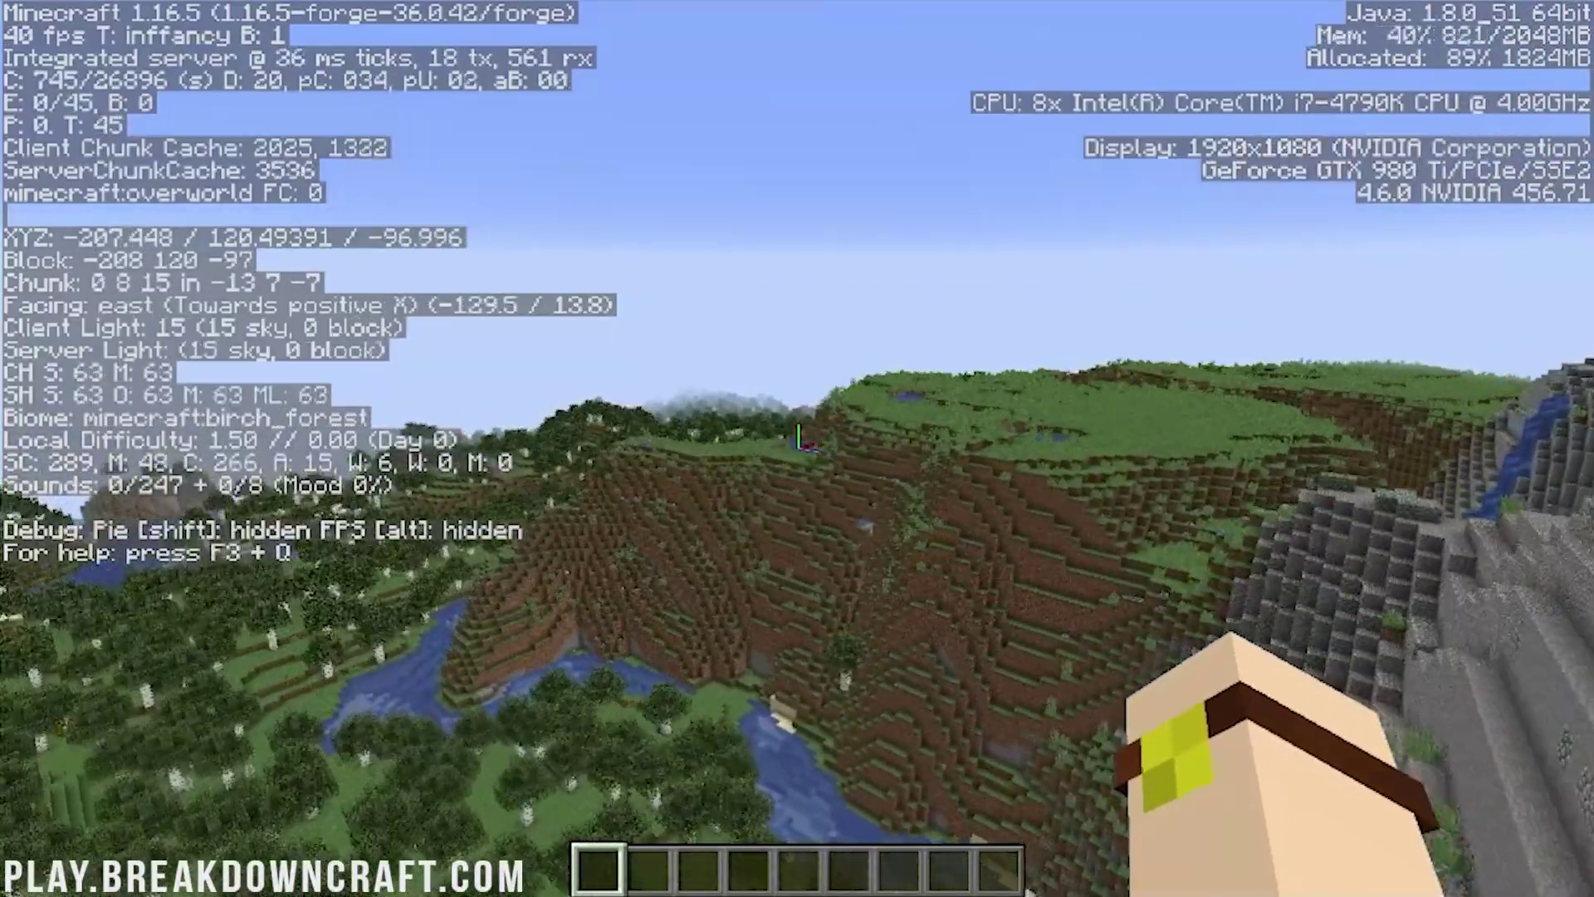
{"action": "key", "text": "w"}
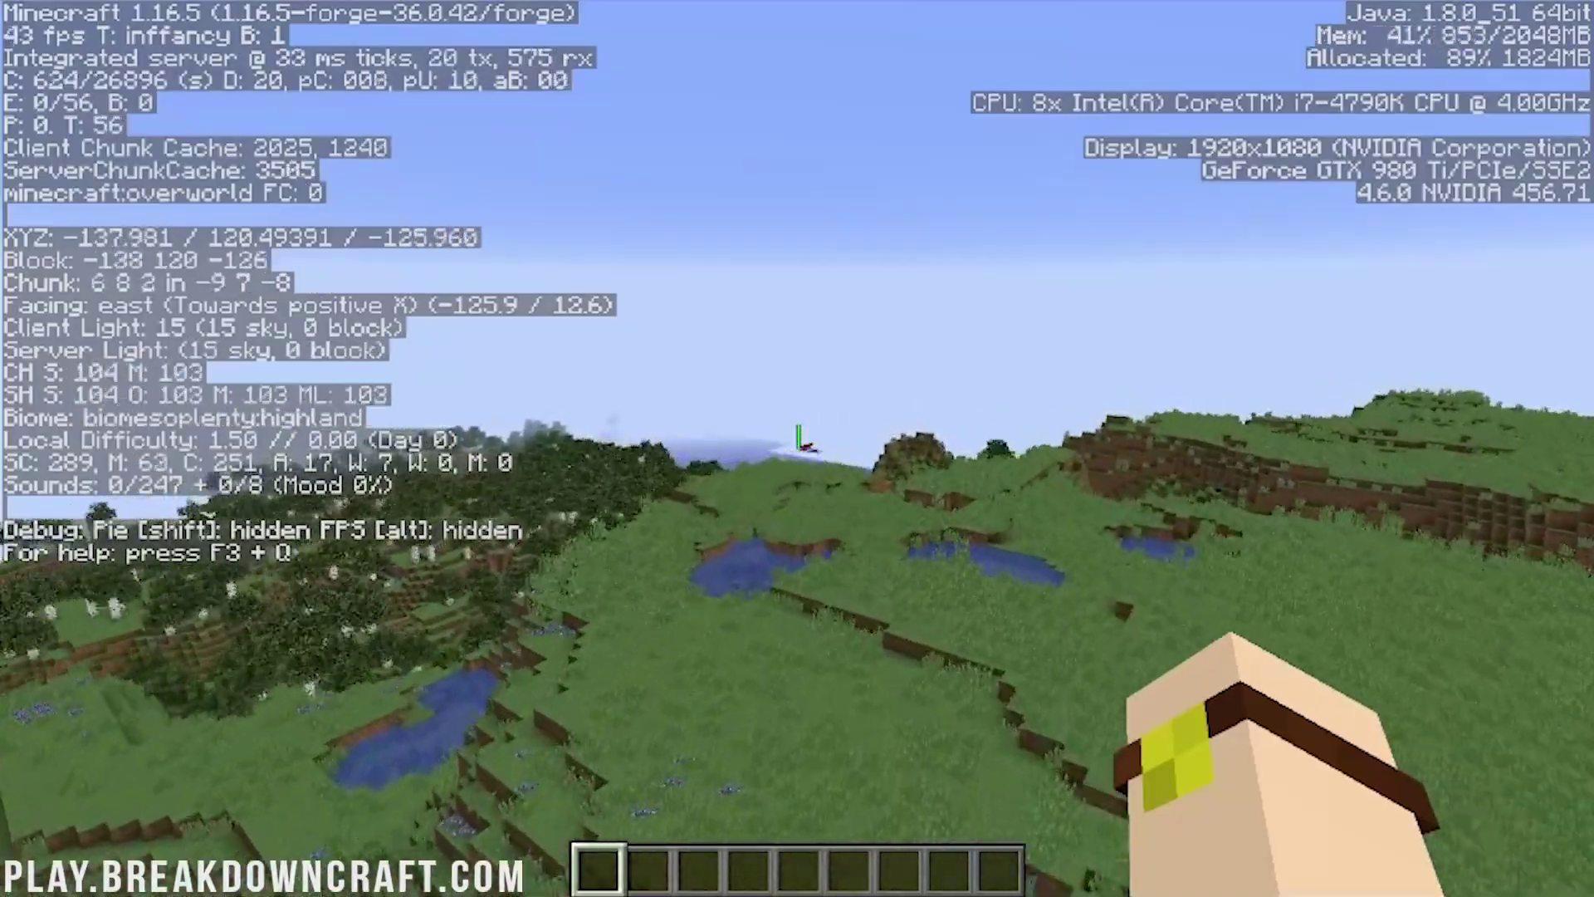
{"action": "key", "text": "w"}
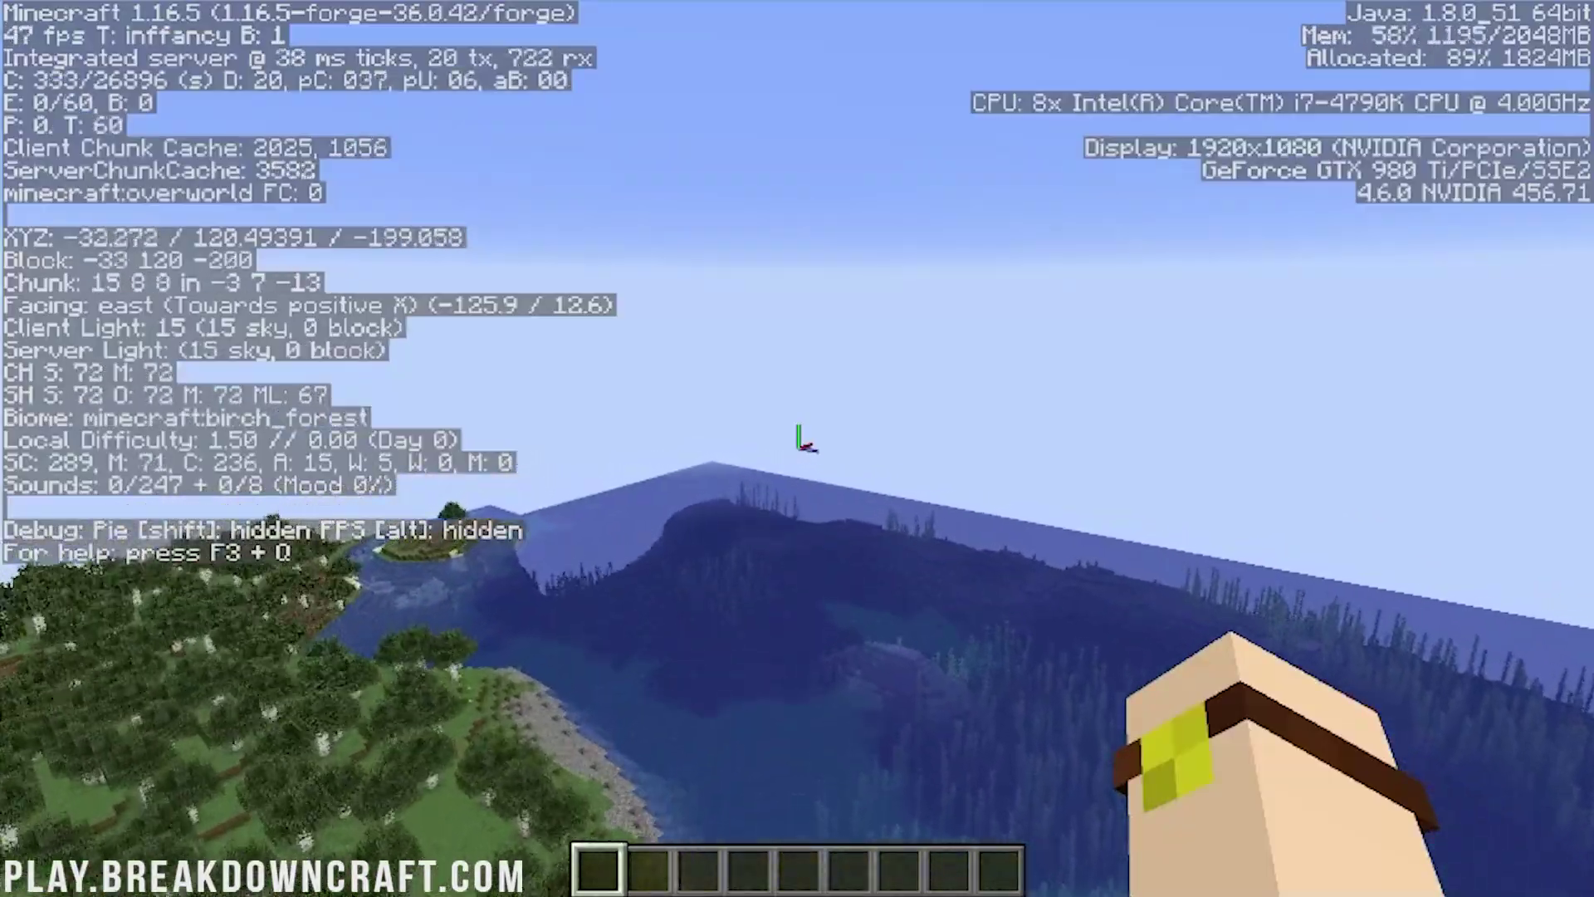
{"action": "key", "text": "w"}
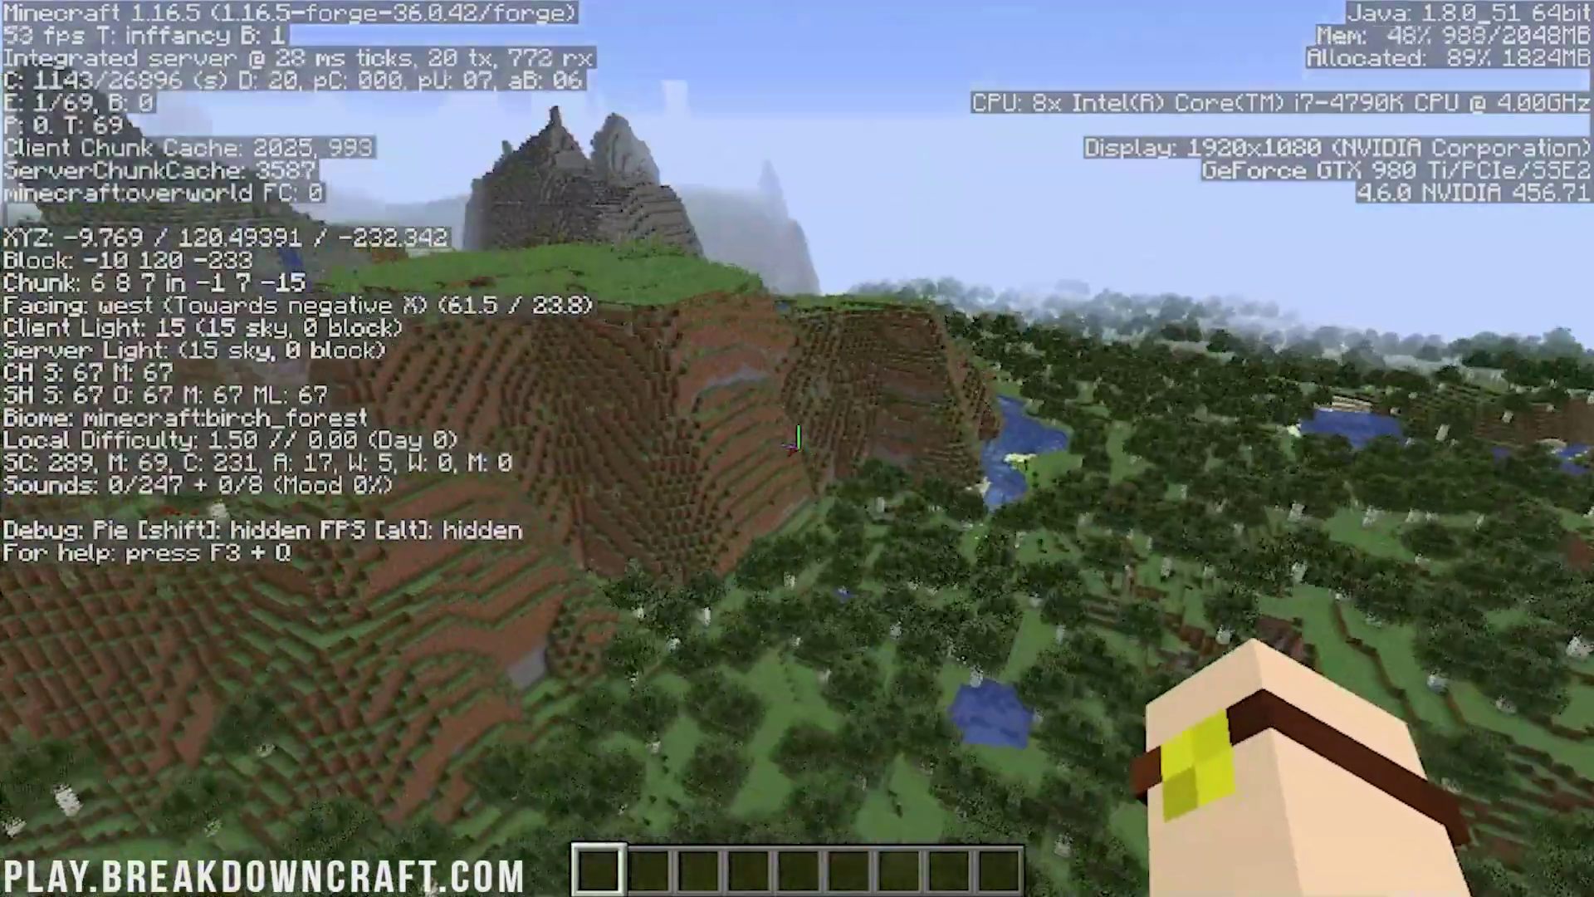
{"action": "key", "text": "w"}
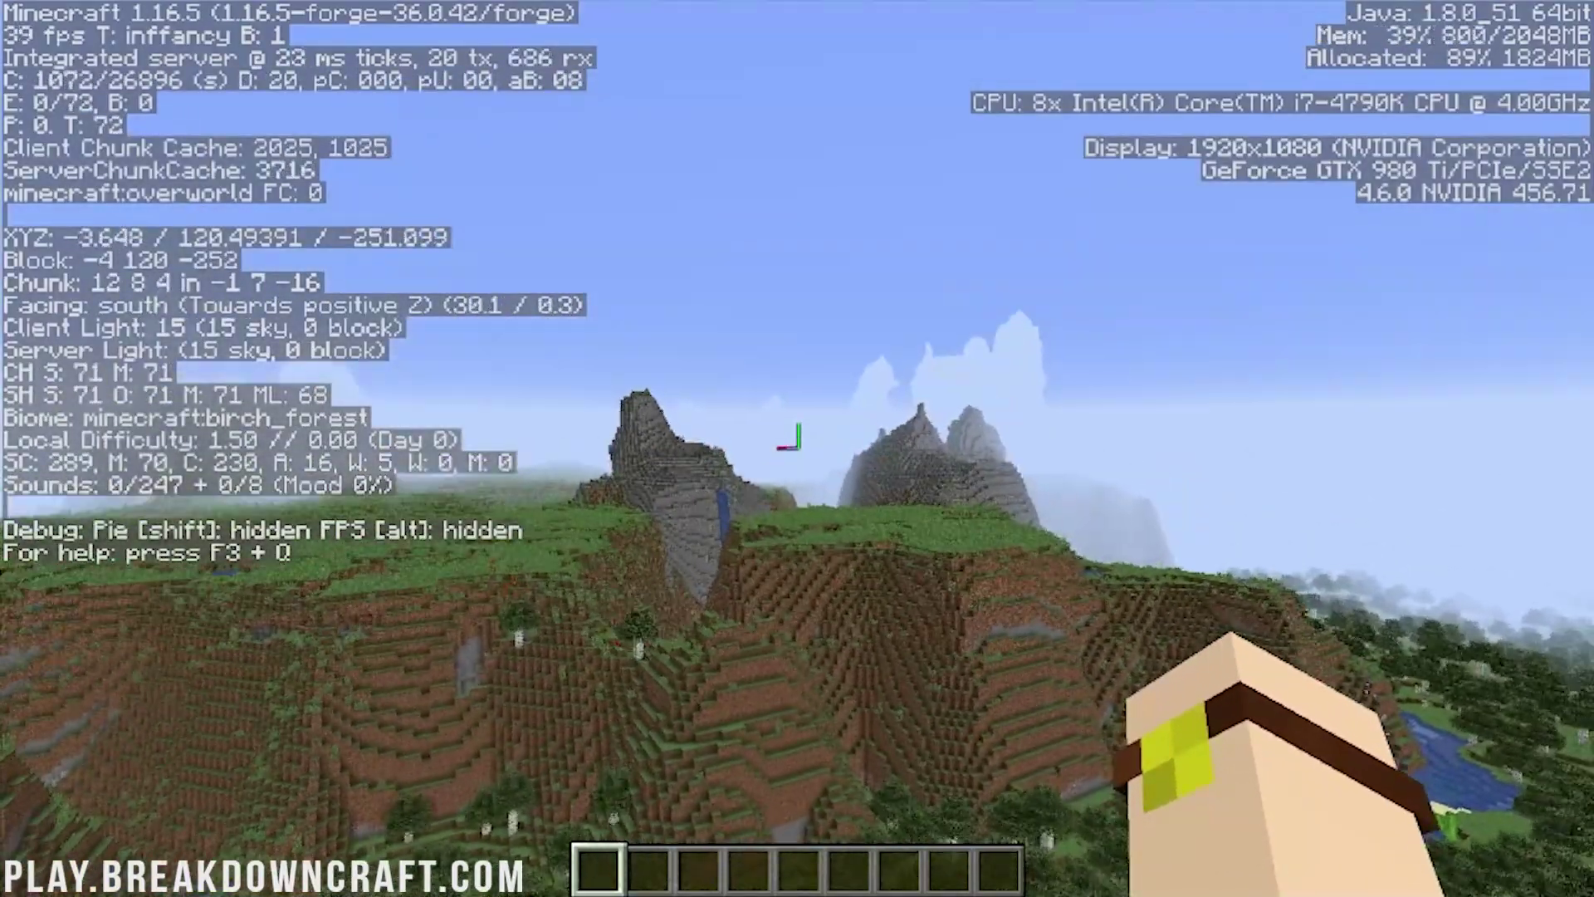
{"action": "key", "text": "w"}
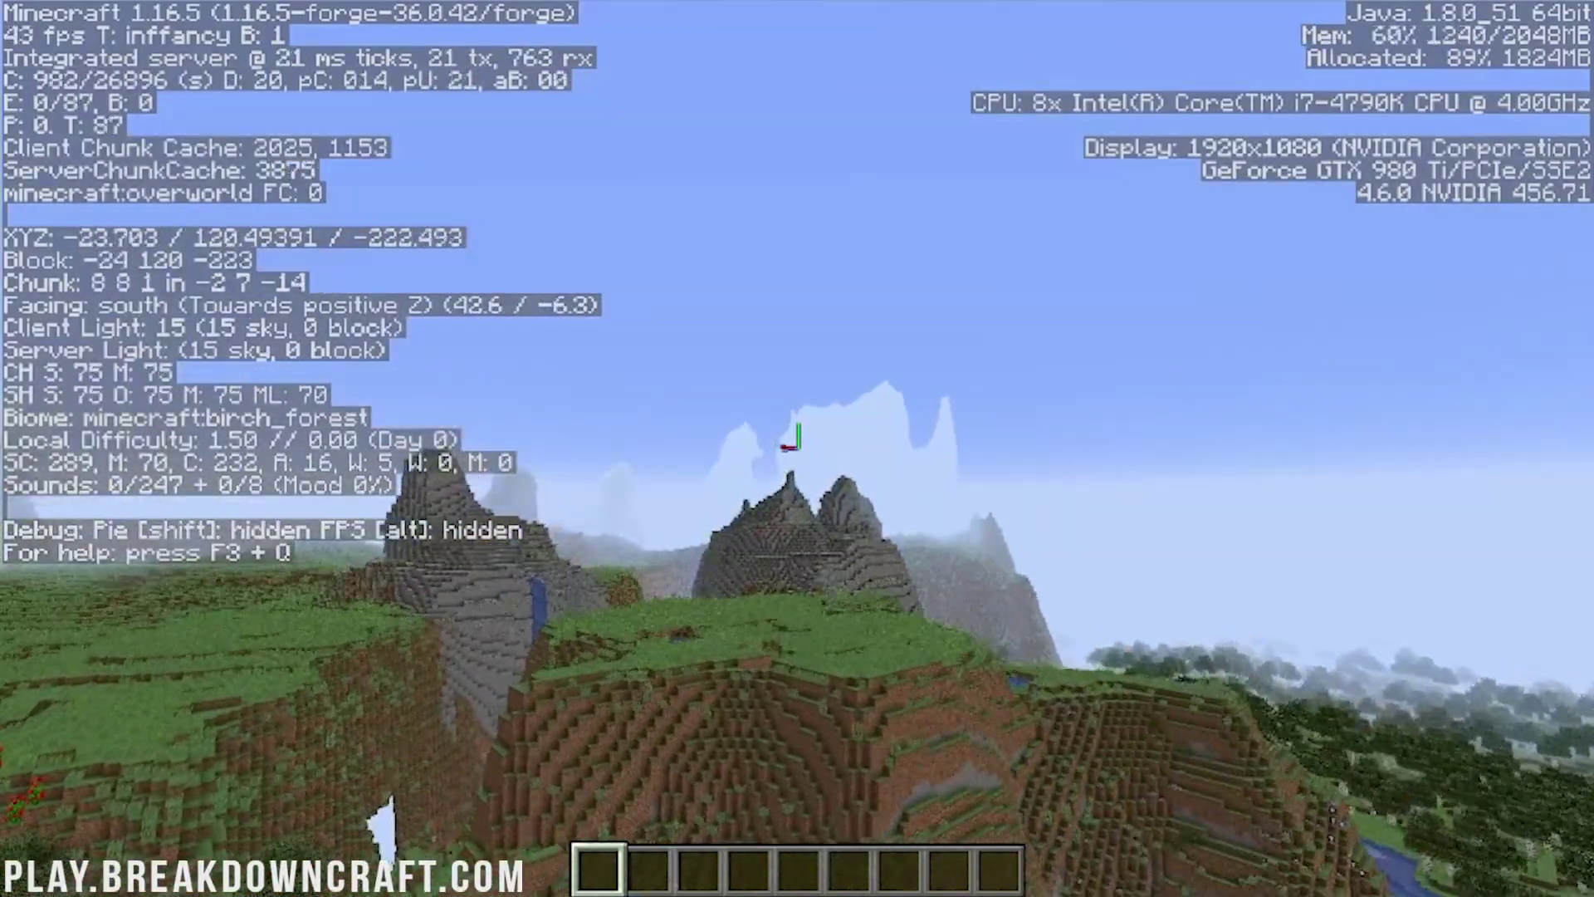
Fly to the tall stone crags in the highlands and inspect them up close while passing them.
{"action": "key", "text": "w"}
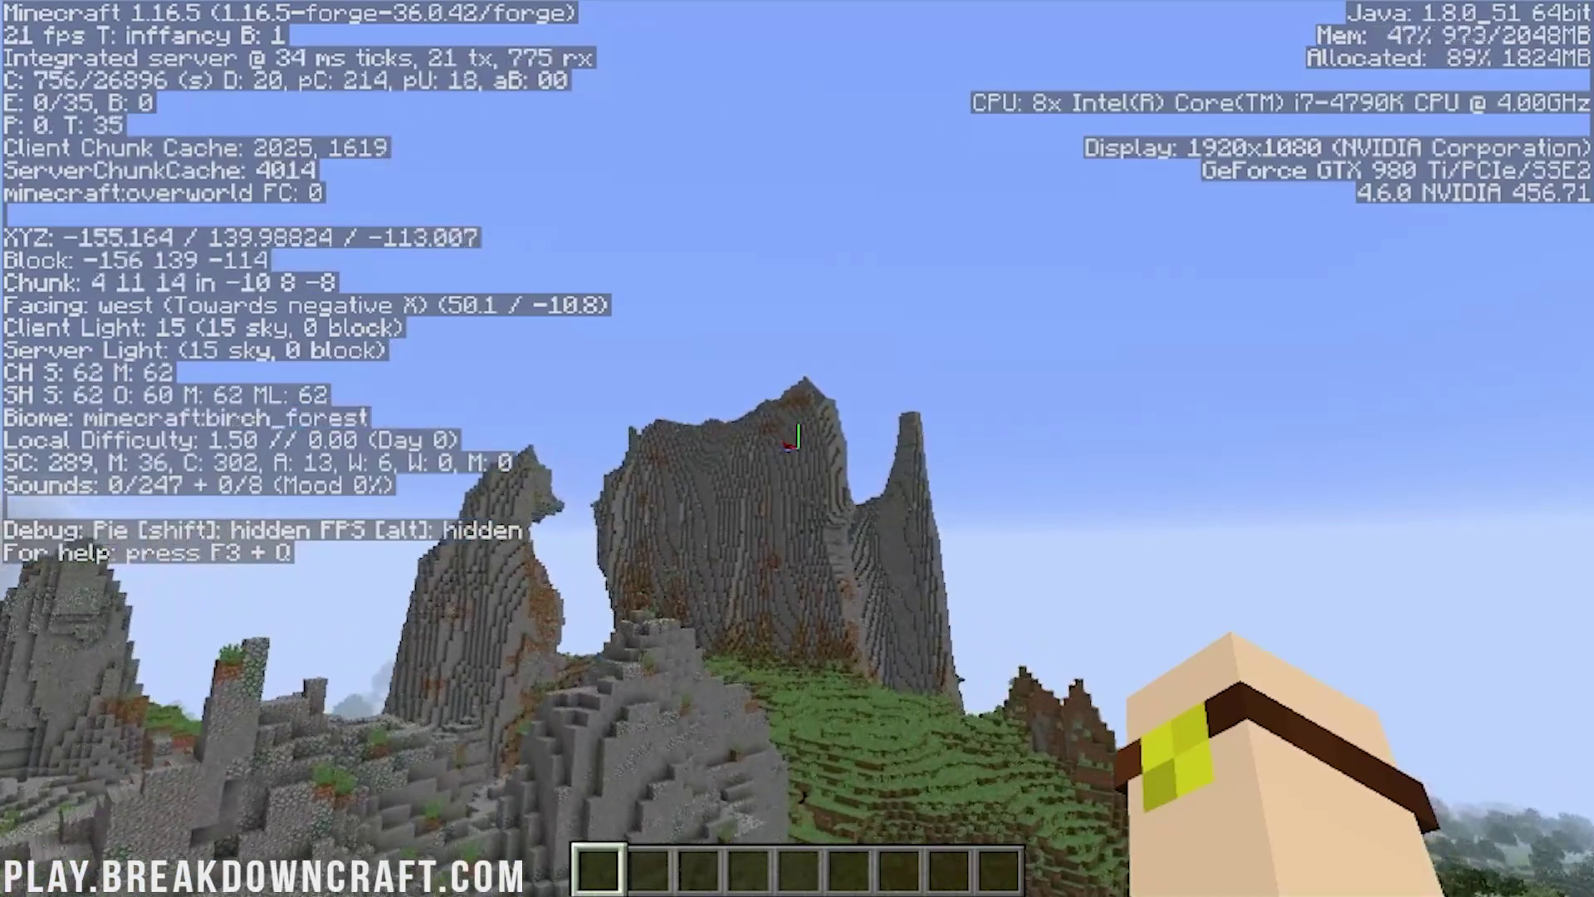
{"action": "key", "text": "w"}
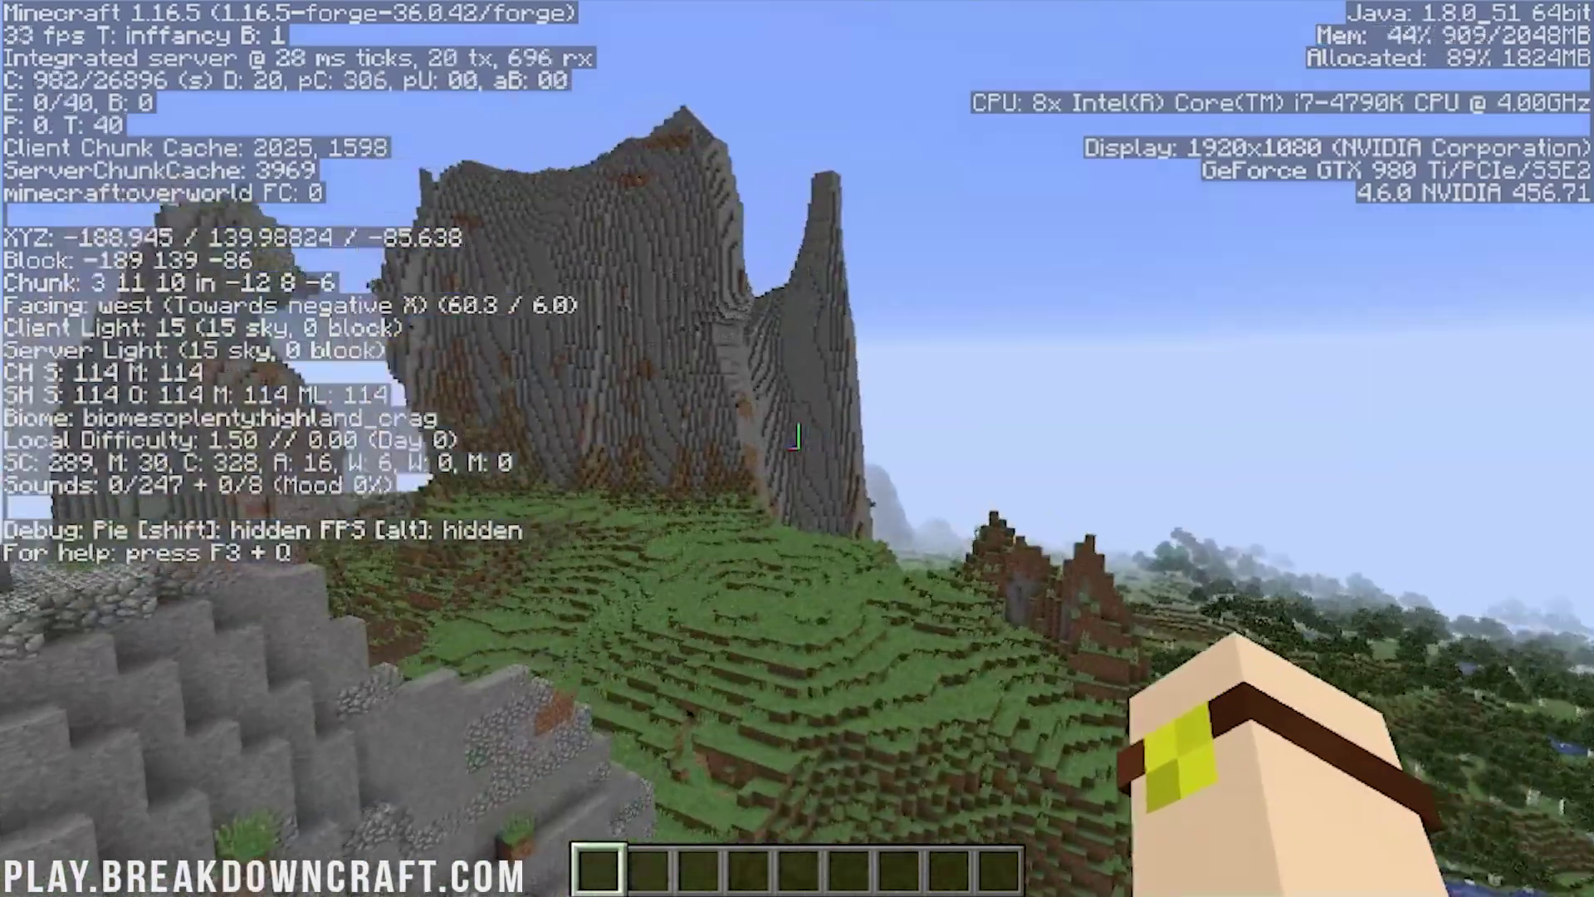
{"action": "key", "text": "w"}
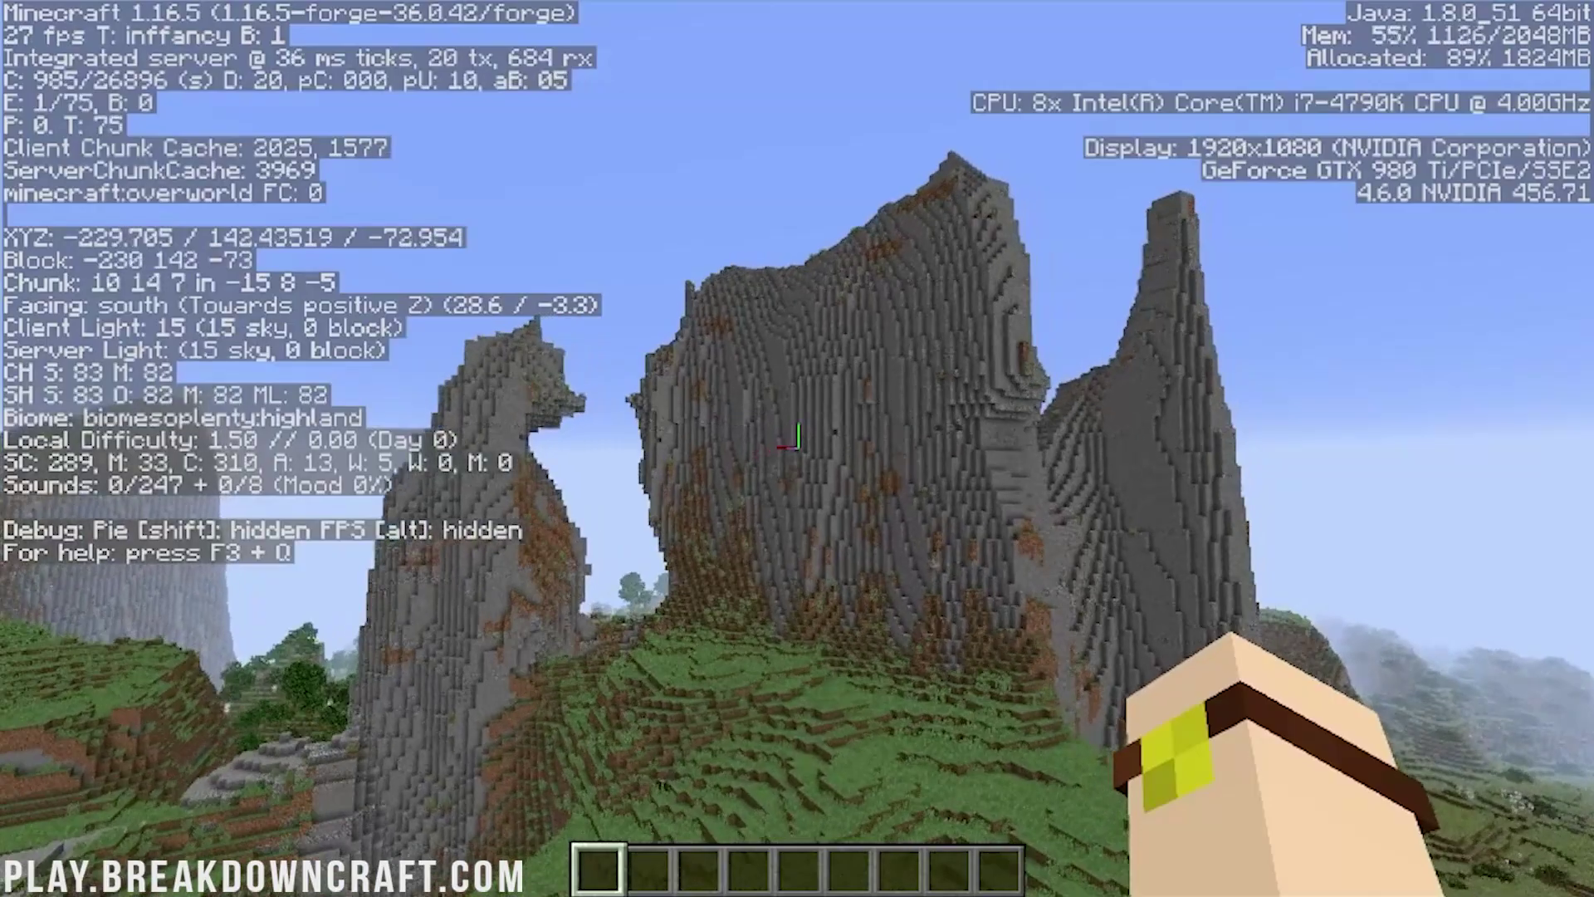
{"action": "key", "text": "w"}
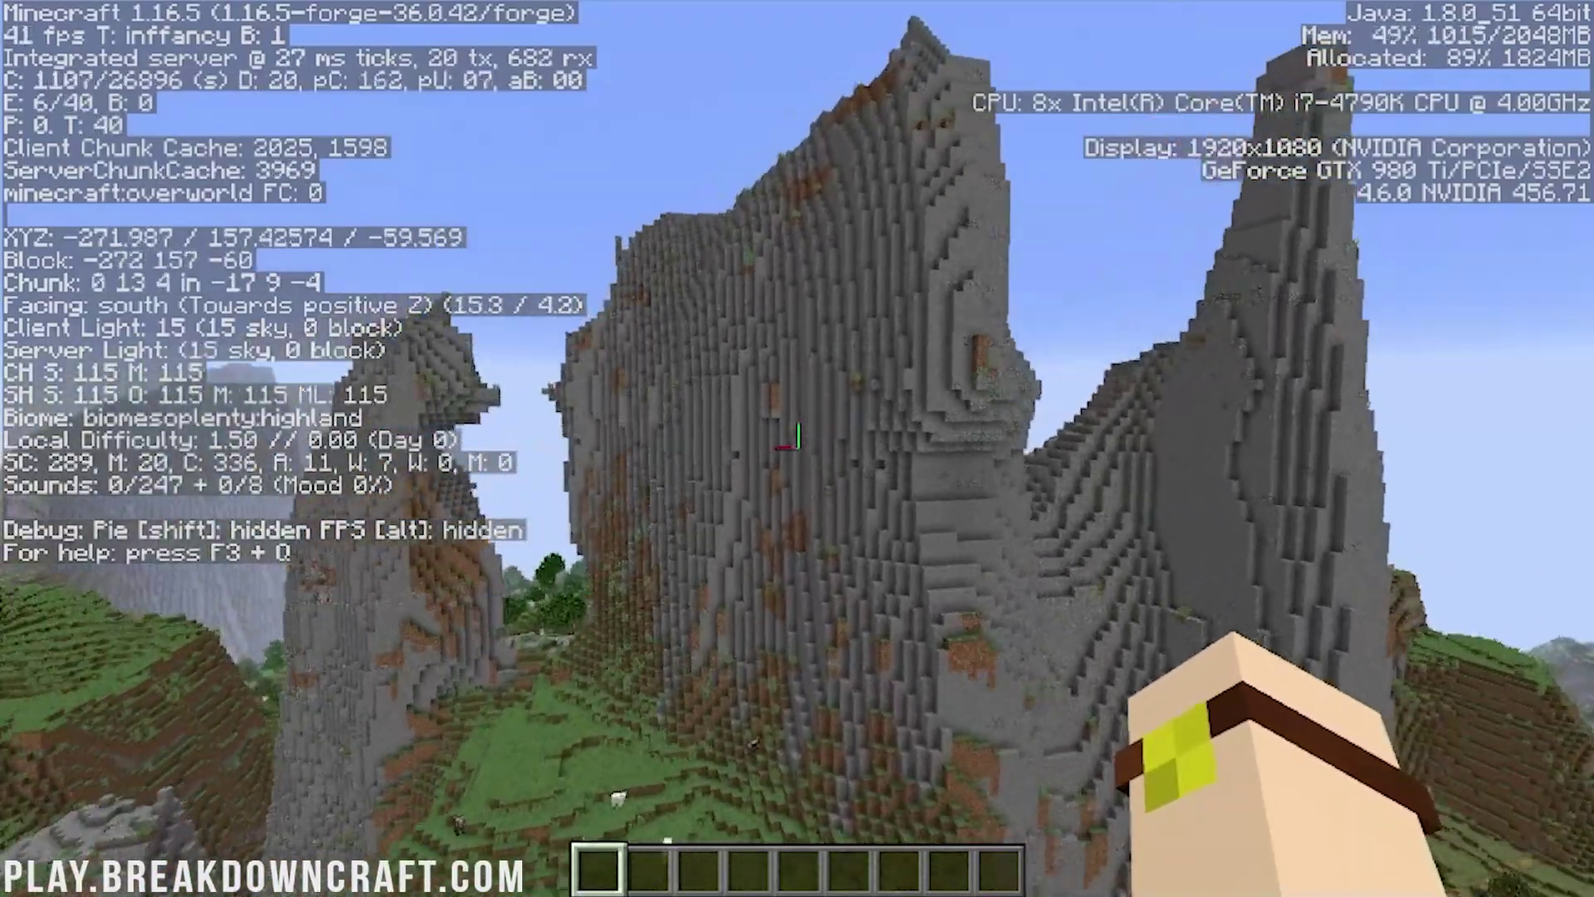
{"action": "key", "text": "w"}
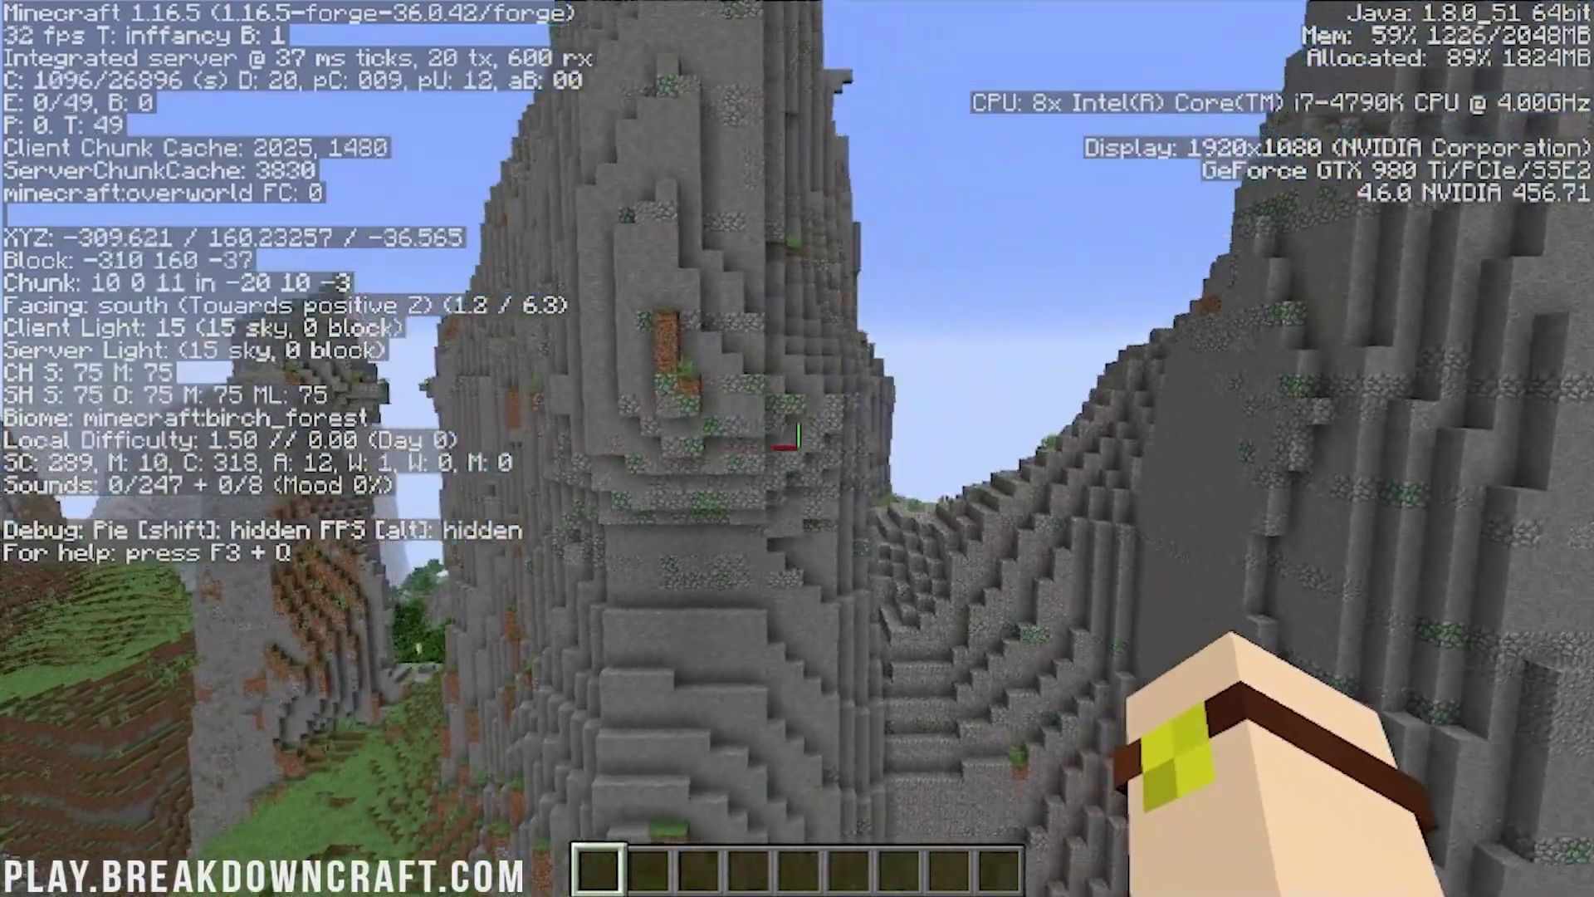
{"action": "key", "text": "w"}
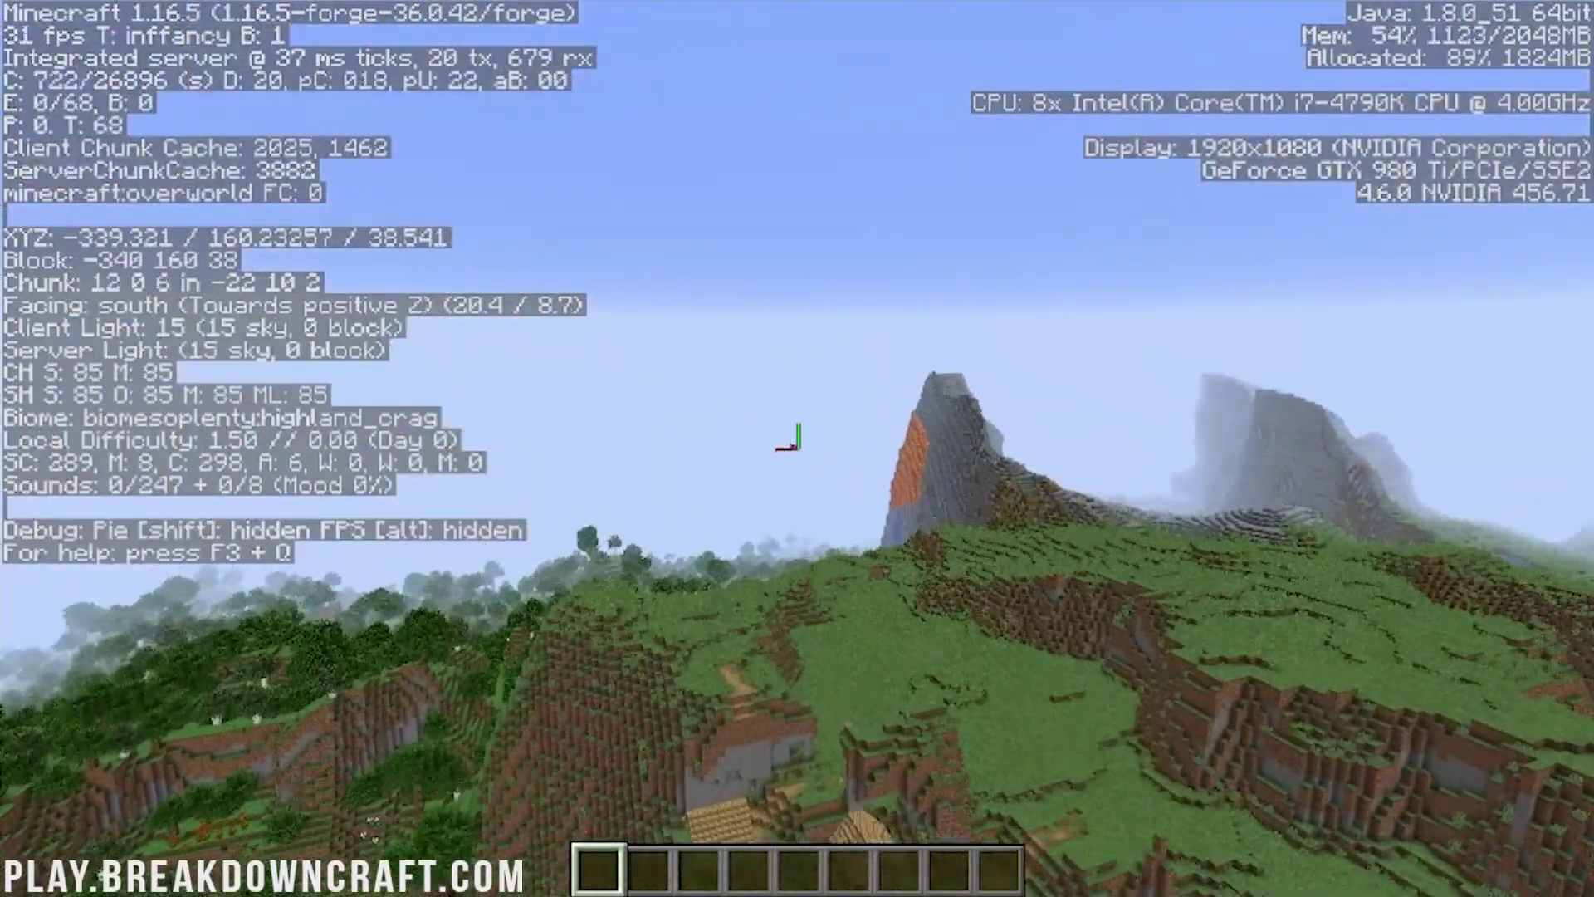
Fly over the grassy highland to the crag with the lava flow and descend to the stone ground beside it.
{"action": "key", "text": "w"}
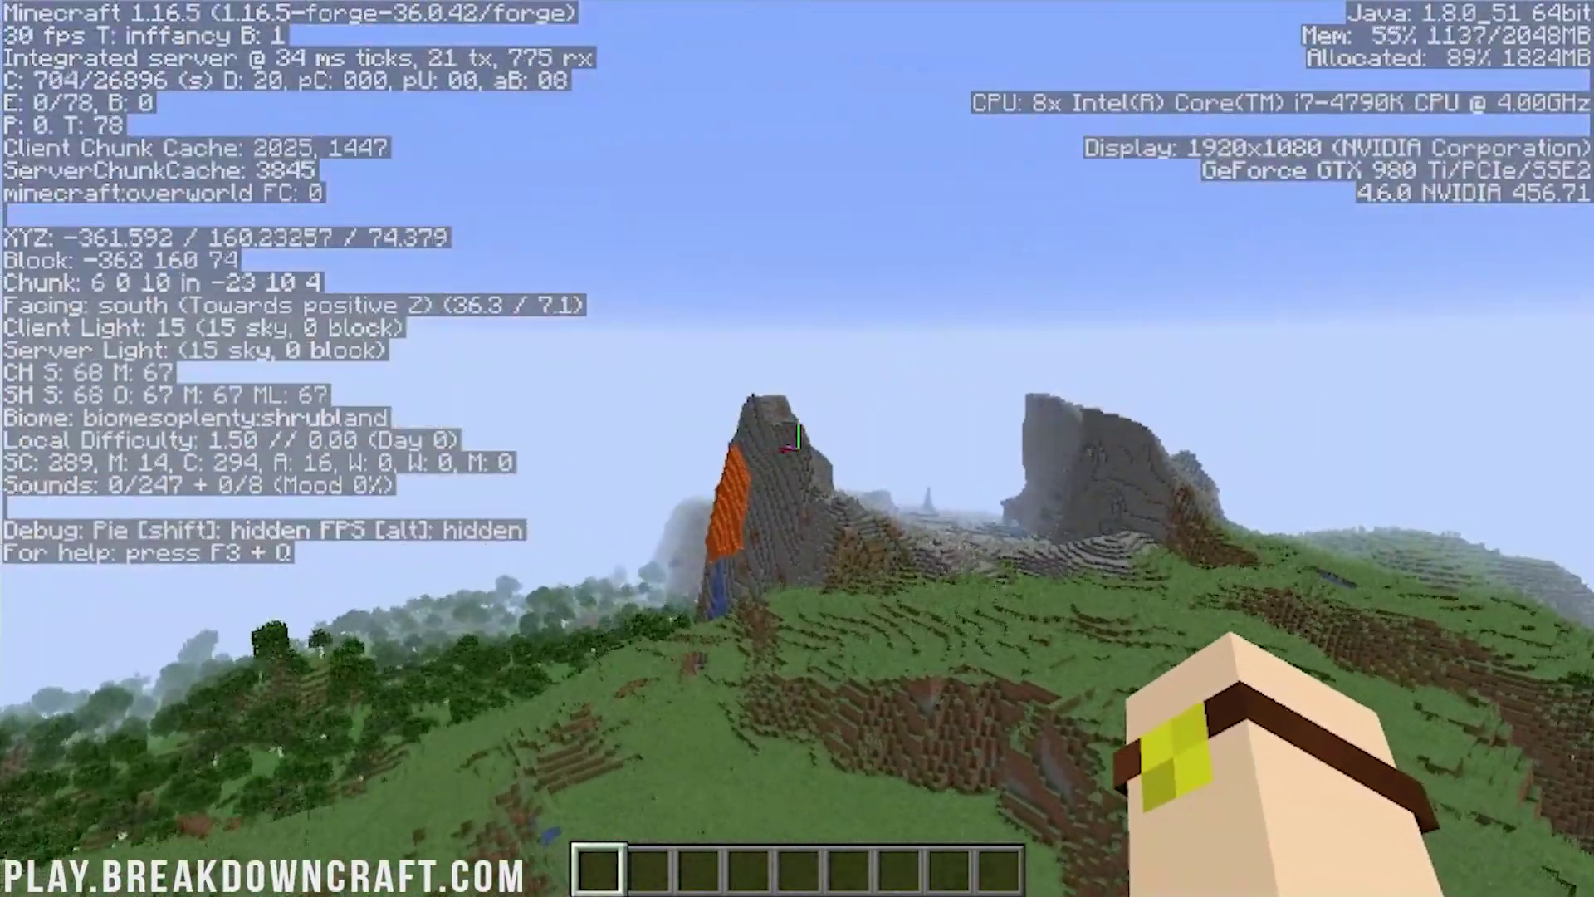
{"action": "key", "text": "w"}
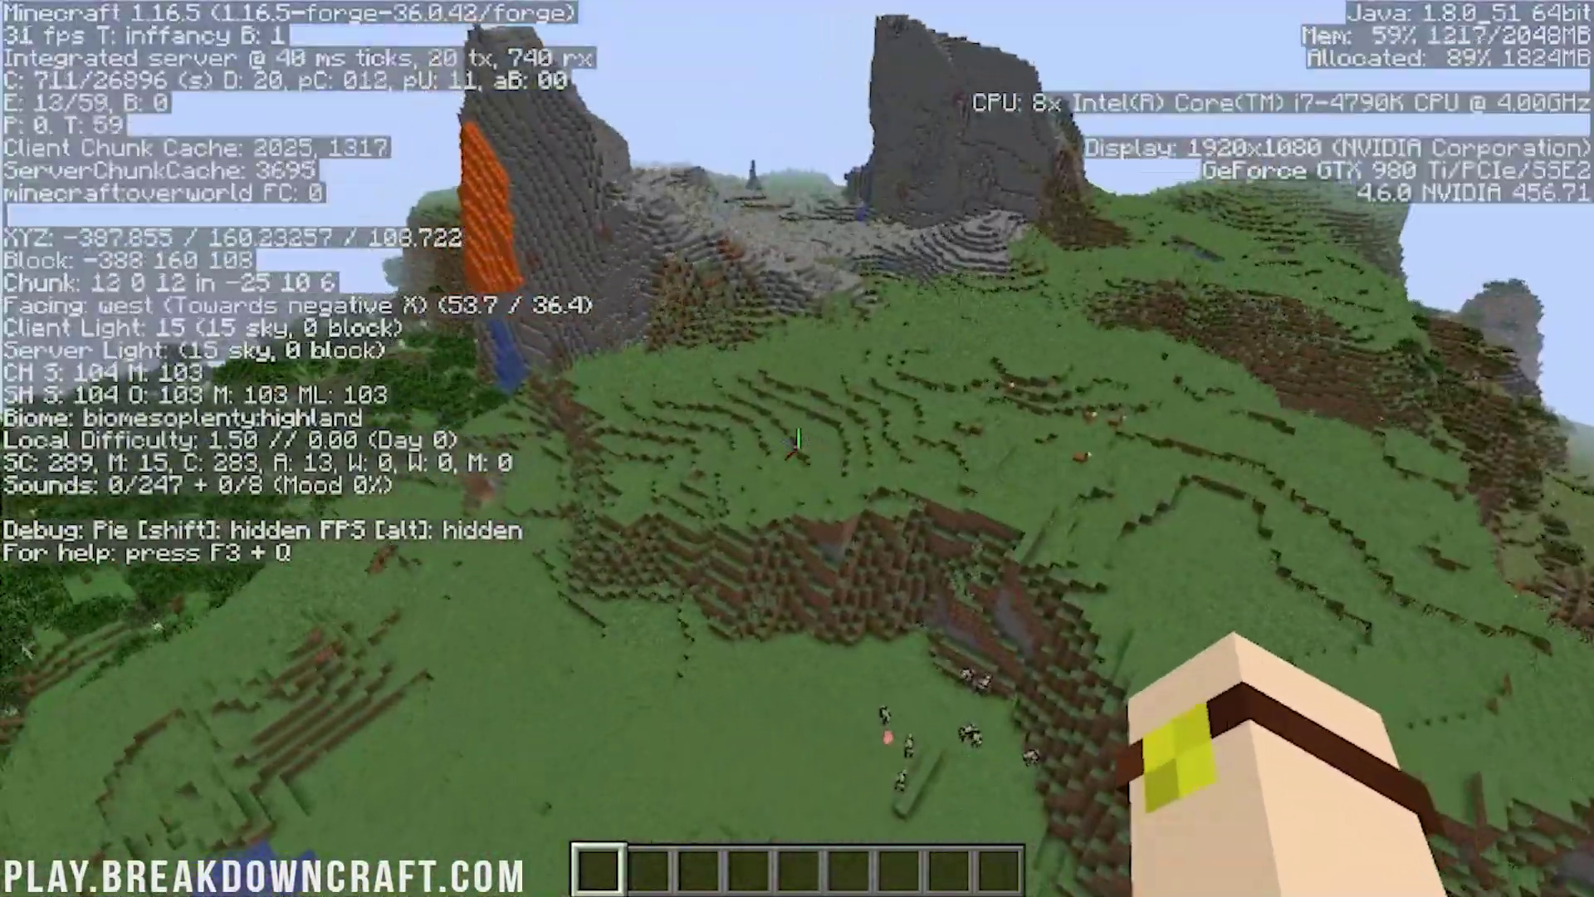
{"action": "key", "text": "w"}
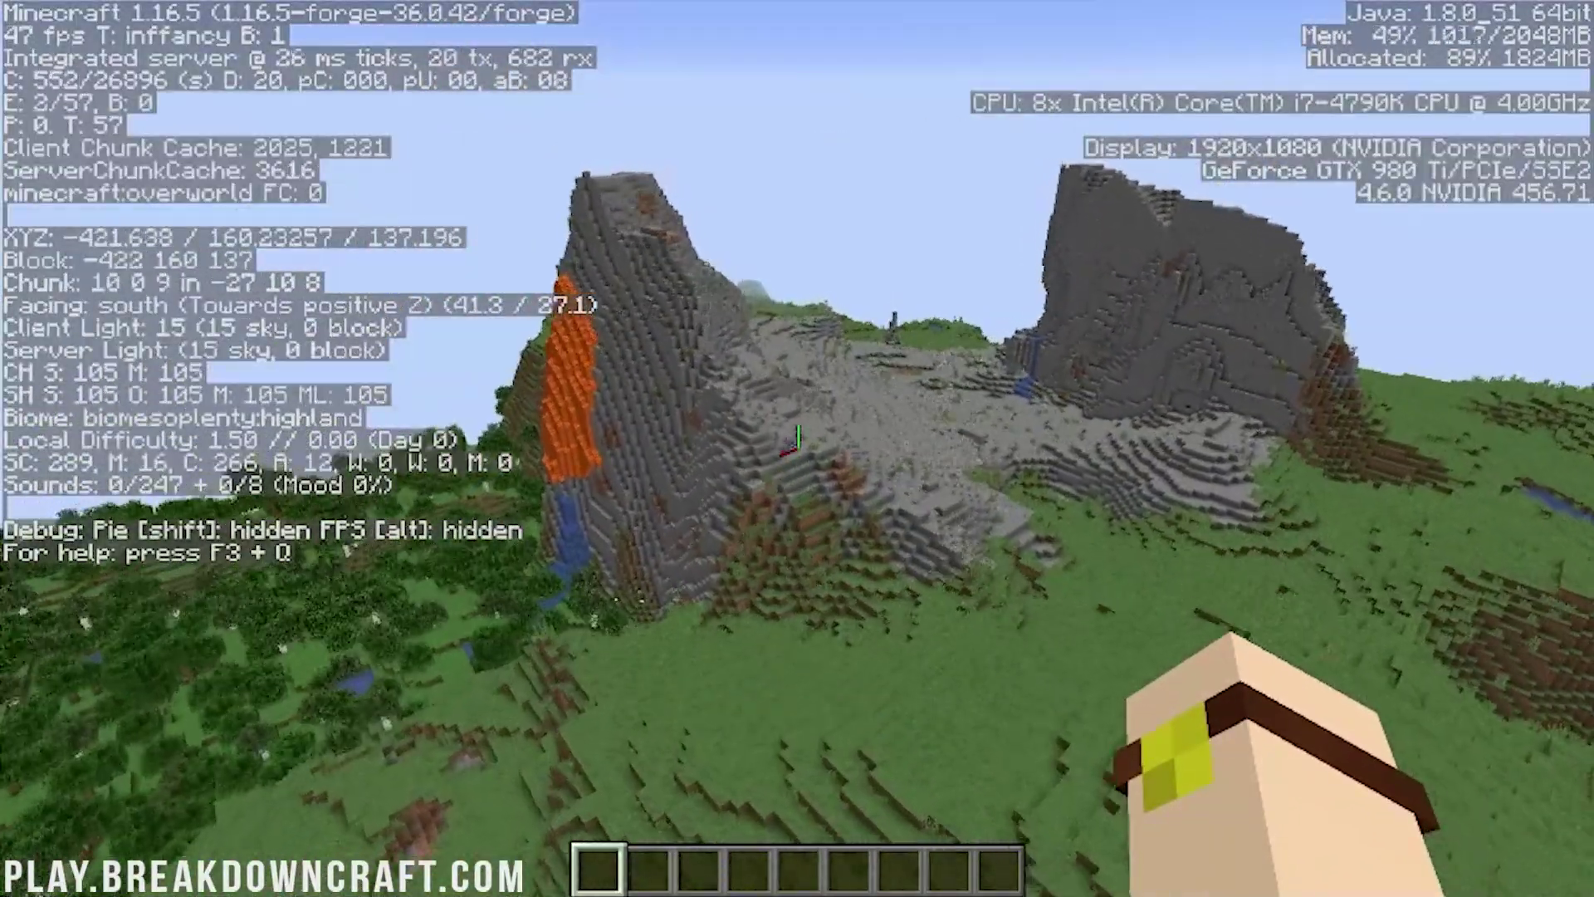
{"action": "key", "text": "w"}
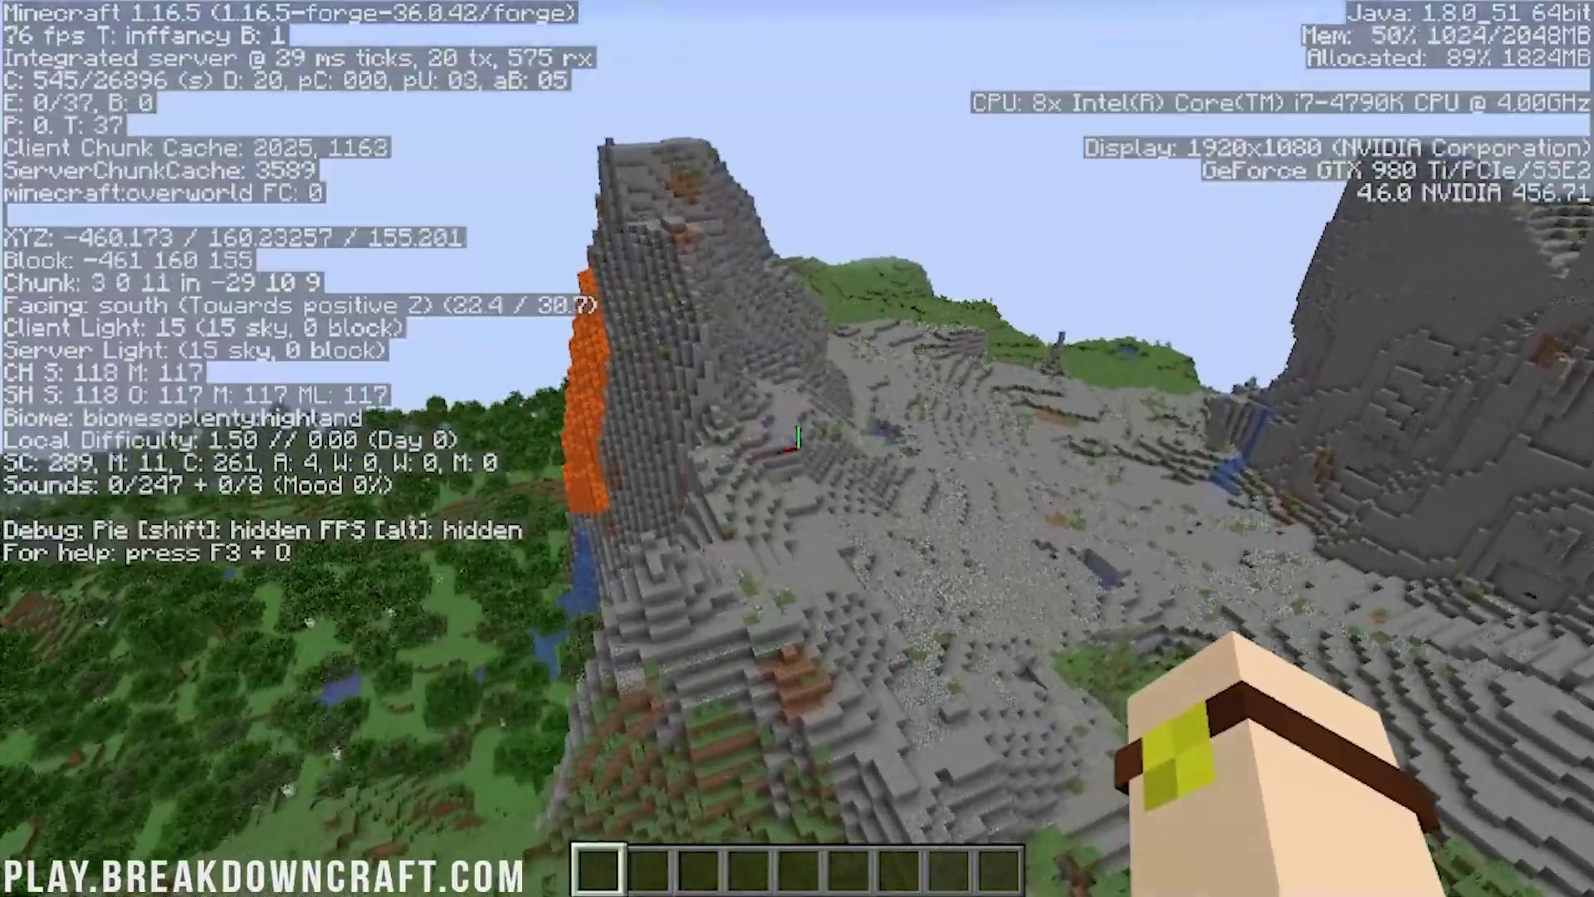
{"action": "key", "text": "w"}
{"action": "key", "text": "shift"}
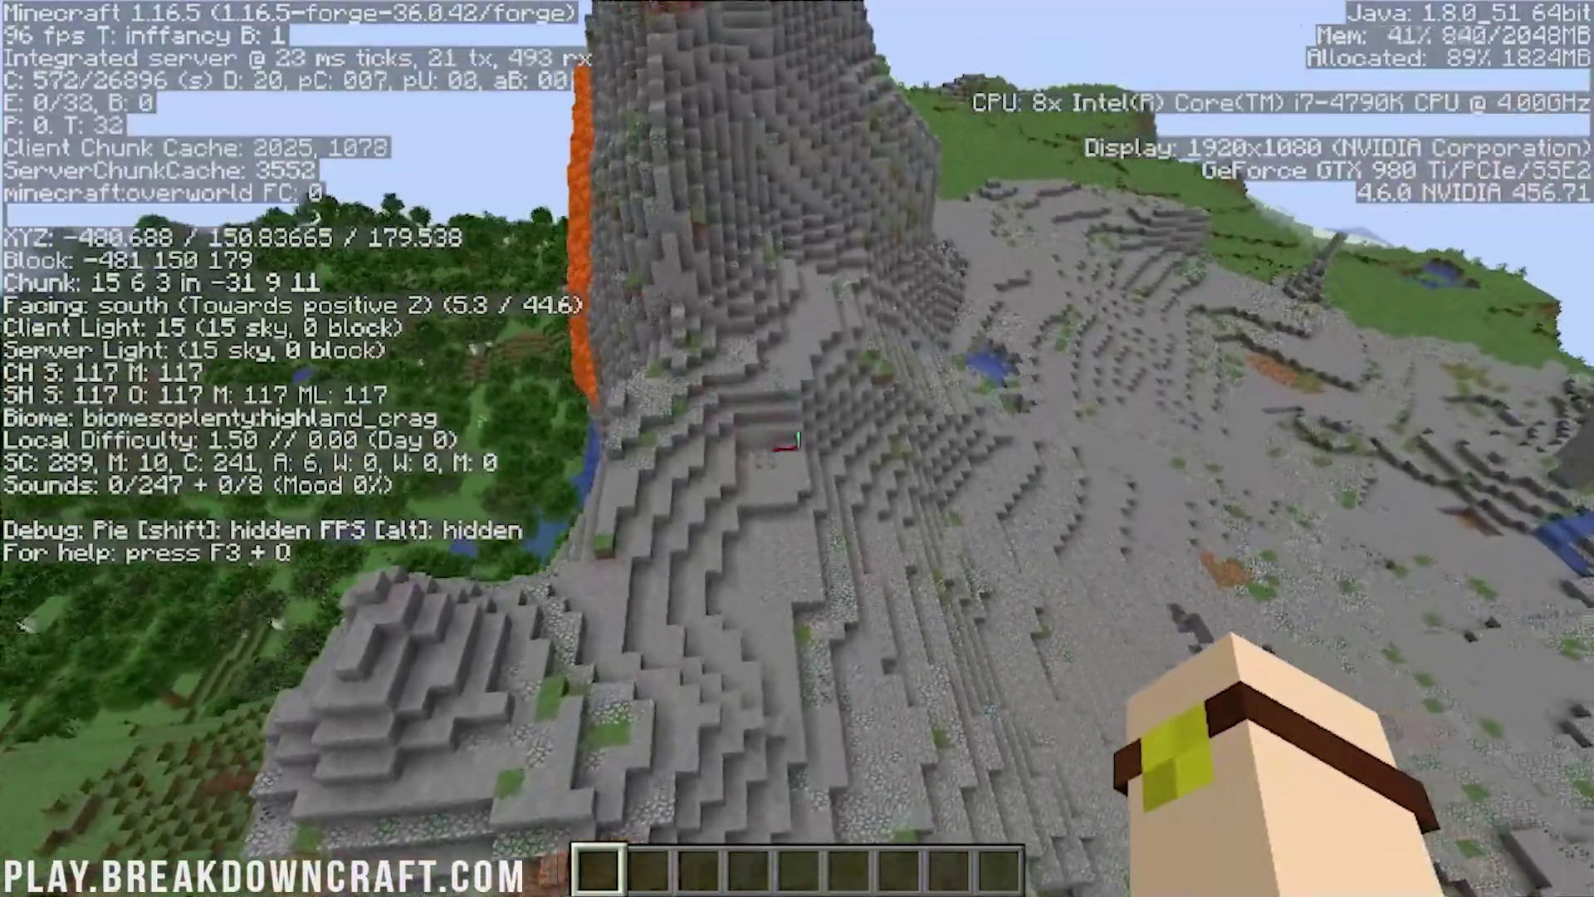
{"action": "key", "text": "w"}
{"action": "key", "text": "shift"}
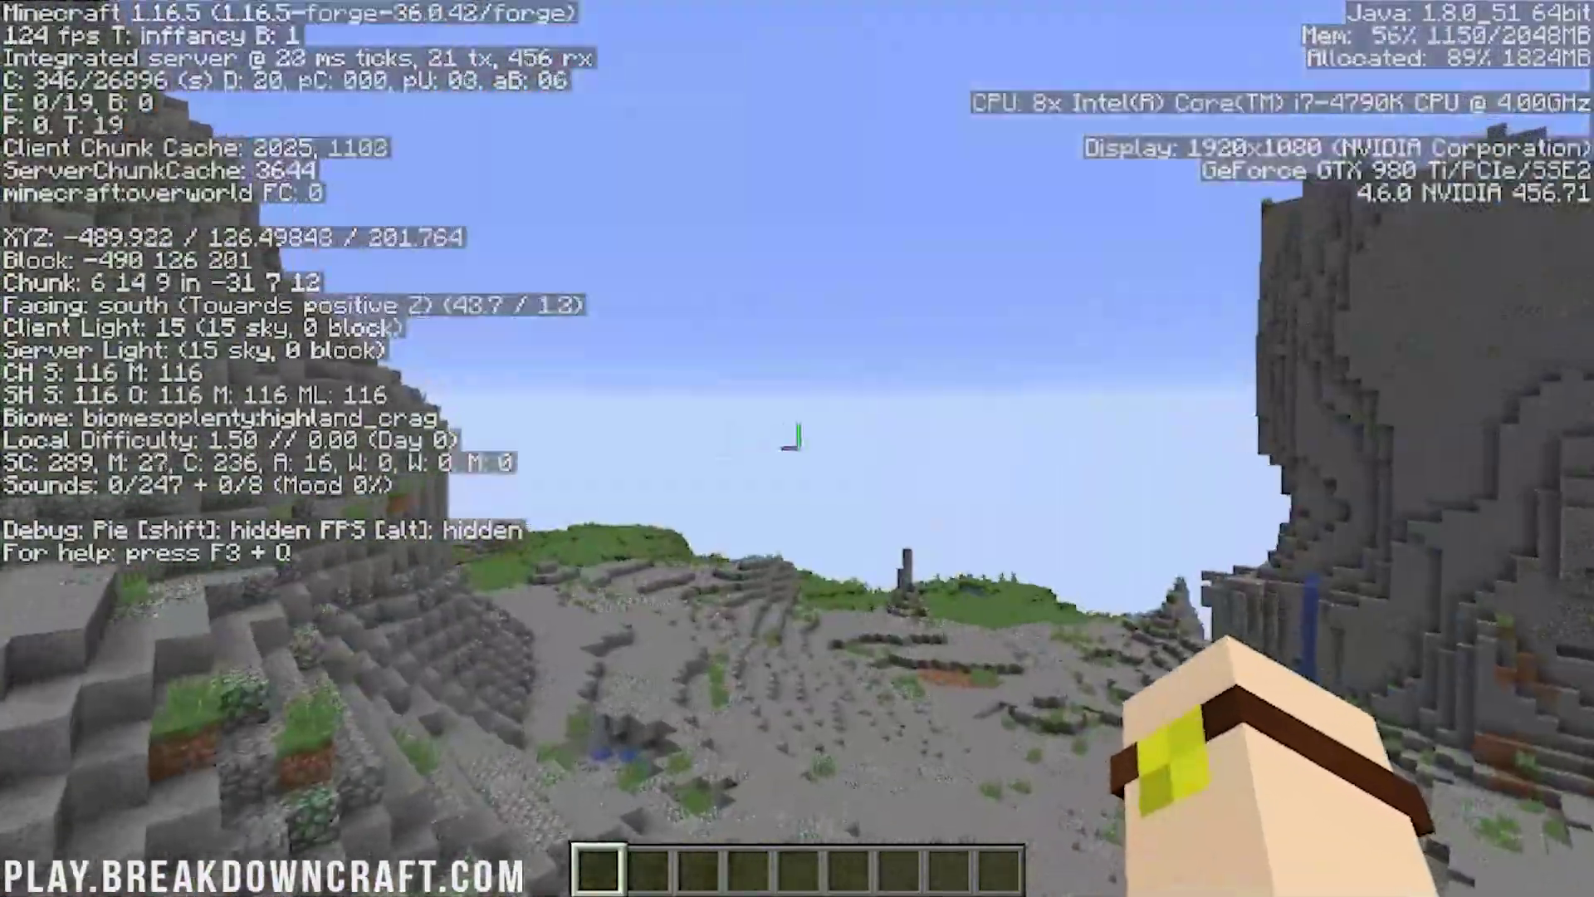
Fly over the rocky ground and green hills along the sandy coast to survey the highland terrain.
{"action": "key", "text": "w"}
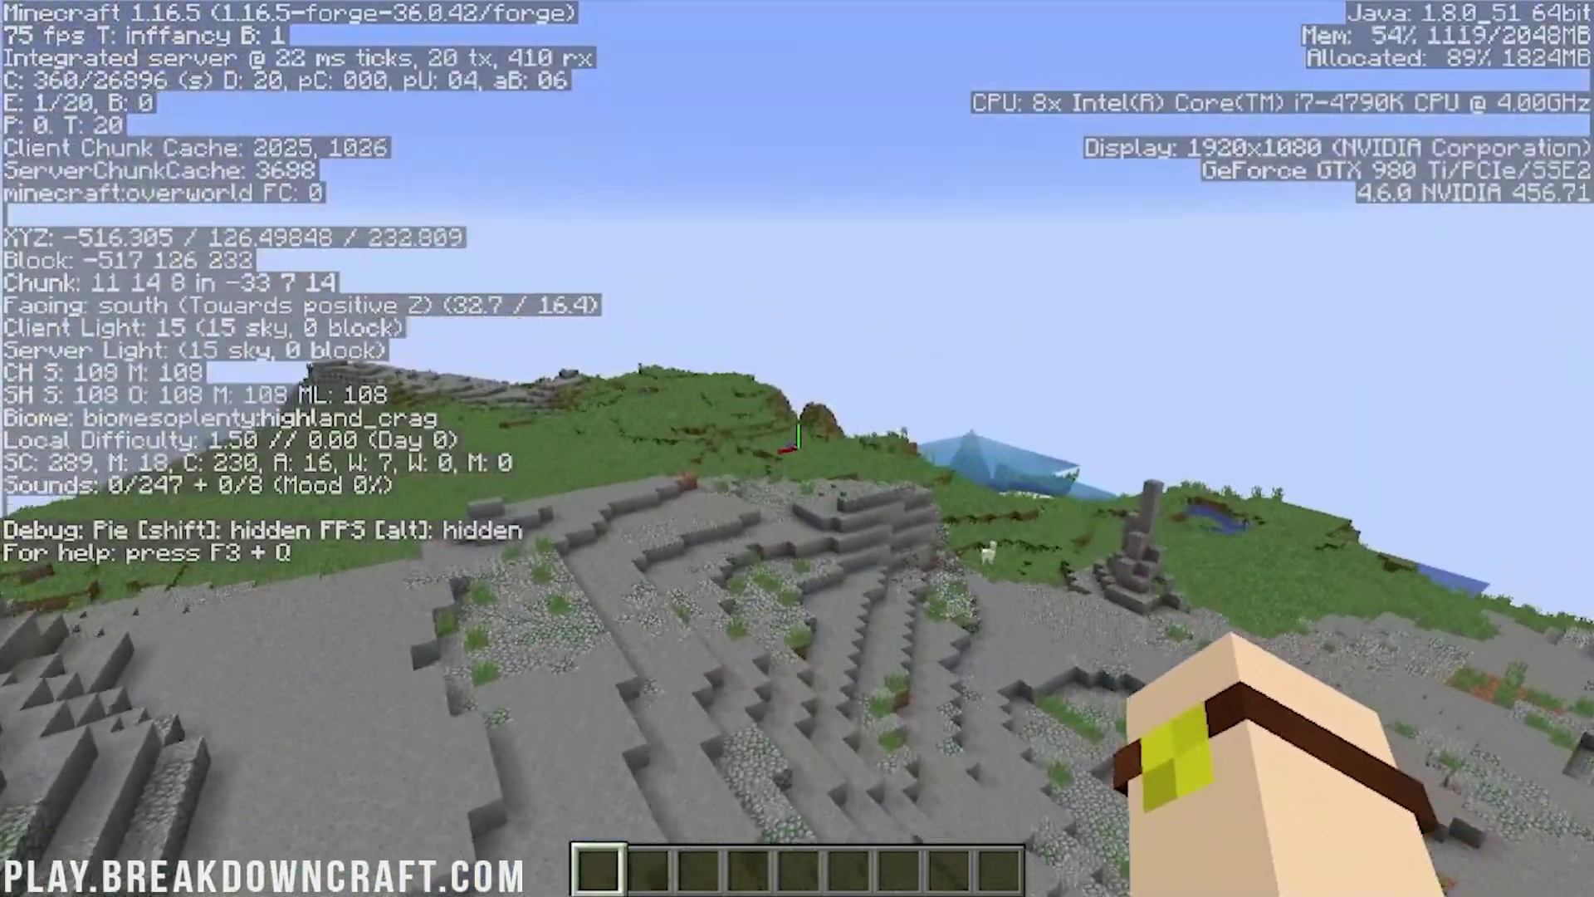
{"action": "key", "text": "w"}
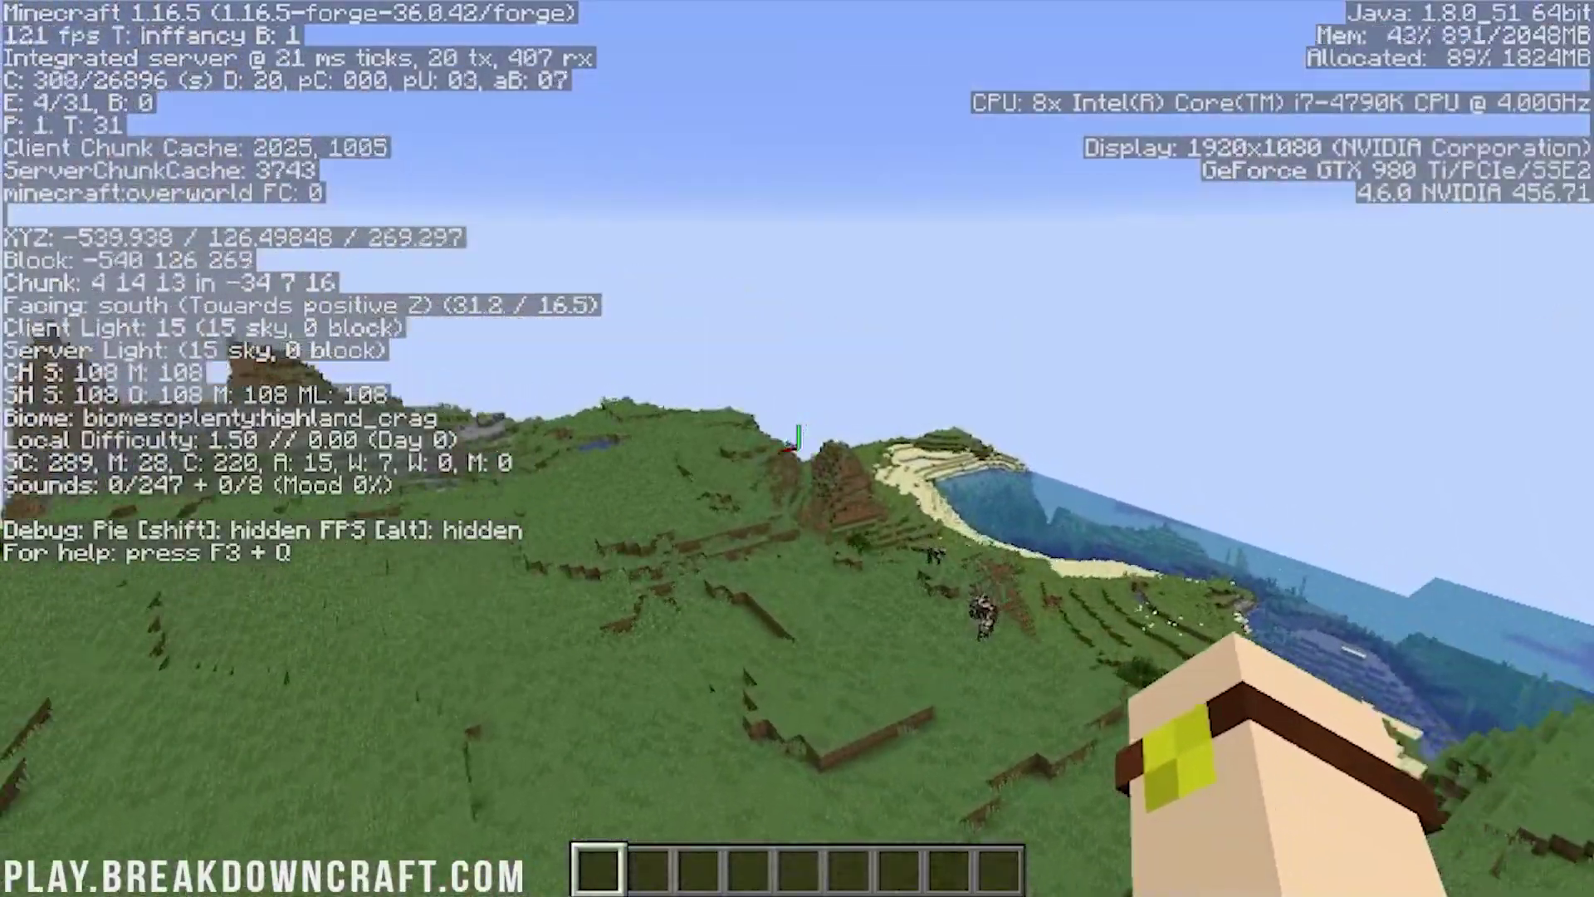
{"action": "key", "text": "w"}
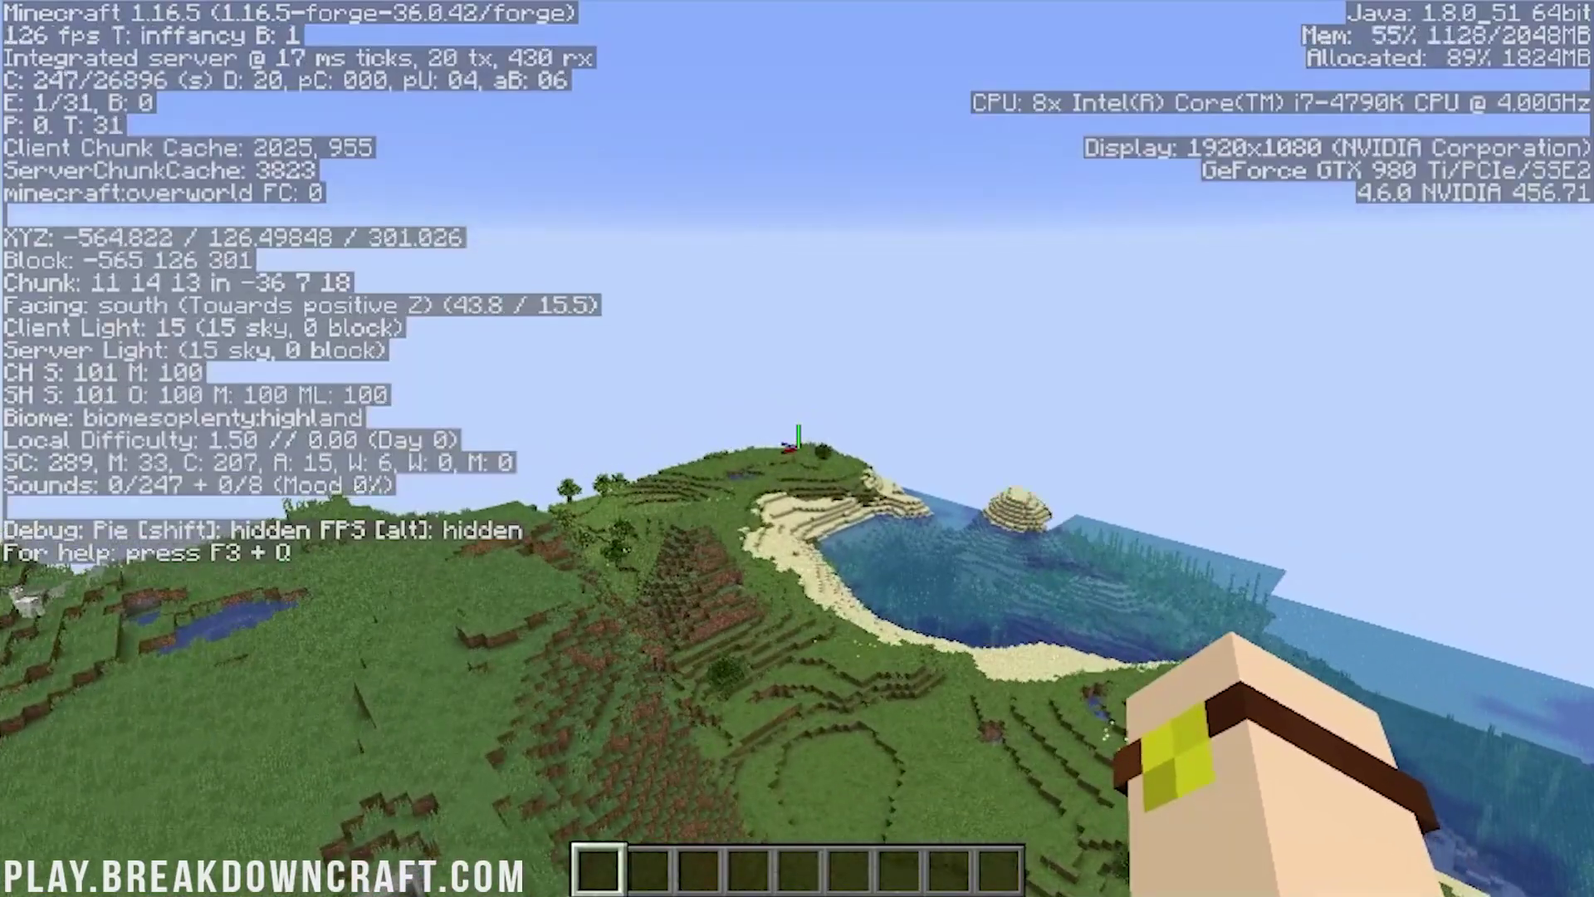
{"action": "key", "text": "w"}
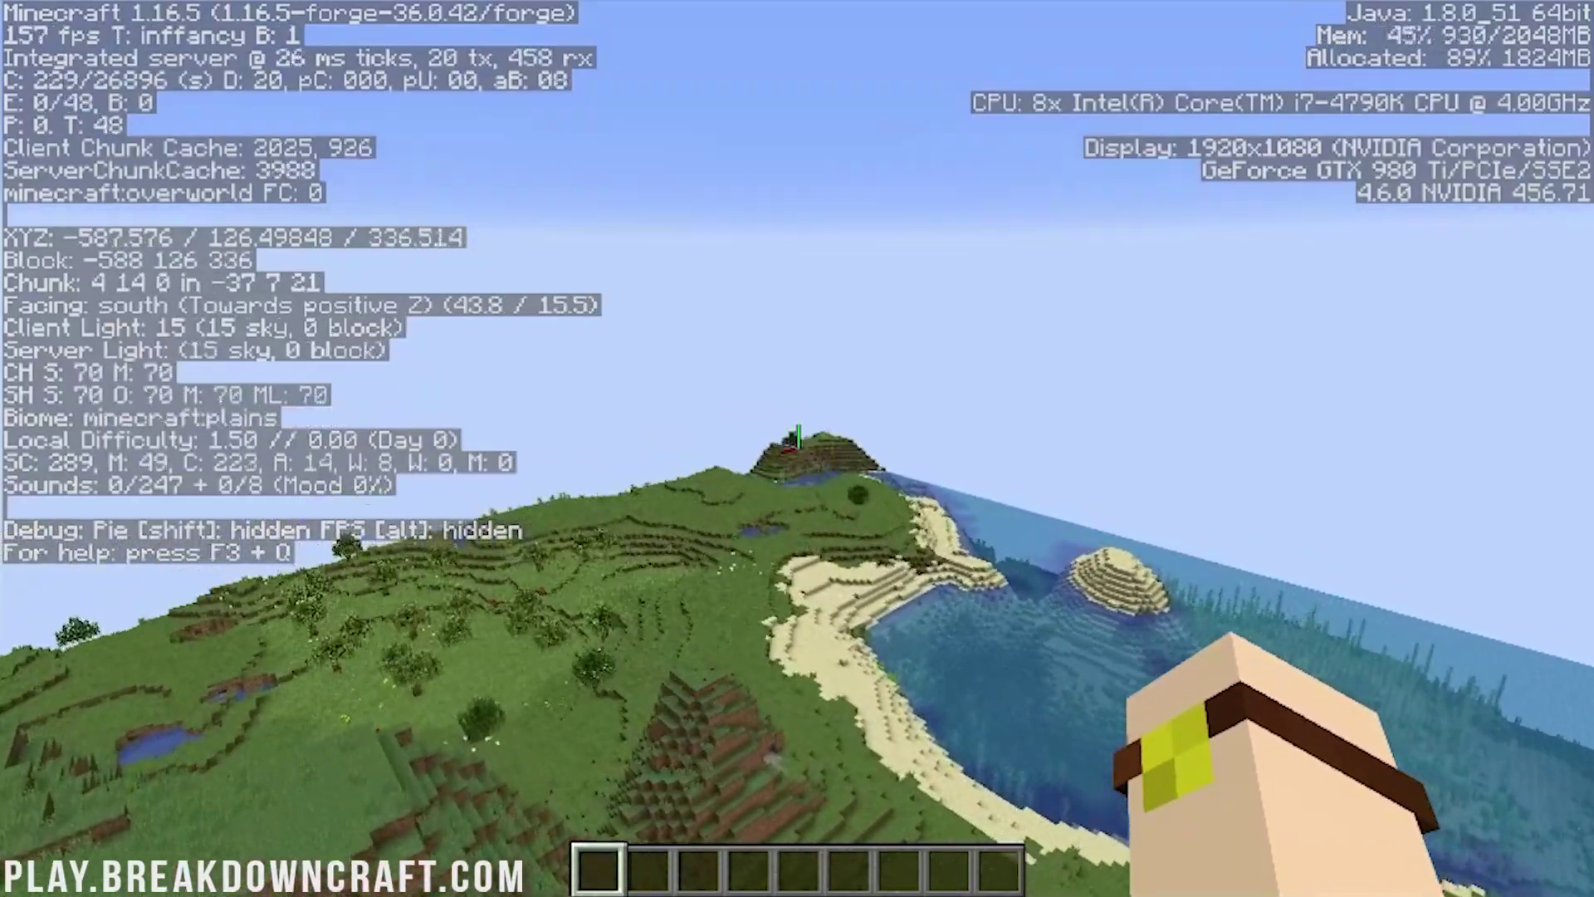
{"action": "key", "text": "w"}
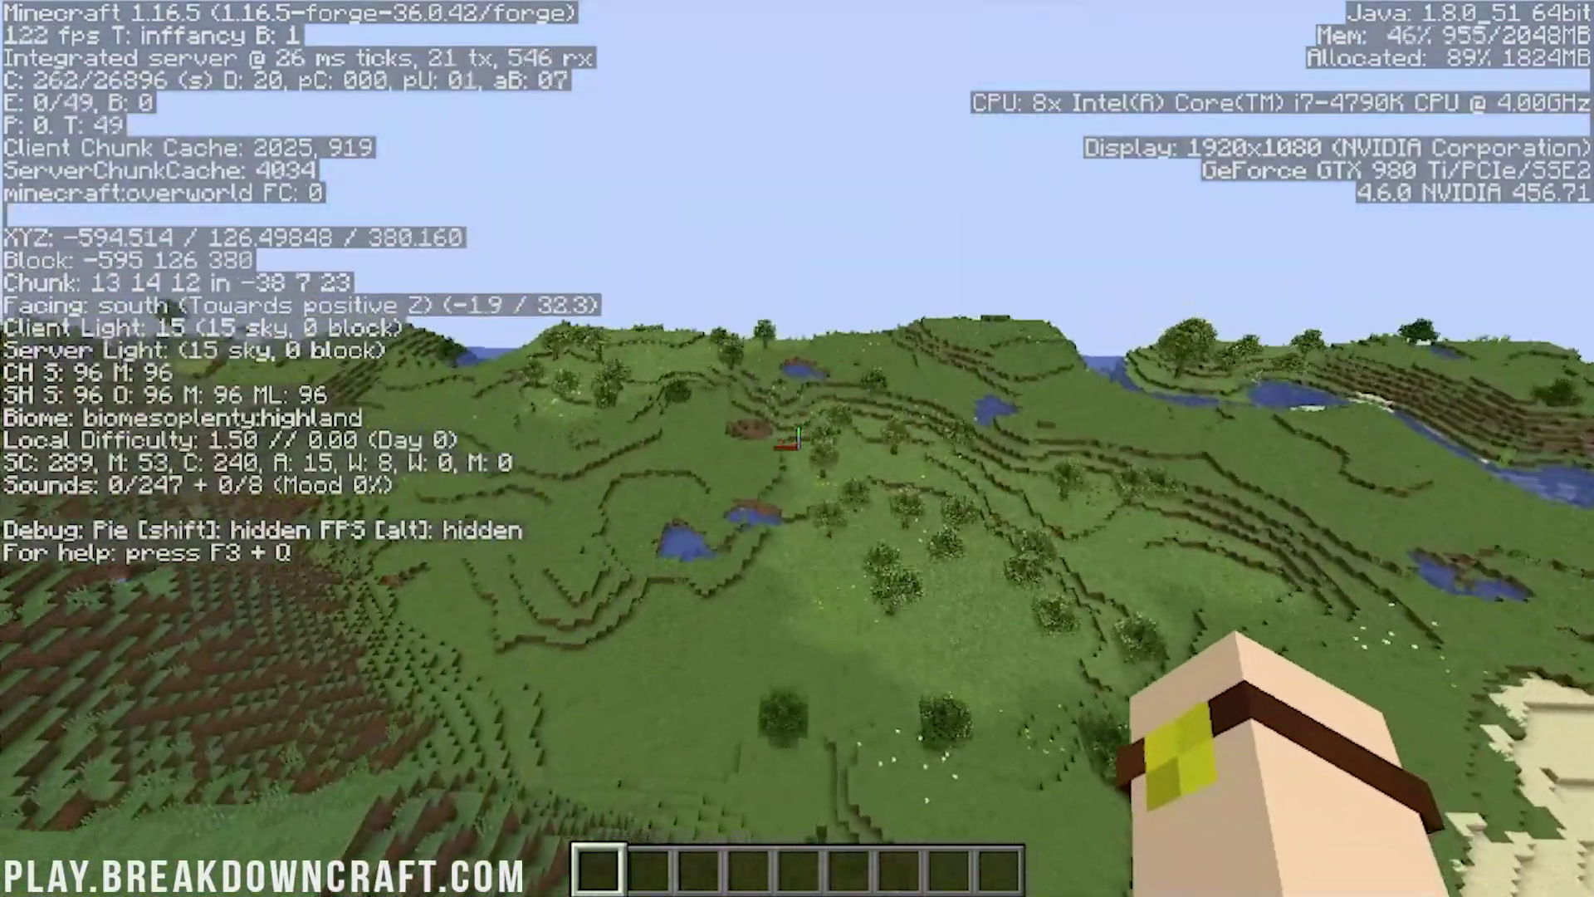
Land among the orchard trees and look closely at the flowering oak leaves.
{"action": "key", "text": "w"}
{"action": "key", "text": "shift"}
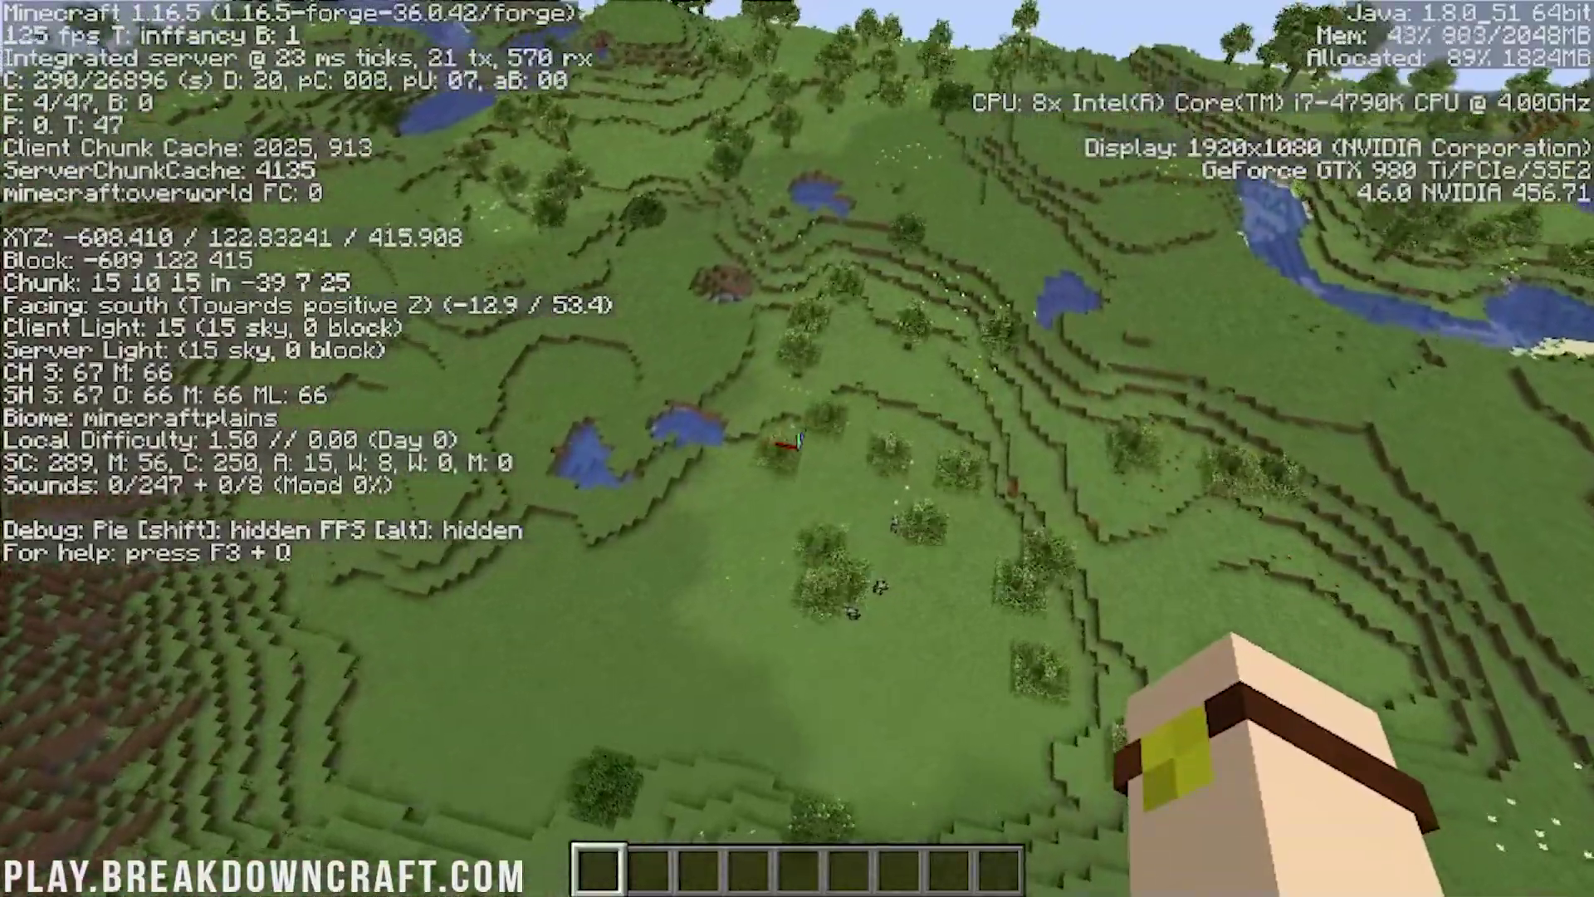
{"action": "key", "text": "w"}
{"action": "key", "text": "shift"}
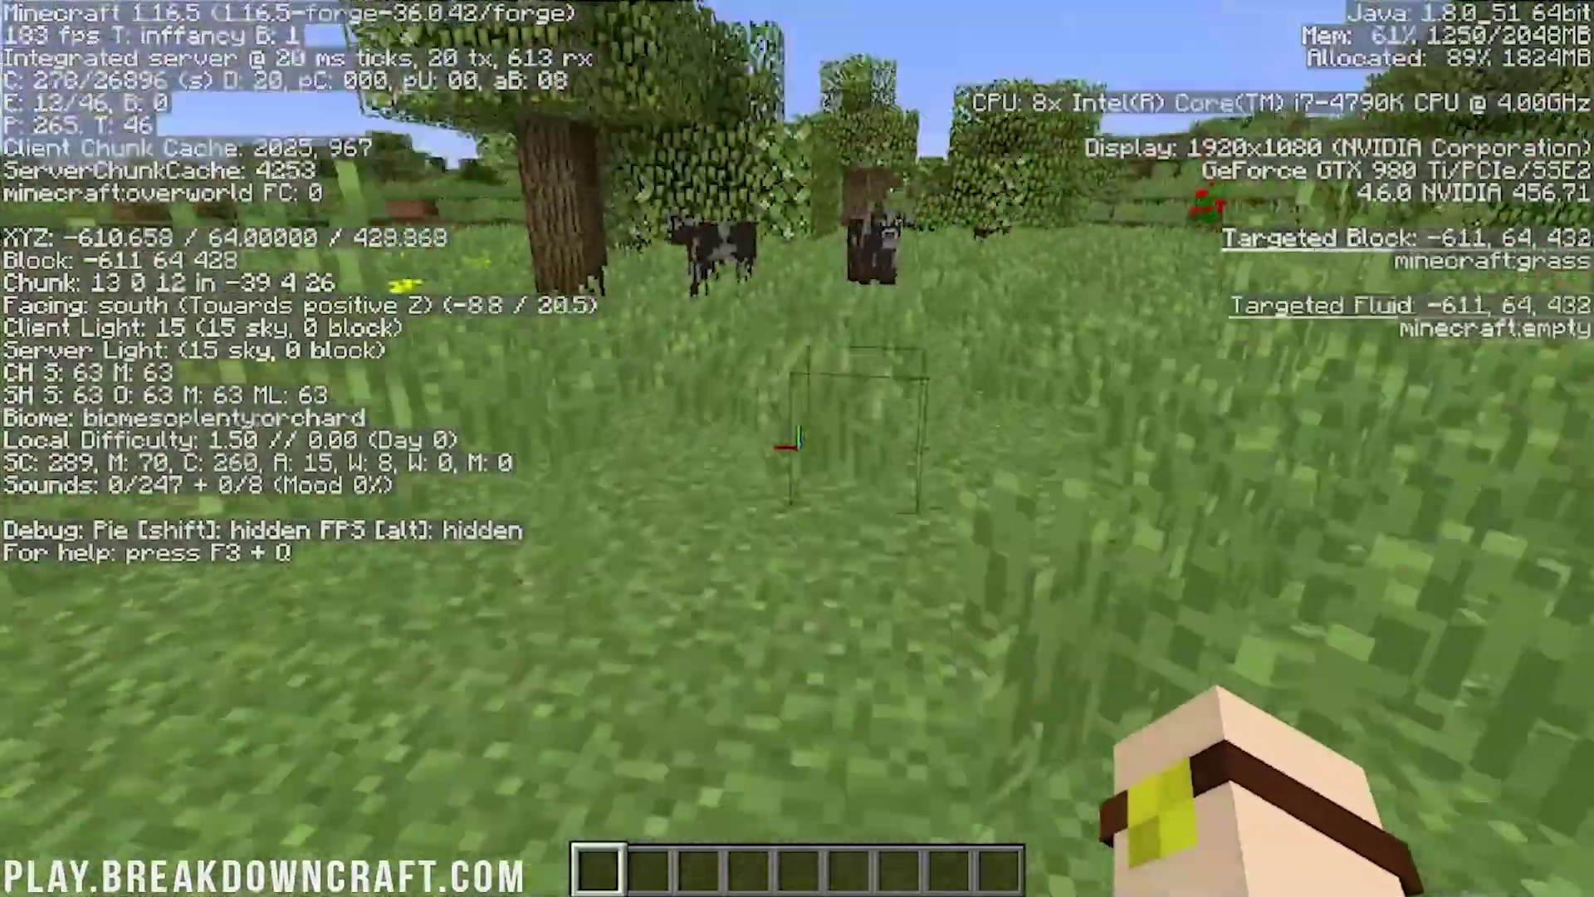
{"action": "key", "text": "w"}
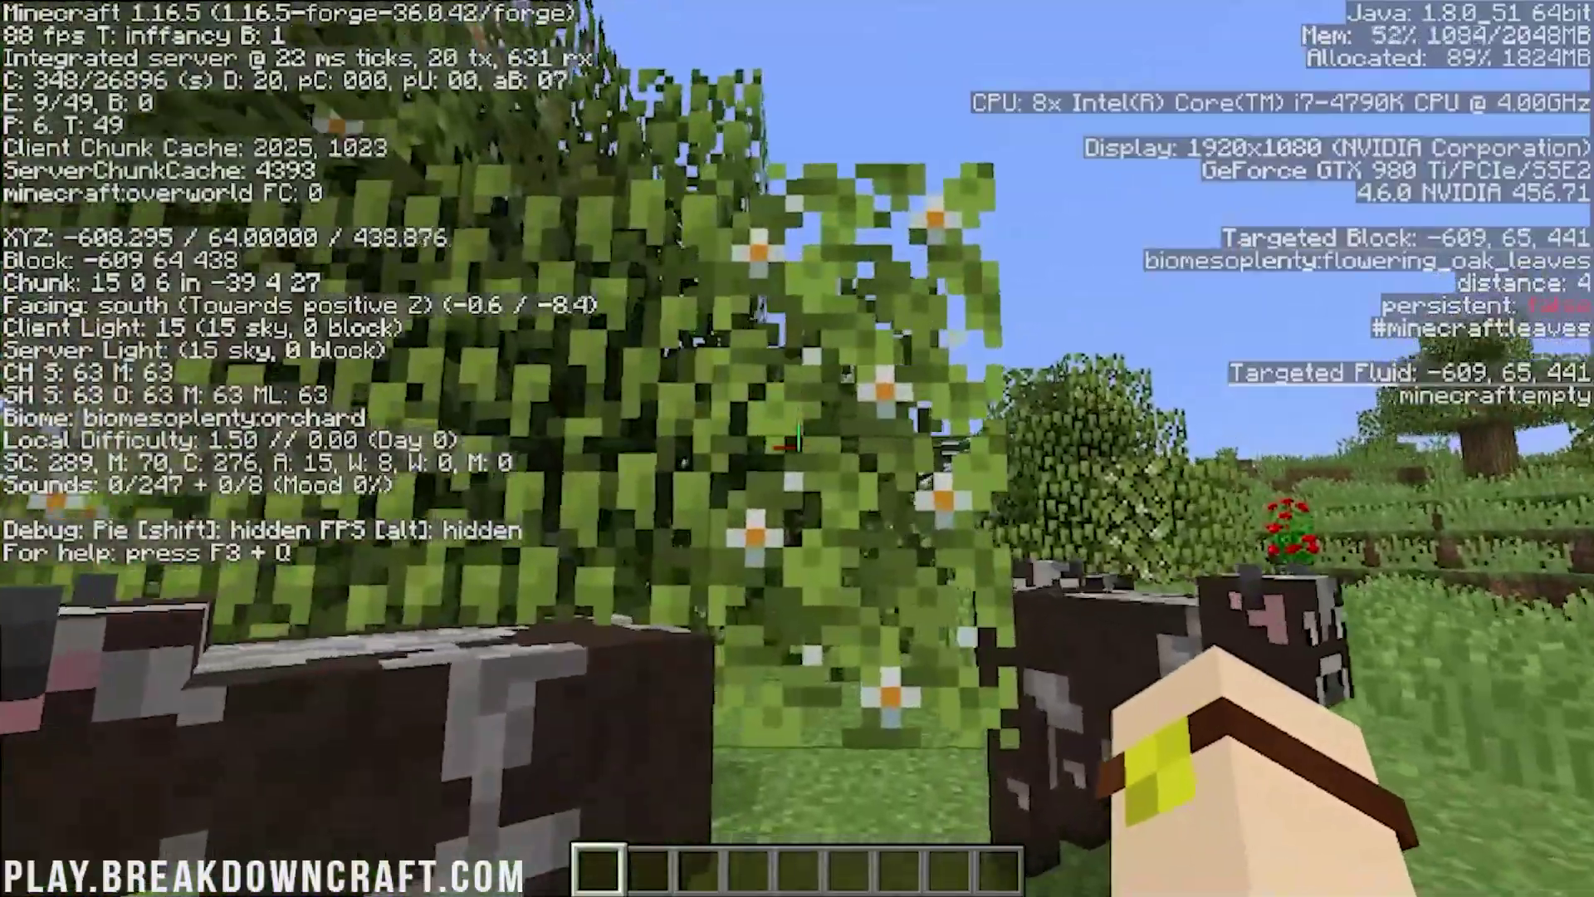
{"action": "key", "text": "w"}
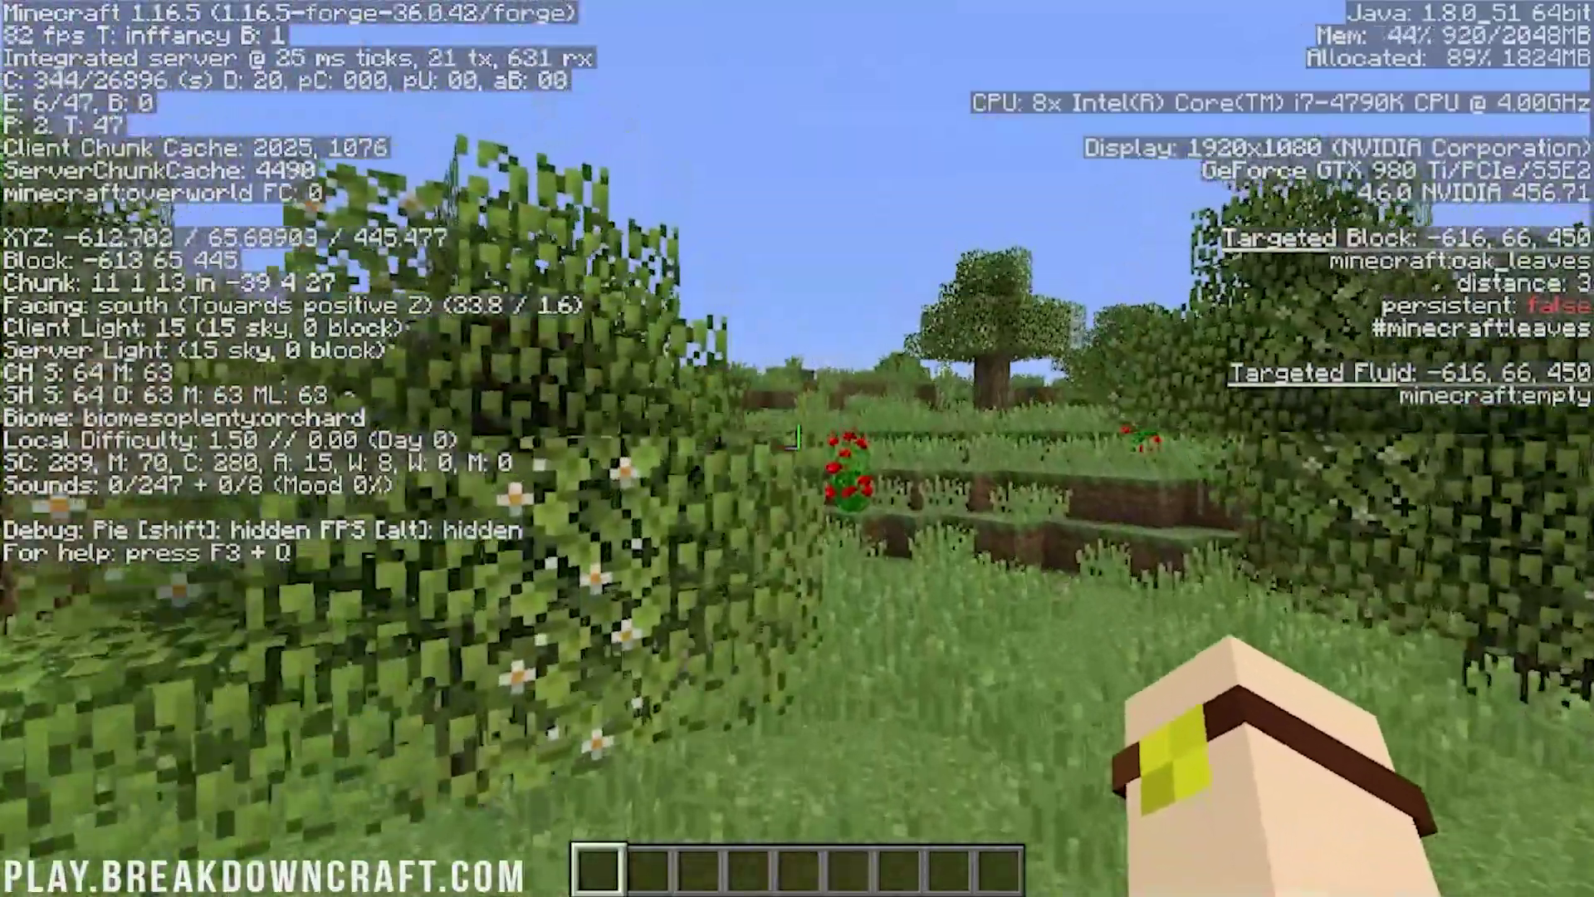
Take off from the orchard and fly across the plains to the group of tall redwood trees.
{"action": "key", "text": "space"}
{"action": "key", "text": "w"}
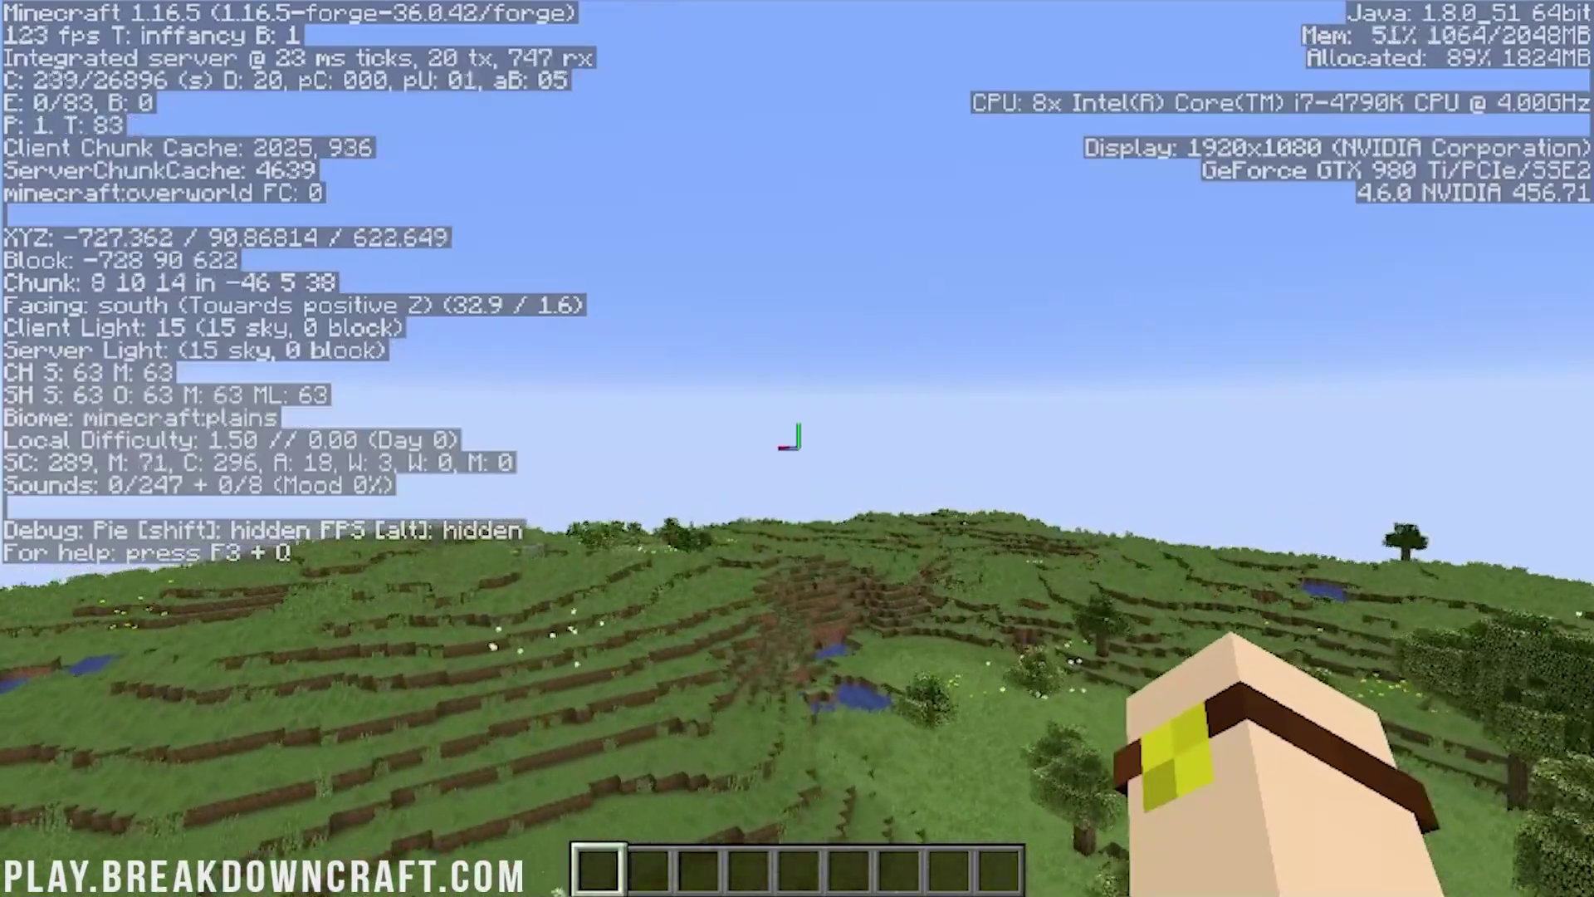
{"action": "key", "text": "w"}
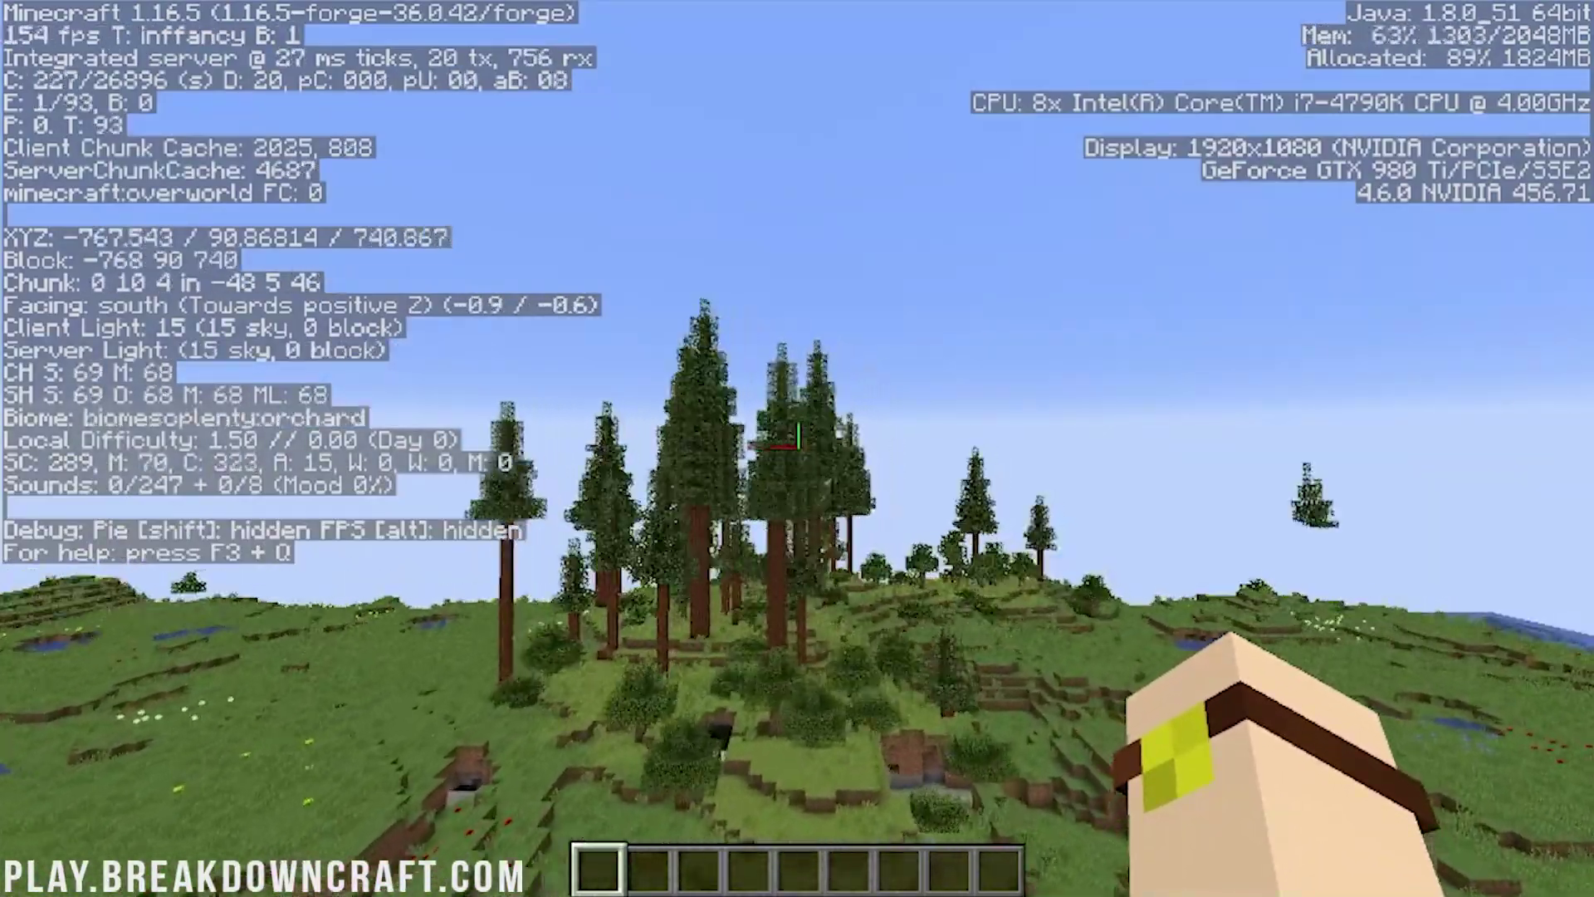
{"action": "key", "text": "w"}
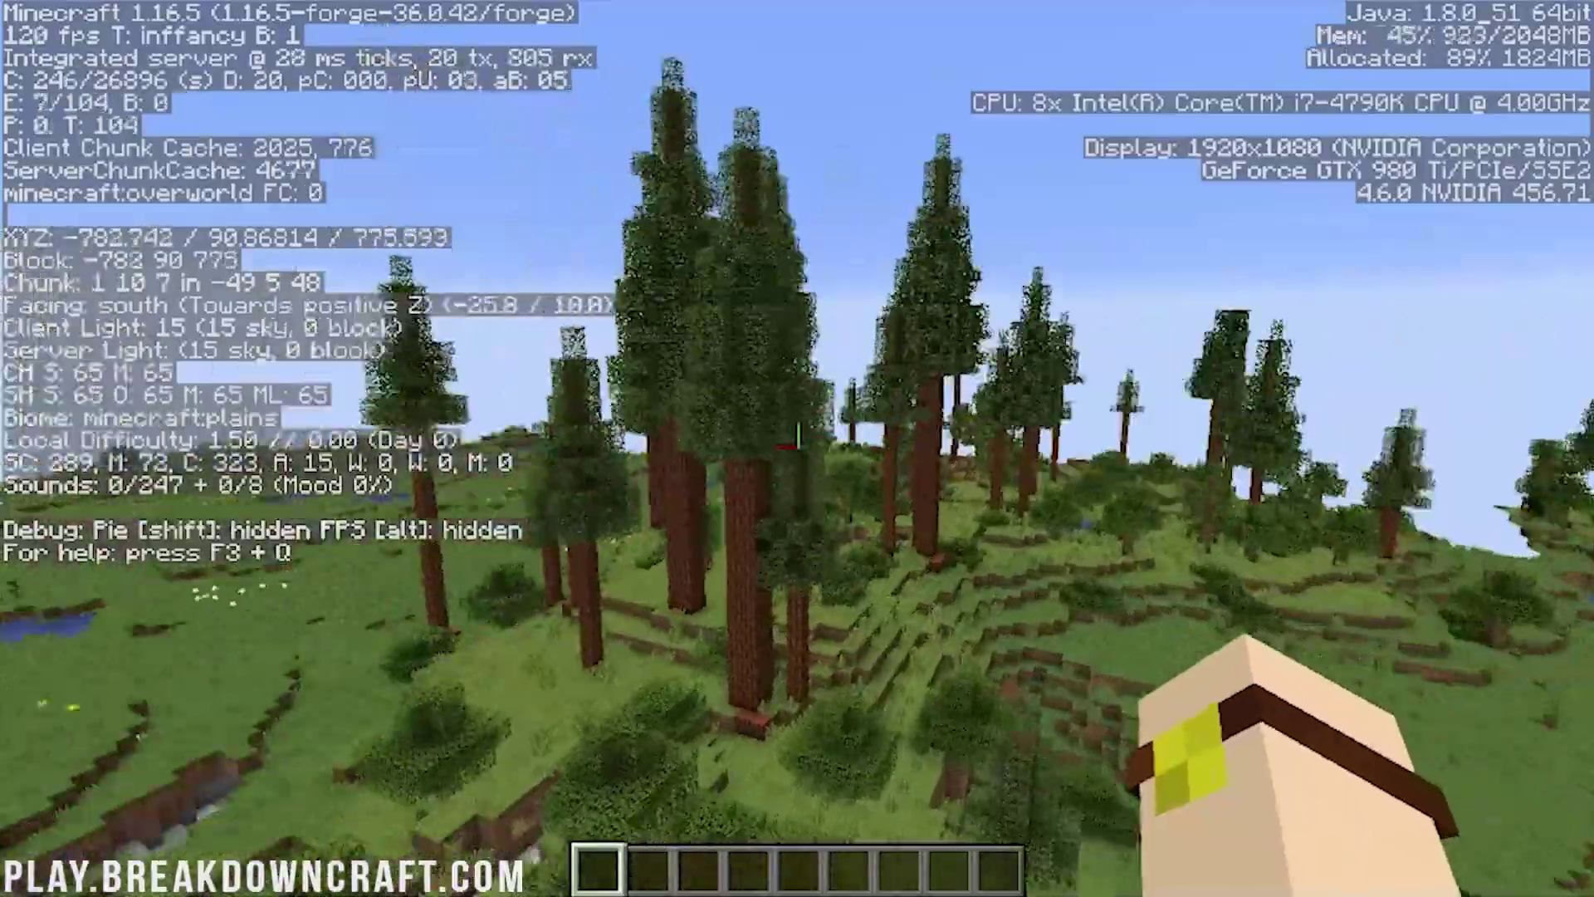
Fly between the redwood trunks and examine the redwood forest and its edge.
{"action": "key", "text": "w"}
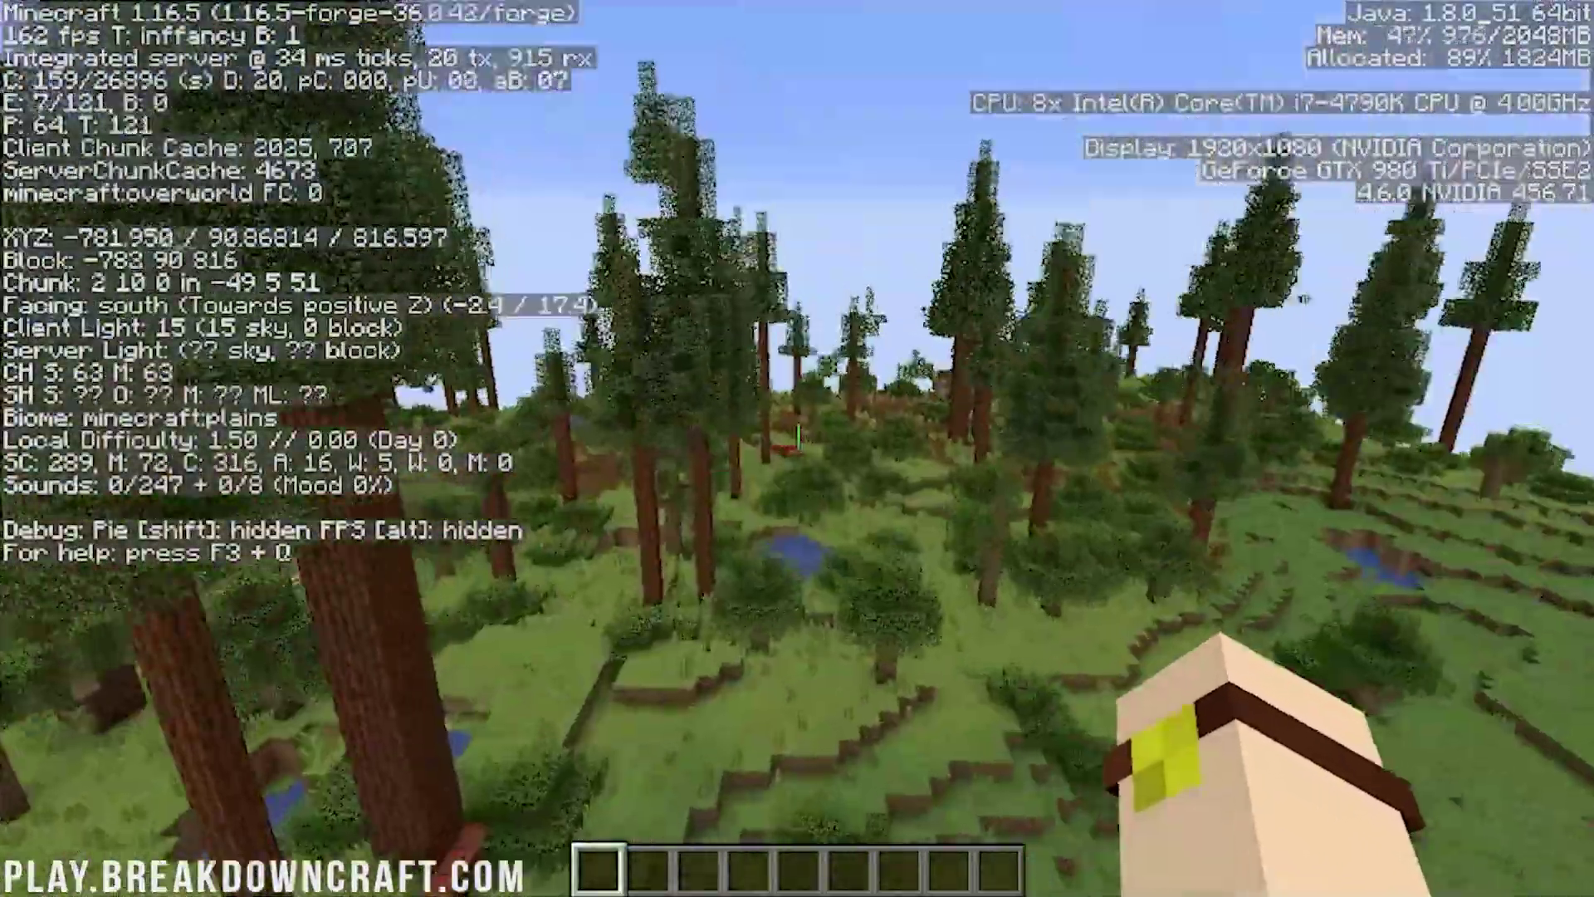
{"action": "key", "text": "w"}
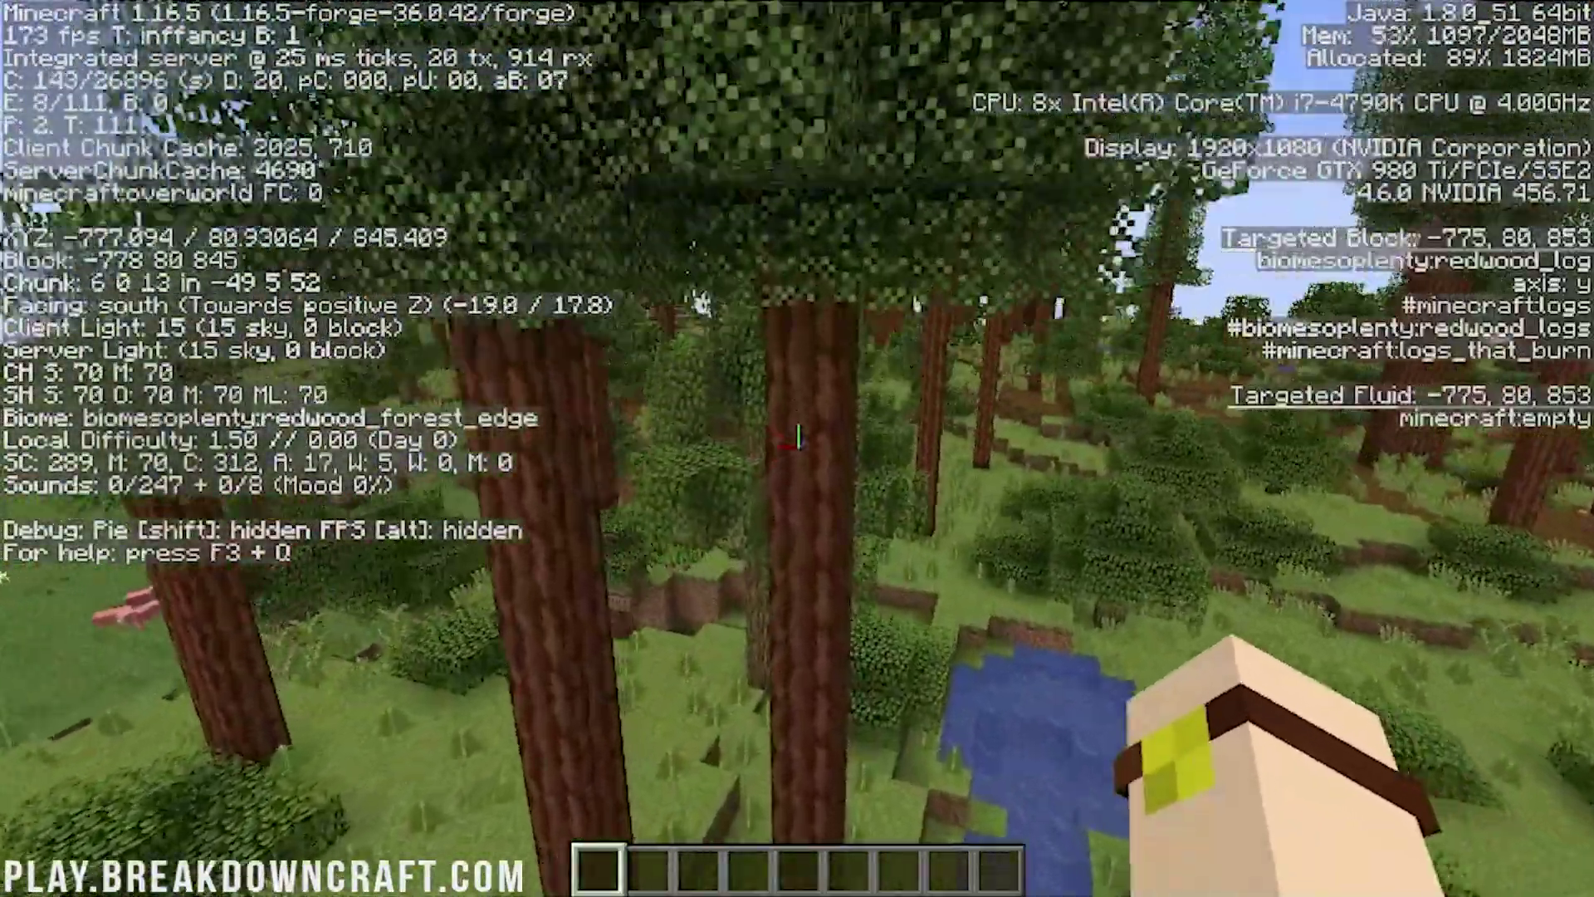
{"action": "key", "text": "w"}
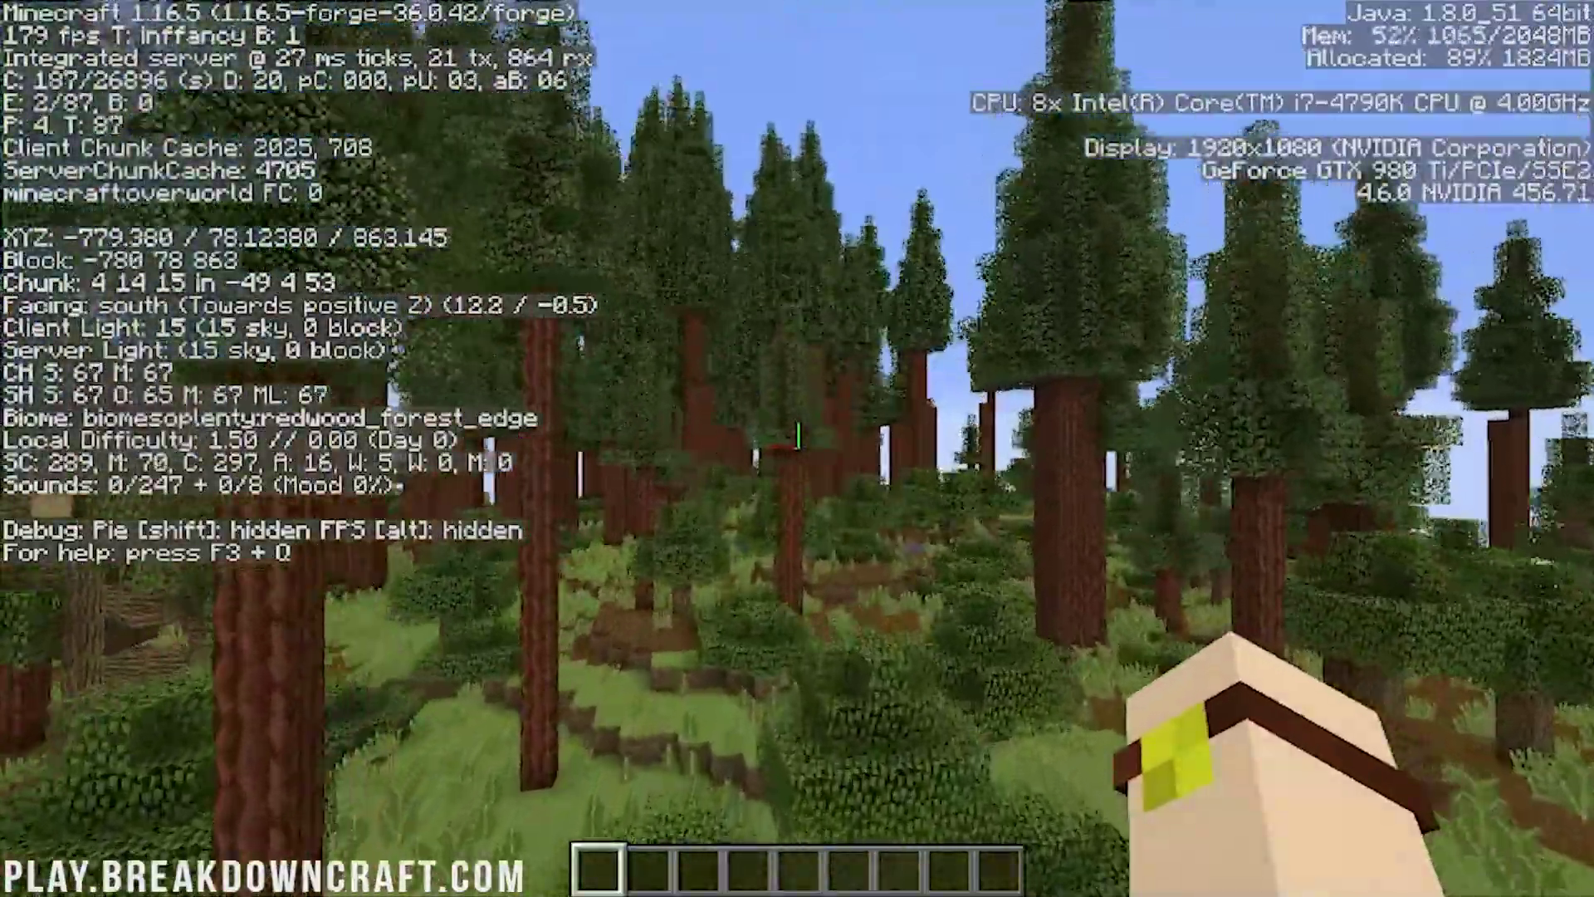
{"action": "key", "text": "w"}
{"action": "key", "text": "w"}
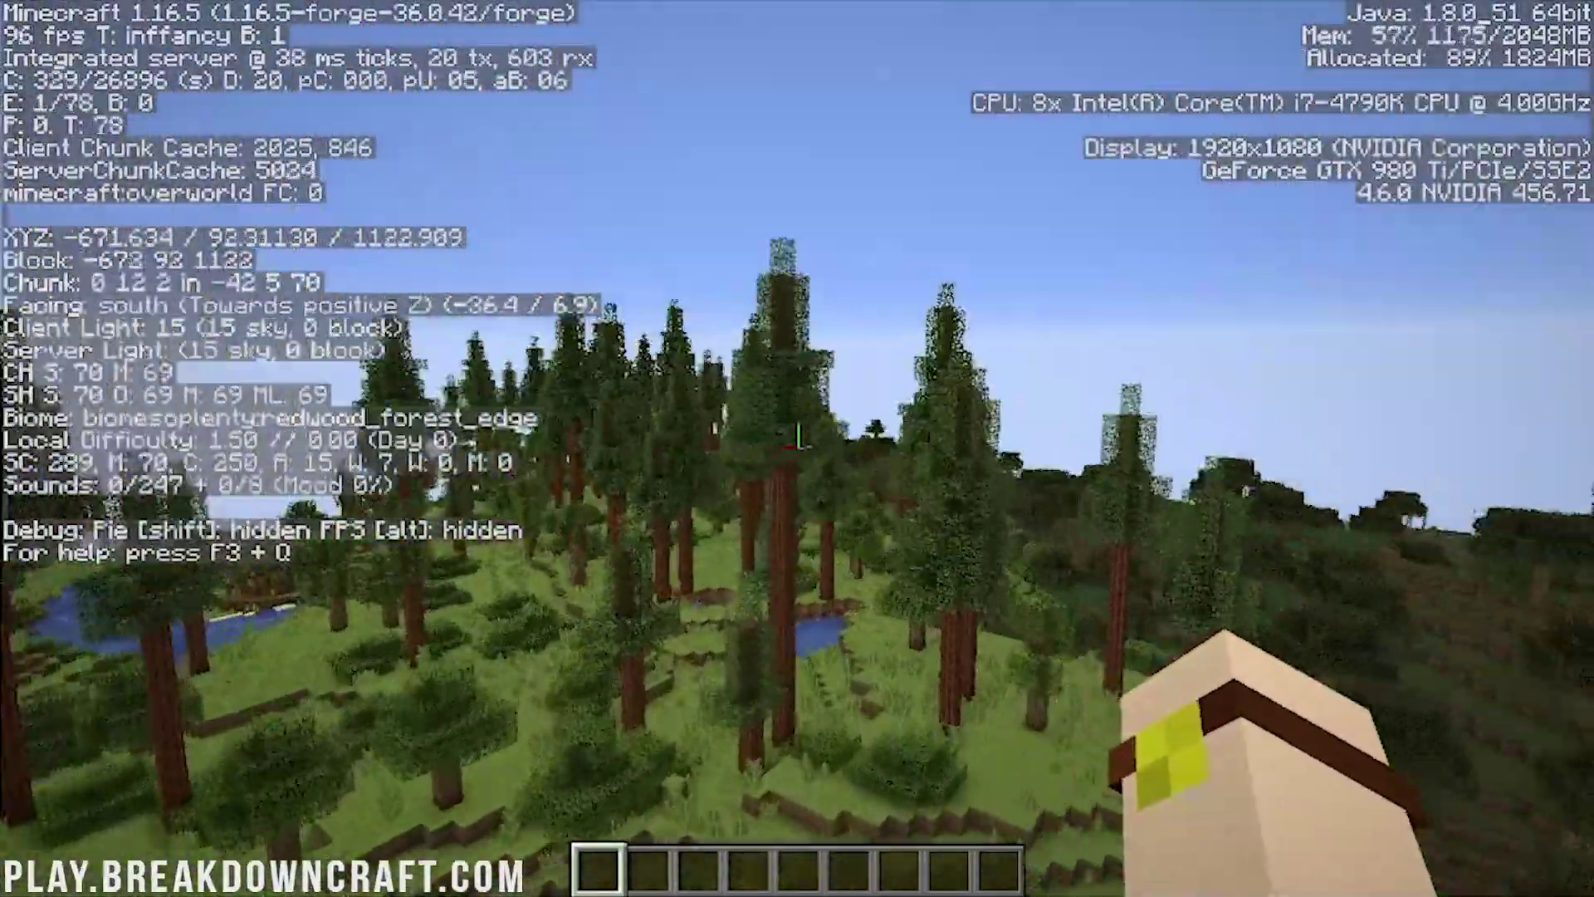
Leave the redwood forest edge, descend into the neighbouring dark green swamp and look around it.
{"action": "key", "text": "w"}
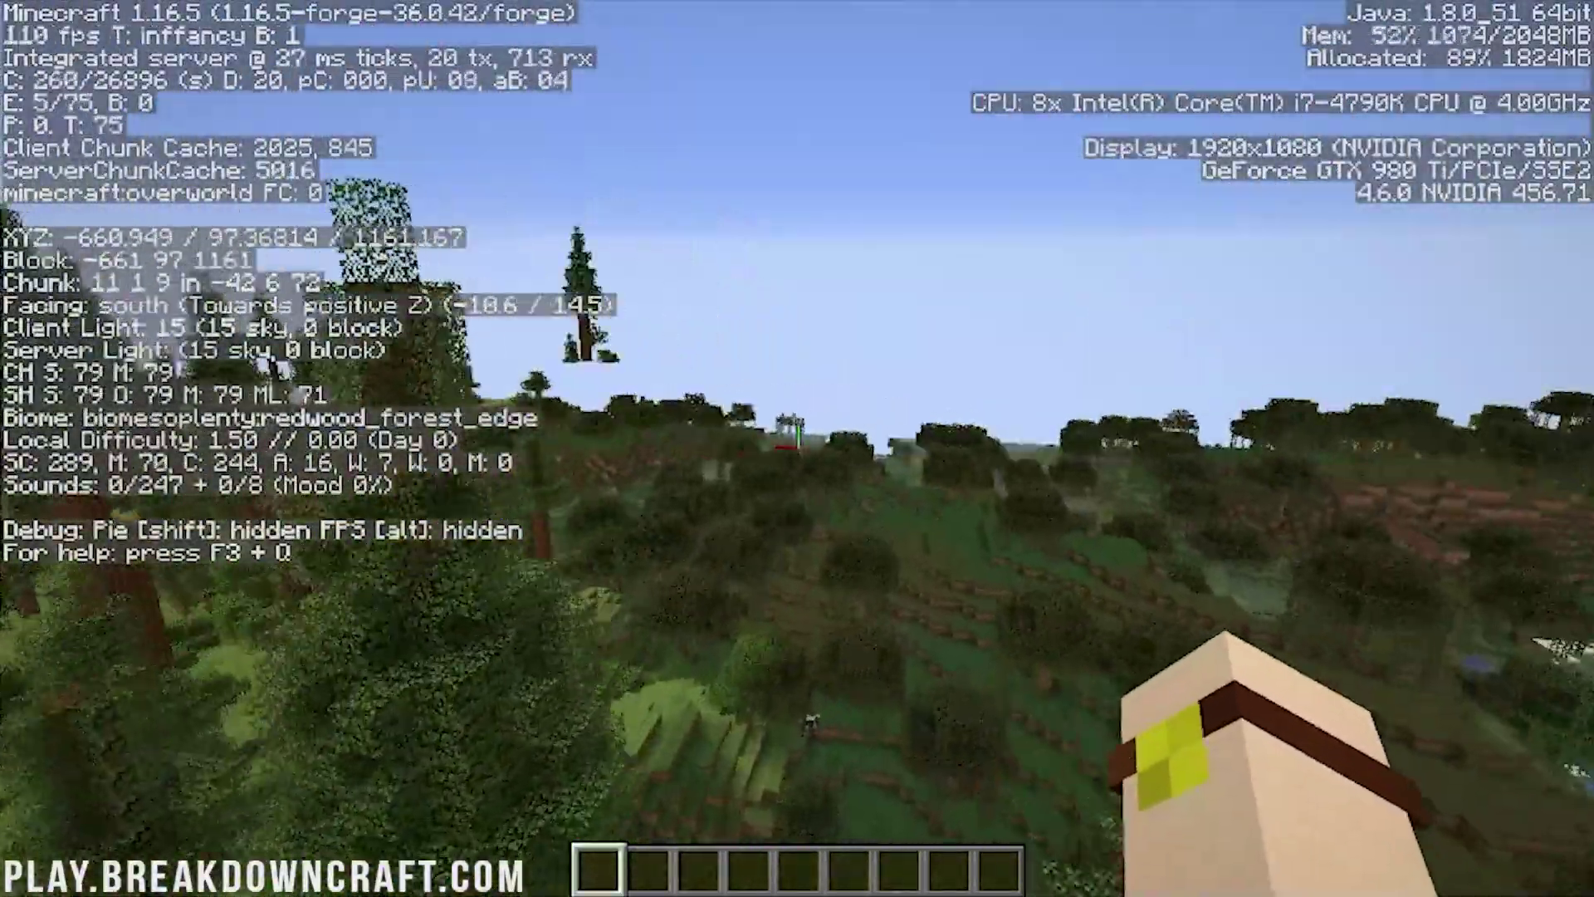
{"action": "key", "text": "w"}
{"action": "key", "text": "shift"}
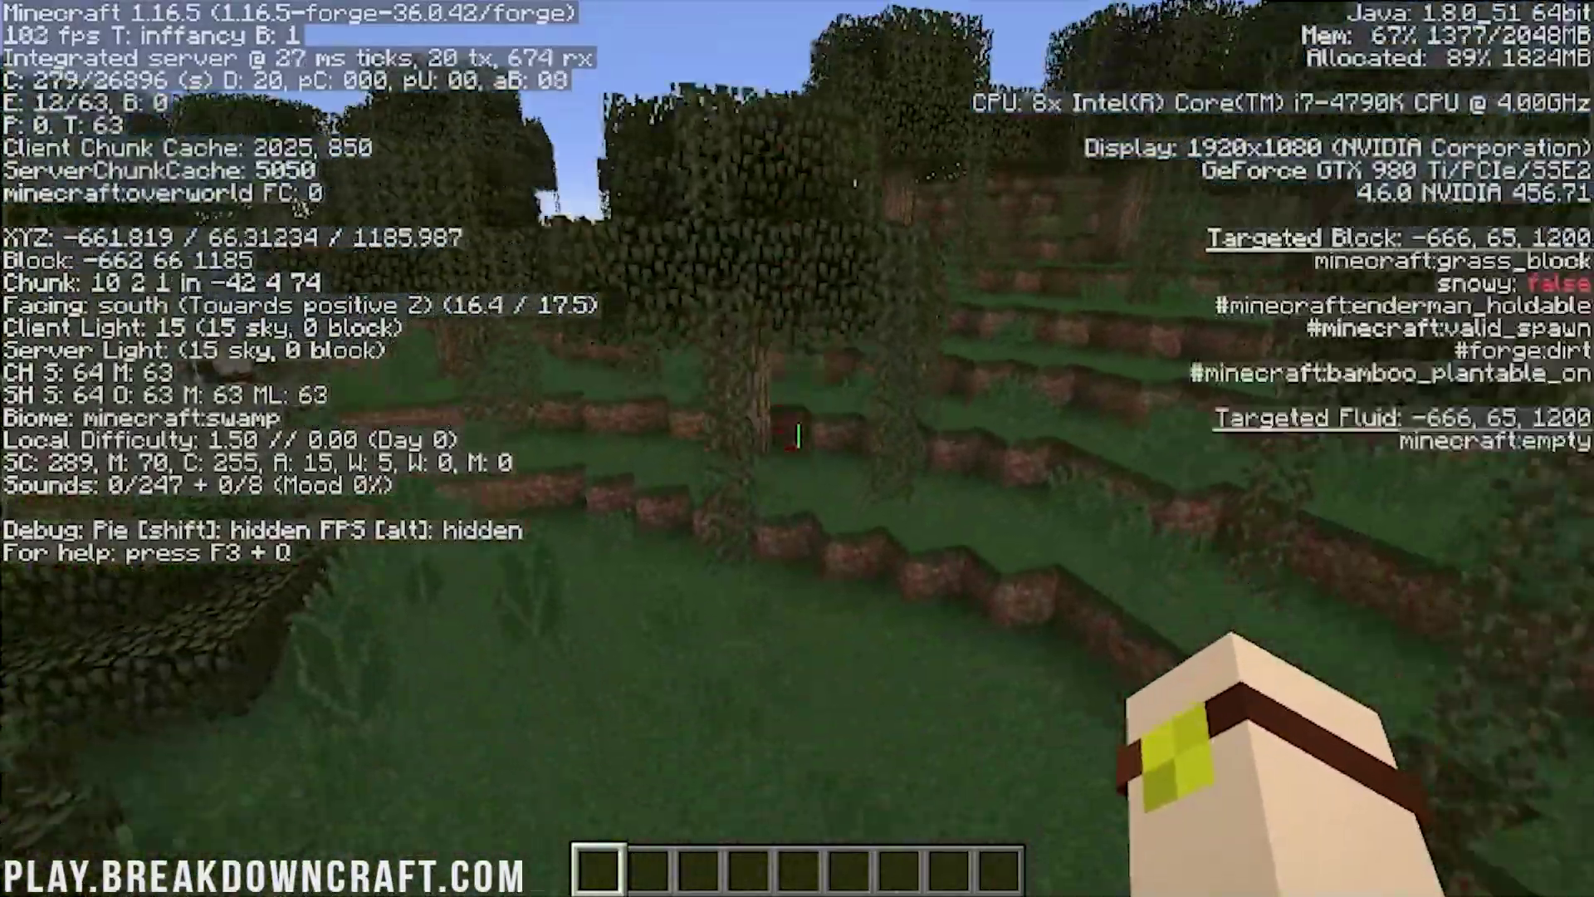
{"action": "key", "text": "w"}
{"action": "key", "text": "space"}
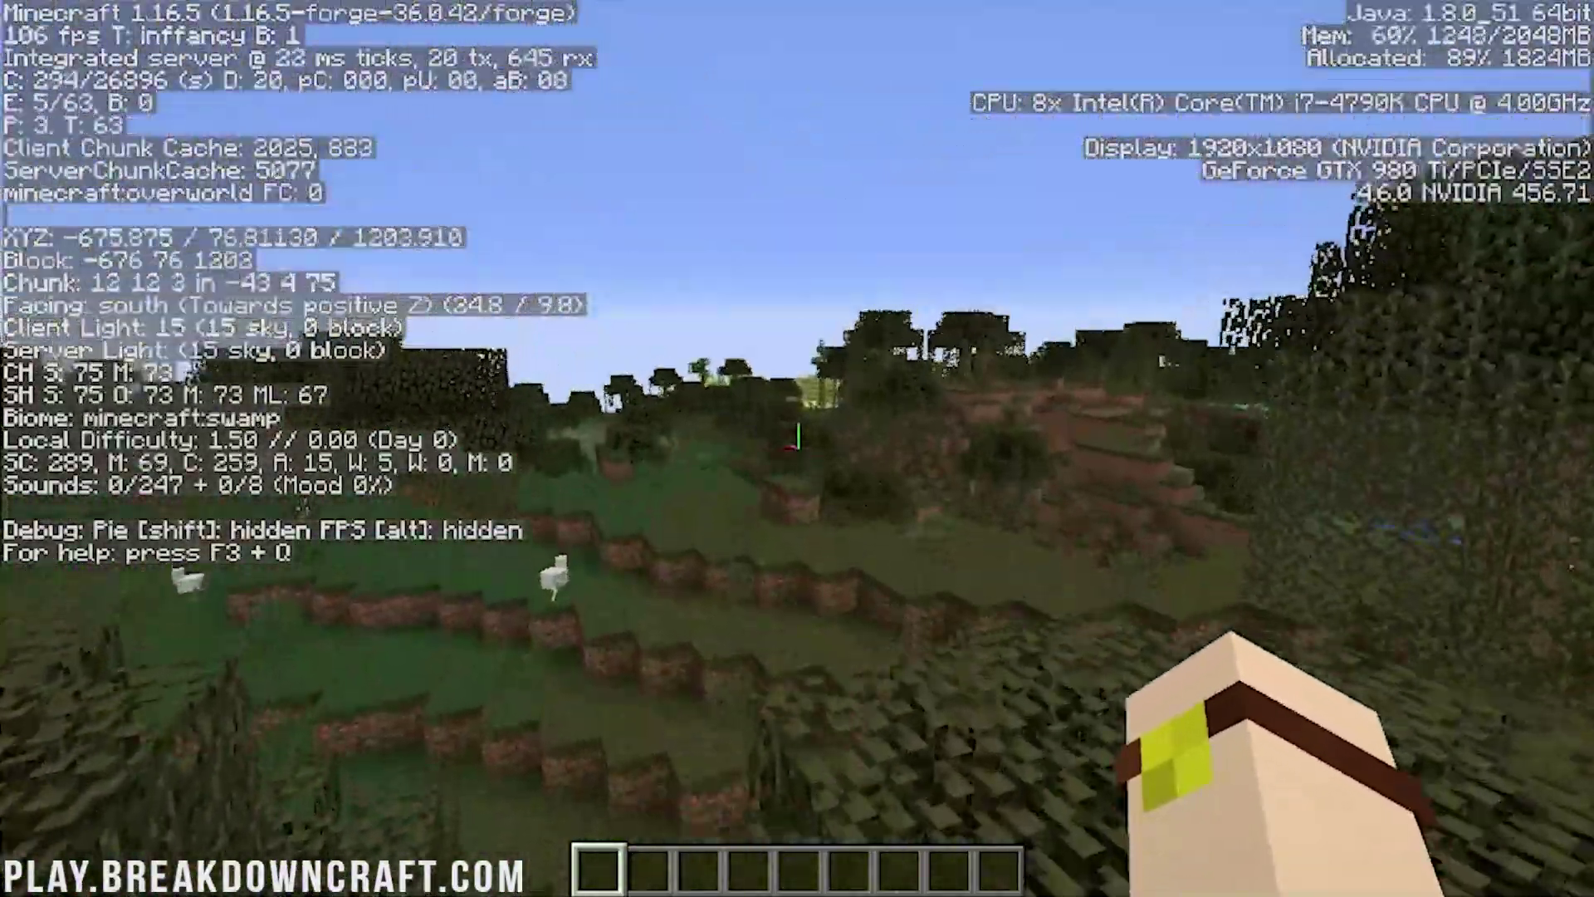
{"action": "key", "text": "w"}
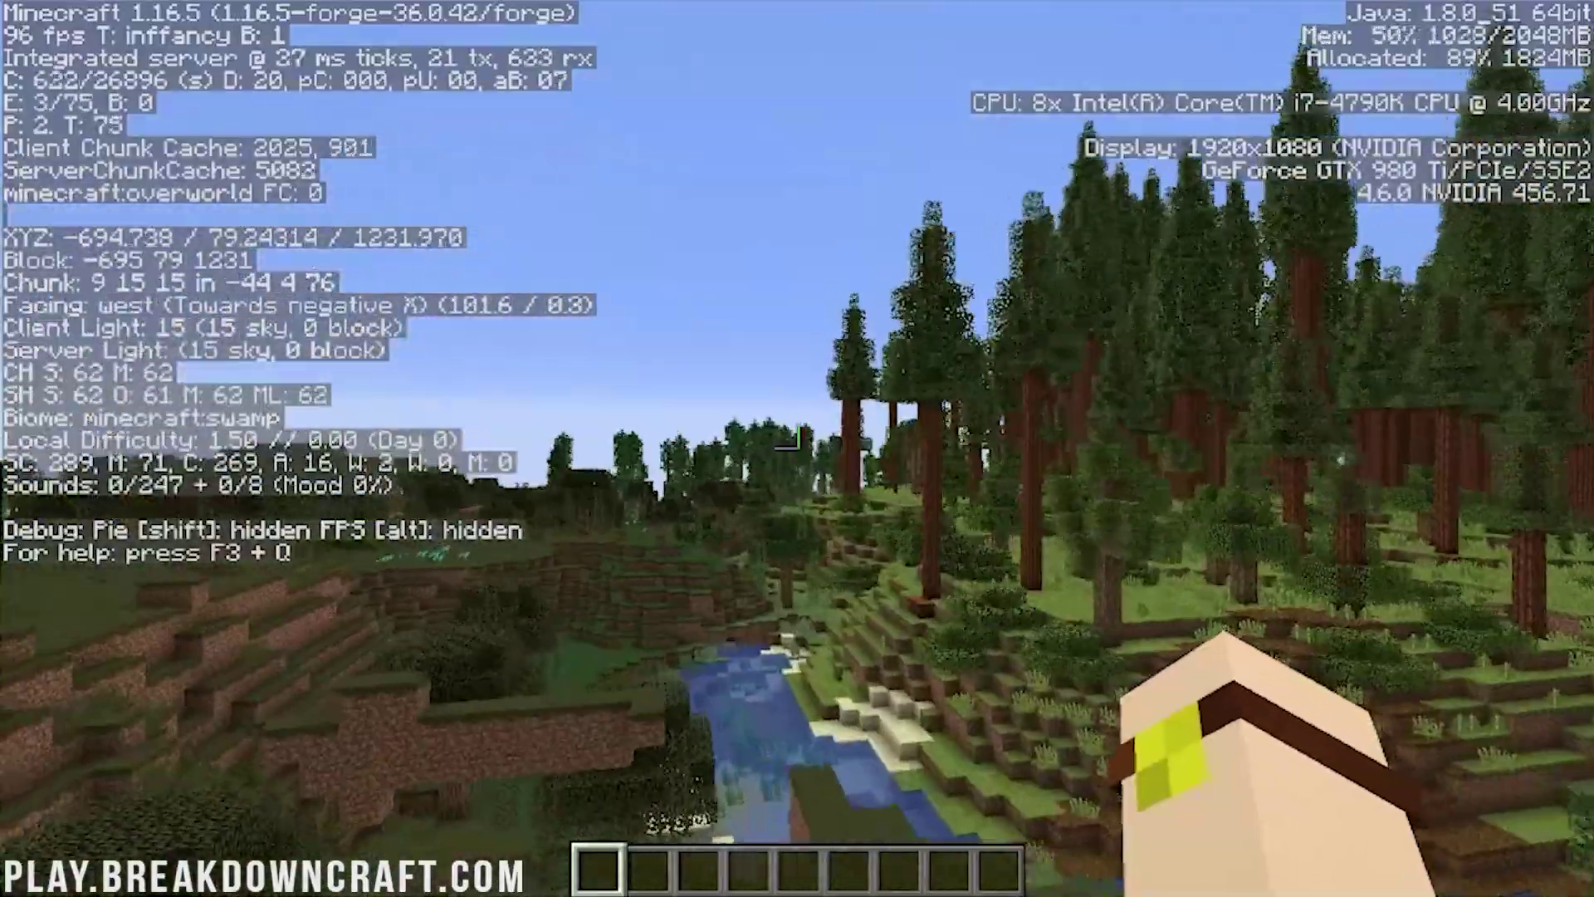
{"action": "key", "text": "w"}
{"action": "key", "text": "space"}
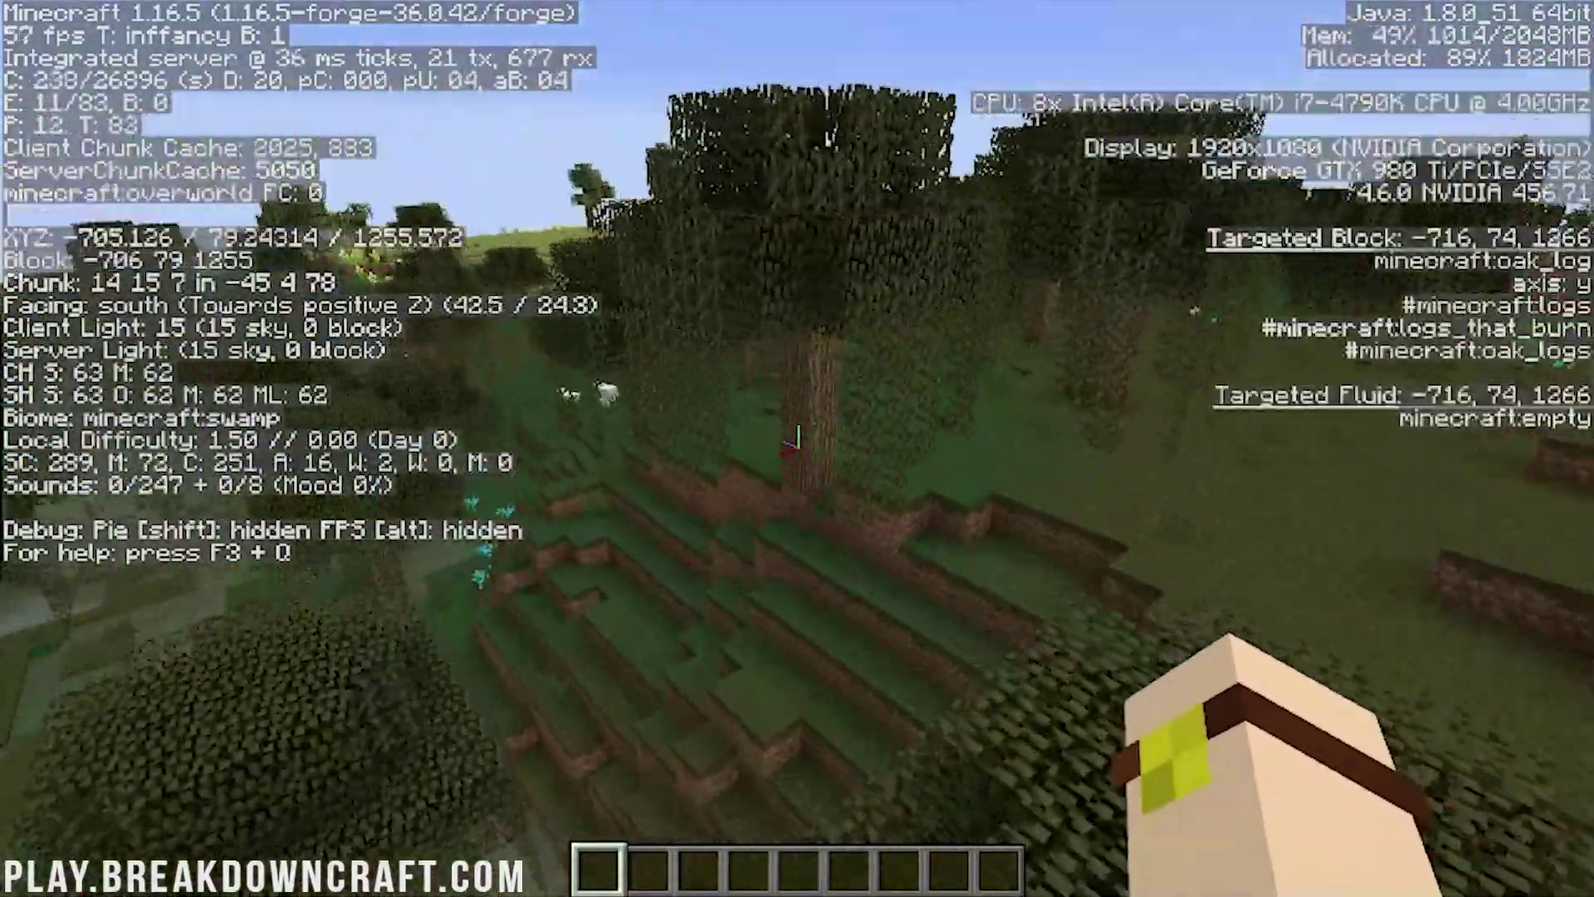
Fly from the swamp to the prairie with yellow flowers and view its terrain.
{"action": "key", "text": "w"}
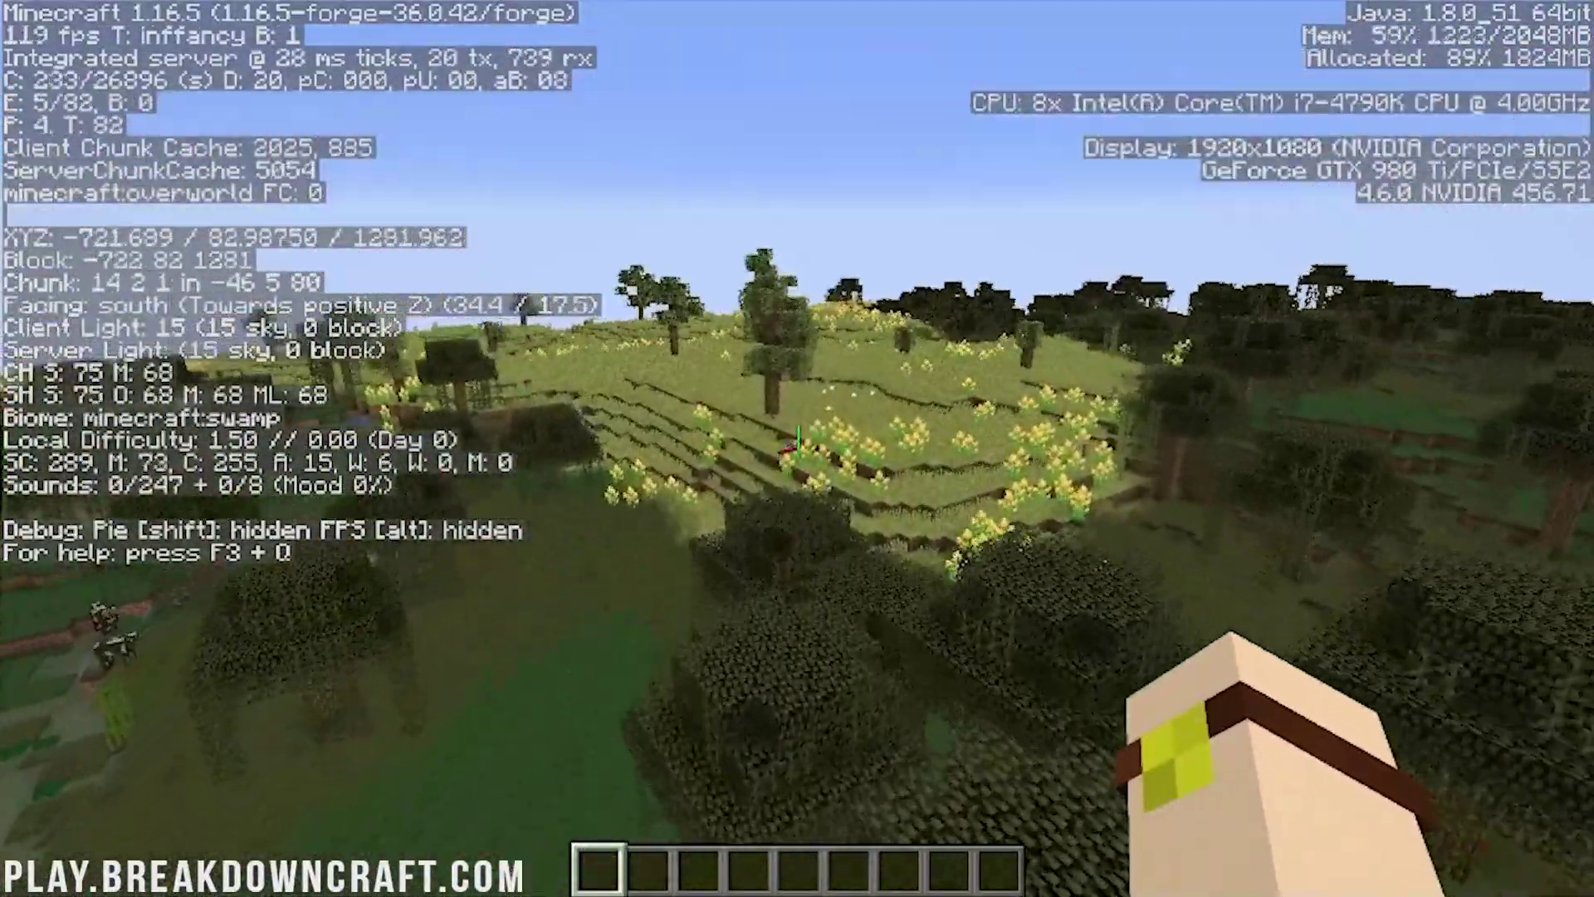
{"action": "key", "text": "w"}
{"action": "key", "text": "shift"}
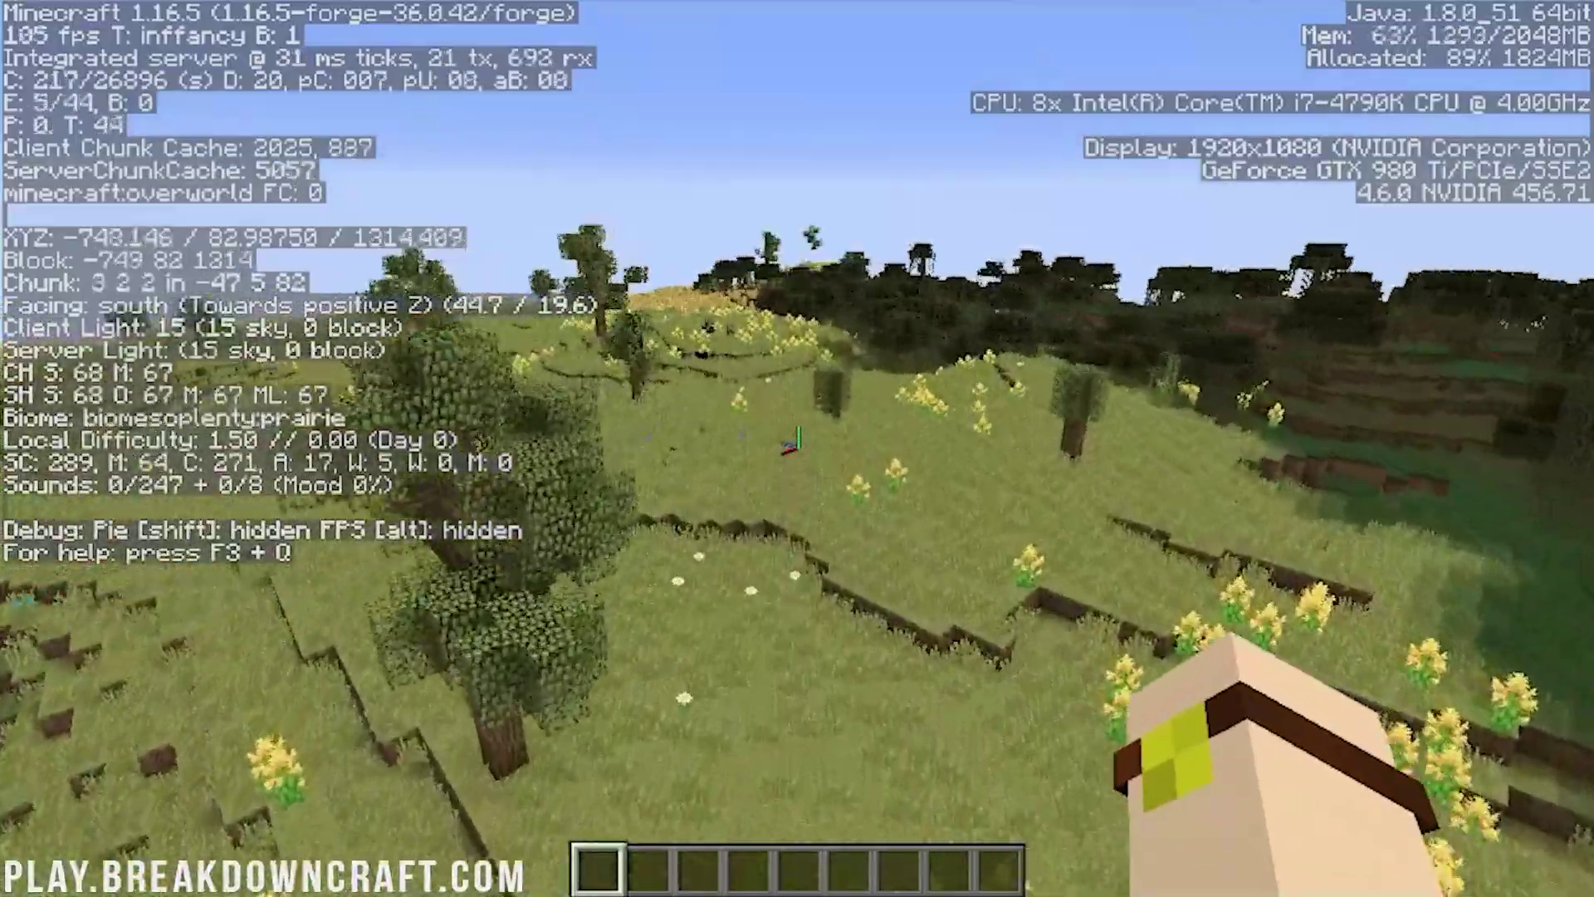
Fly across the prairie past the yellow flowers and cows and descend beside the golden barley patch.
{"action": "key", "text": "w"}
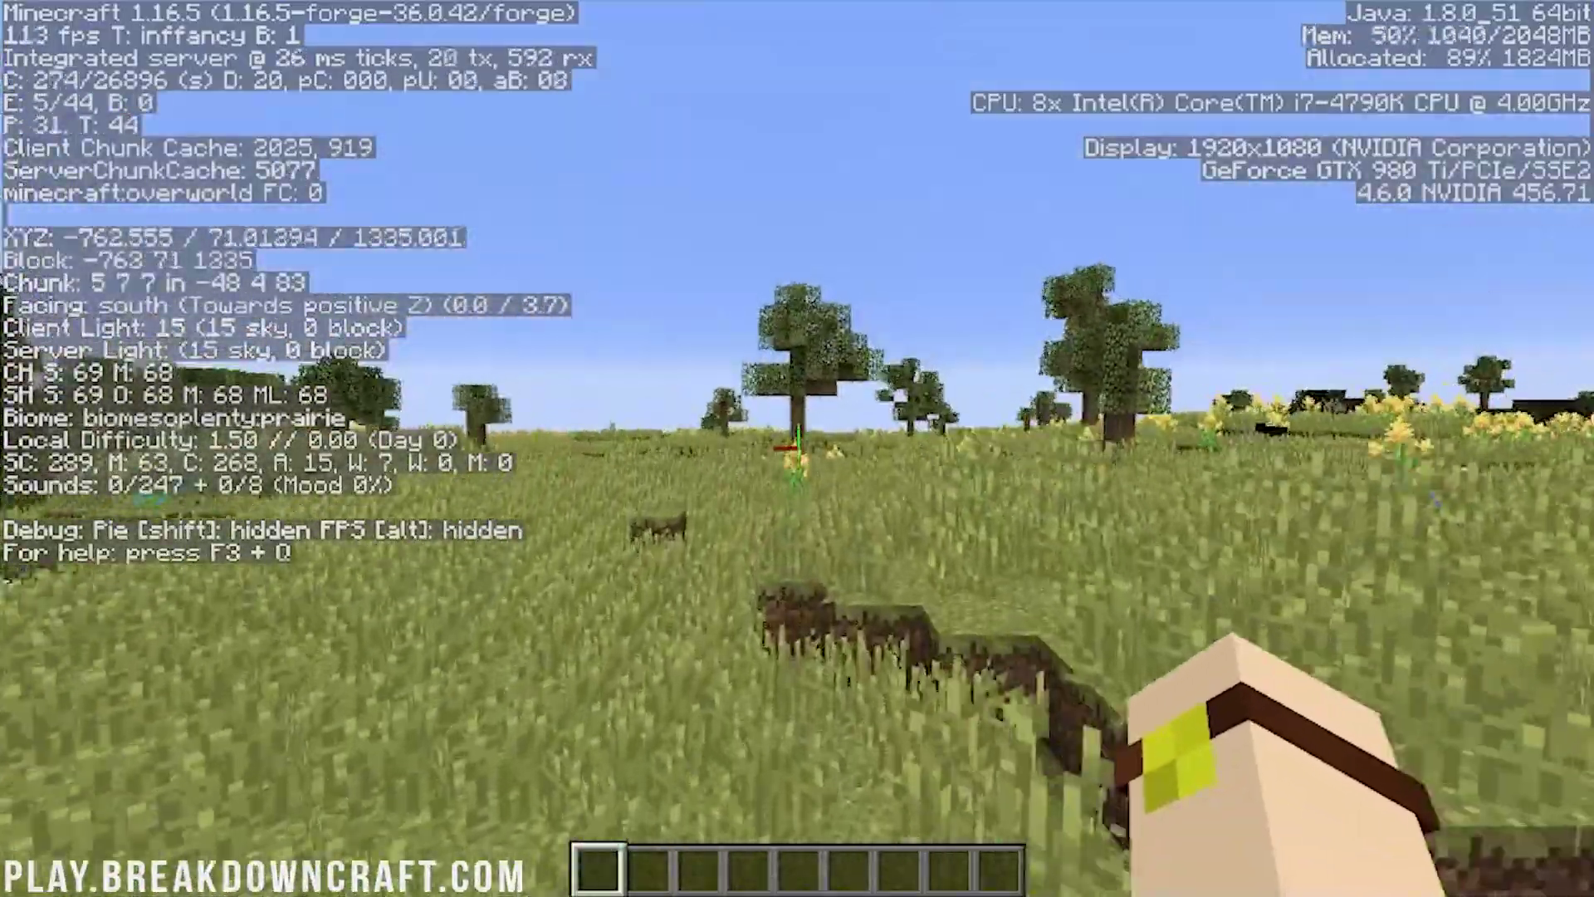
{"action": "key", "text": "w"}
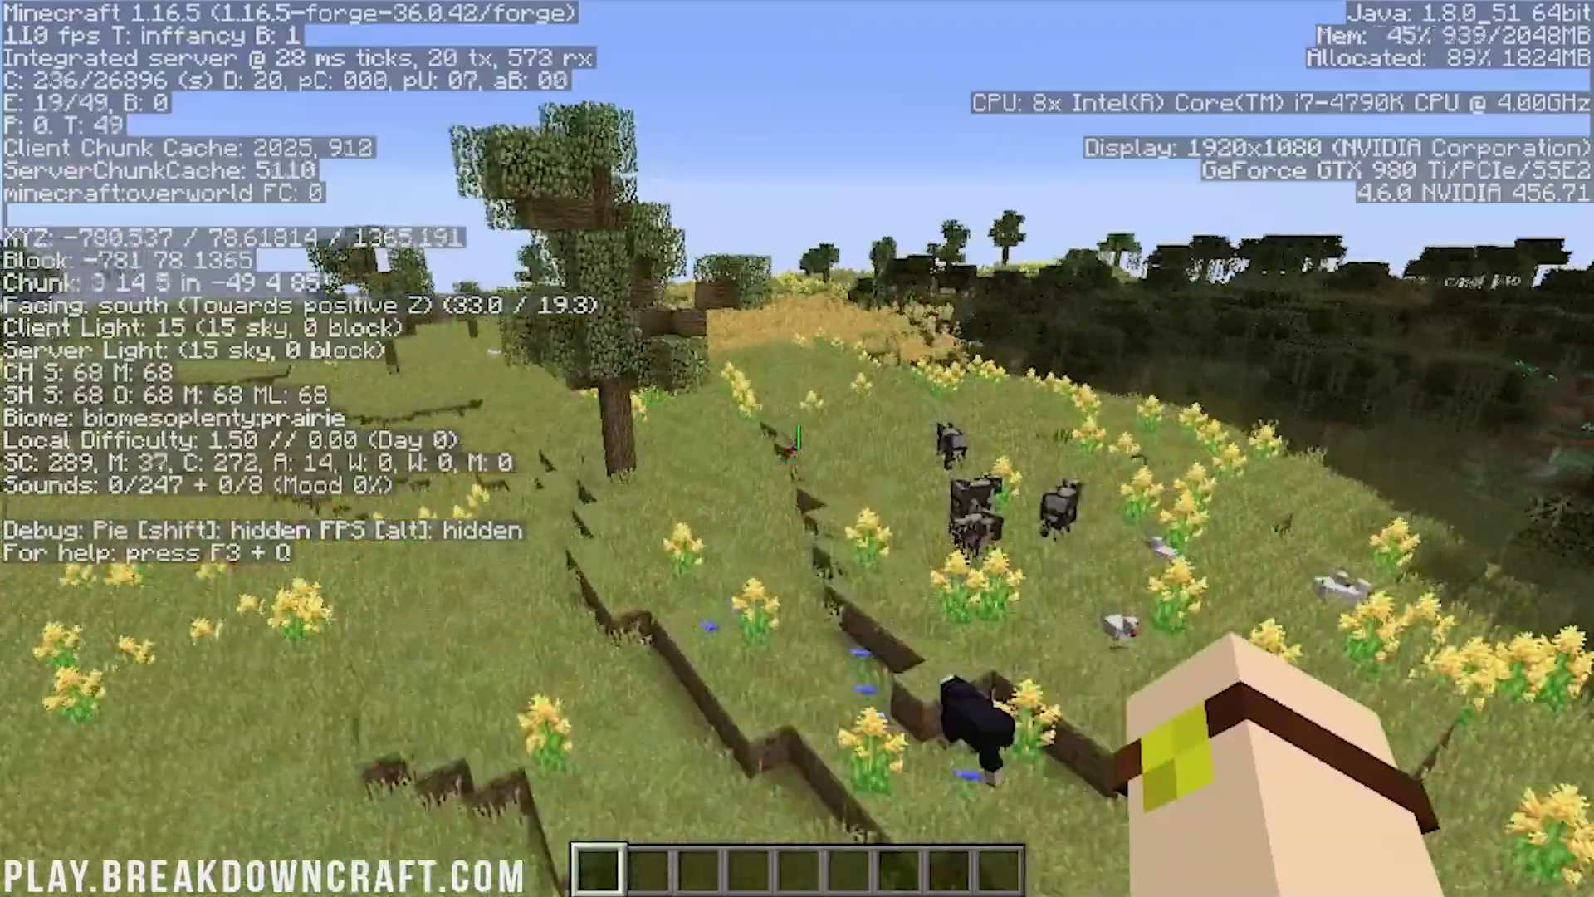
{"action": "key", "text": "w"}
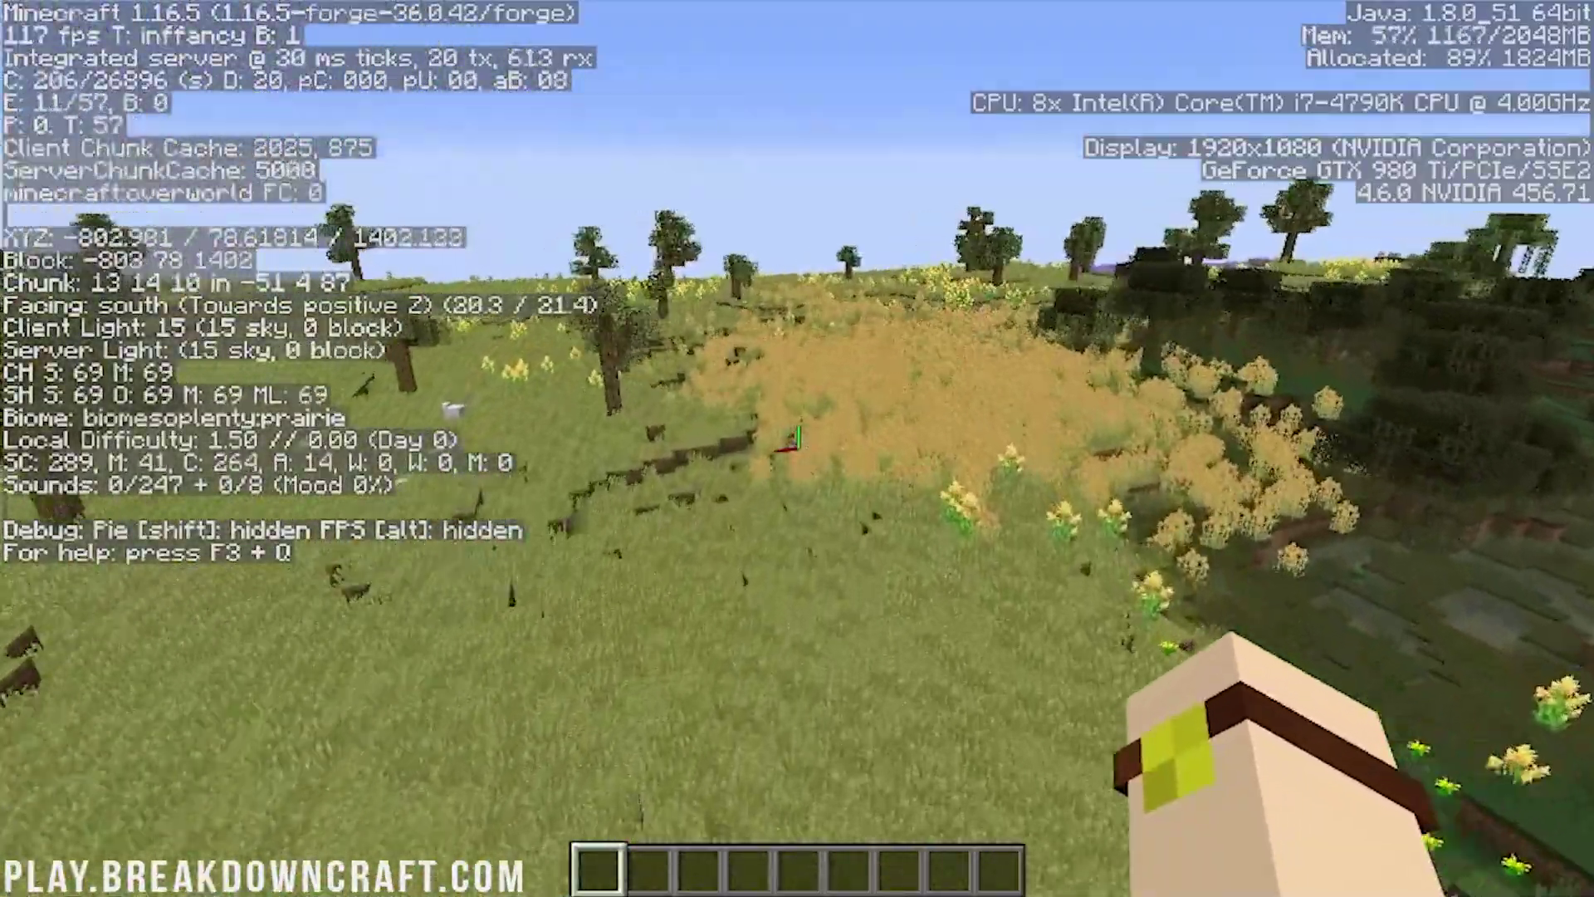
{"action": "key", "text": "w"}
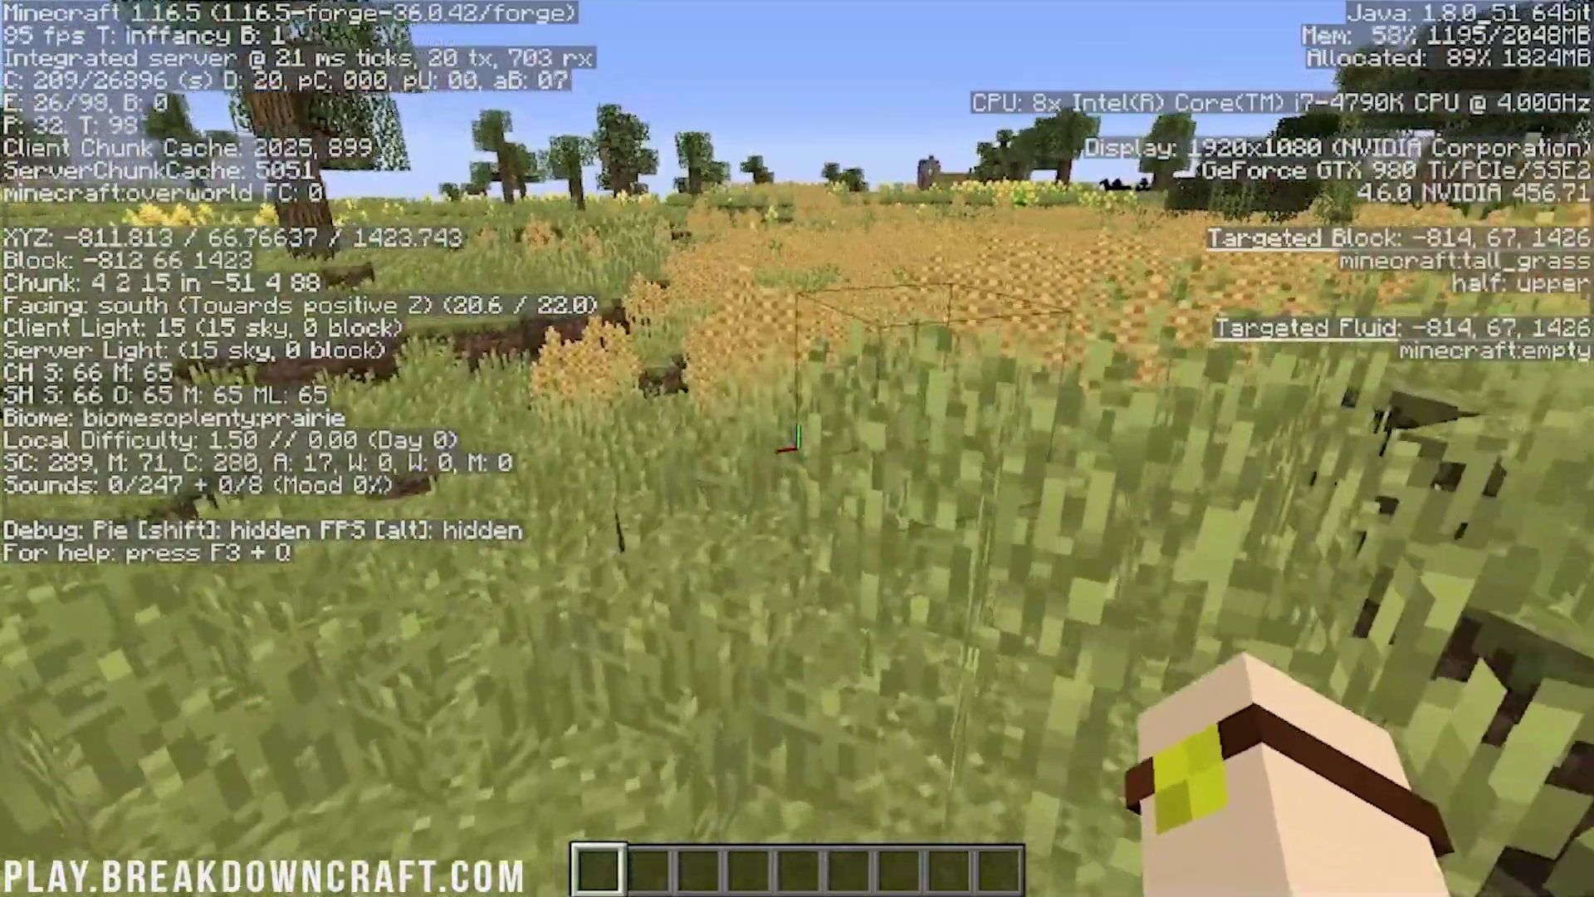
Move through the tall barley into the golden prairie and look at its plants up close.
{"action": "key", "text": "w"}
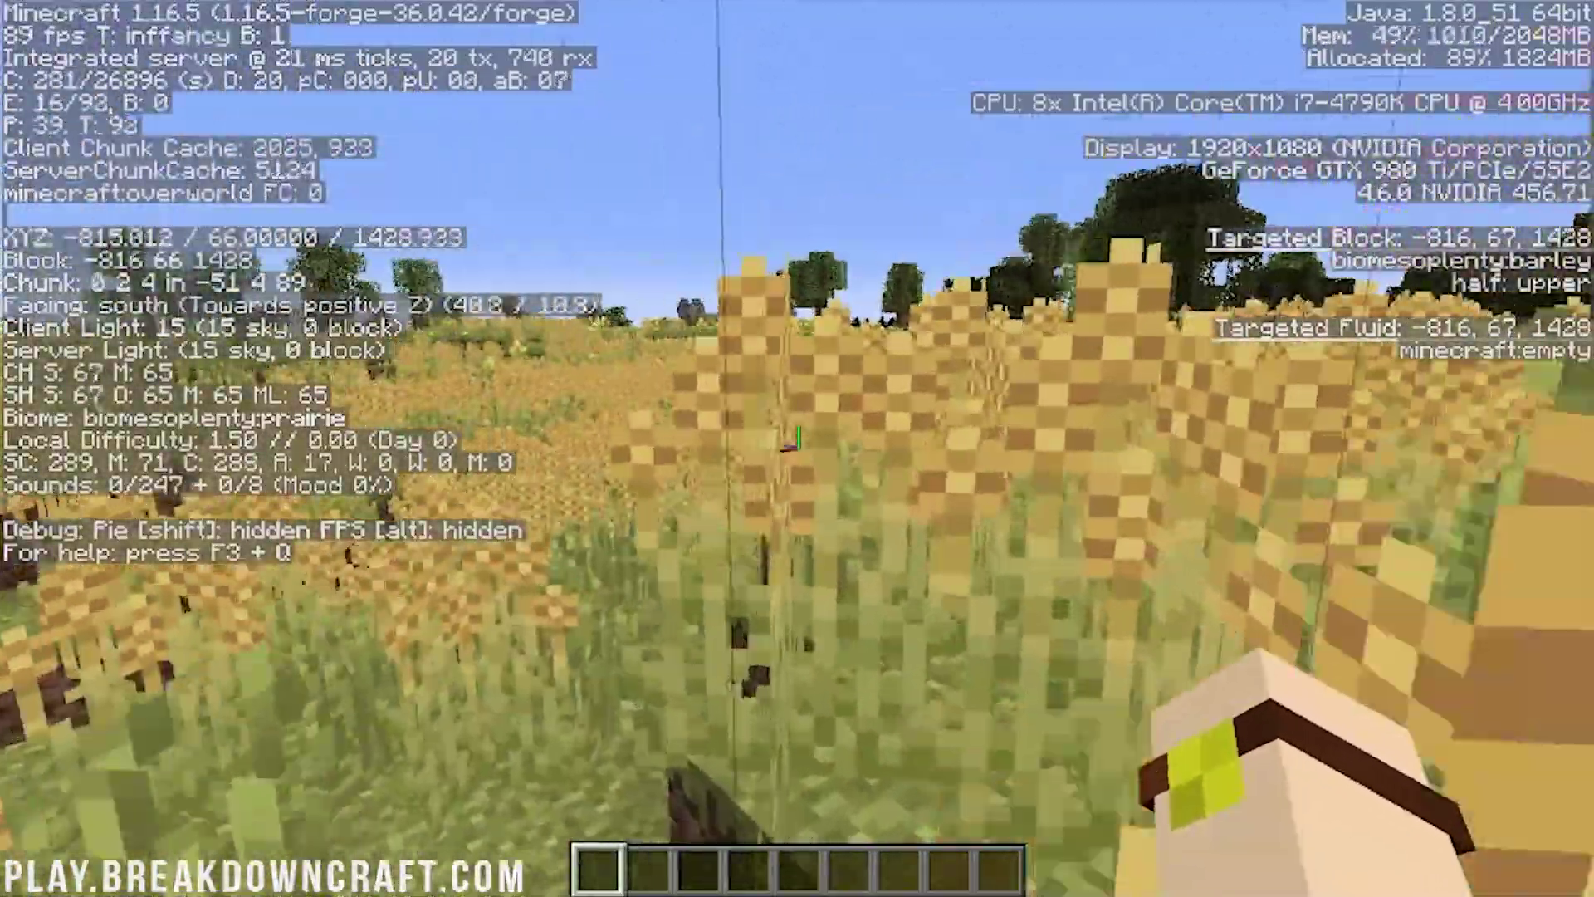
{"action": "key", "text": "w"}
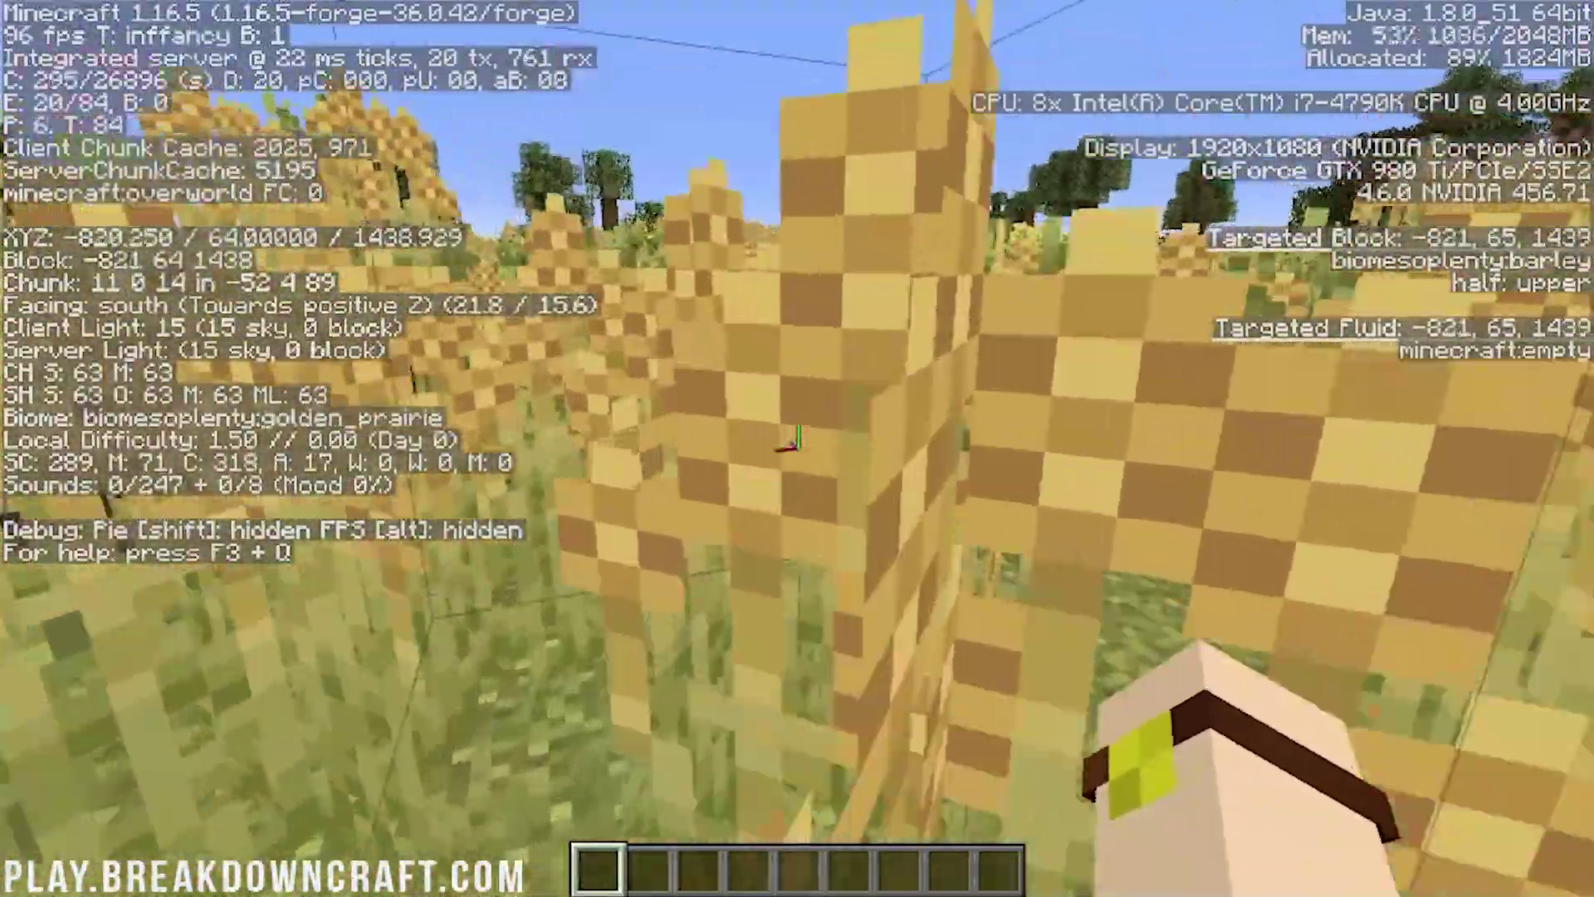
{"action": "key", "text": "w"}
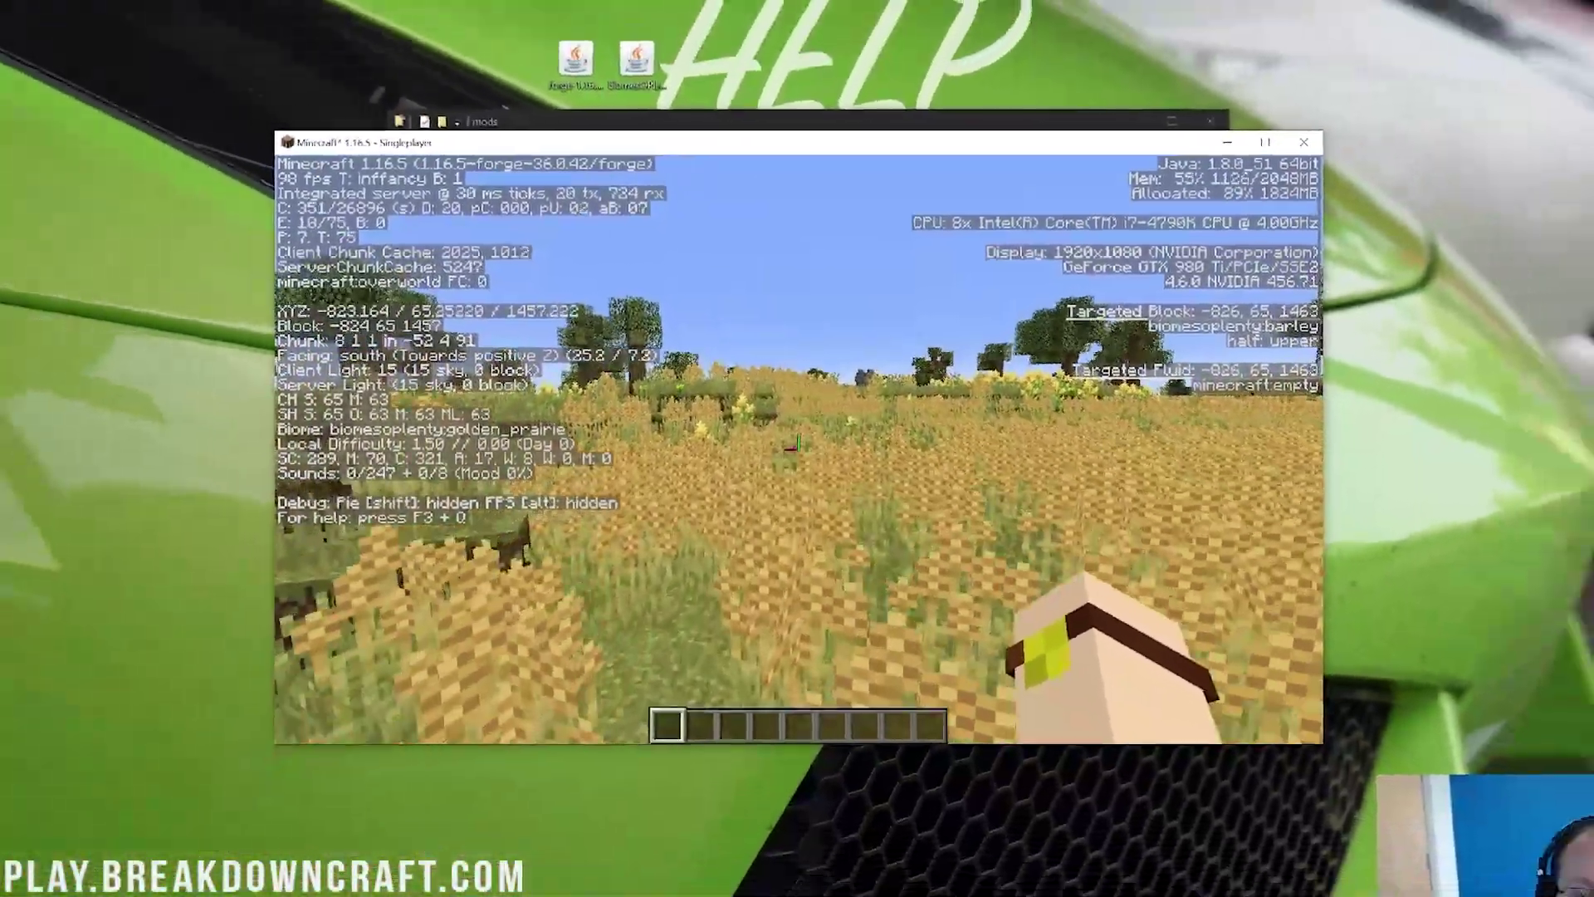
Fly west from the golden prairie across the river to the lavender field and rise above its purple flowers.
{"action": "key", "text": "w"}
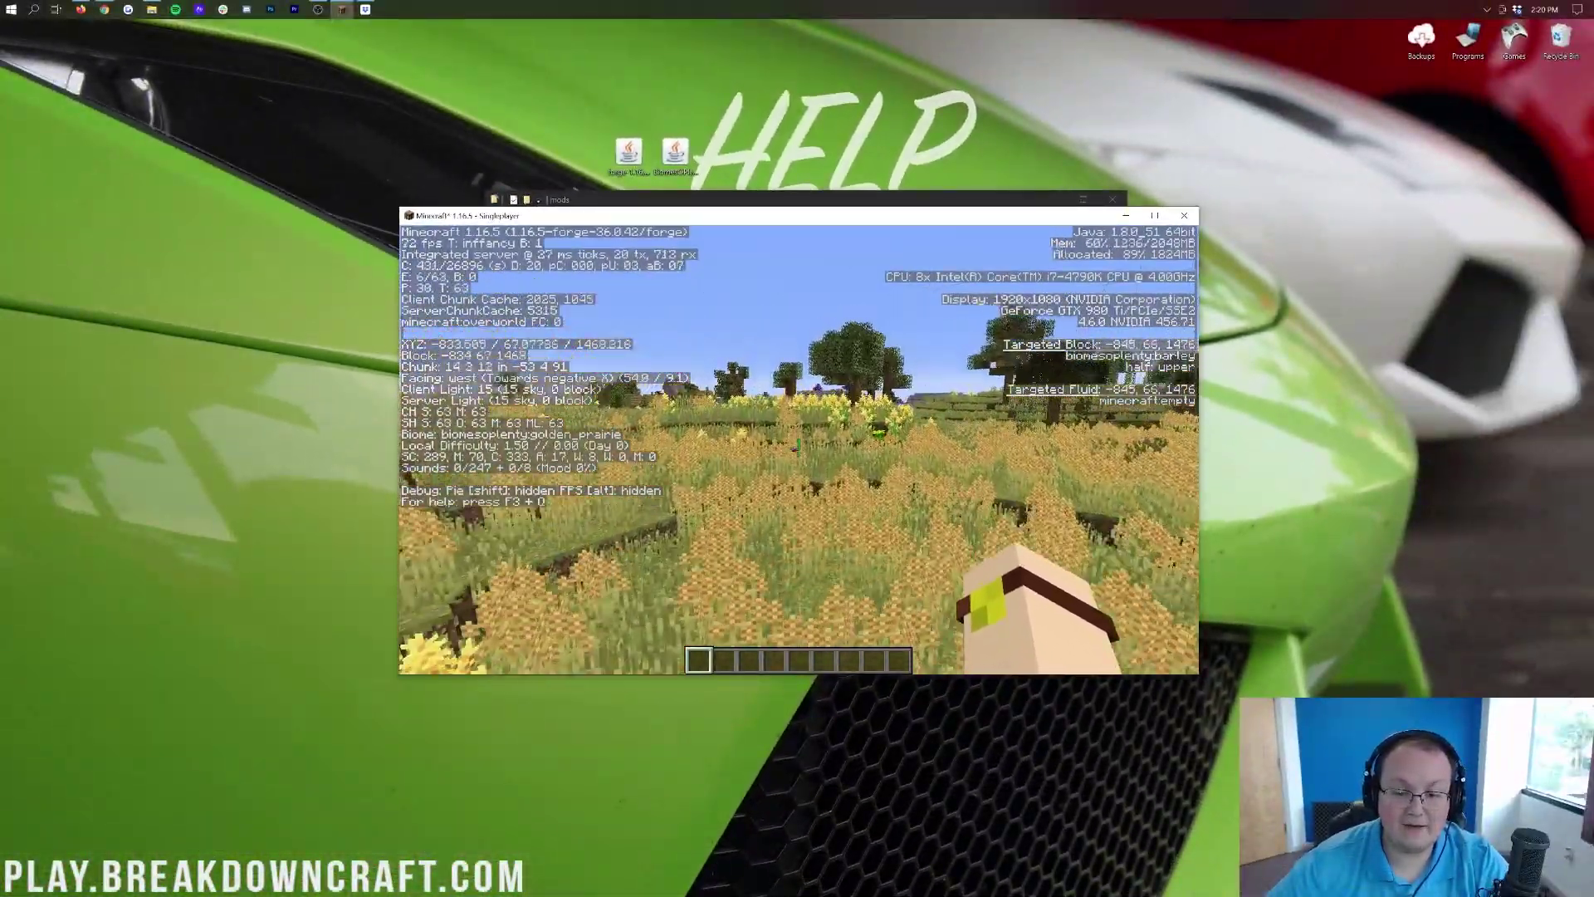
{"action": "key", "text": "w"}
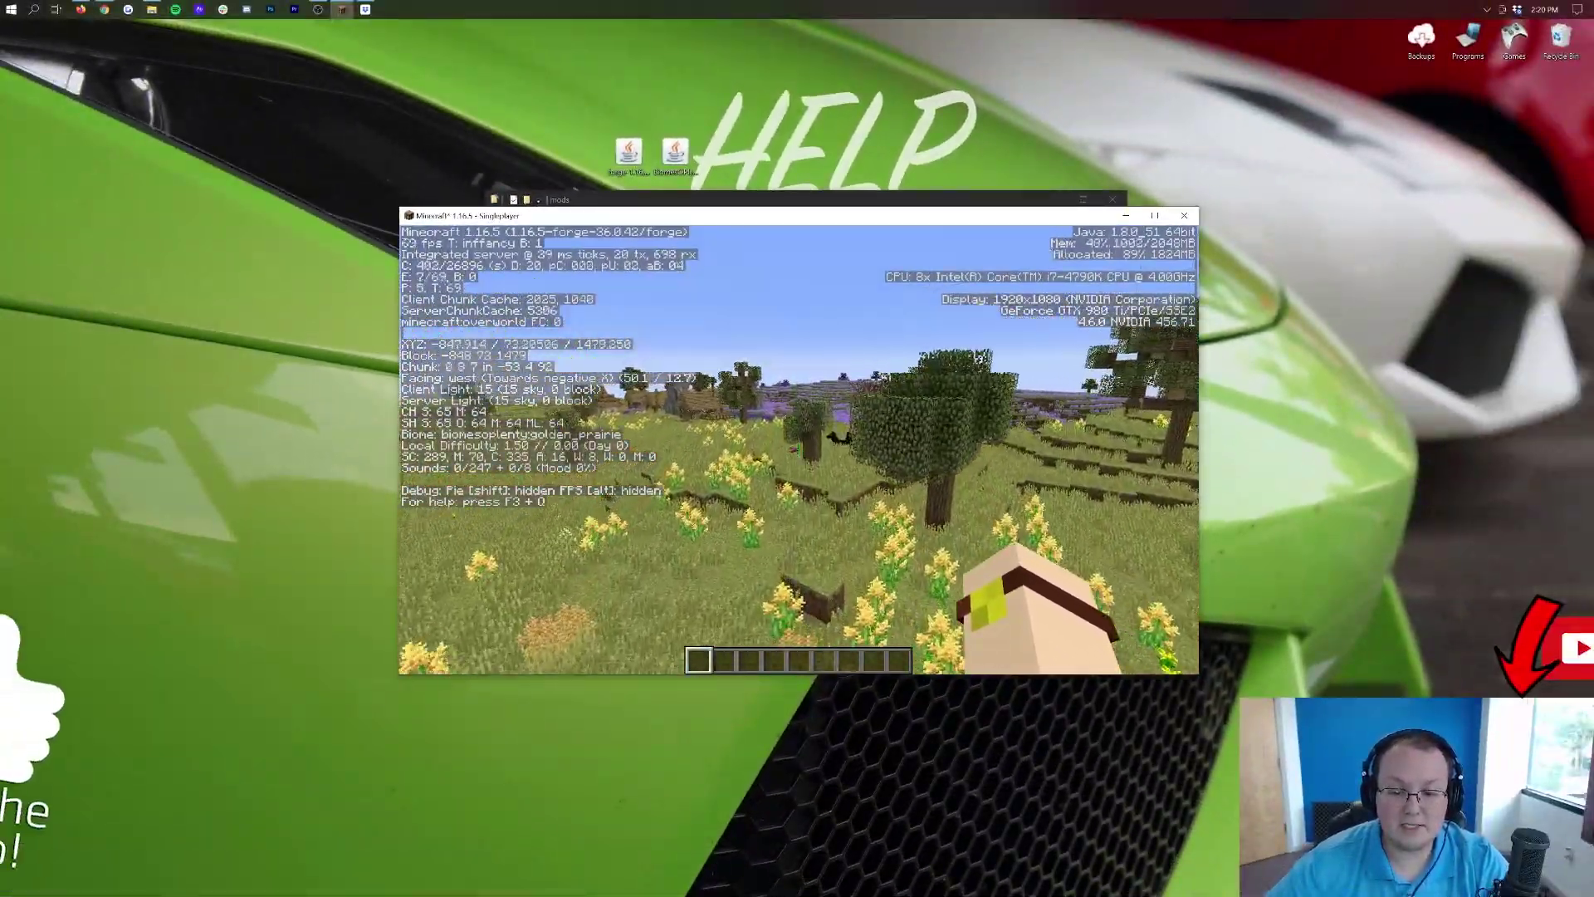
{"action": "key", "text": "w"}
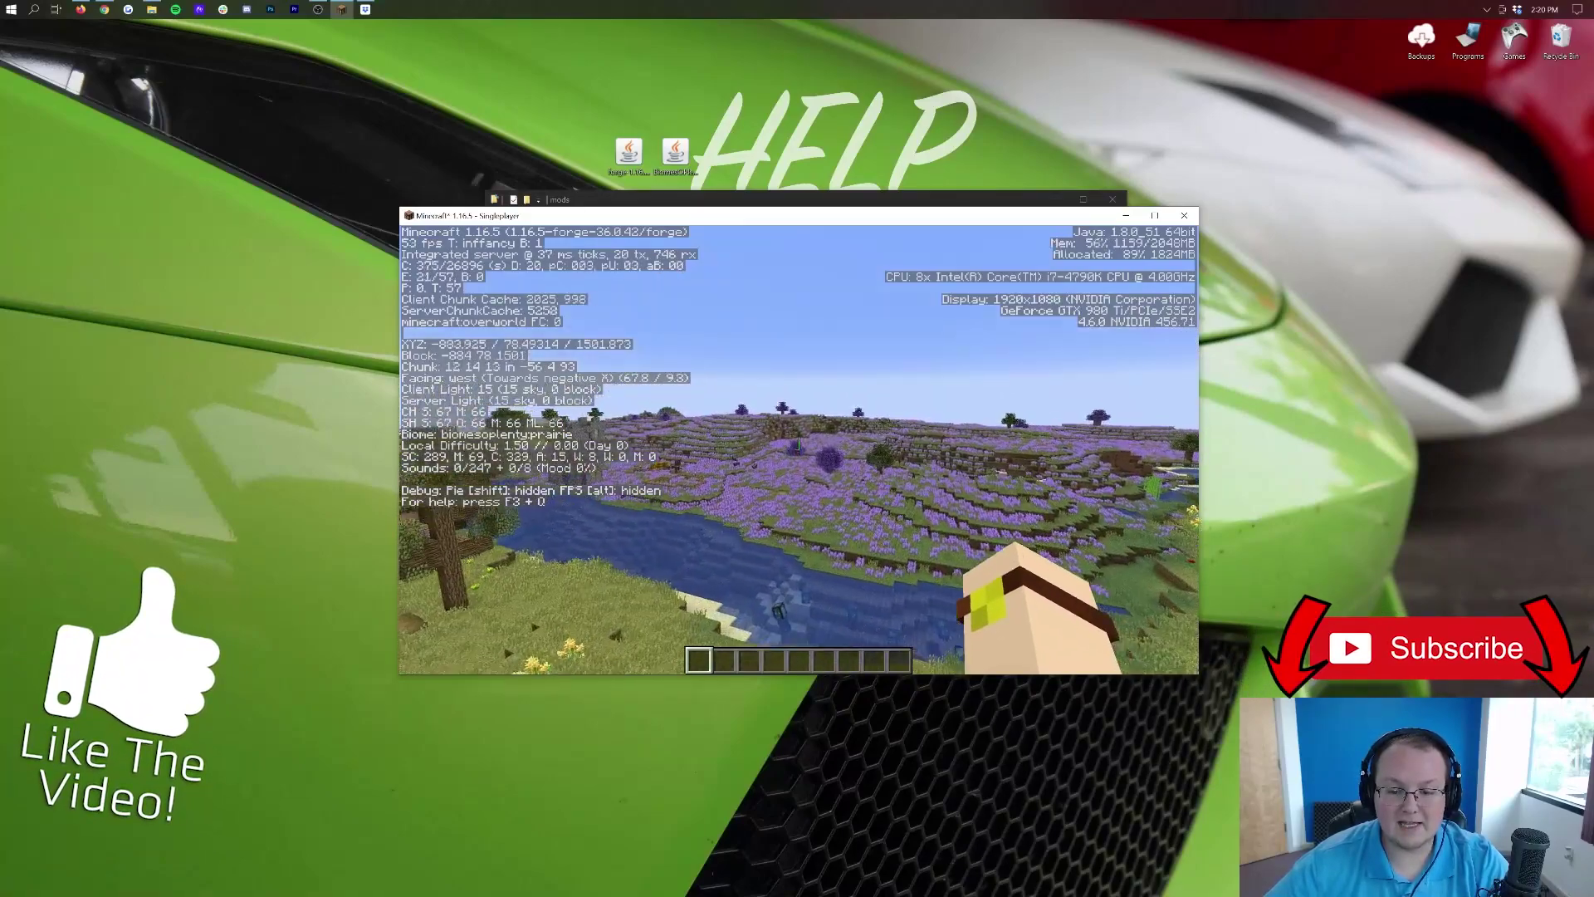
{"action": "key", "text": "w"}
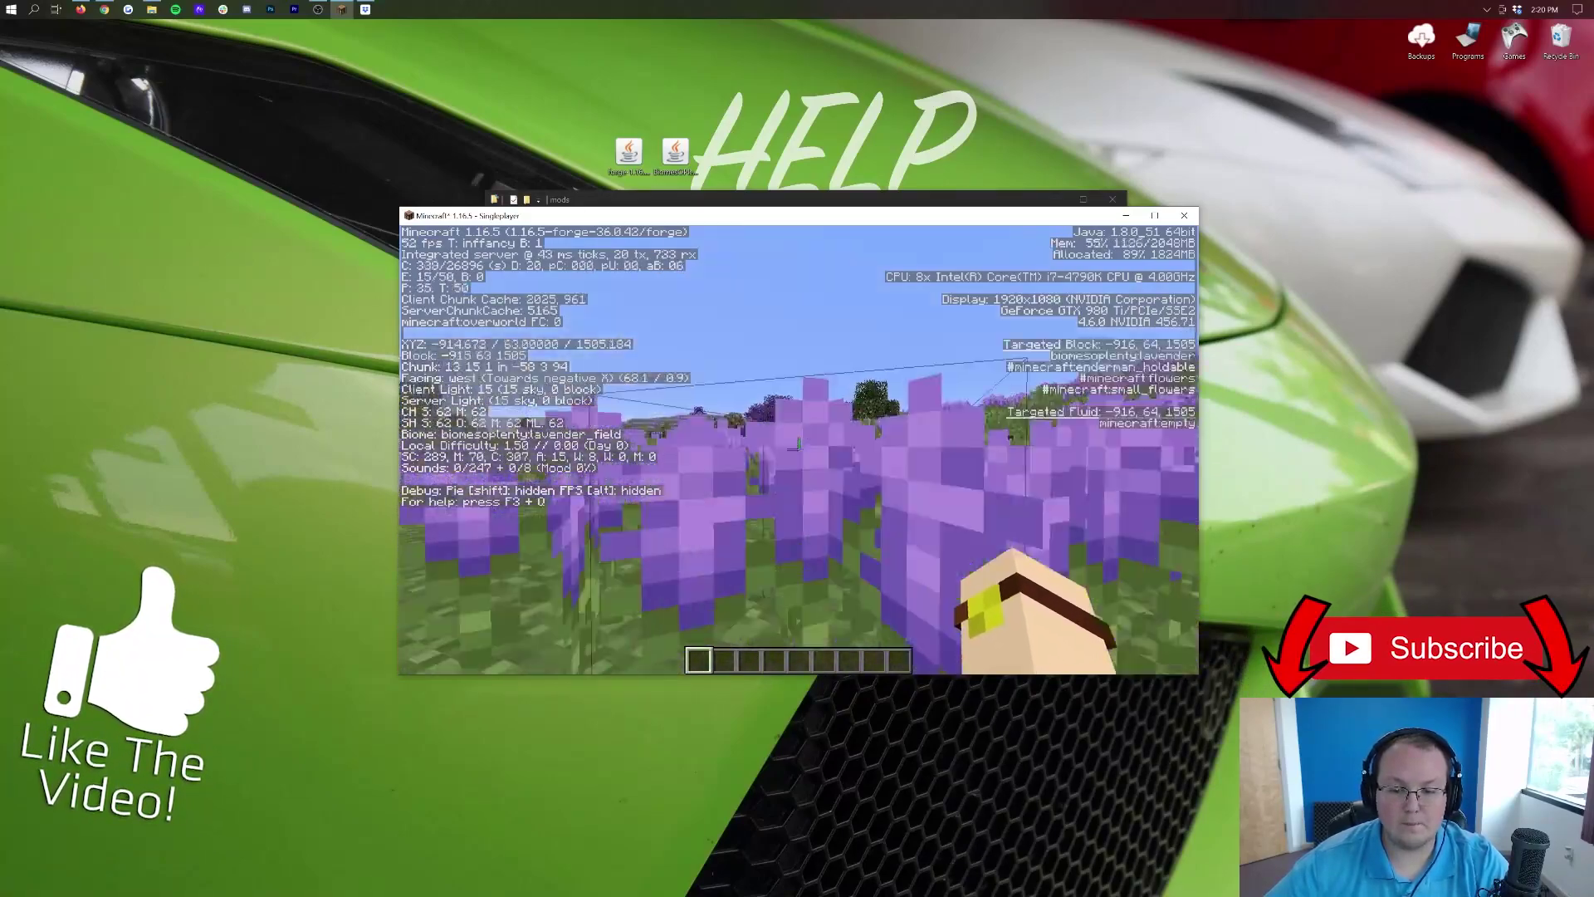
{"action": "key", "text": "space"}
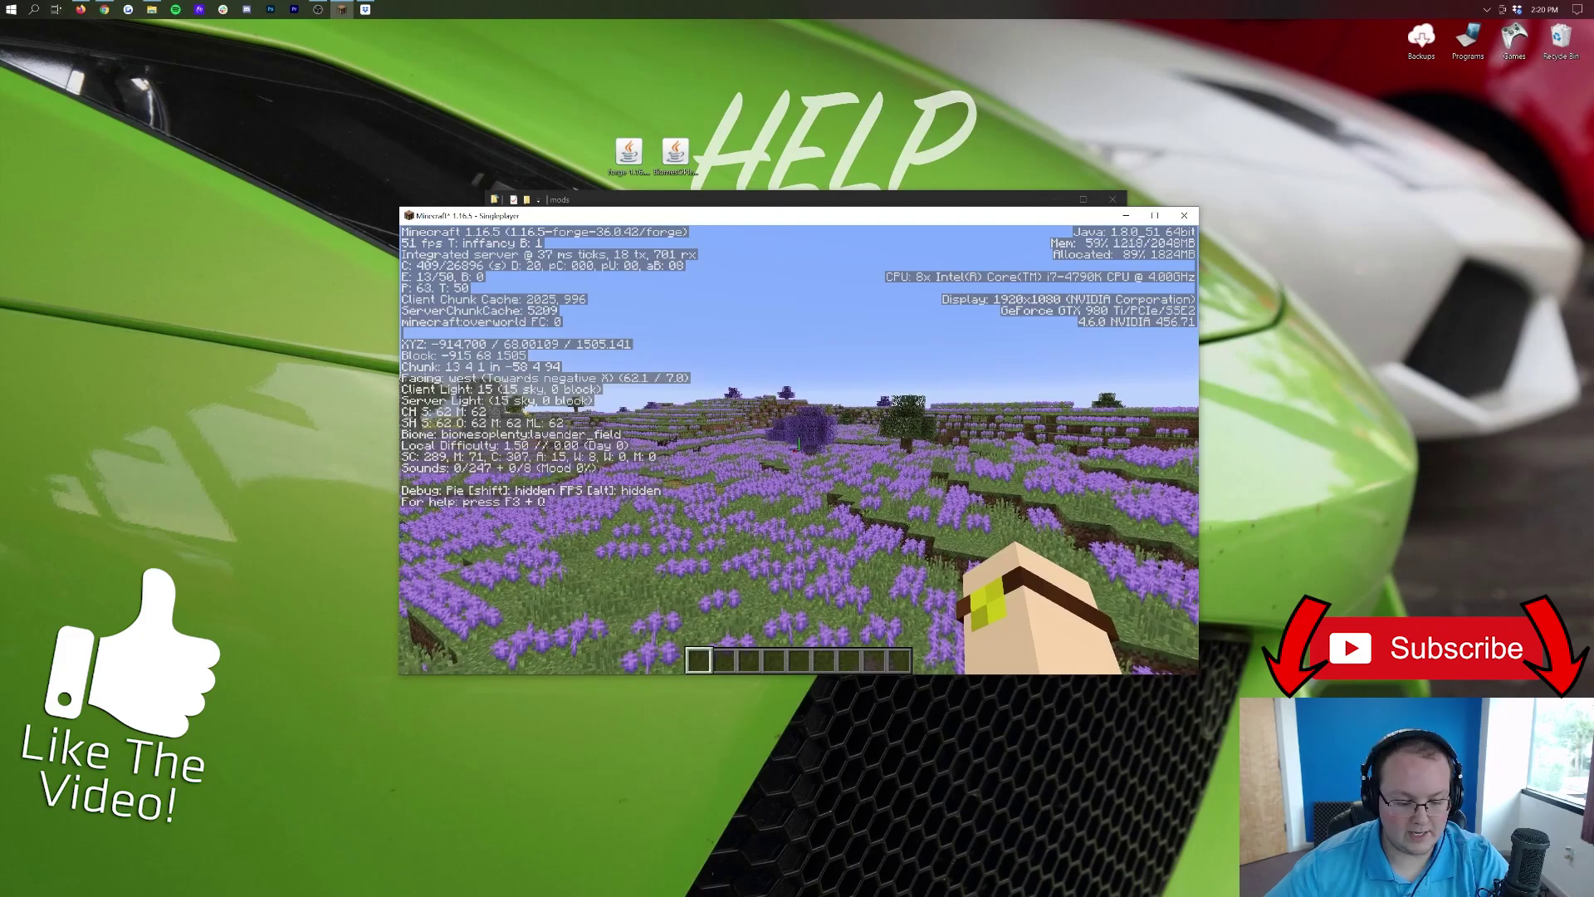
View the lavender field with the game overlay hidden, restore the overlay and run the /seed command.
{"action": "key", "text": "F1"}
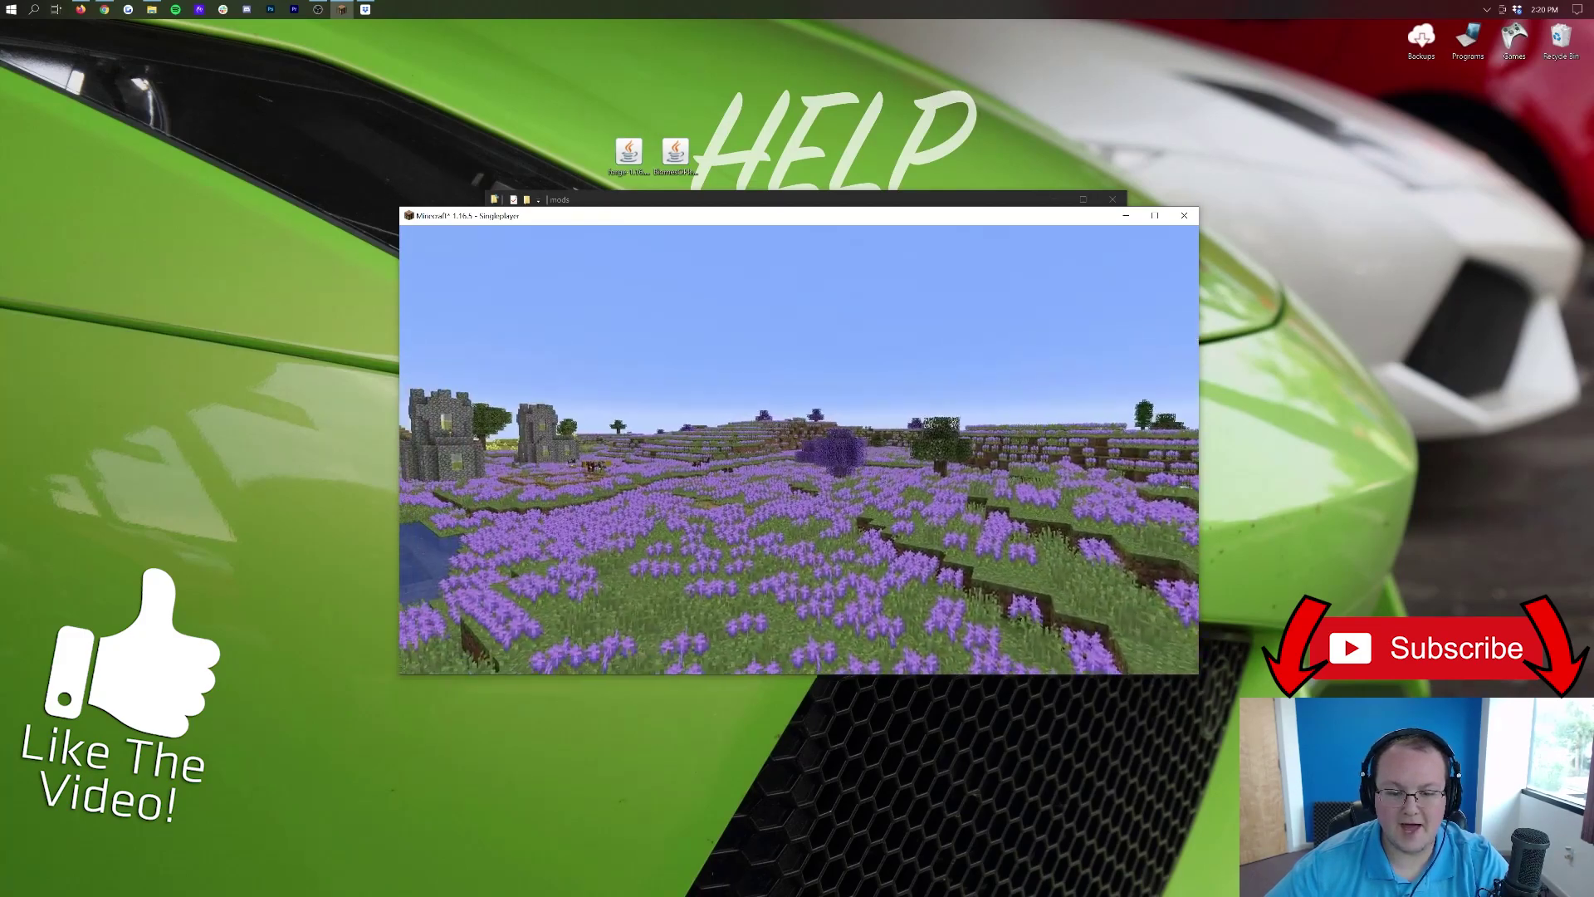
{"action": "key", "text": "F1"}
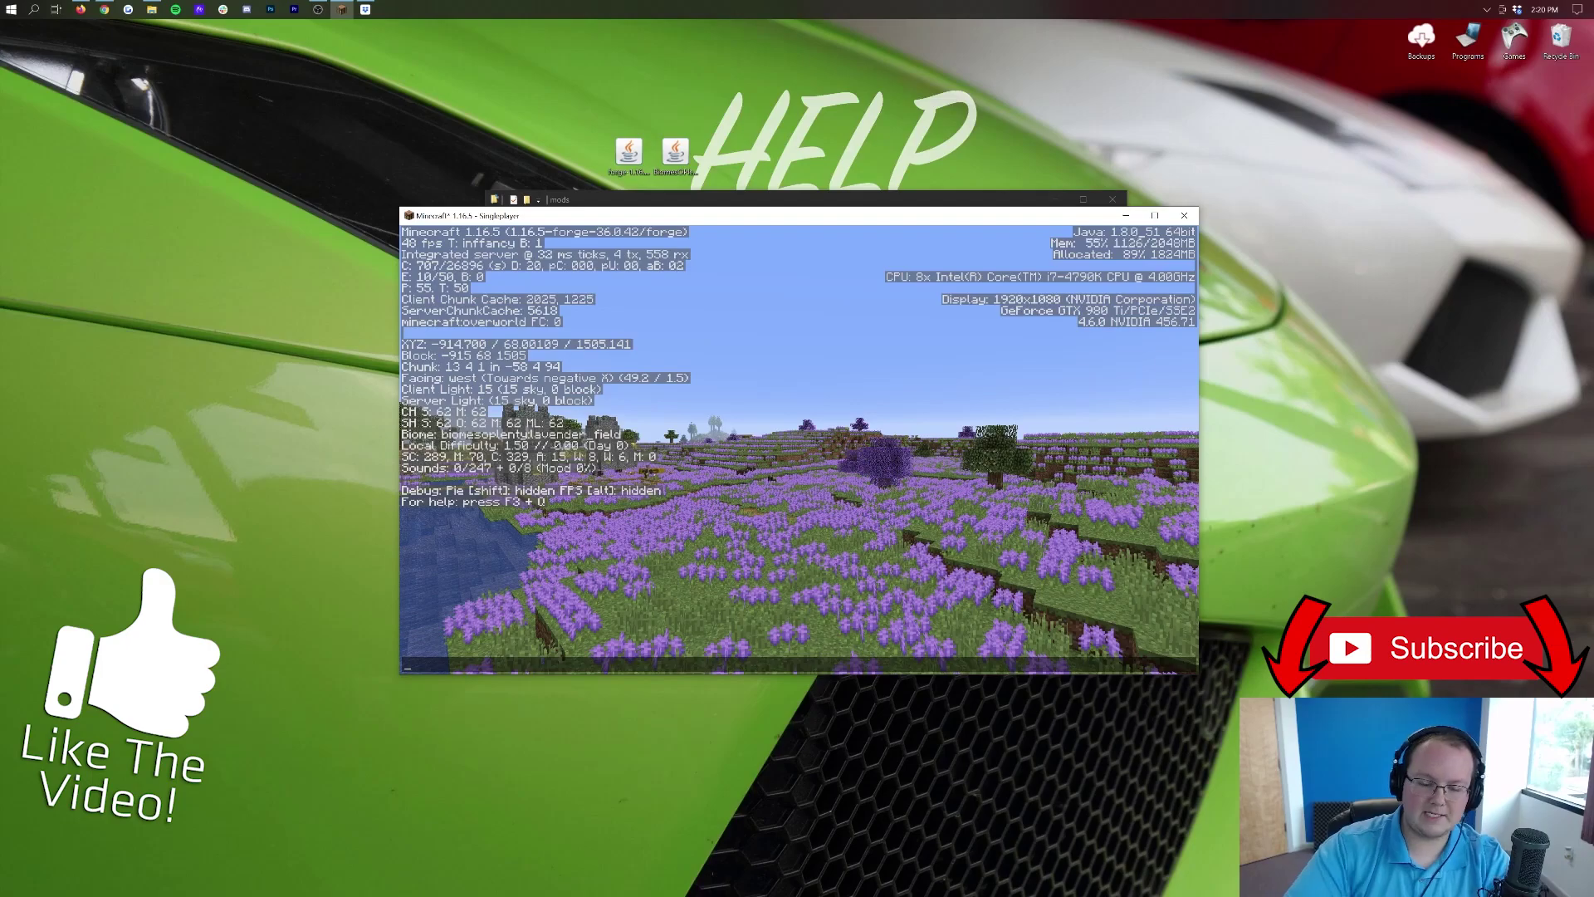
{"action": "type", "text": "/seed"}
{"action": "key", "text": "Return"}
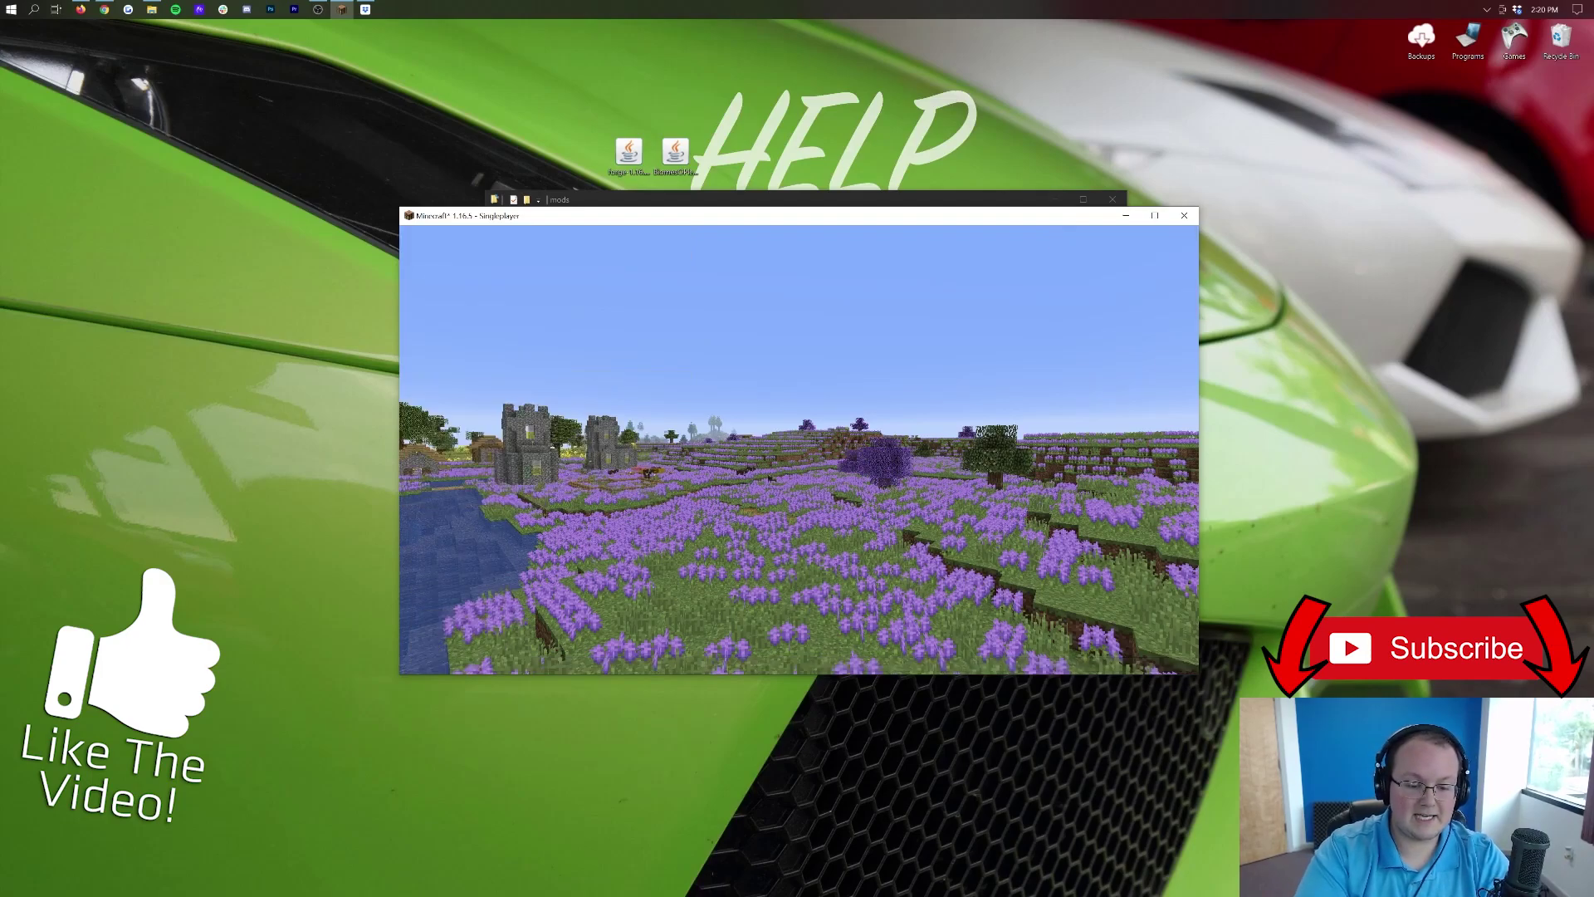